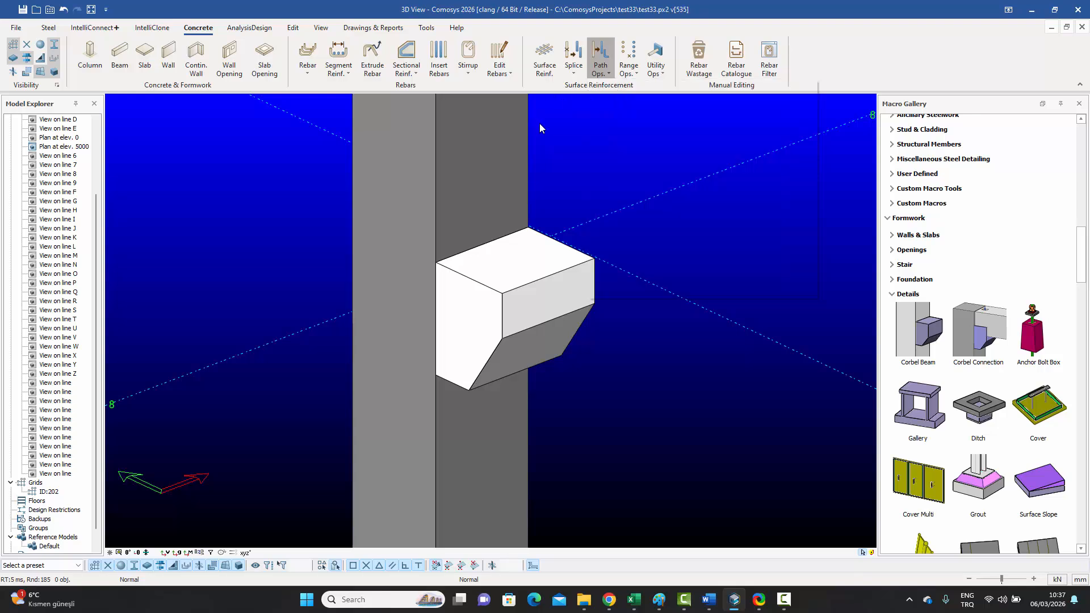
# Step: Browse the rebar range, splice and path operation lists, then inspect the column and corbel
pyautogui.click(637, 78)
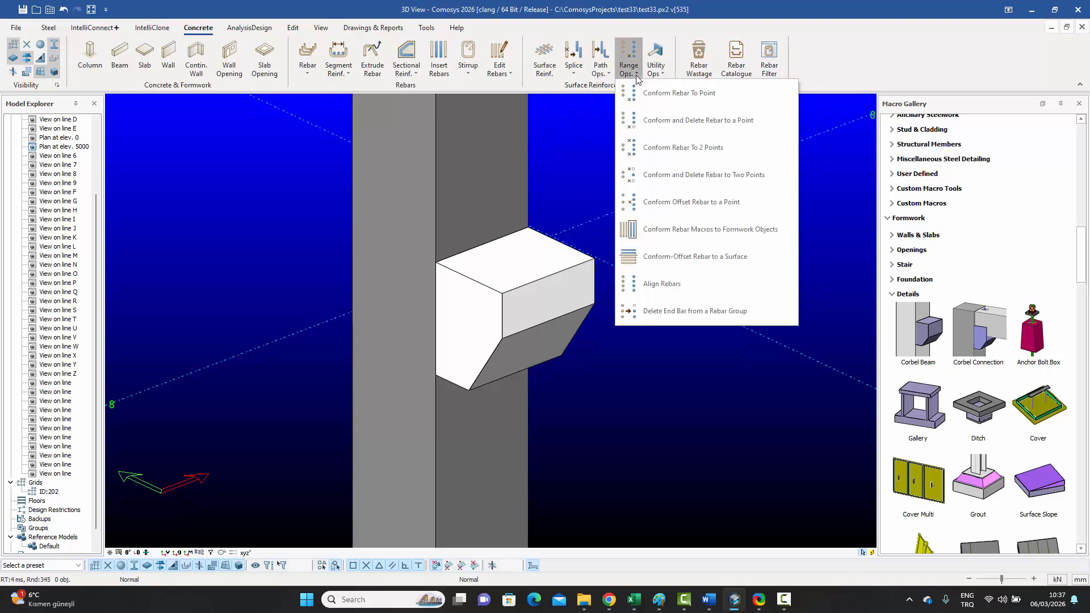
pyautogui.click(595, 129)
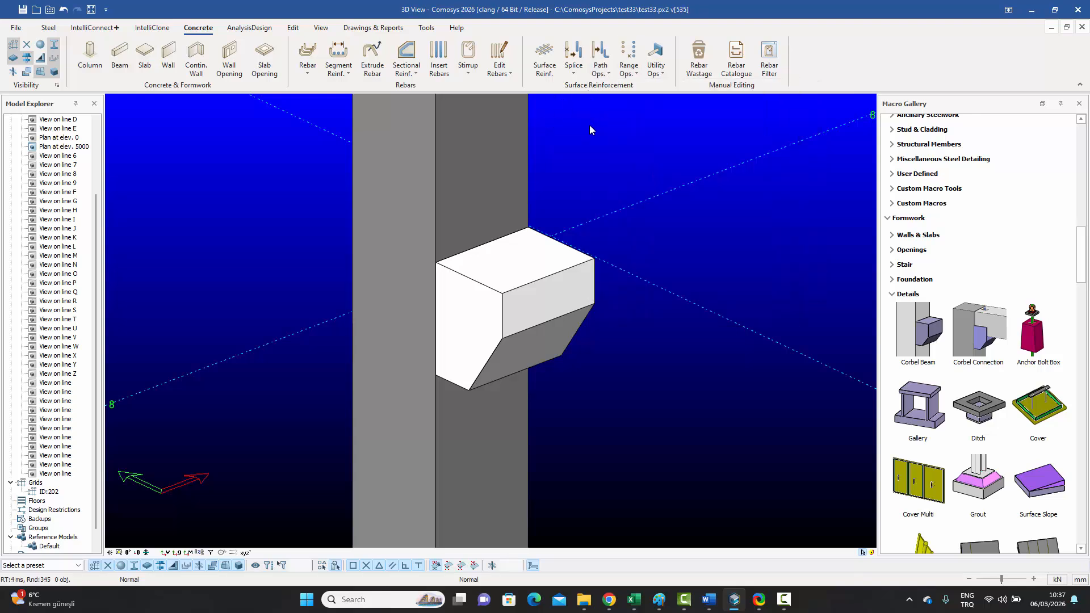
pyautogui.click(576, 72)
pyautogui.click(544, 133)
pyautogui.click(607, 76)
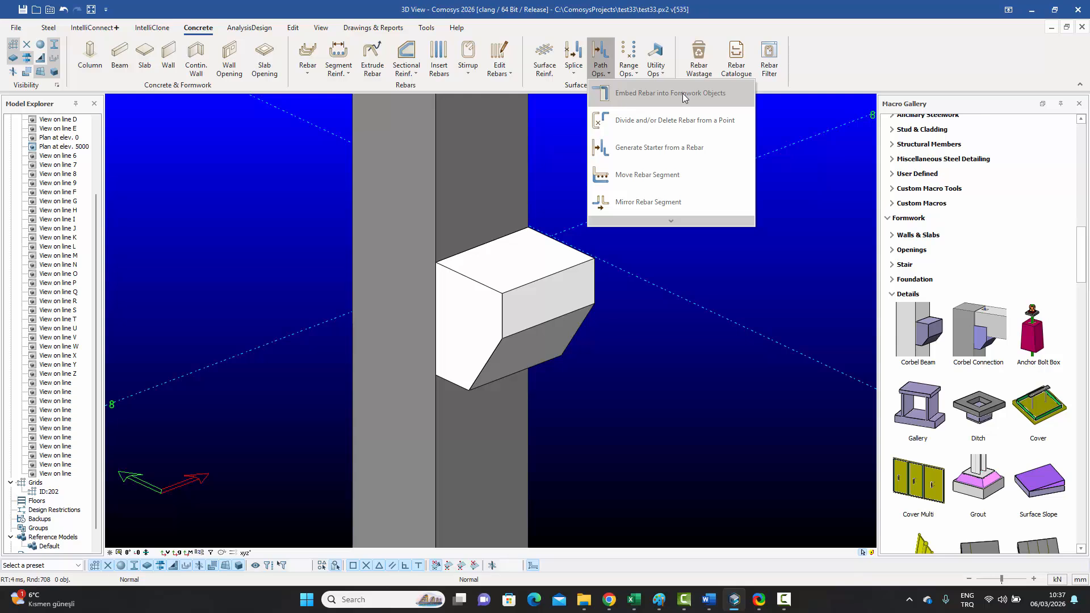
pyautogui.click(563, 140)
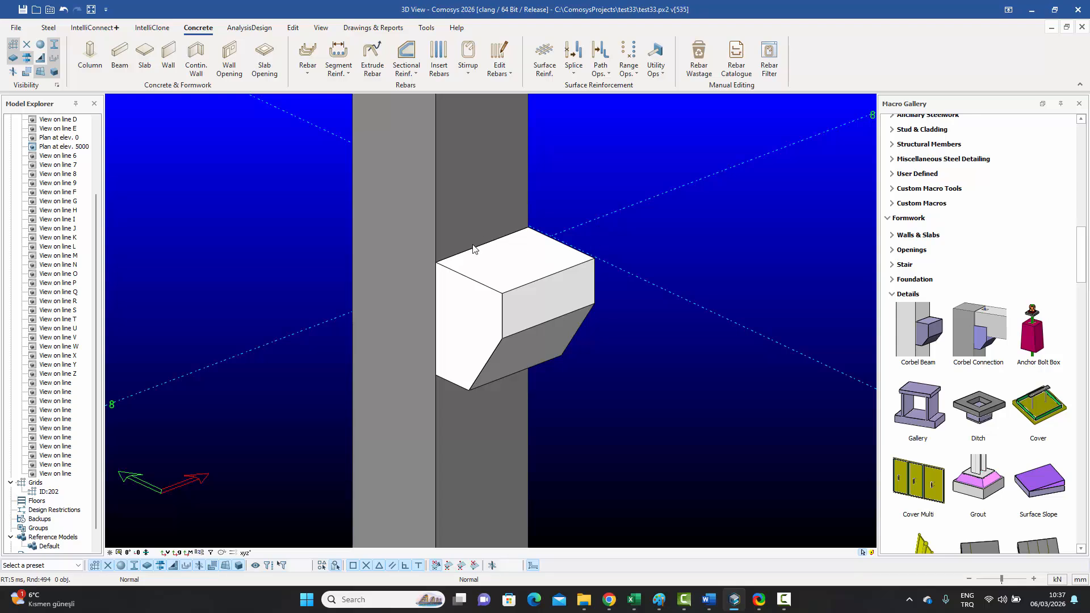
pyautogui.click(492, 185)
pyautogui.click(552, 266)
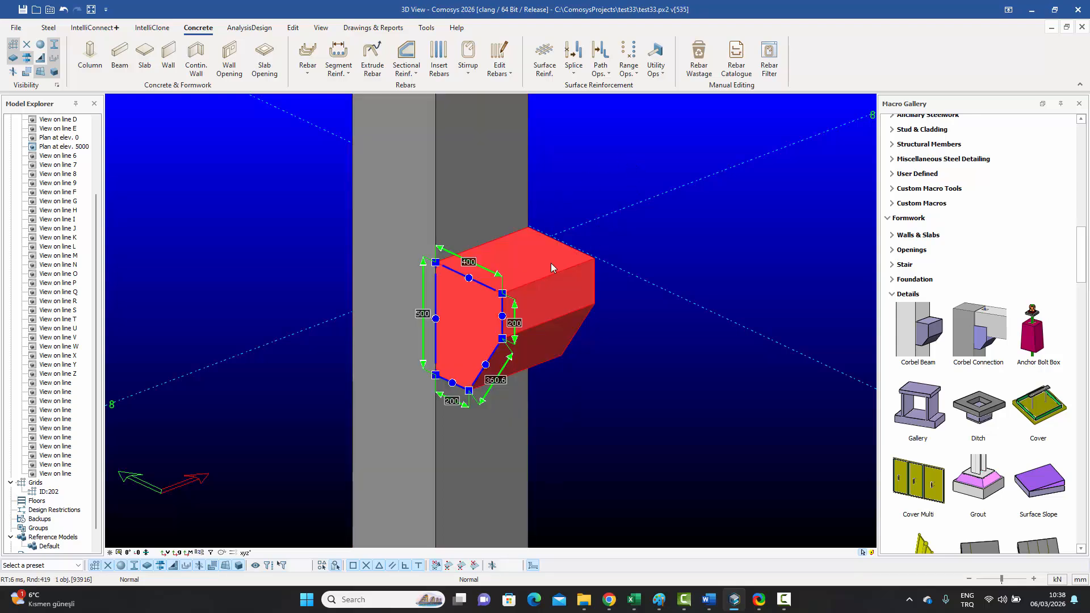
pyautogui.click(602, 158)
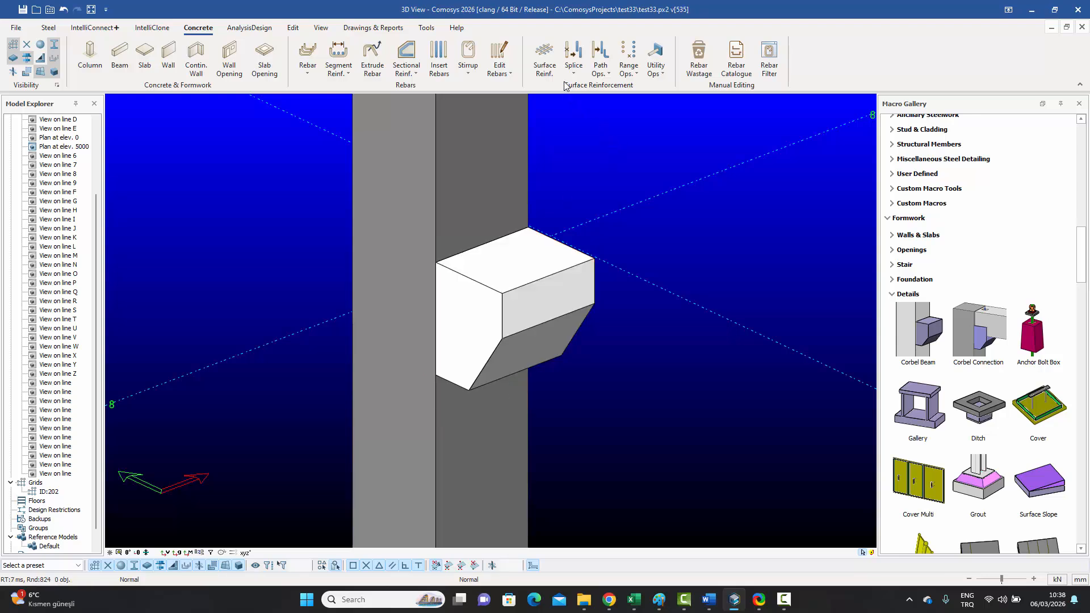
# Step: Add a surface reinforcement set of straight bars on the corbel's top face and check it
pyautogui.click(544, 58)
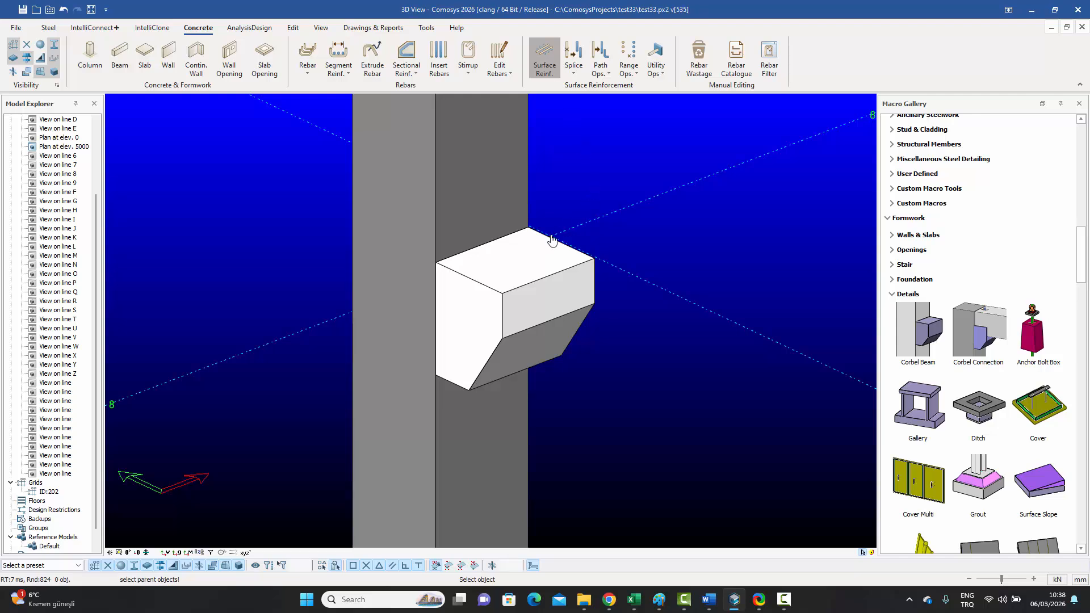
pyautogui.click(533, 266)
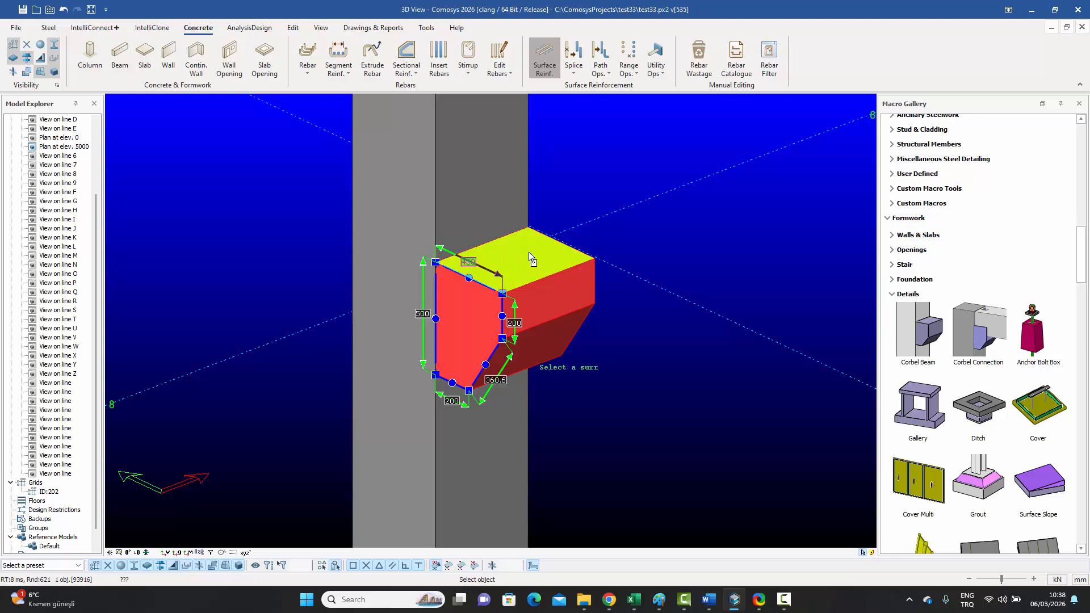
pyautogui.click(527, 253)
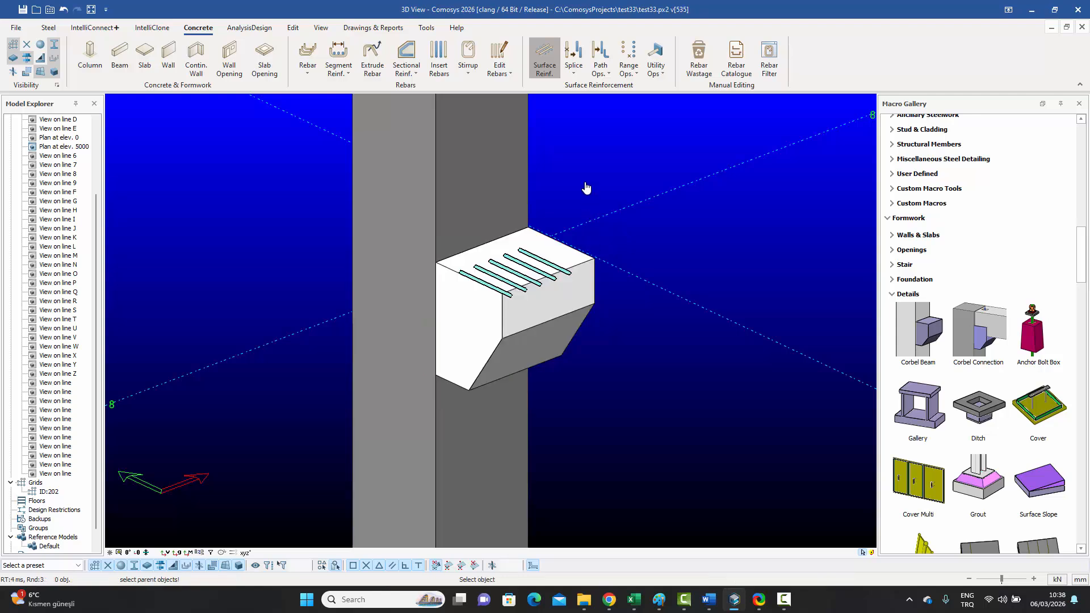
pyautogui.press('Escape')
pyautogui.scroll(3, 542, 270)
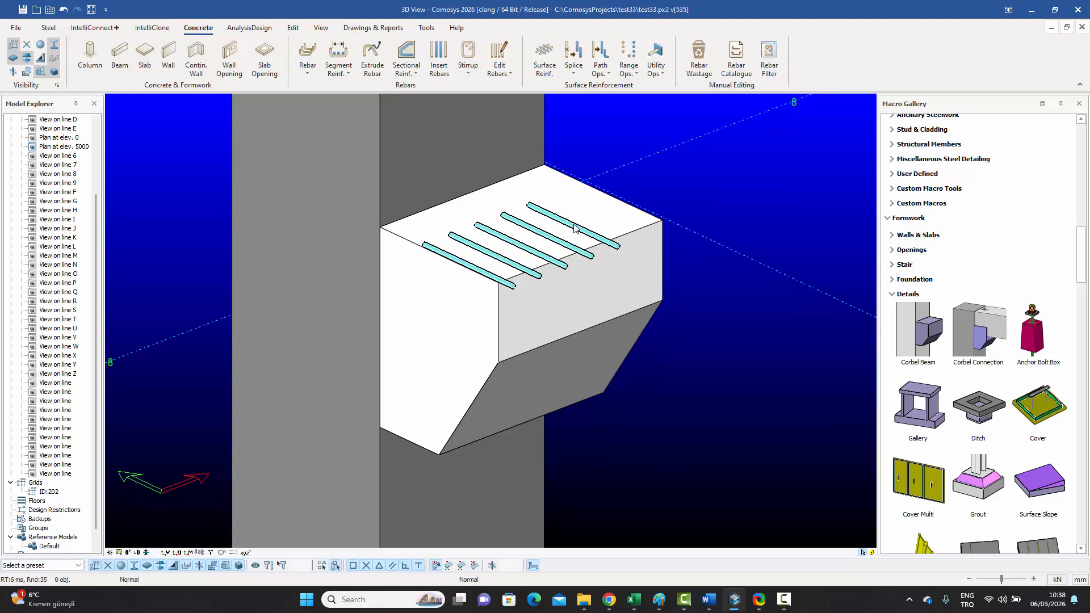
pyautogui.click(572, 229)
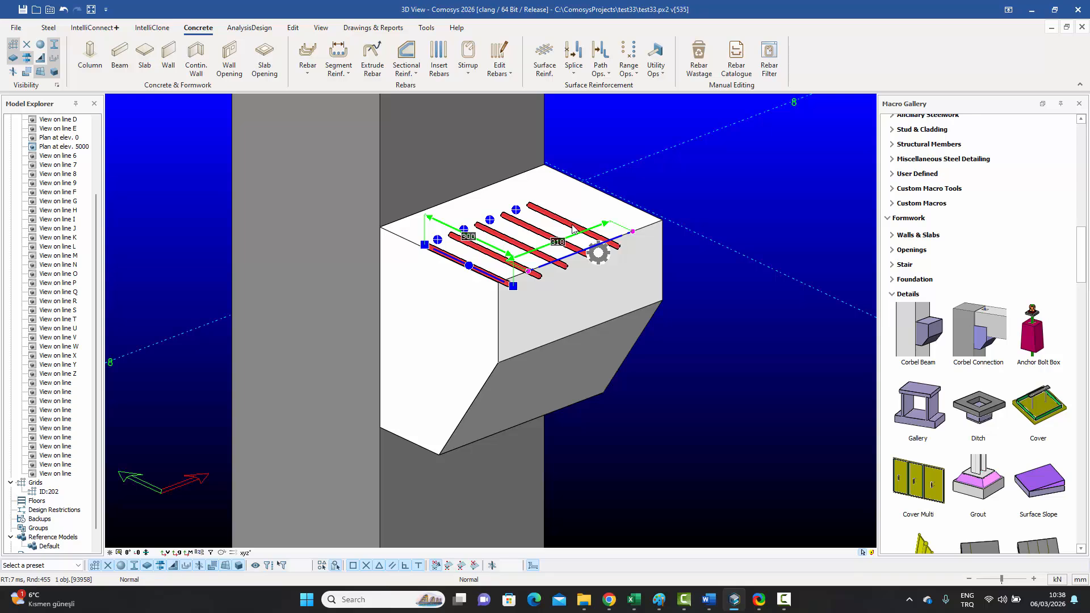
pyautogui.click(606, 131)
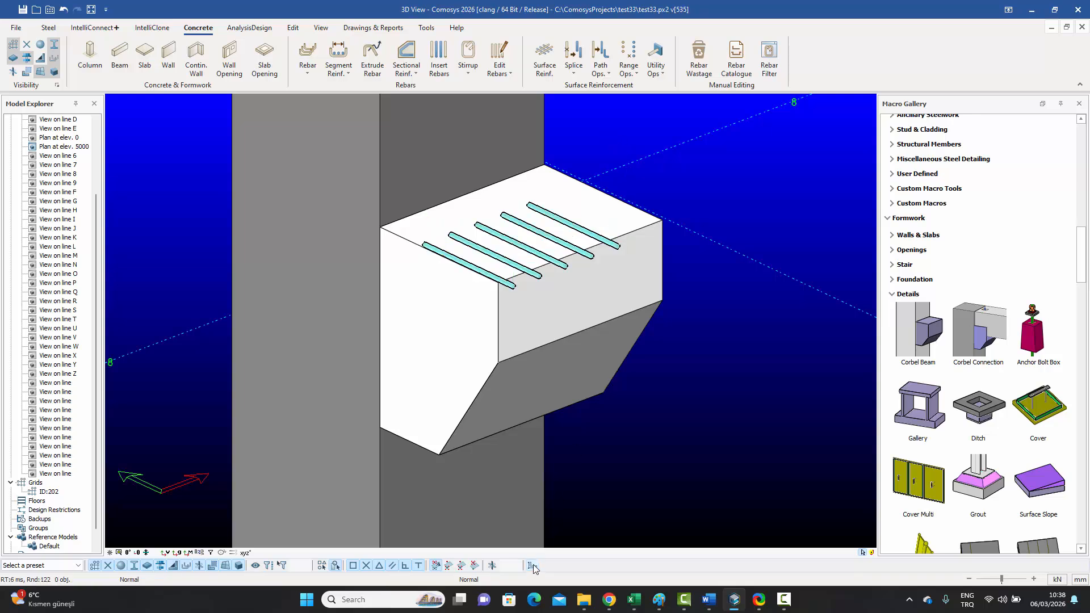
# Step: Set the corbel surface rebar set's Start to 'To closest surface' so the top bars become U-shaped
pyautogui.click(565, 224)
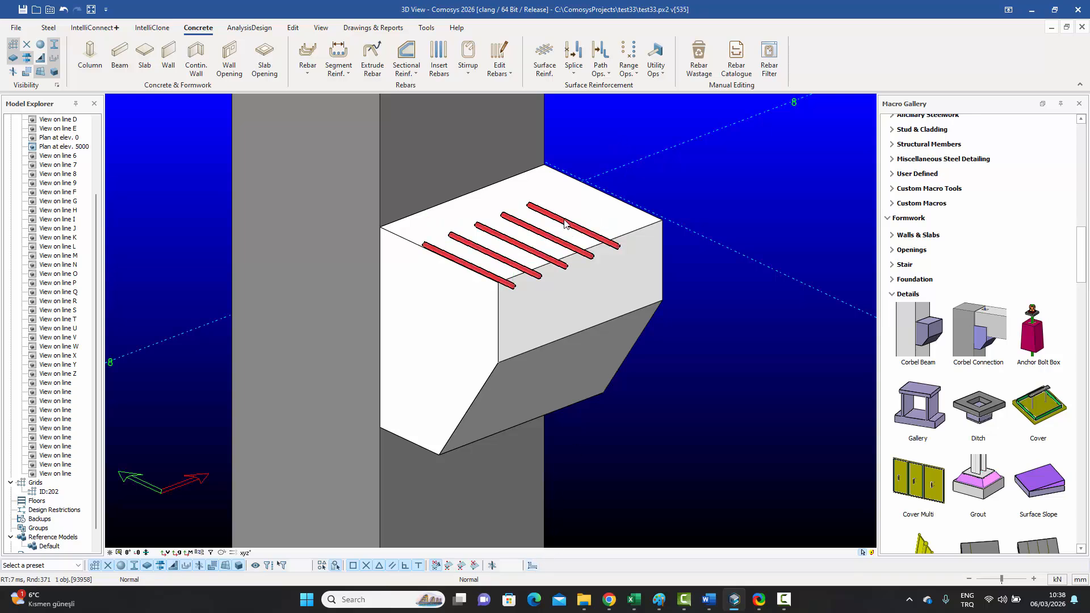
pyautogui.click(565, 223)
pyautogui.doubleClick(565, 223)
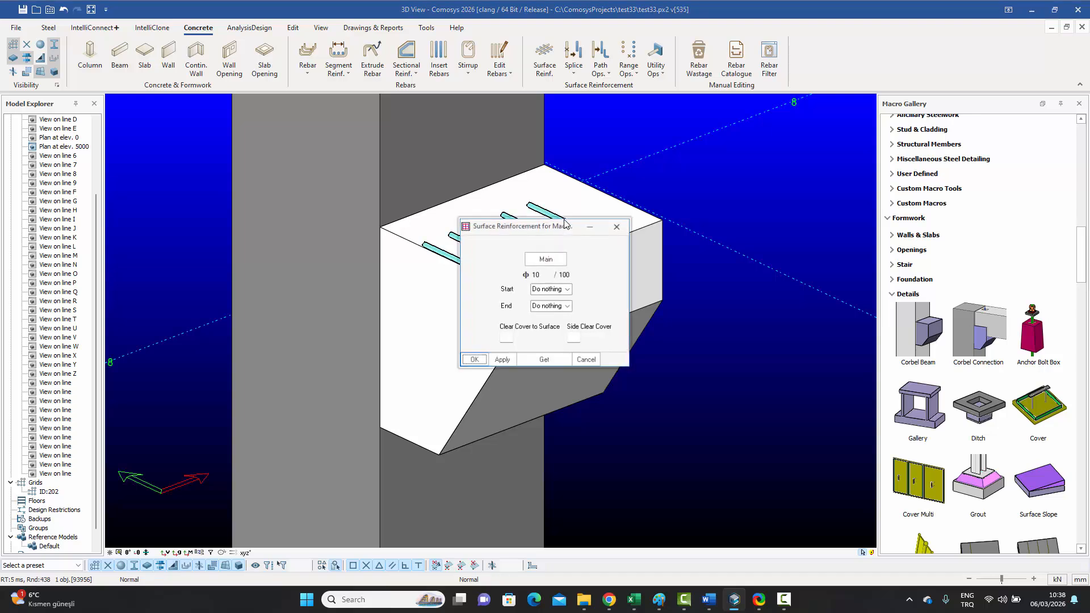
pyautogui.moveTo(547, 225); pyautogui.dragTo(802, 109)
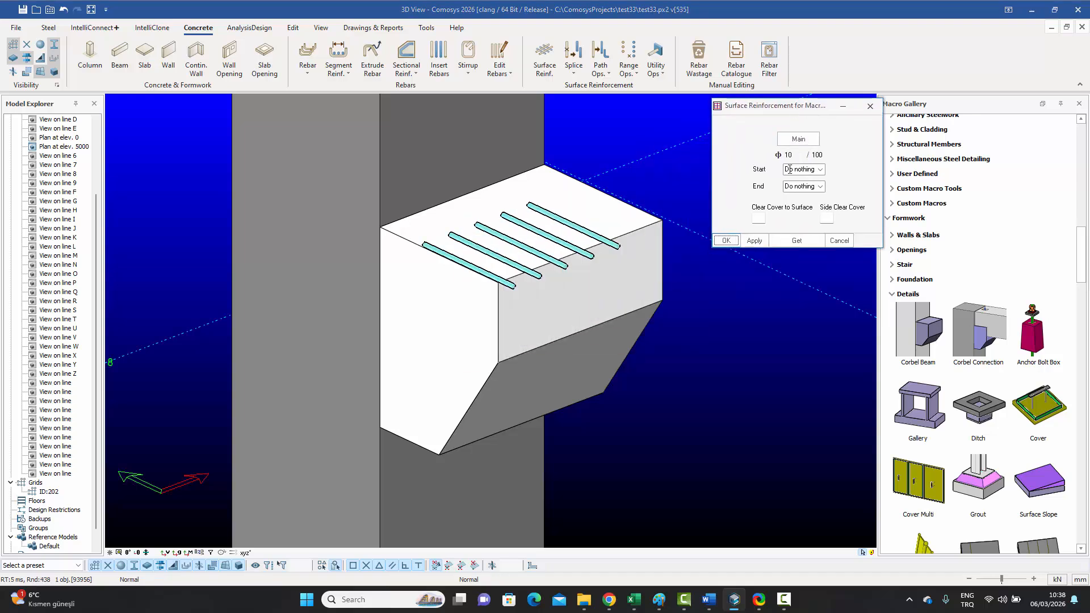
pyautogui.click(822, 172)
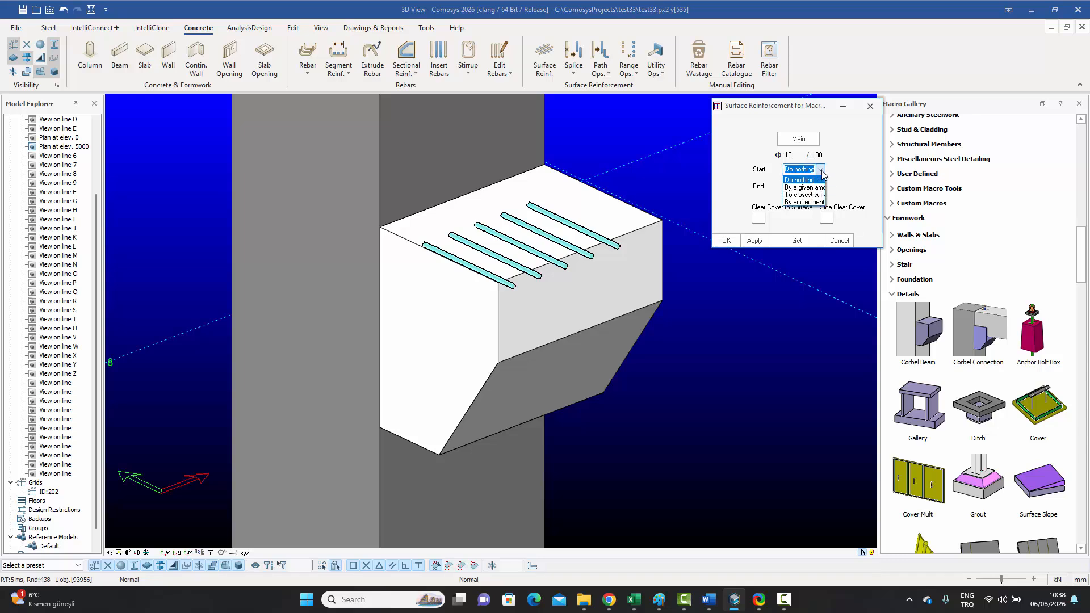
pyautogui.click(817, 195)
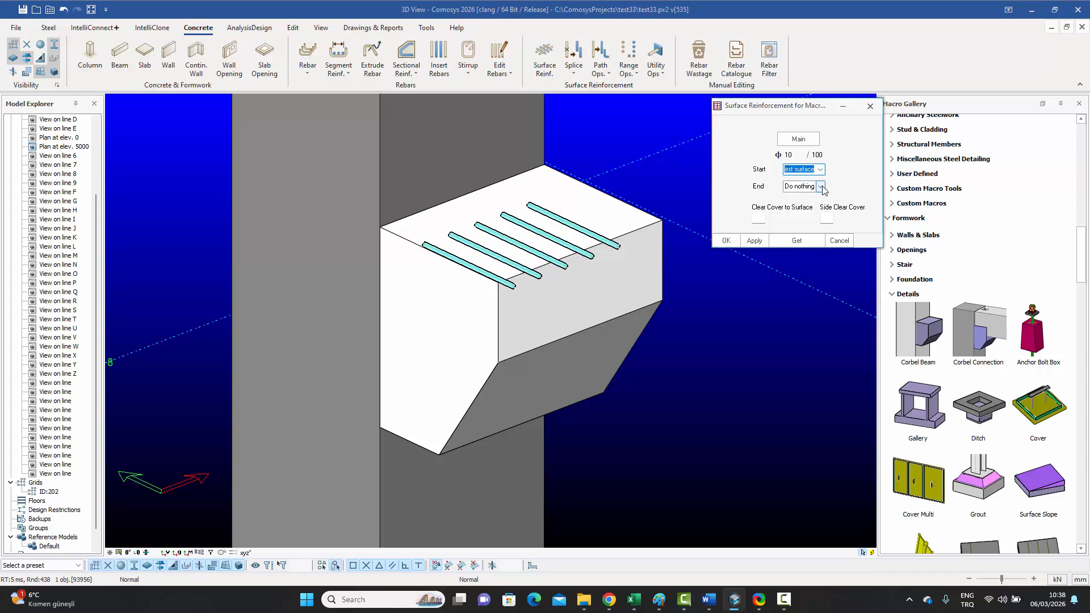
pyautogui.click(821, 187)
pyautogui.click(811, 217)
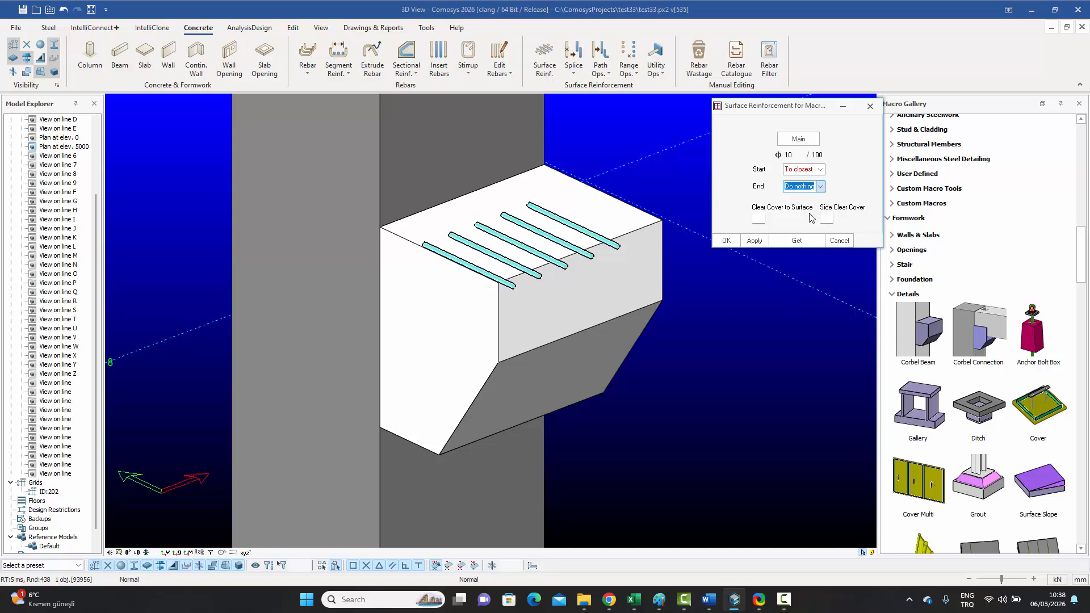
pyautogui.click(726, 241)
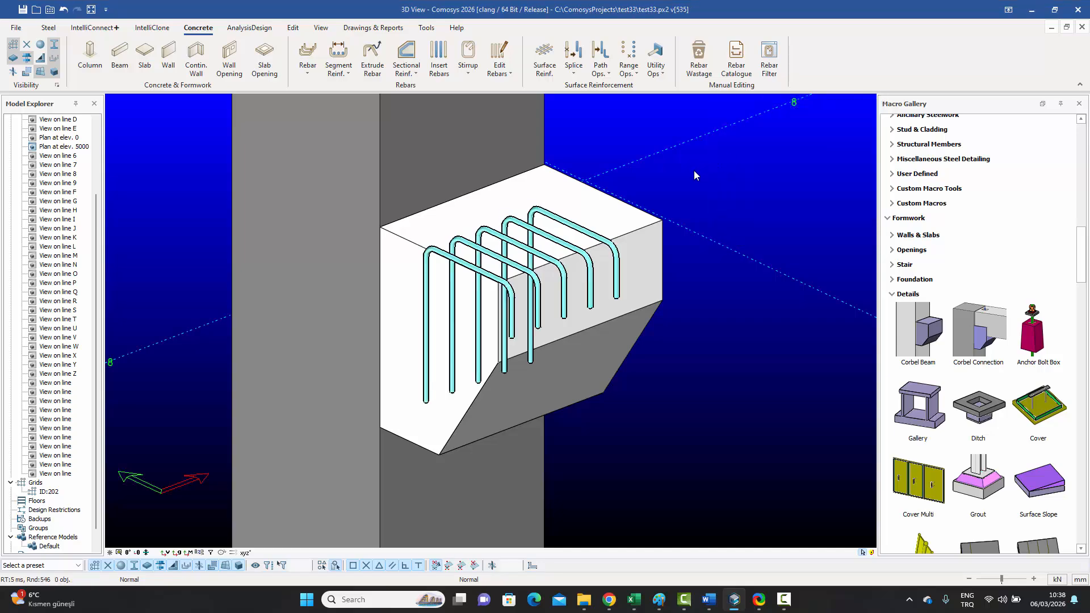
pyautogui.moveTo(693, 170); pyautogui.dragTo(674, 202, button='middle')
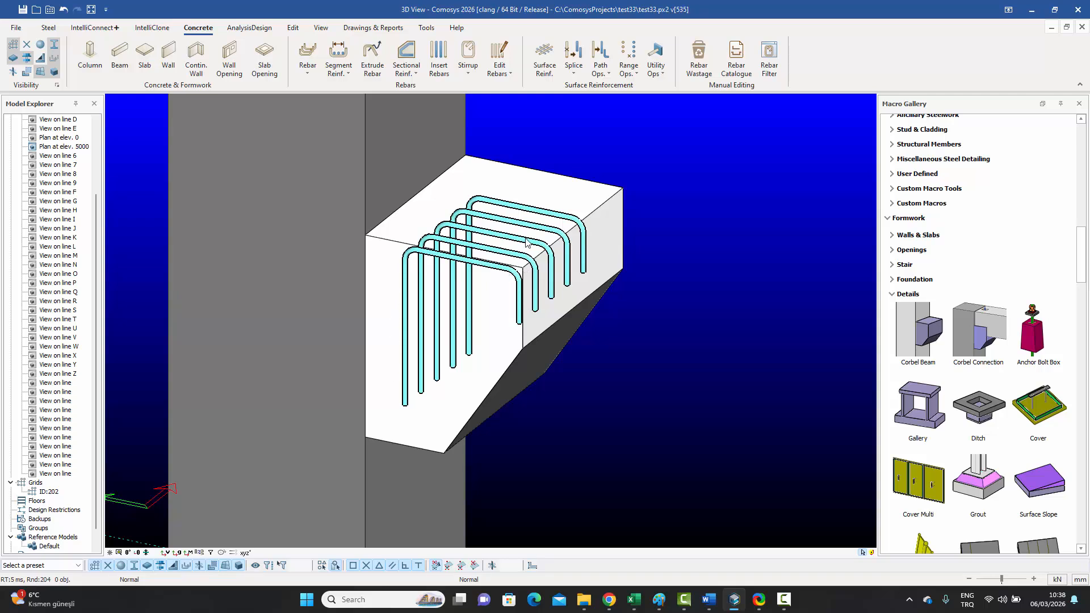
pyautogui.moveTo(526, 240); pyautogui.dragTo(517, 243, button='middle')
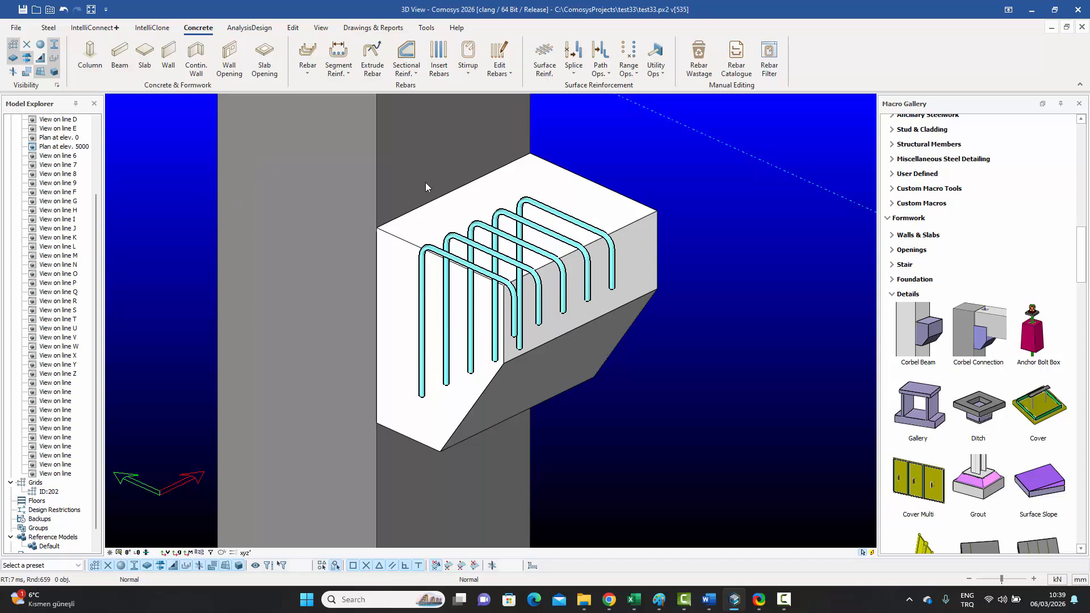
pyautogui.click(428, 162)
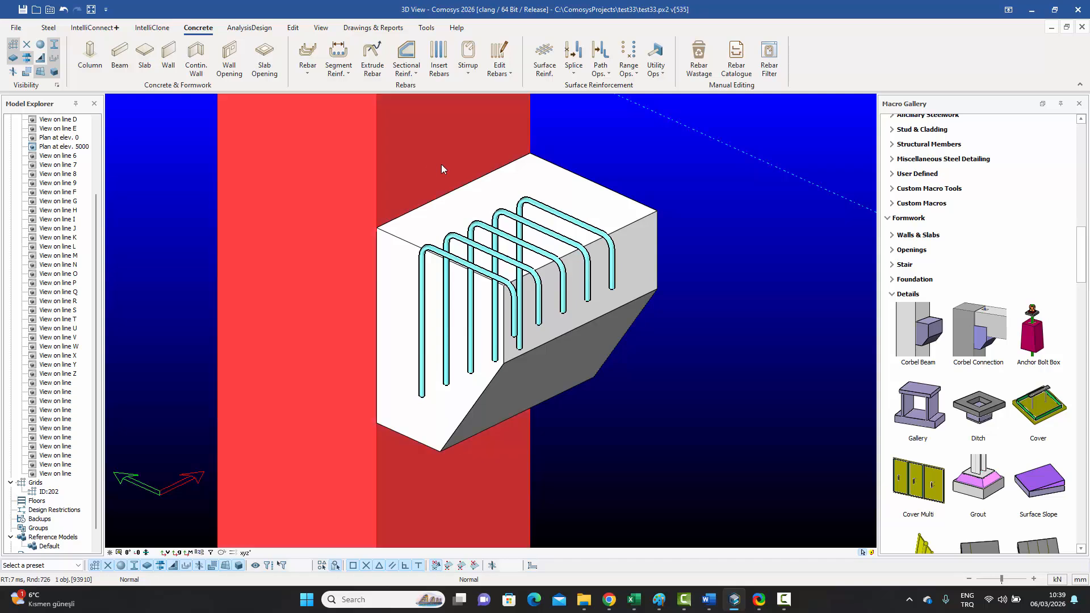
pyautogui.click(595, 201)
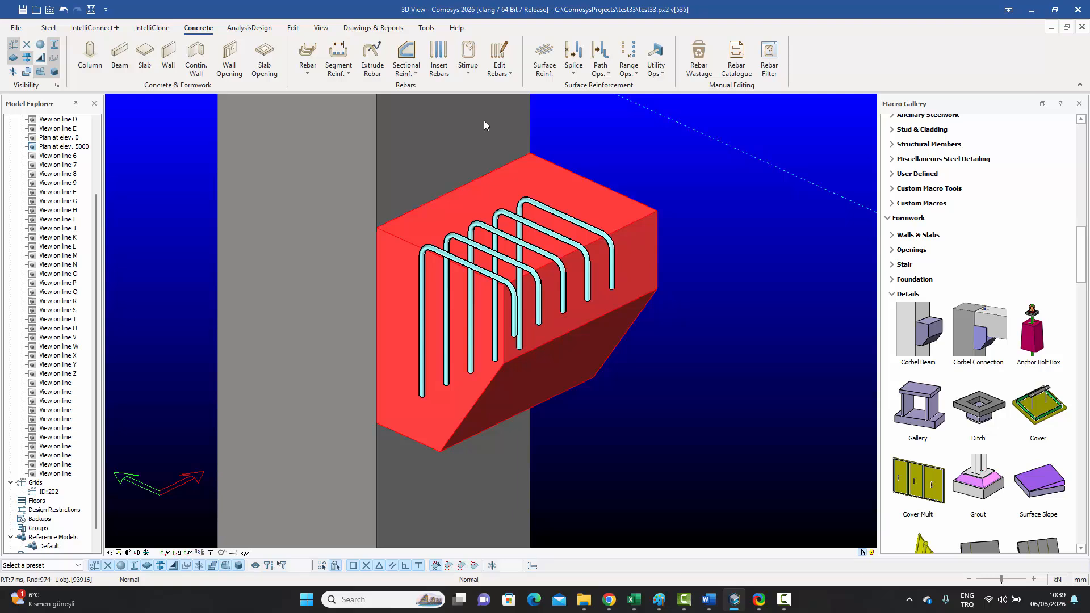
pyautogui.click(638, 165)
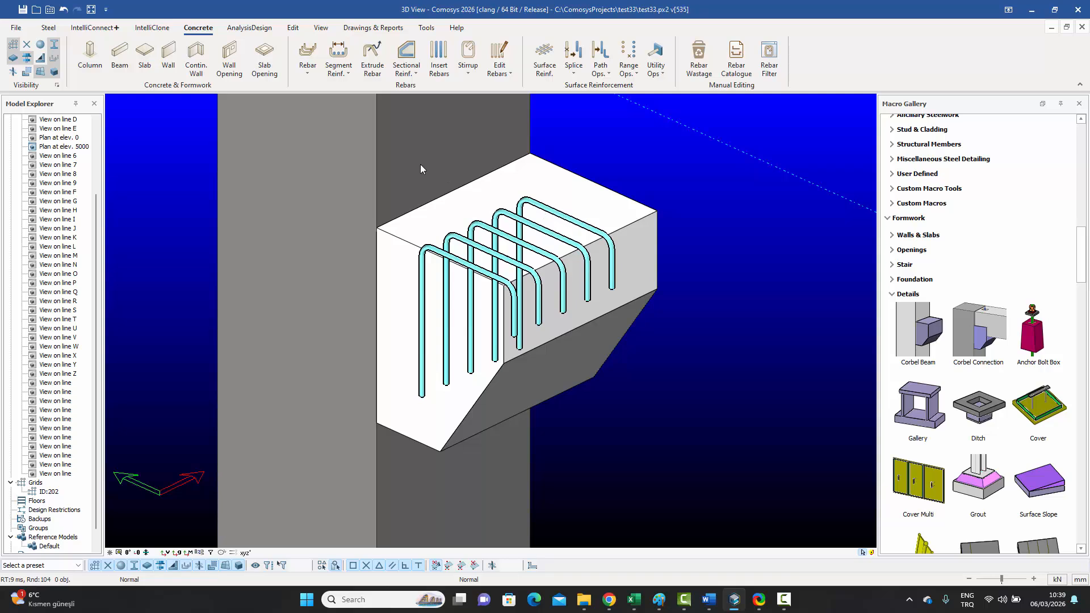
# Step: Change the top-face rebar set to Start 'Do nothing' and End 'To closest' for L-shaped bars
pyautogui.click(608, 76)
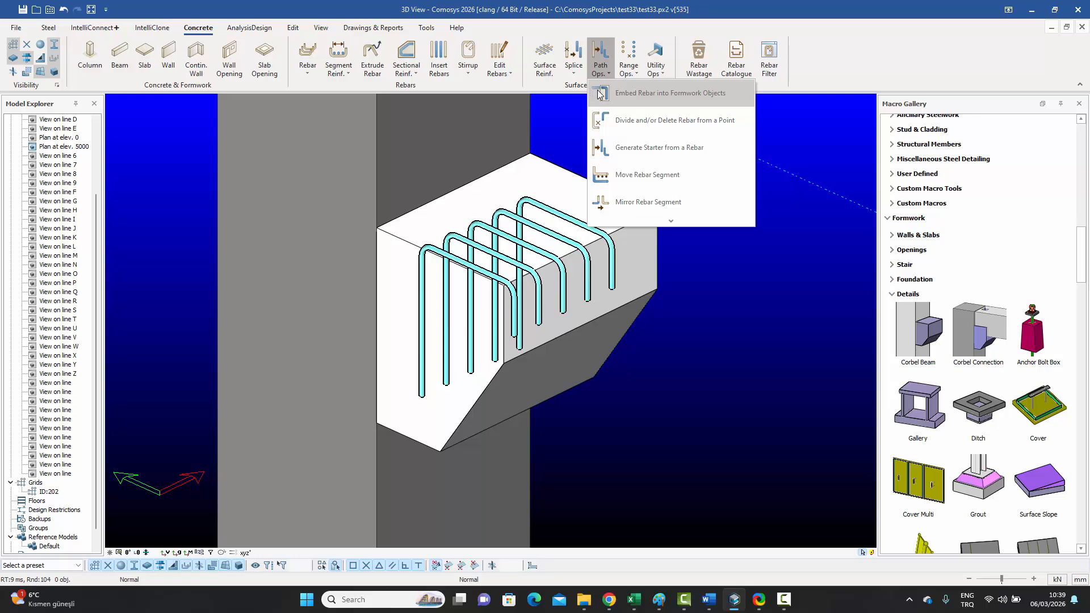
pyautogui.click(777, 228)
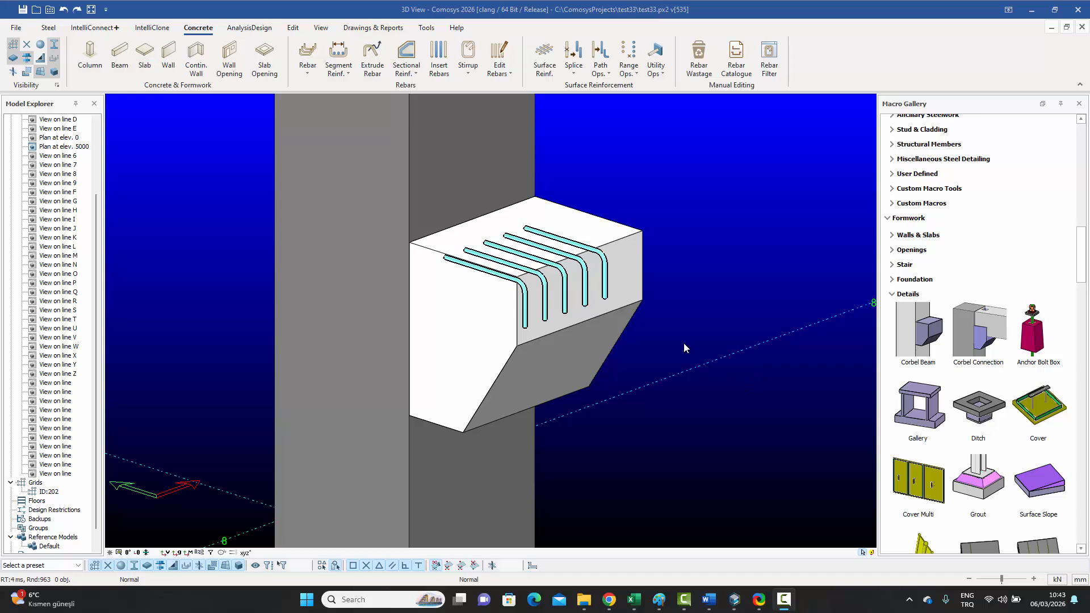
pyautogui.doubleClick(544, 238)
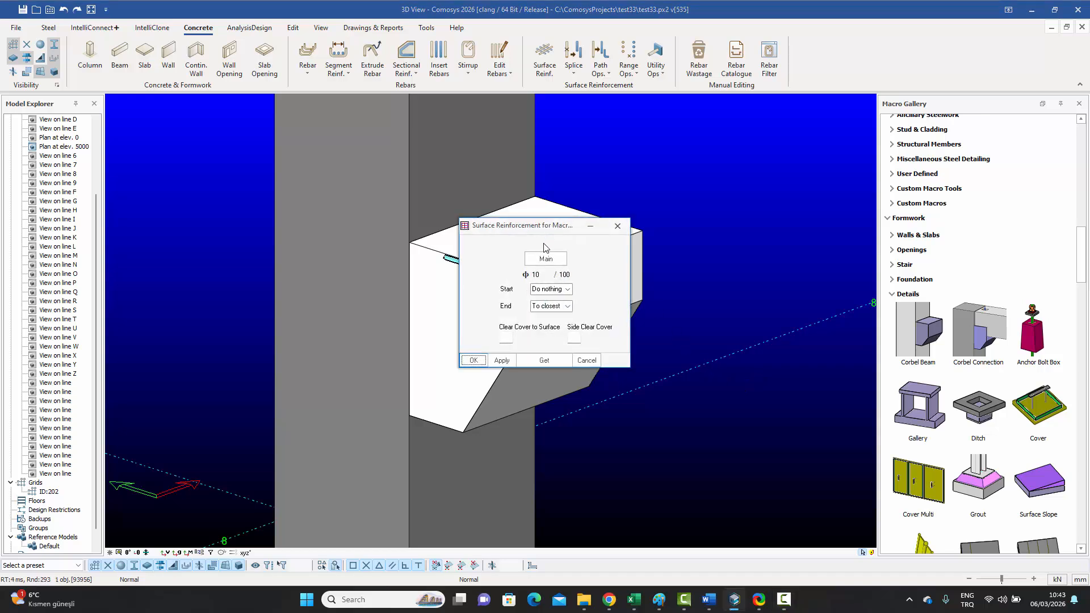
pyautogui.moveTo(518, 225); pyautogui.dragTo(746, 182)
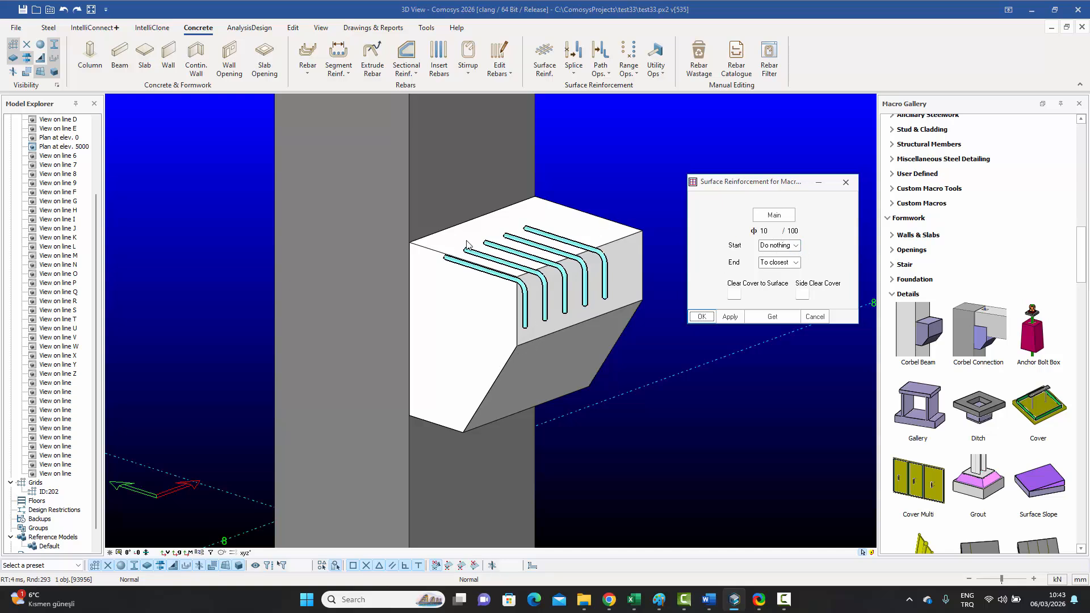
pyautogui.click(846, 182)
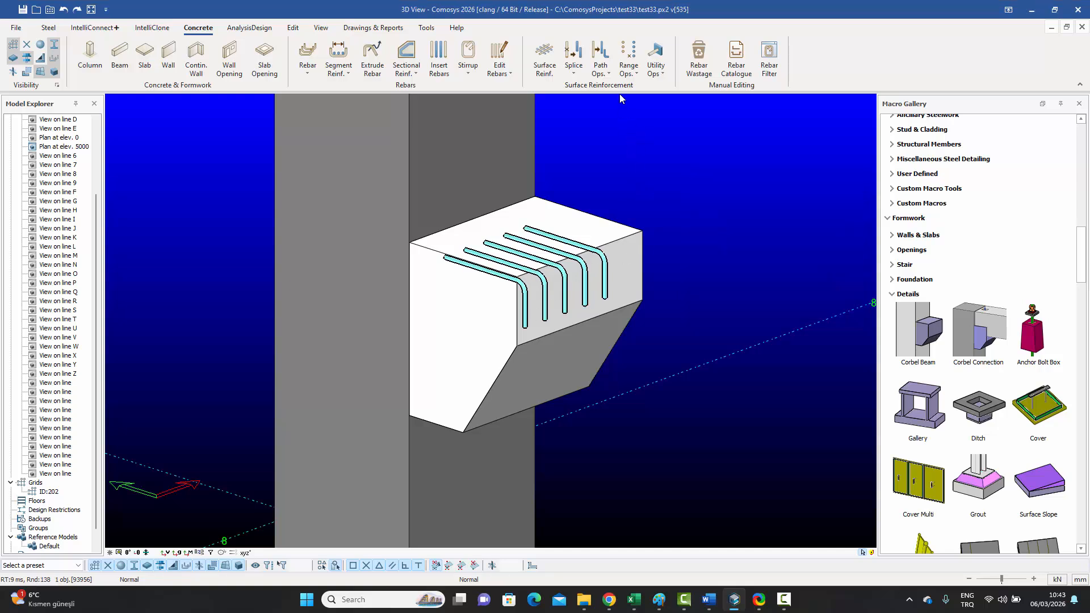
pyautogui.click(606, 74)
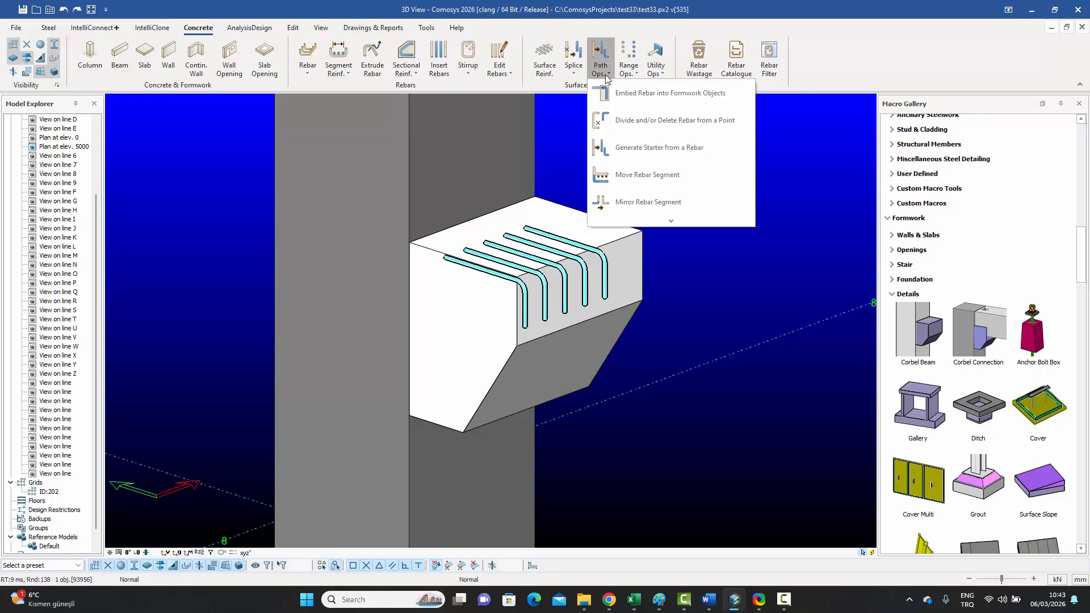
# Step: Embed the five top bars into the corbel, leaving the end detail data unchanged
pyautogui.click(657, 93)
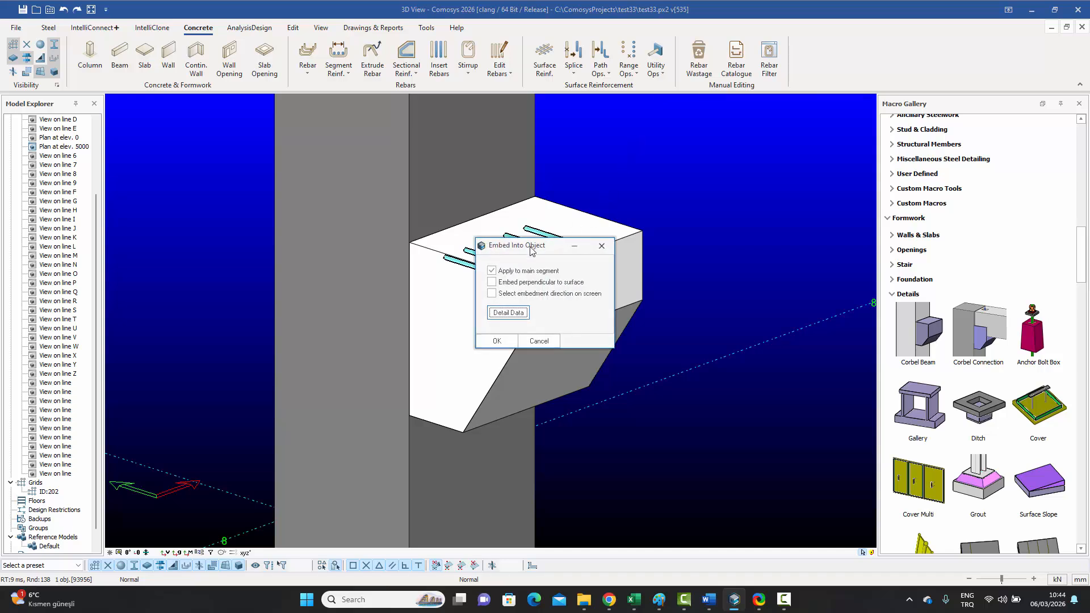
pyautogui.moveTo(533, 250); pyautogui.dragTo(723, 135)
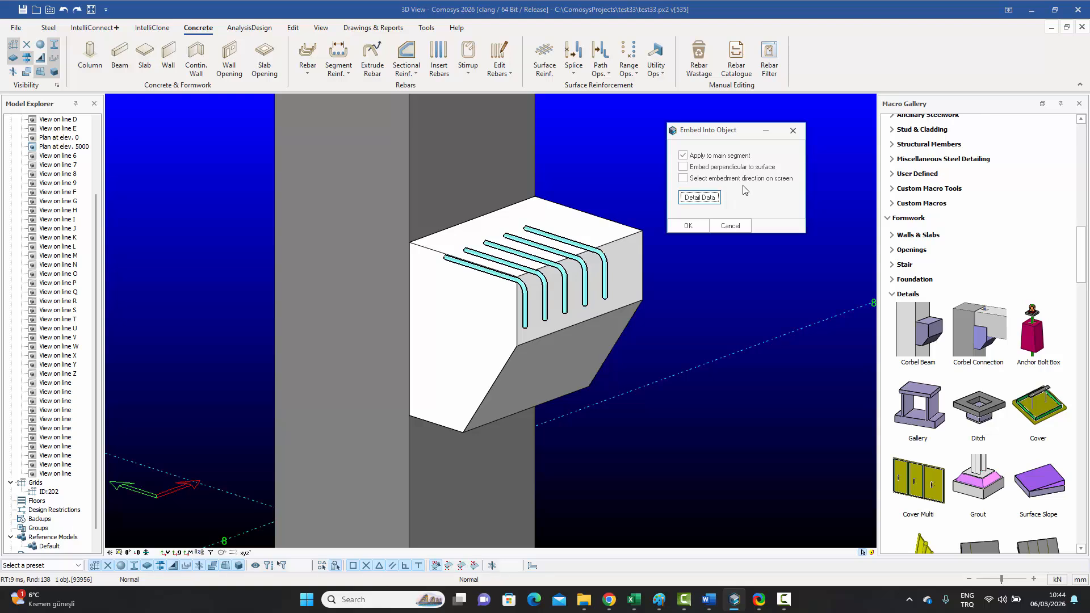
pyautogui.click(701, 198)
pyautogui.moveTo(619, 187); pyautogui.dragTo(775, 155)
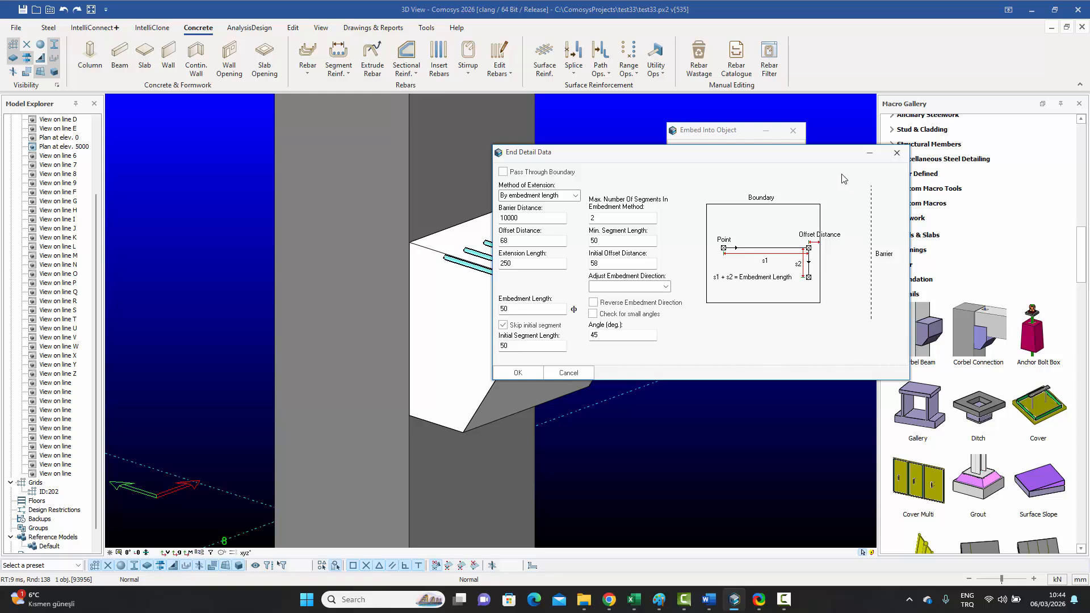
pyautogui.click(895, 155)
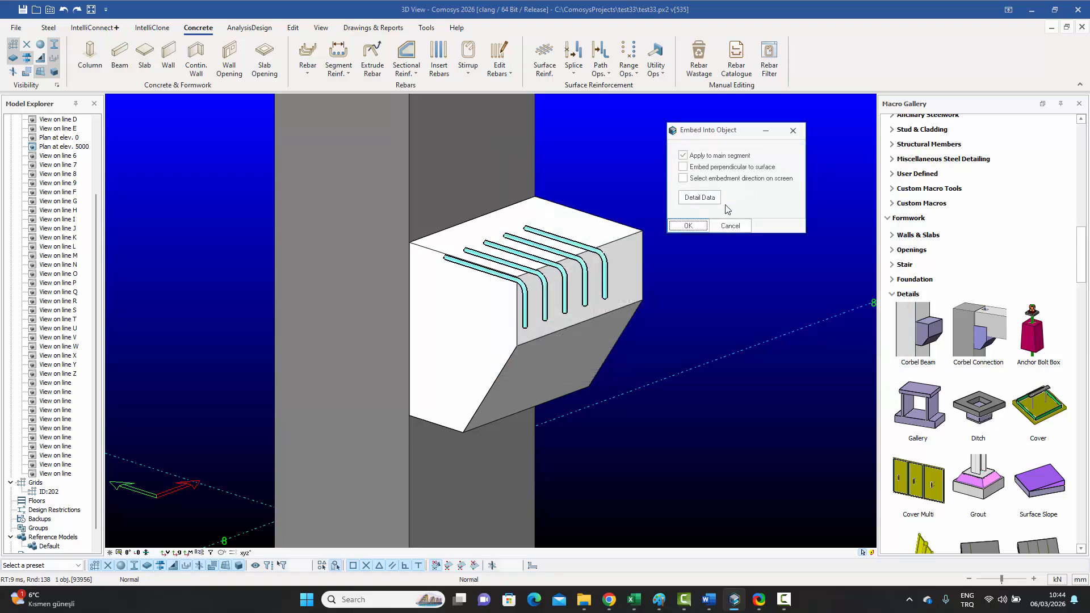
pyautogui.click(690, 226)
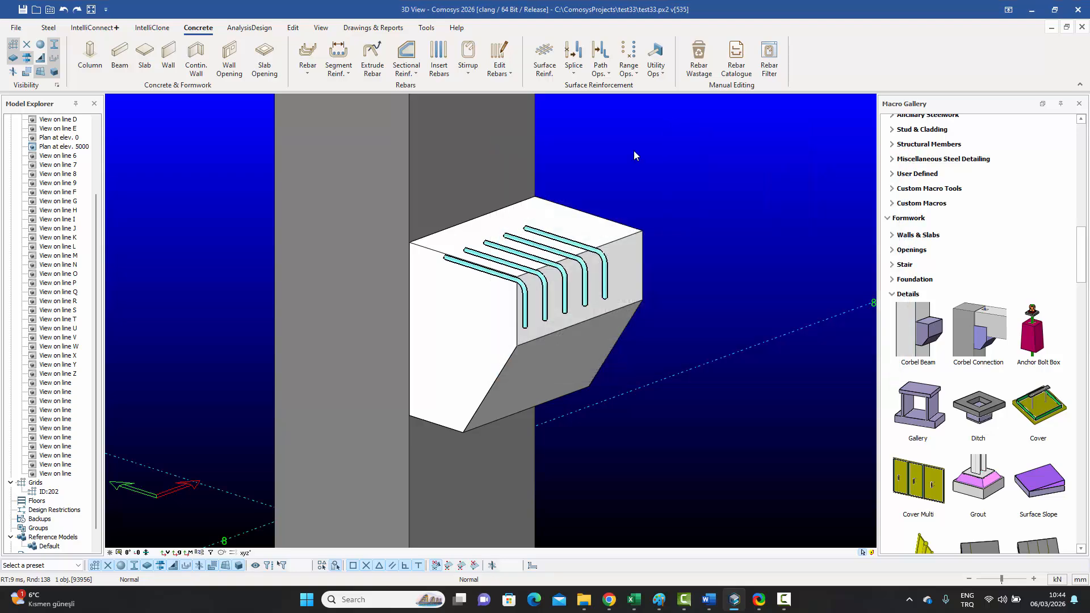
# Step: Start Embed Rebar into Formwork Objects with the five bent corbel bars as the rebar set
pyautogui.click(608, 72)
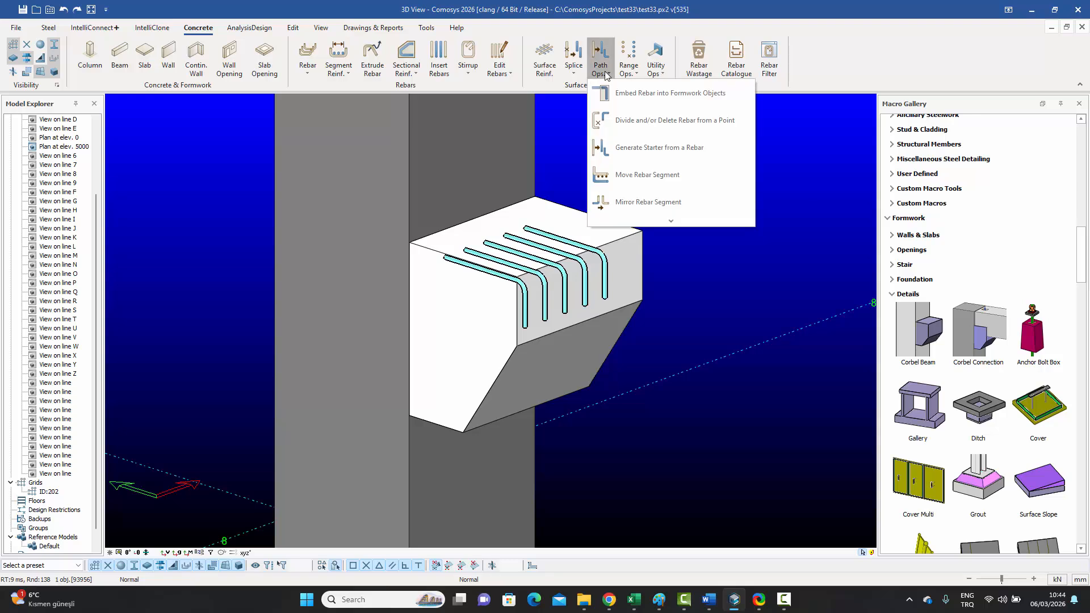
pyautogui.click(636, 98)
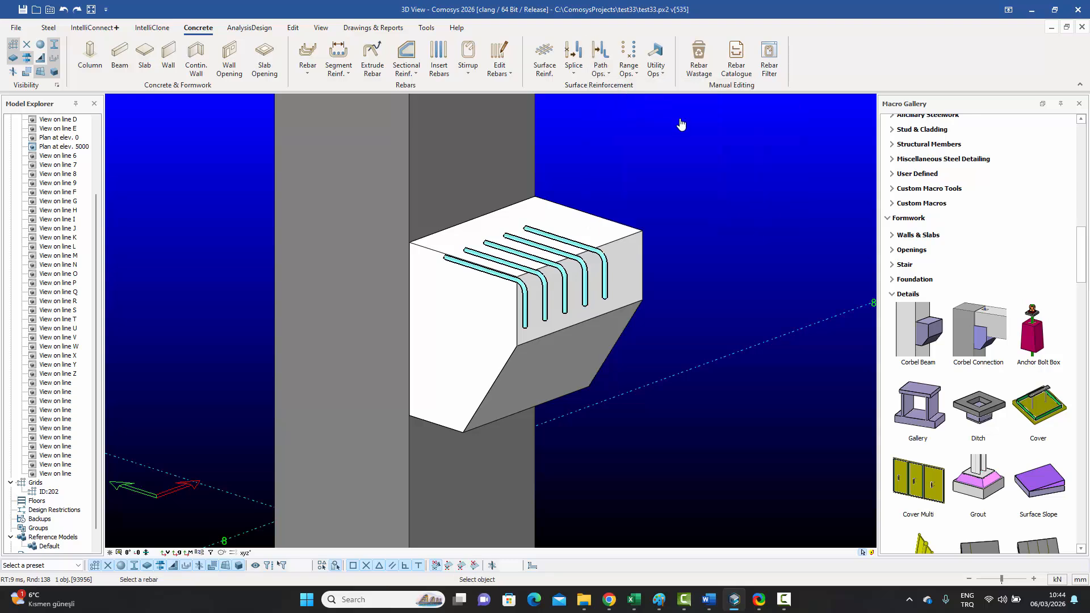
pyautogui.click(548, 237)
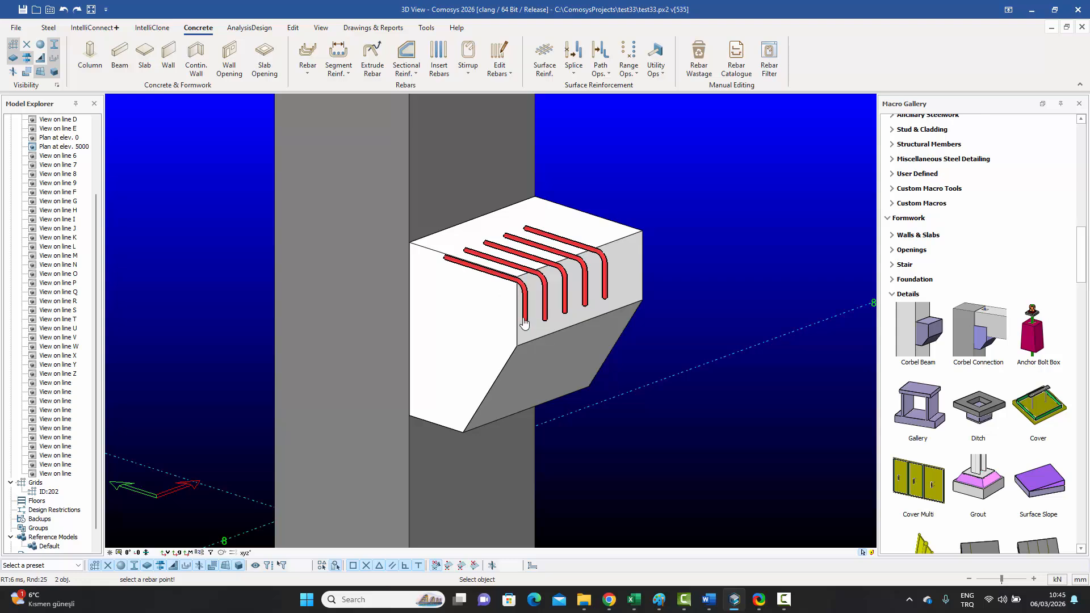
# Step: Extend the corbel bars from their back end into the column as the embedding object
pyautogui.click(527, 232)
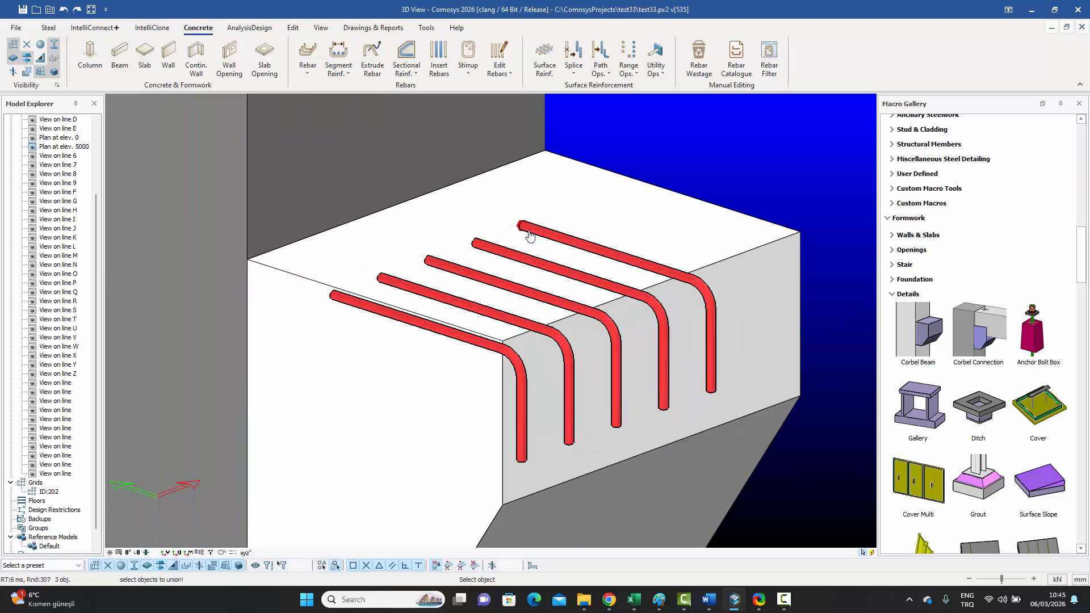
pyautogui.scroll(3, 528, 231)
pyautogui.scroll(-2, 531, 230)
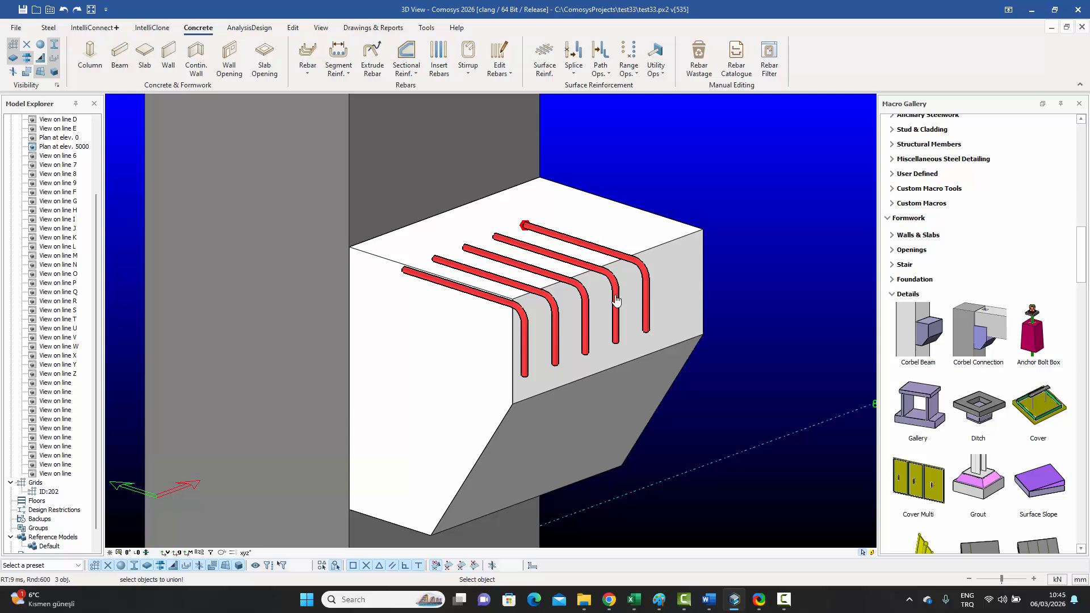
pyautogui.scroll(-1, 610, 296)
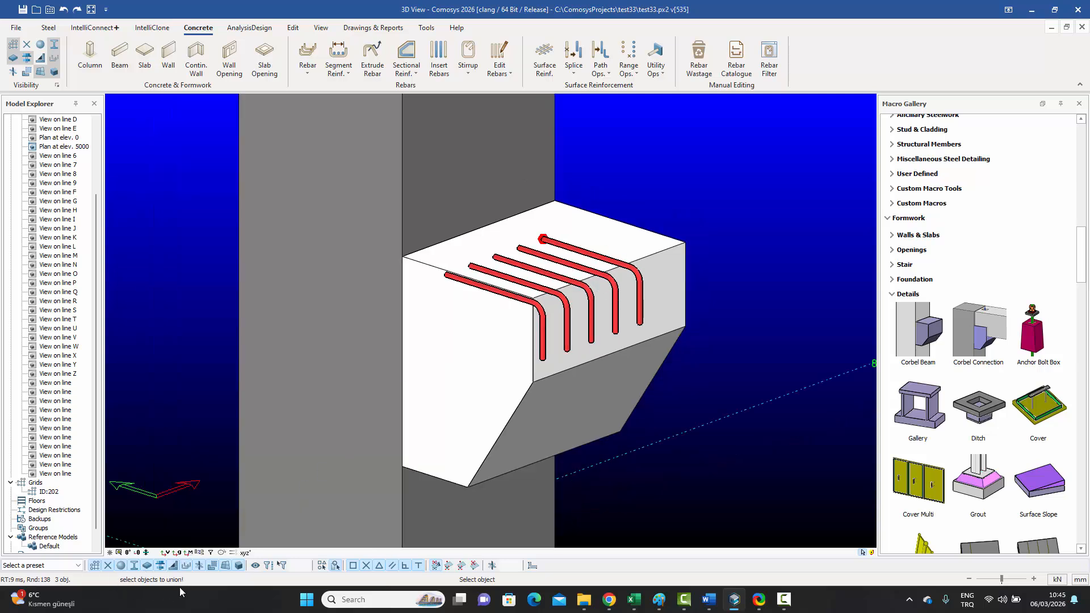
pyautogui.scroll(-1, 495, 295)
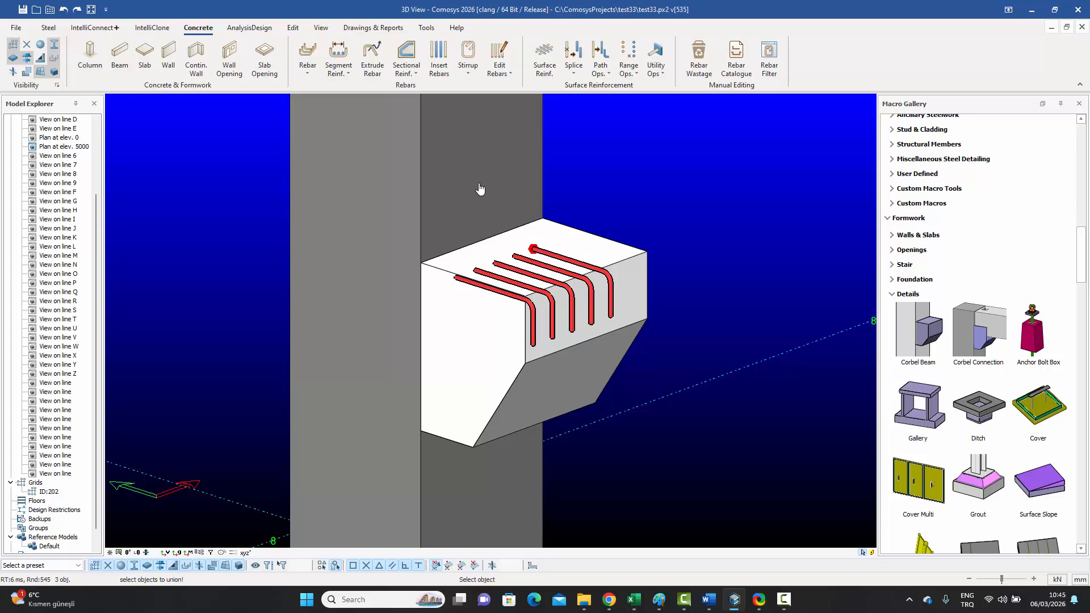
pyautogui.click(506, 172)
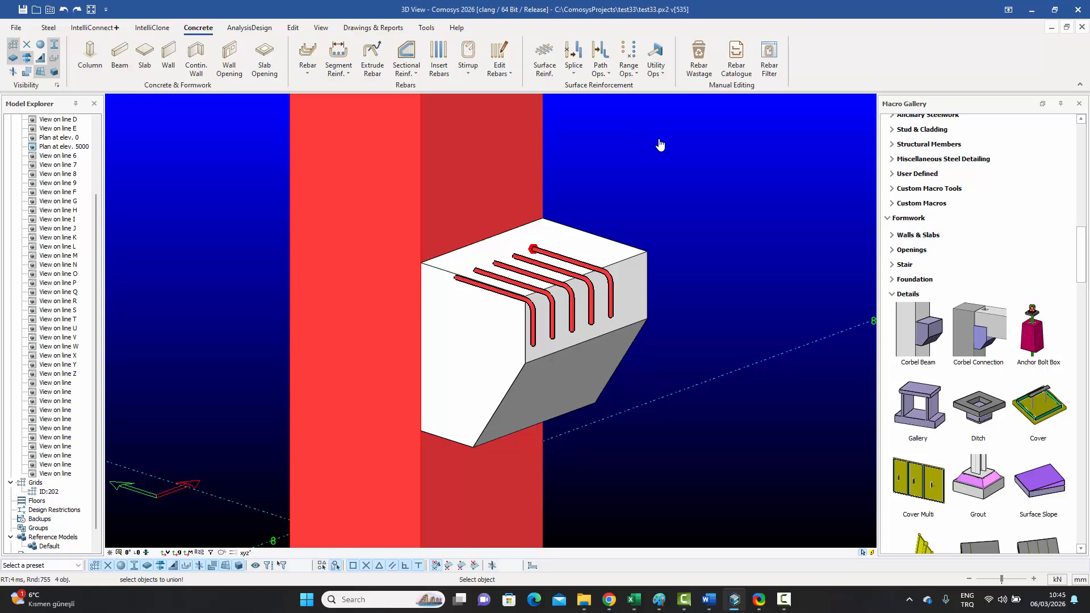
pyautogui.rightClick(623, 165)
pyautogui.scroll(1, 625, 173)
pyautogui.scroll(-1, 626, 174)
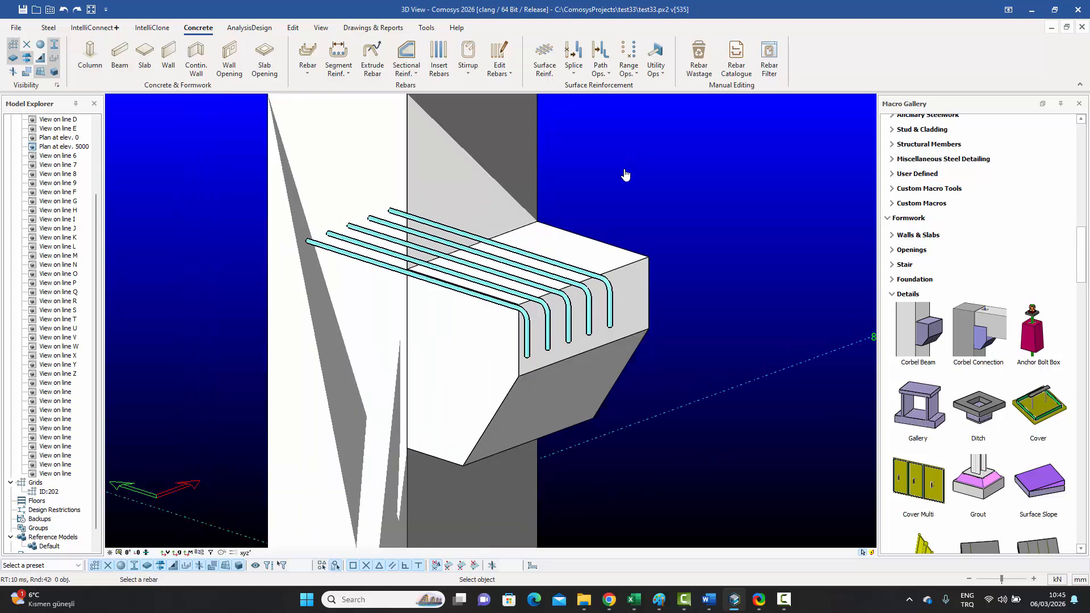
pyautogui.scroll(-2, 625, 174)
pyautogui.press('Escape')
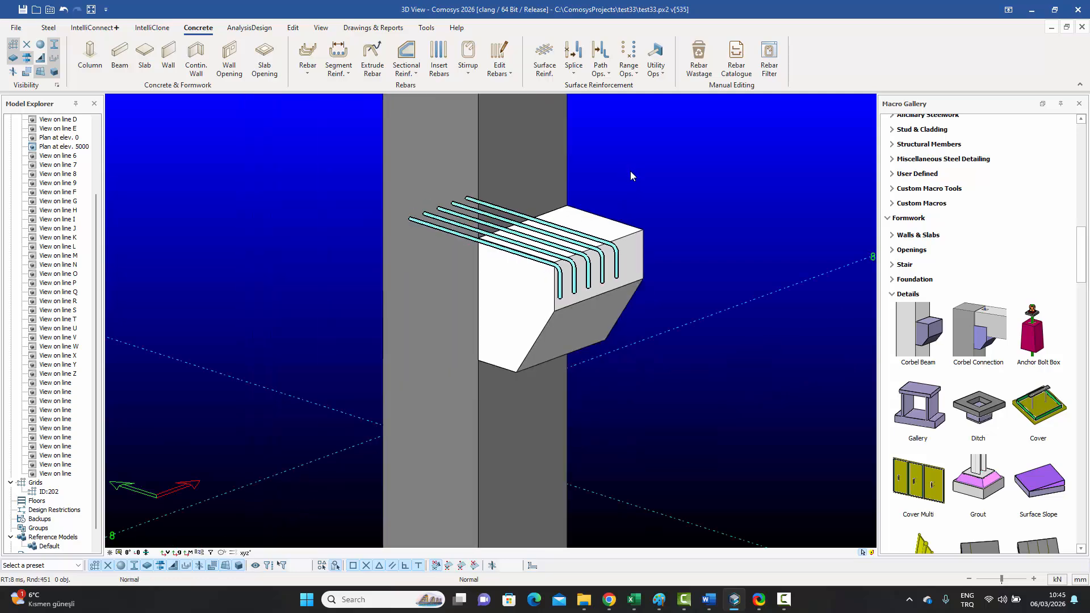
# Step: Show only the column, corbel and bar, viewed from the front and zoomed in
pyautogui.moveTo(631, 172); pyautogui.dragTo(625, 201, button='middle')
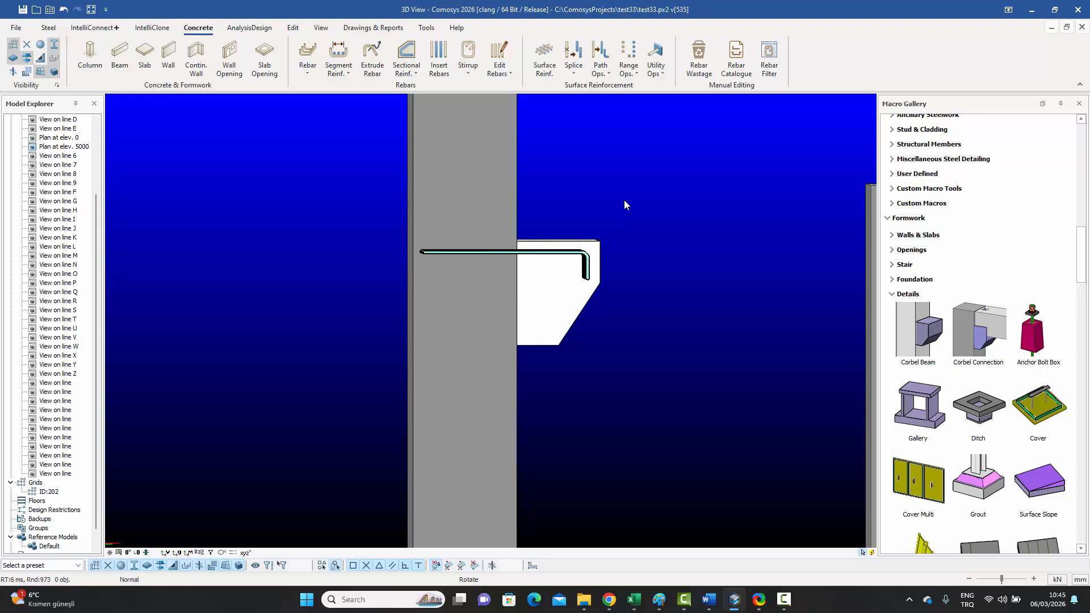
pyautogui.moveTo(640, 396); pyautogui.dragTo(390, 173)
pyautogui.rightClick(390, 173)
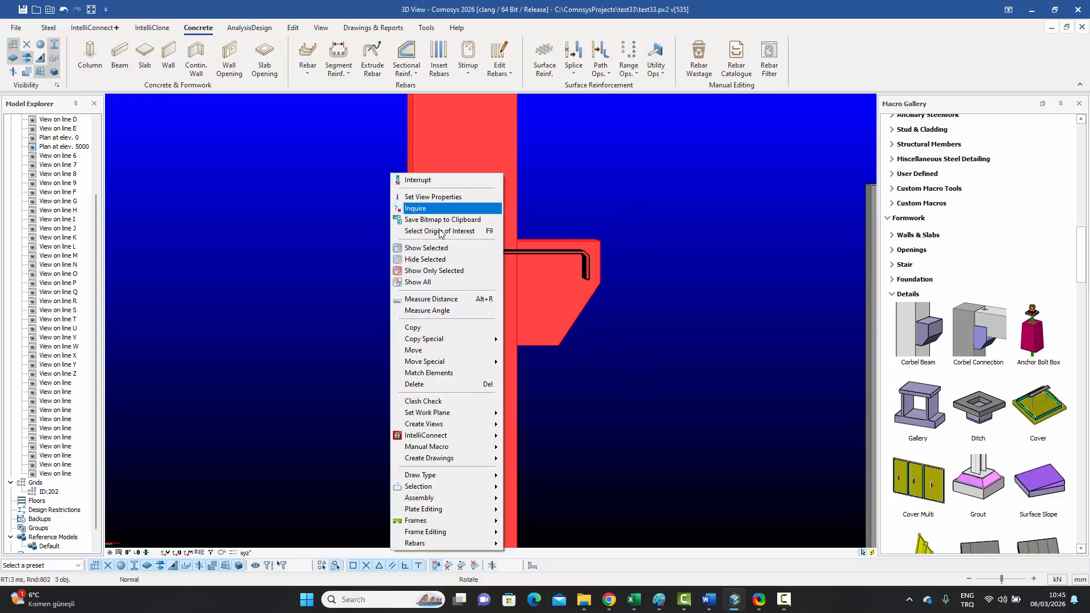
pyautogui.click(443, 271)
pyautogui.click(379, 254)
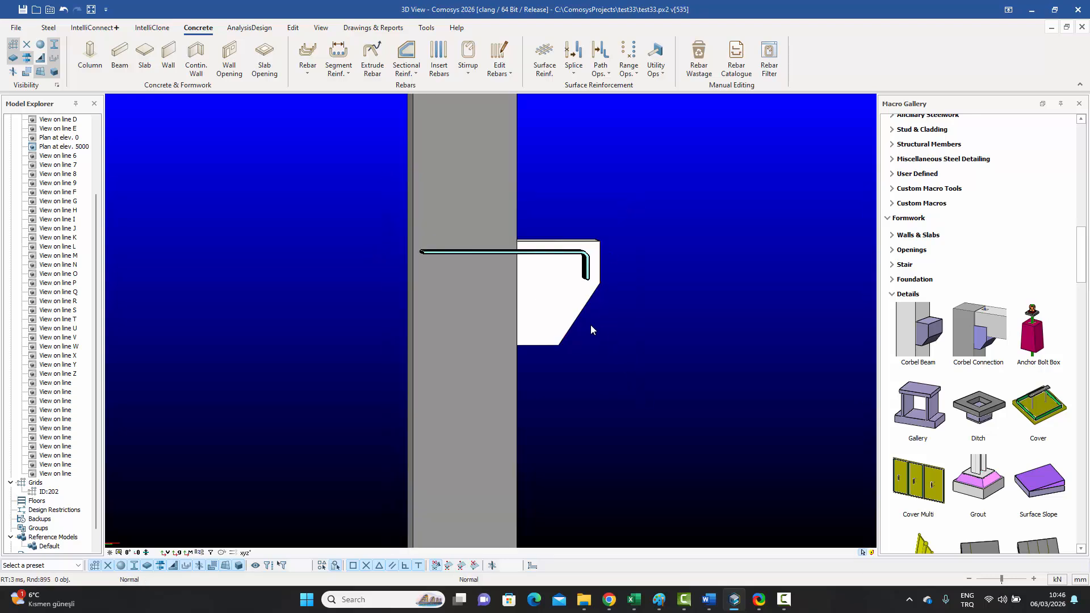
pyautogui.moveTo(591, 326); pyautogui.dragTo(601, 329, button='middle')
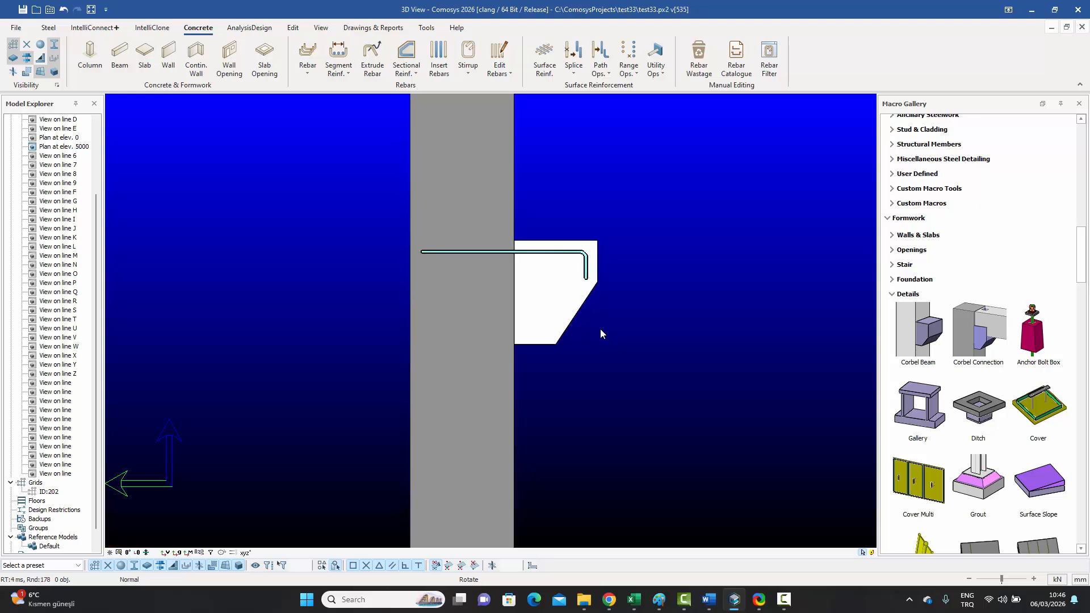
pyautogui.scroll(2, 559, 252)
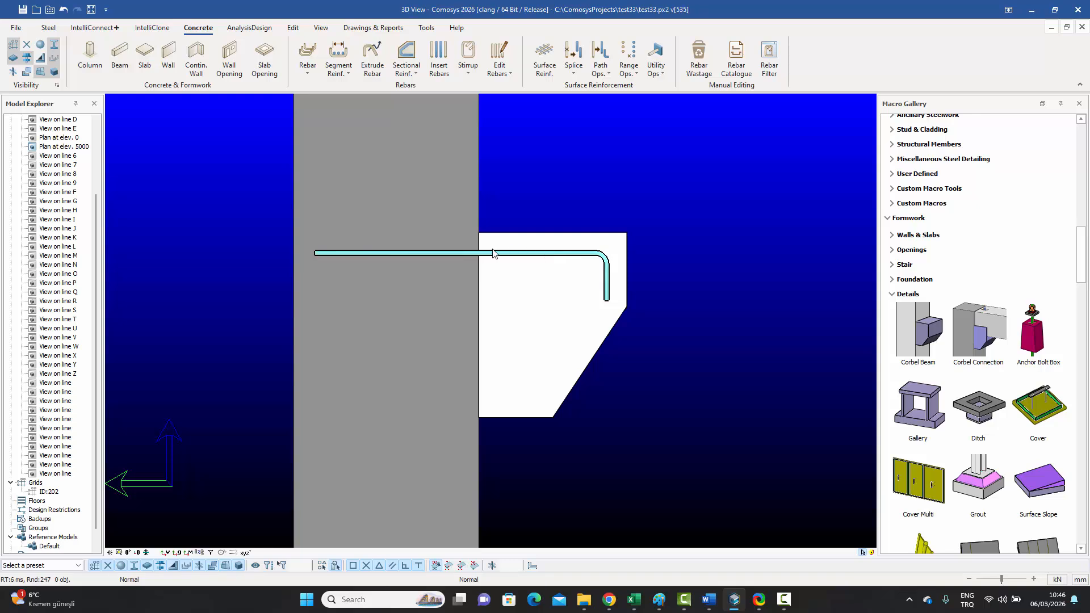
# Step: Change the bar's Embed rebars into objects operation to an embedment length of 75
pyautogui.click(662, 76)
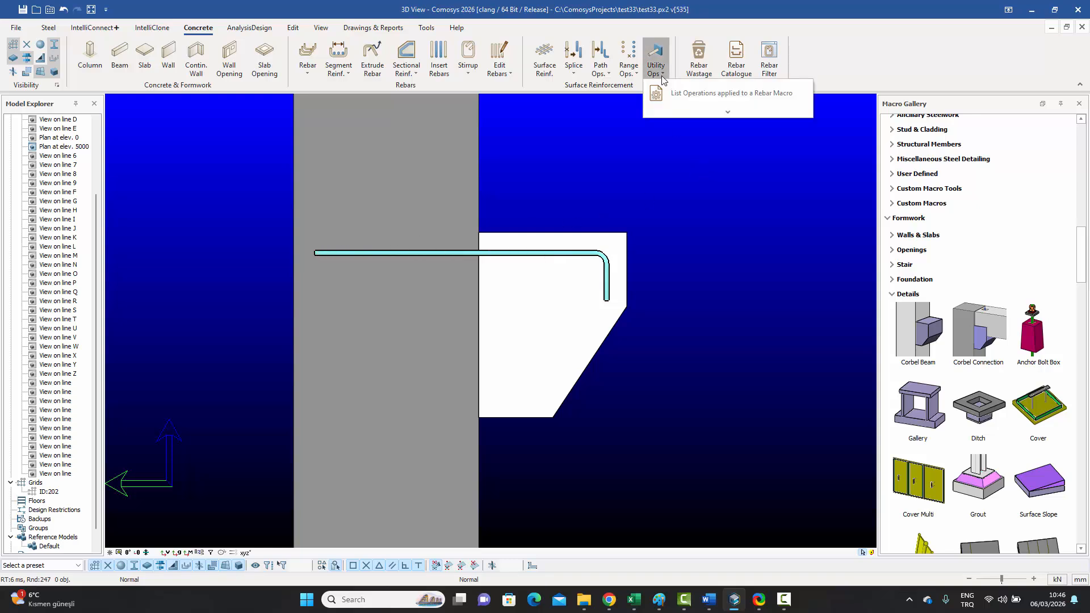
pyautogui.click(697, 95)
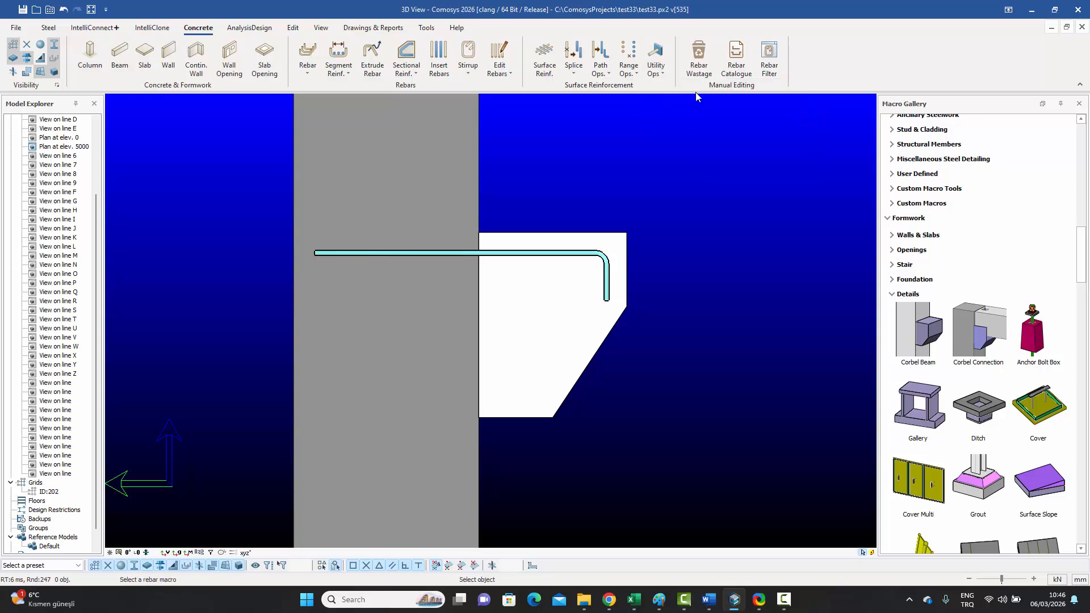
pyautogui.click(539, 254)
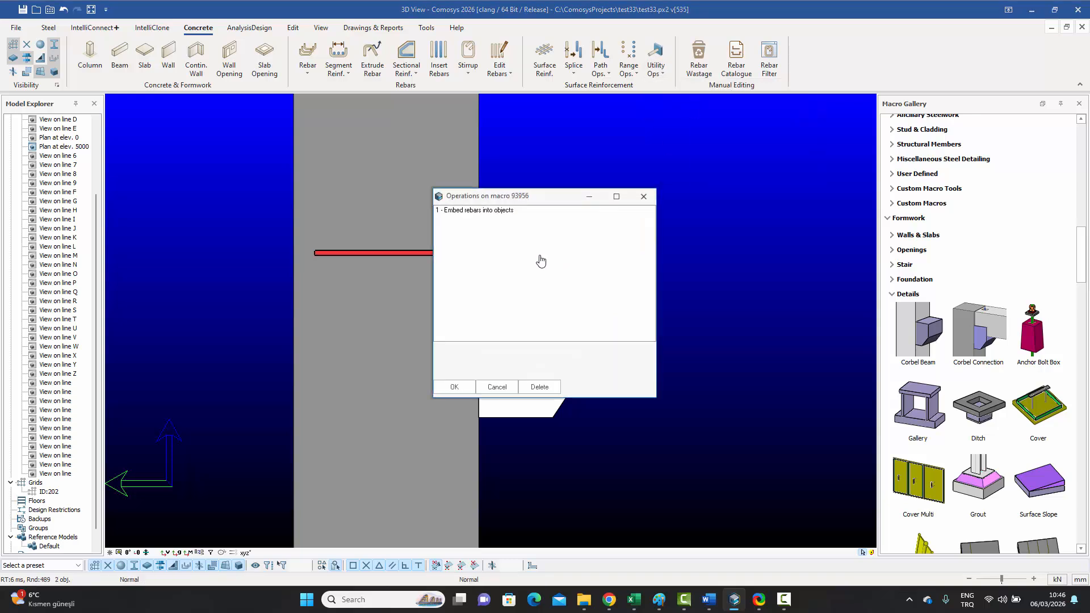
pyautogui.moveTo(525, 201); pyautogui.dragTo(776, 158)
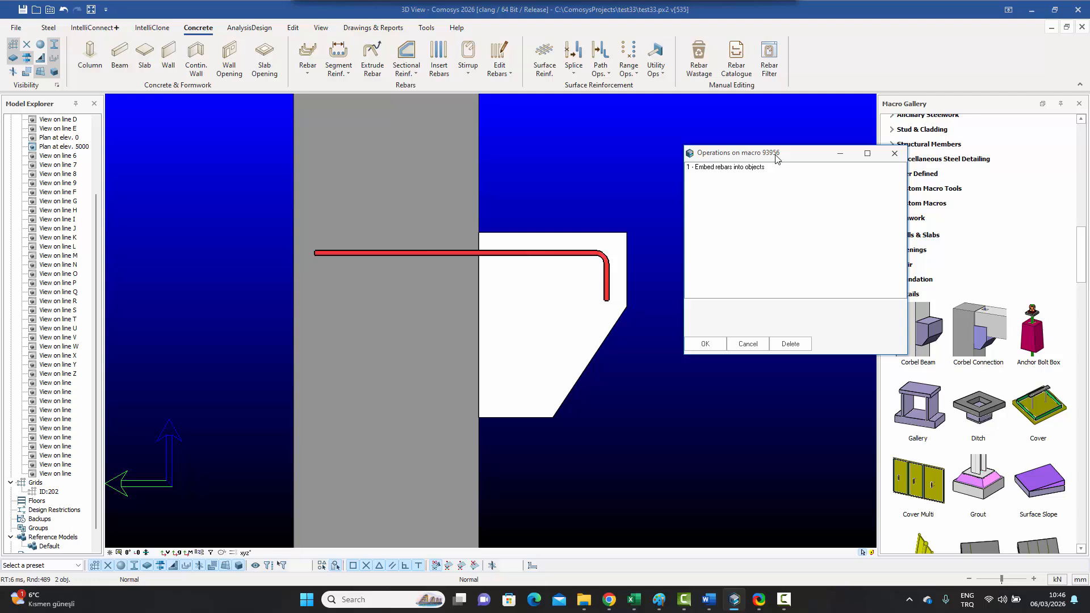
pyautogui.doubleClick(714, 172)
pyautogui.moveTo(579, 182); pyautogui.dragTo(856, 148)
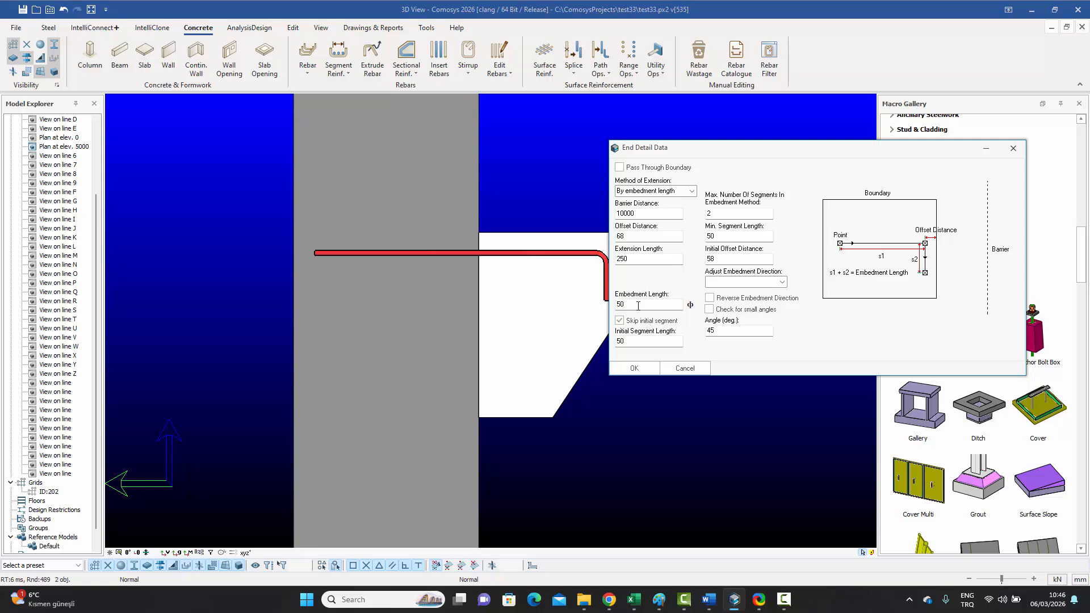
pyautogui.moveTo(638, 305); pyautogui.dragTo(596, 301)
pyautogui.write('75')
pyautogui.click(633, 369)
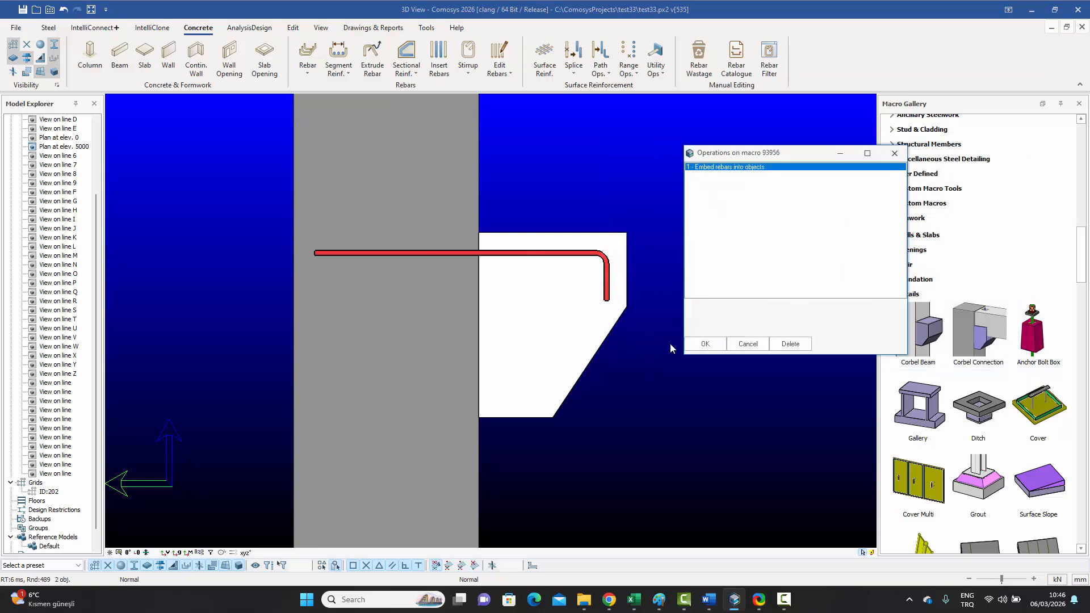
pyautogui.click(702, 345)
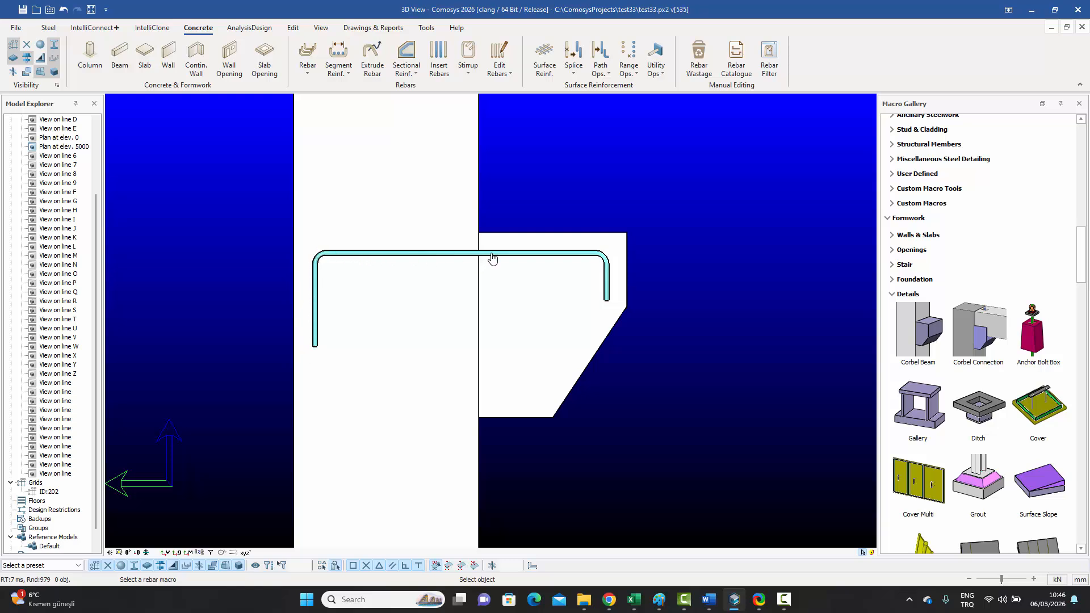
# Step: Reselect the bent bar and return to List Operations applied to a Rebar Macro
pyautogui.press('Escape')
pyautogui.click(536, 255)
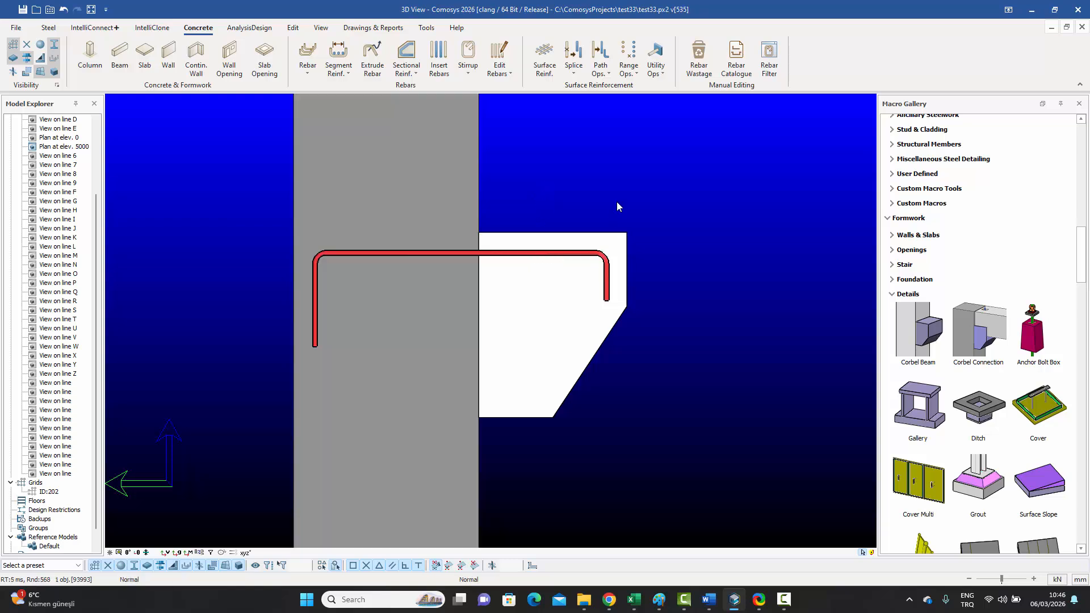
pyautogui.press('Escape')
pyautogui.click(660, 74)
pyautogui.click(674, 102)
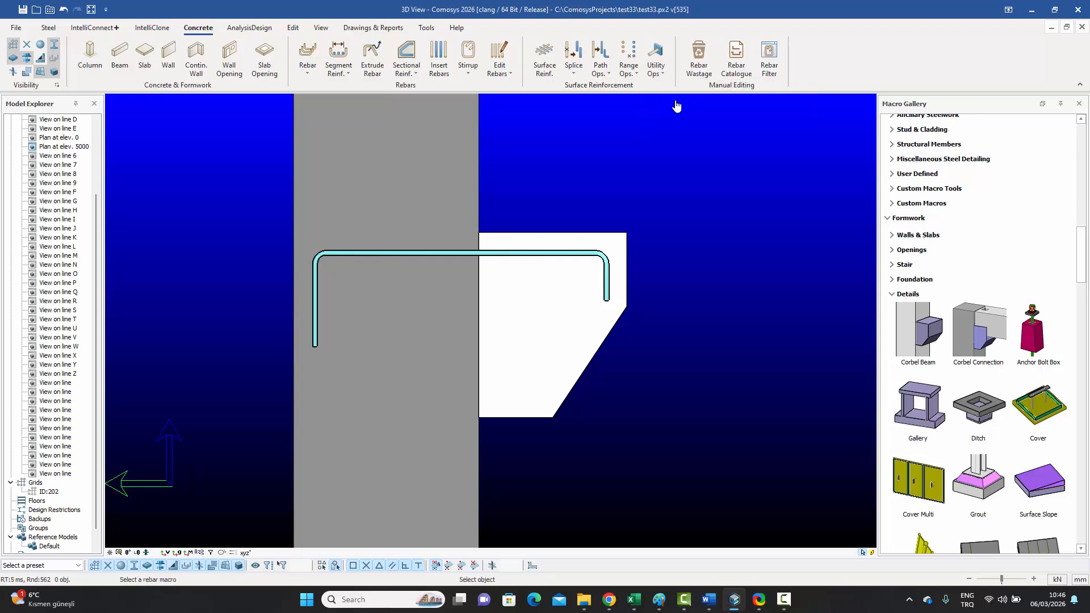
# Step: Tick Reverse Embedment Direction in the embed operation's End Detail Data for the bent bar
pyautogui.click(536, 257)
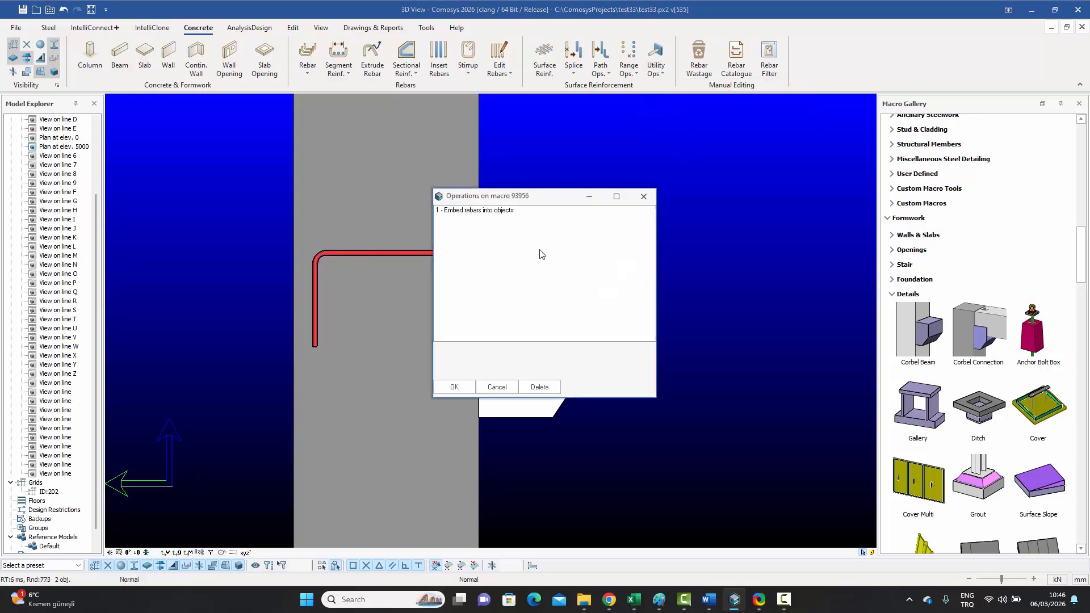
pyautogui.moveTo(513, 202); pyautogui.dragTo(791, 164)
pyautogui.doubleClick(752, 177)
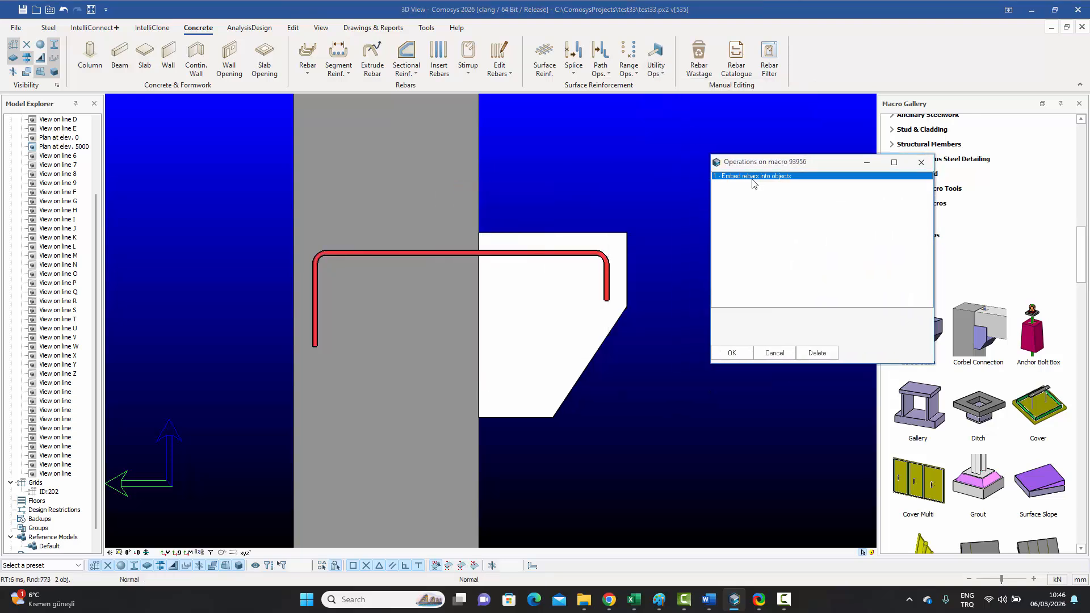
pyautogui.moveTo(608, 183); pyautogui.dragTo(910, 159)
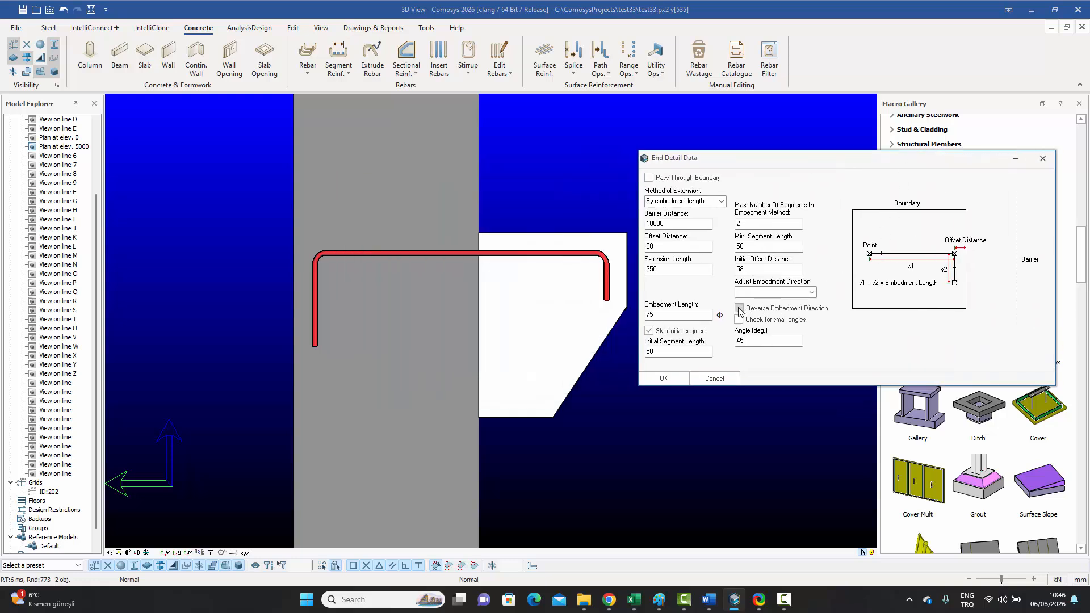
pyautogui.click(775, 313)
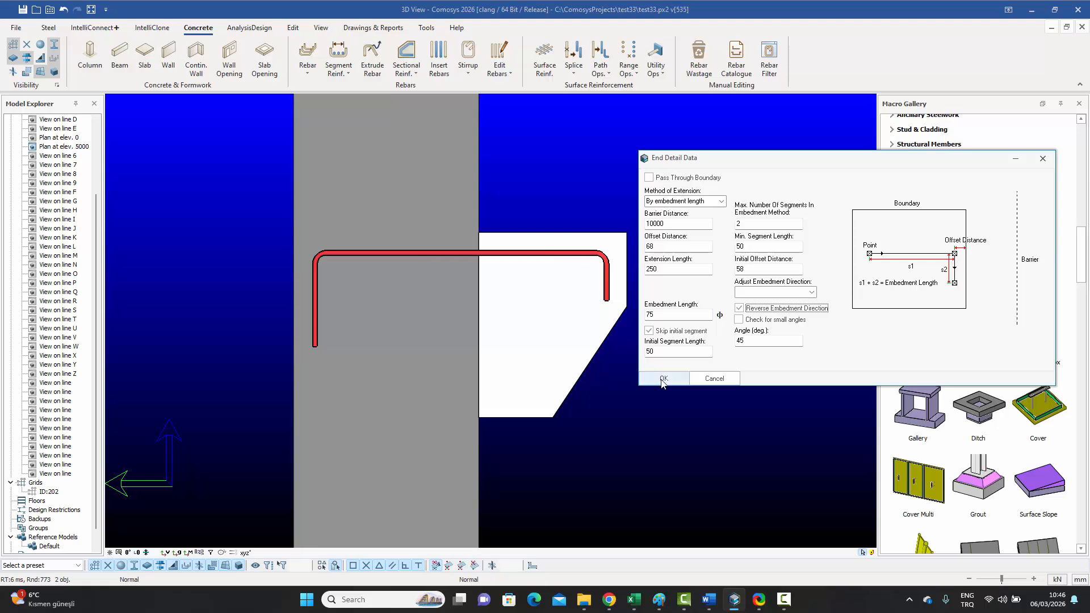
pyautogui.click(663, 379)
pyautogui.click(729, 355)
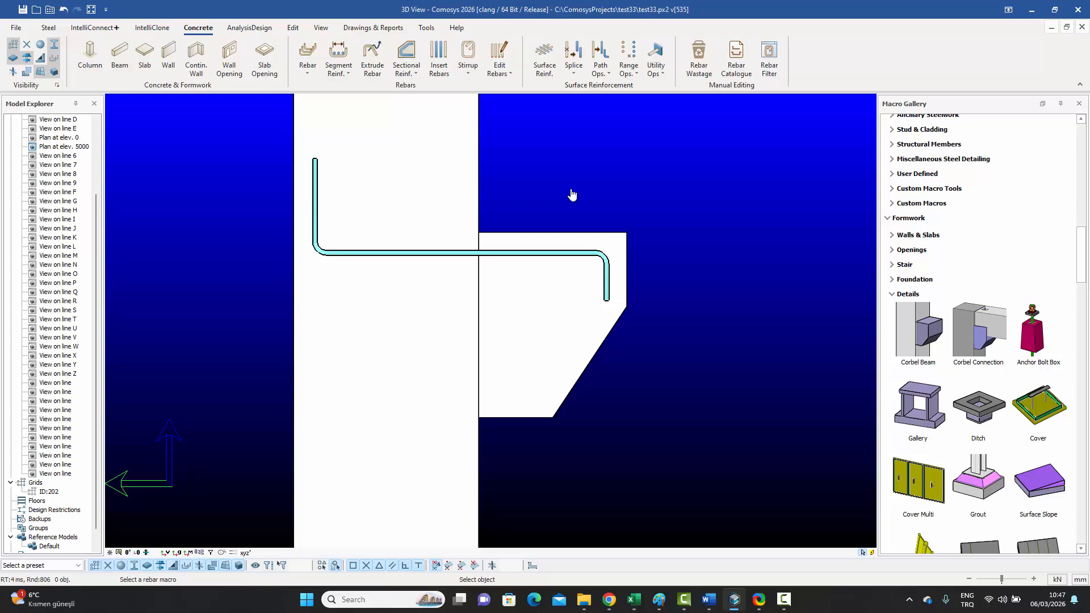
pyautogui.press('Escape')
# Step: Reopen the starter bar's embed operation and keep the extension method 'By embedment length'
pyautogui.click(659, 74)
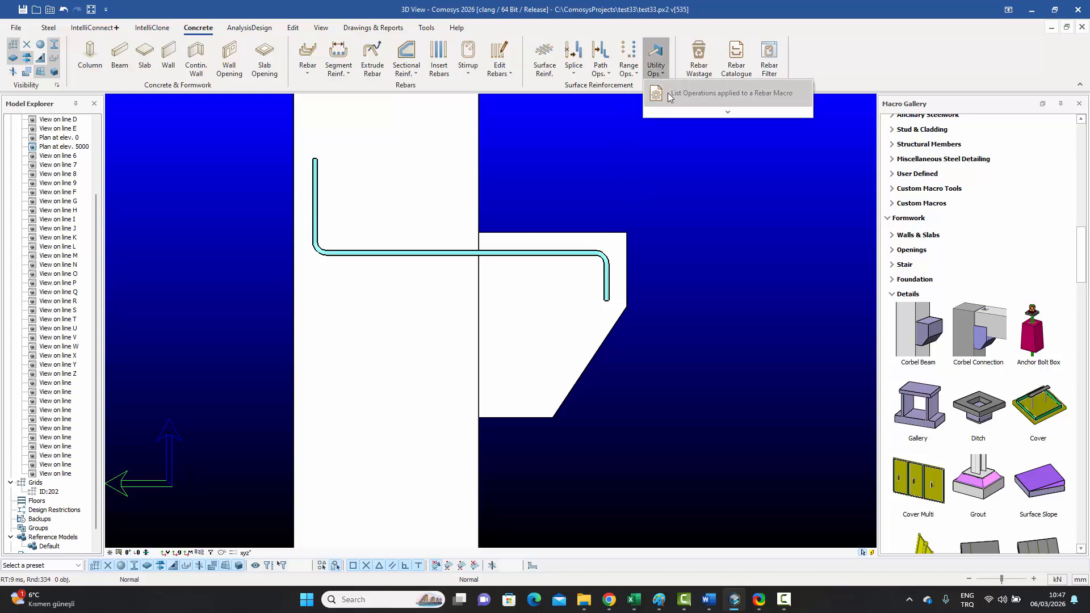
pyautogui.click(704, 92)
pyautogui.click(519, 255)
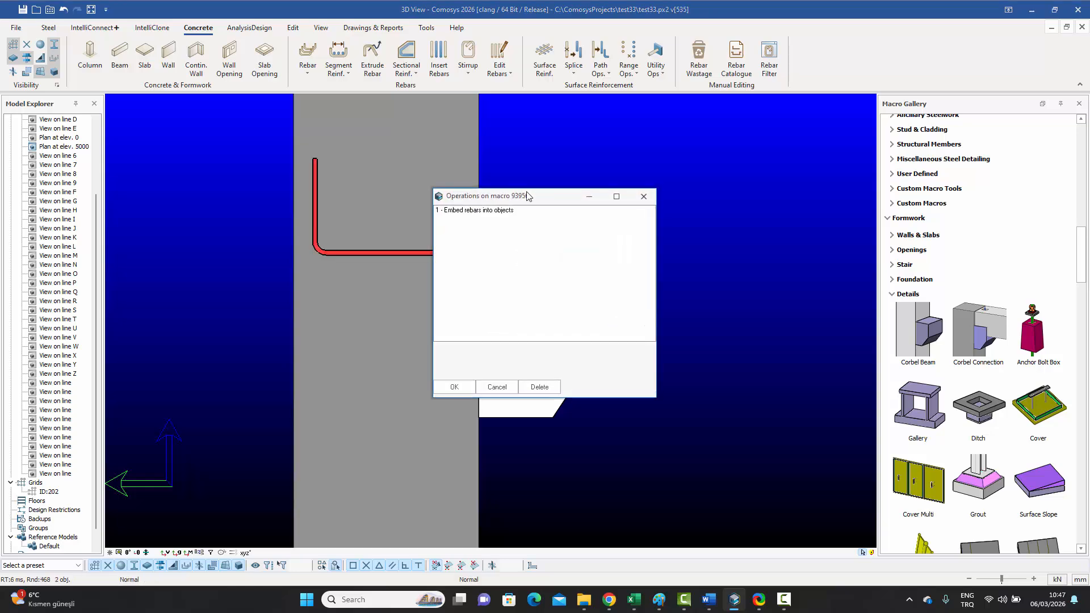
pyautogui.moveTo(529, 195); pyautogui.dragTo(744, 187)
pyautogui.click(691, 202)
pyautogui.doubleClick(691, 203)
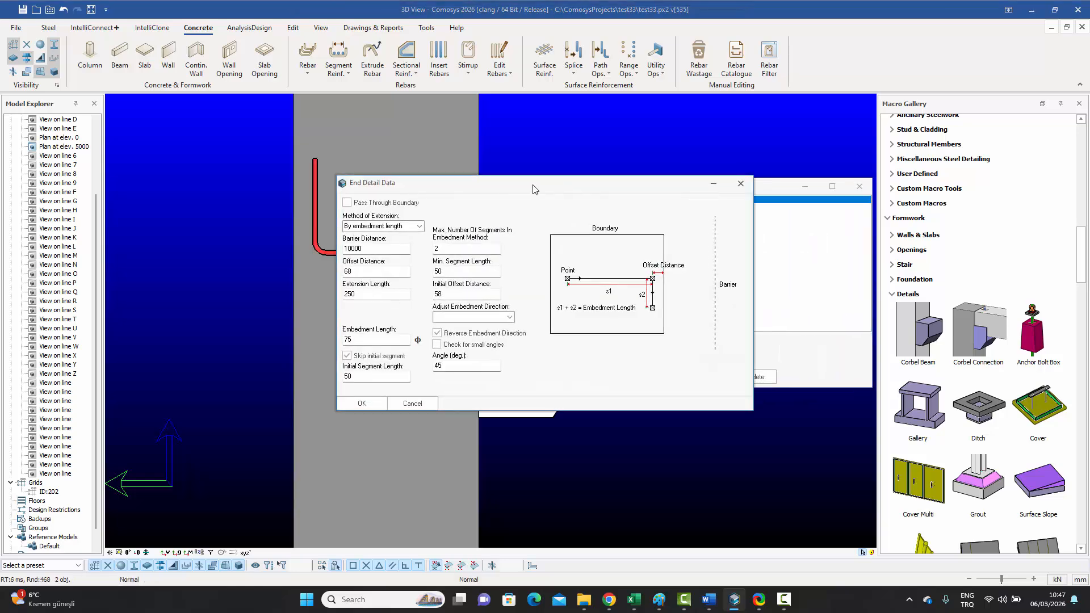
pyautogui.moveTo(535, 189); pyautogui.dragTo(694, 191)
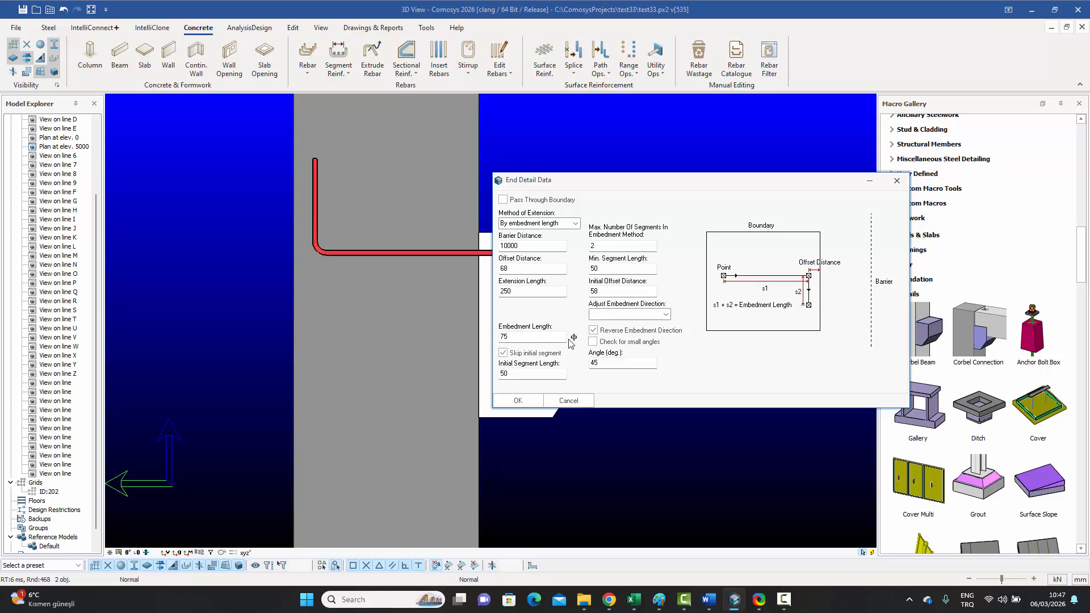
pyautogui.click(576, 224)
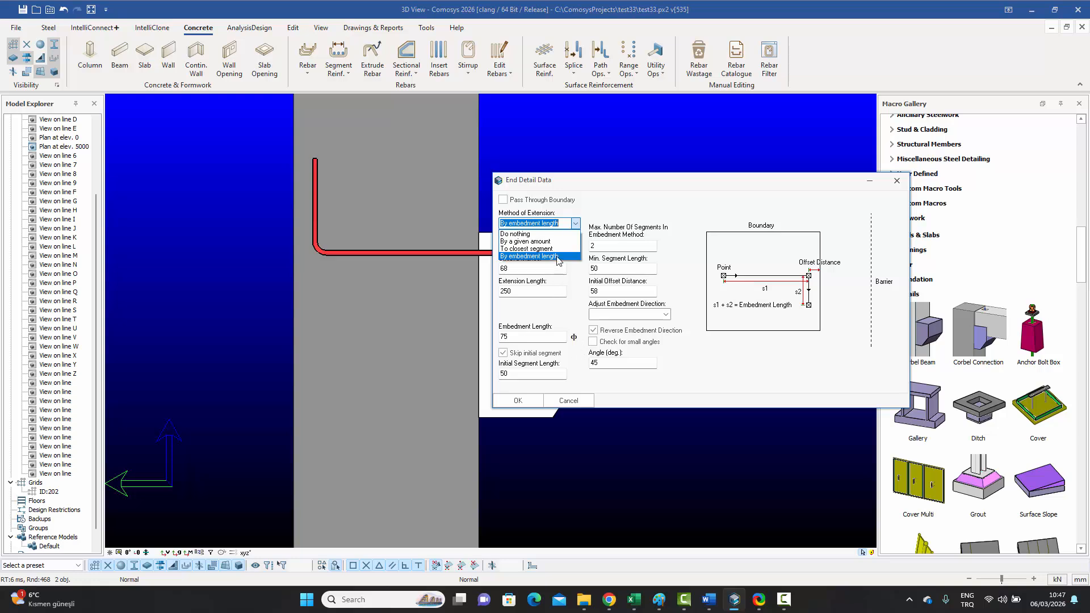
pyautogui.click(533, 324)
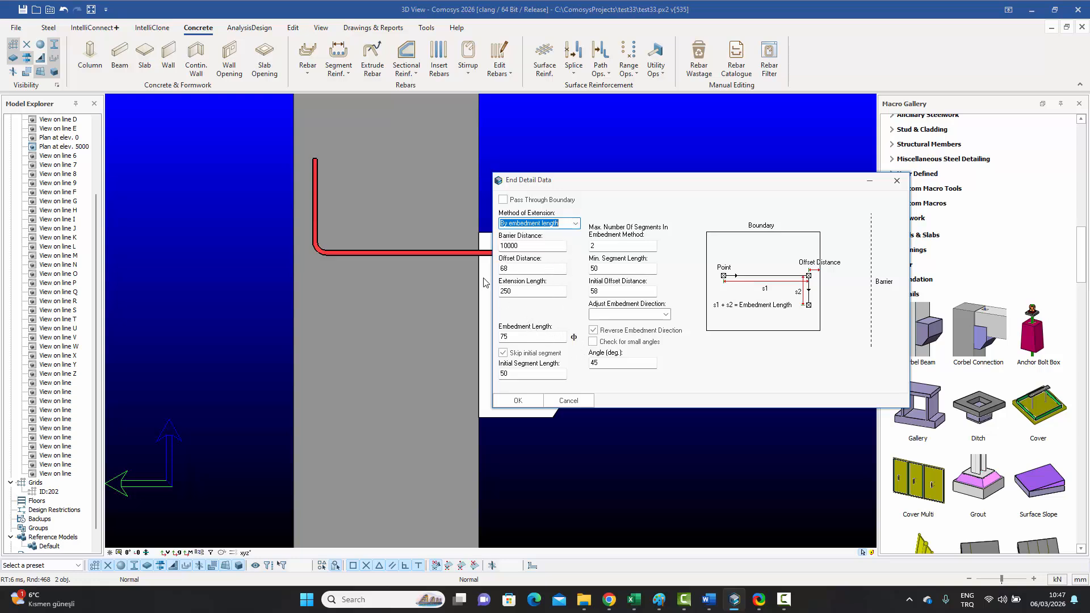
pyautogui.click(518, 402)
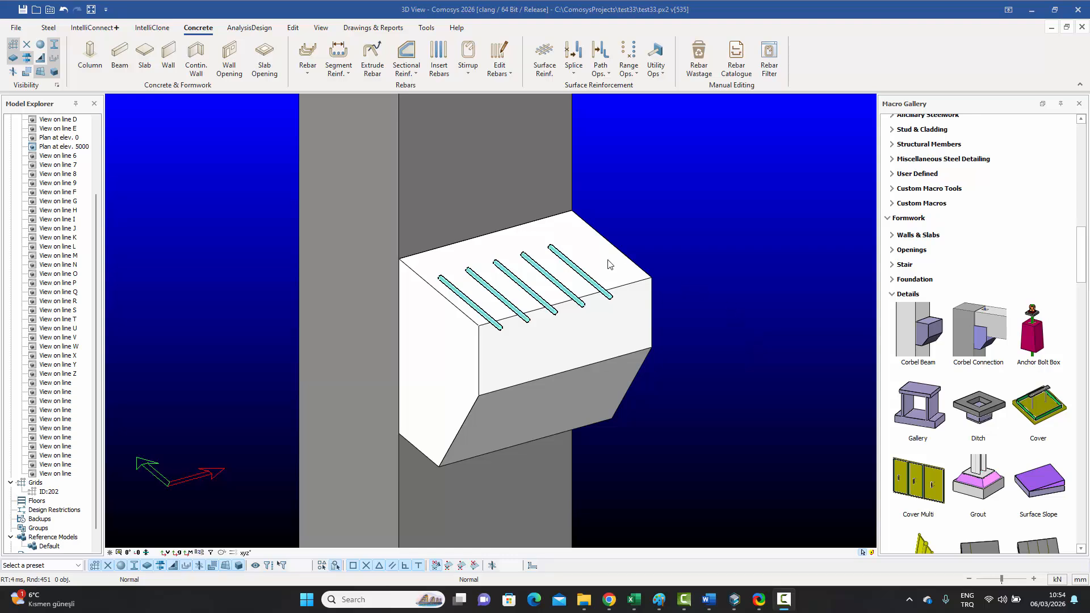
# Step: Select the corbel's five top bars and bring up the Path Ops. operations dropdown
pyautogui.click(557, 257)
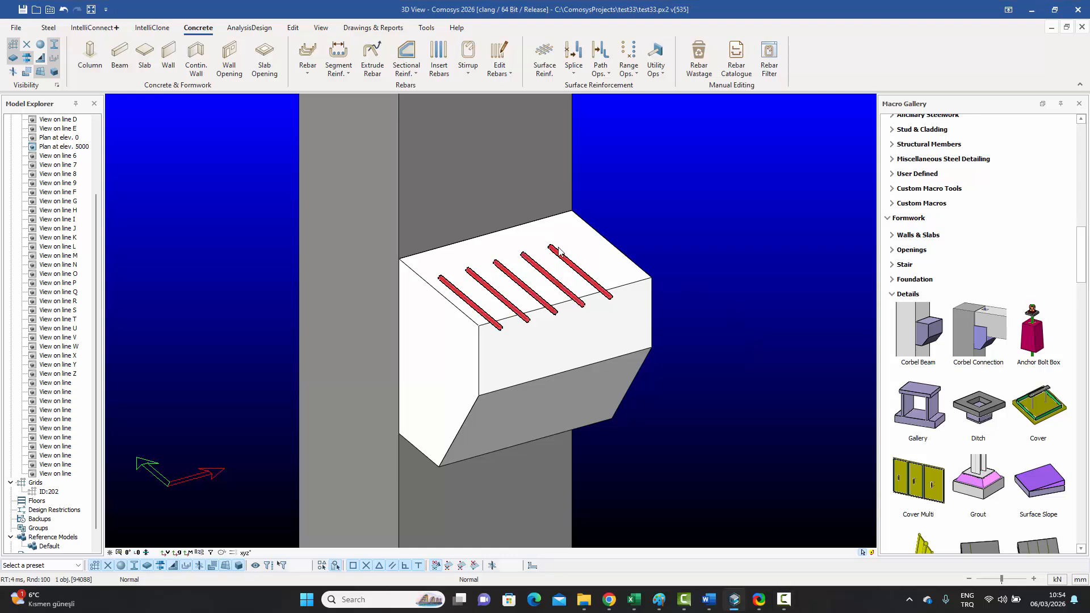
pyautogui.click(600, 64)
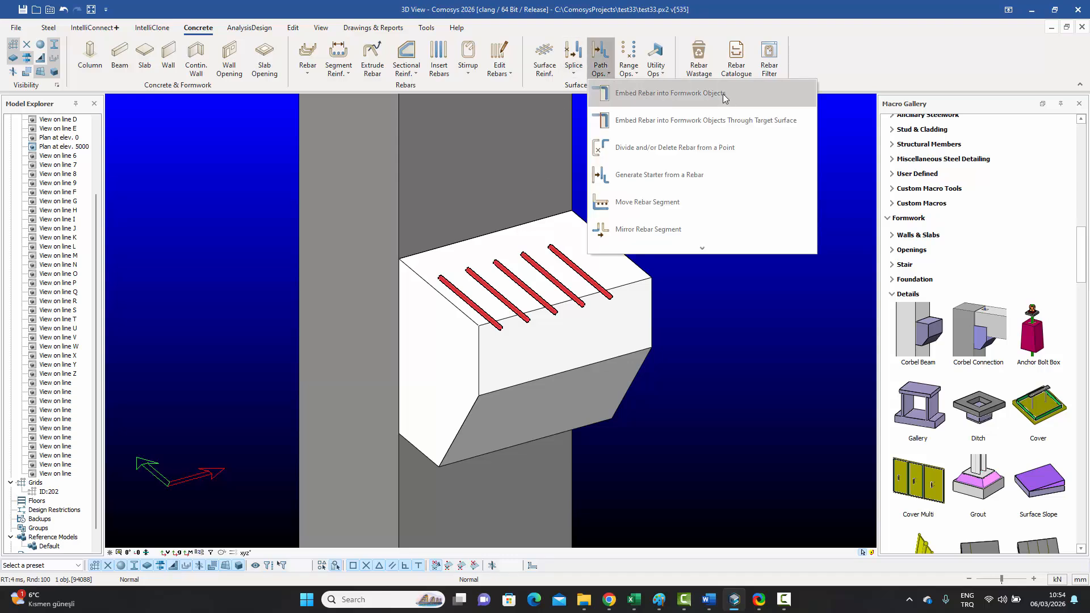
pyautogui.click(704, 348)
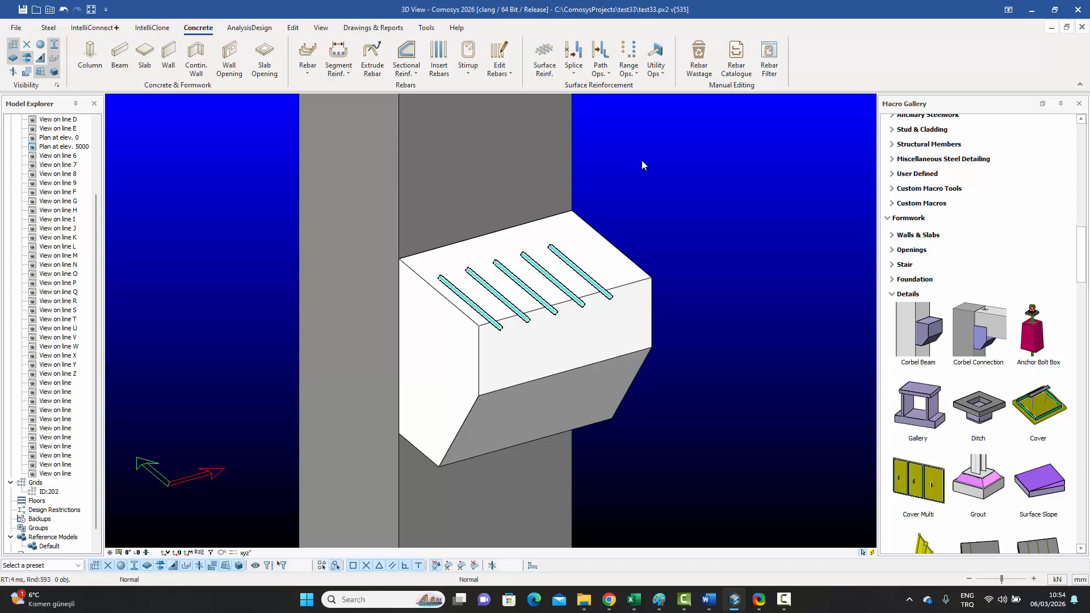
pyautogui.click(609, 75)
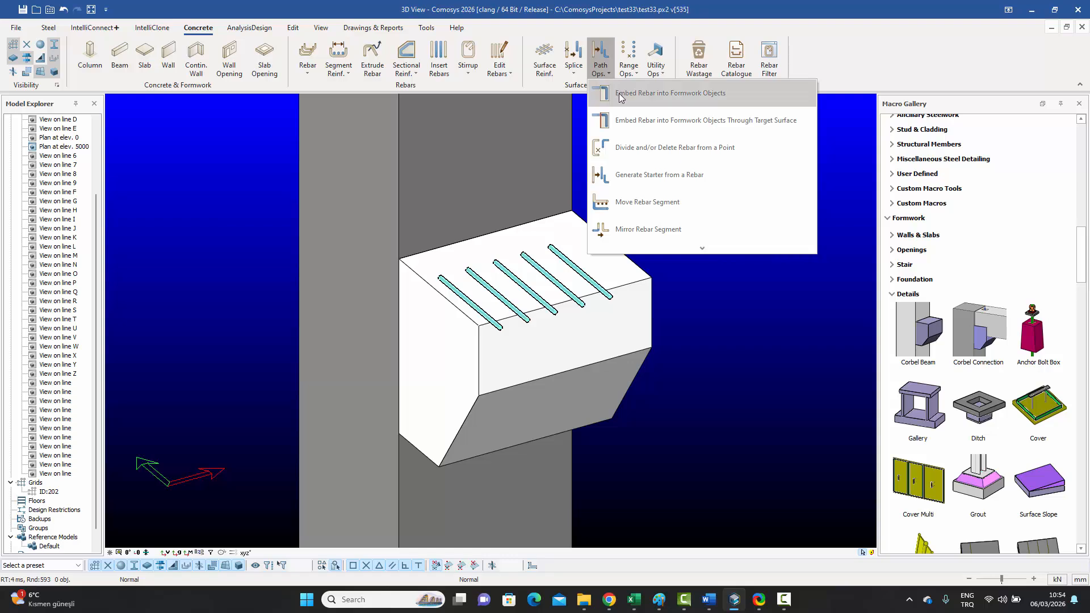
pyautogui.click(621, 95)
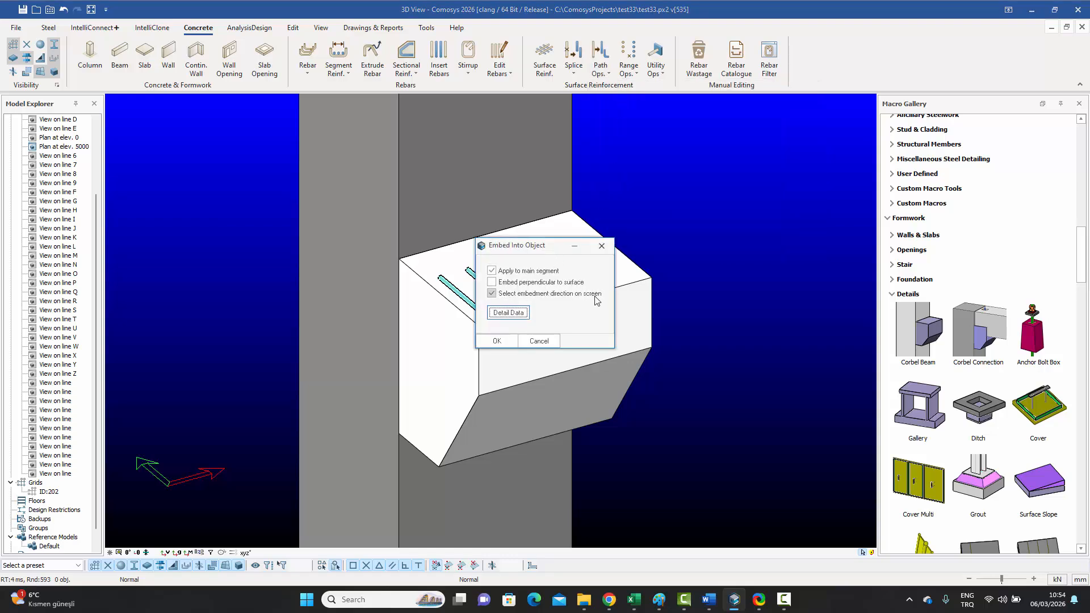
pyautogui.click(493, 294)
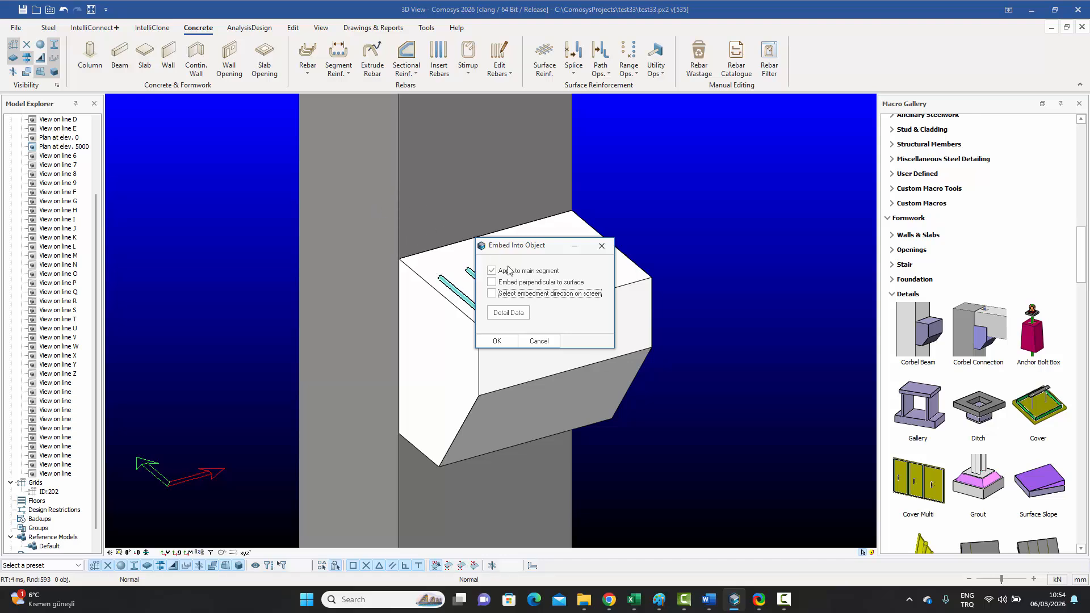
pyautogui.click(492, 294)
pyautogui.click(509, 313)
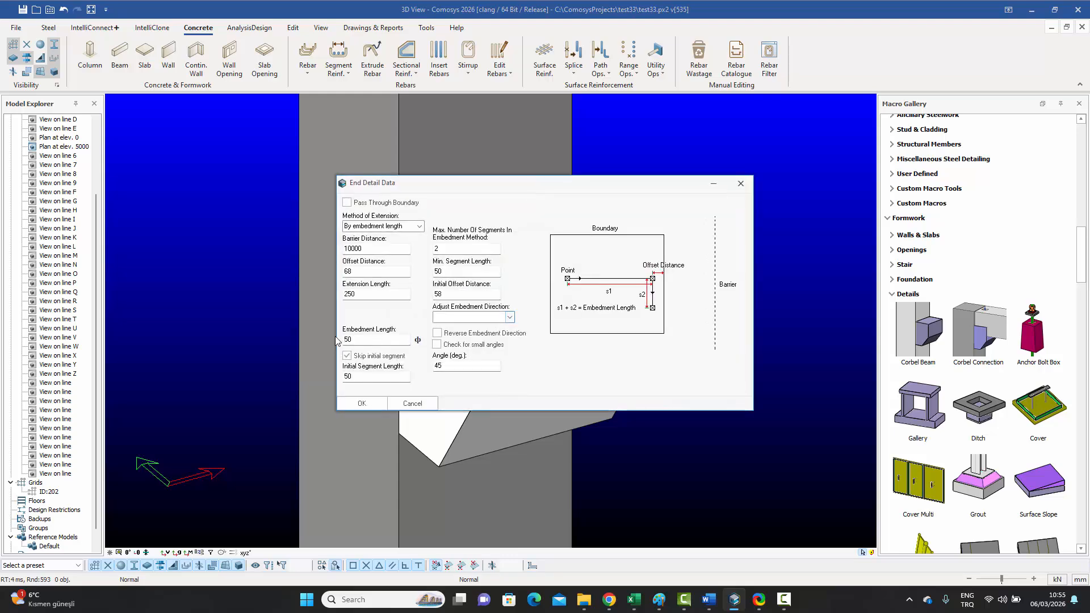
pyautogui.click(741, 183)
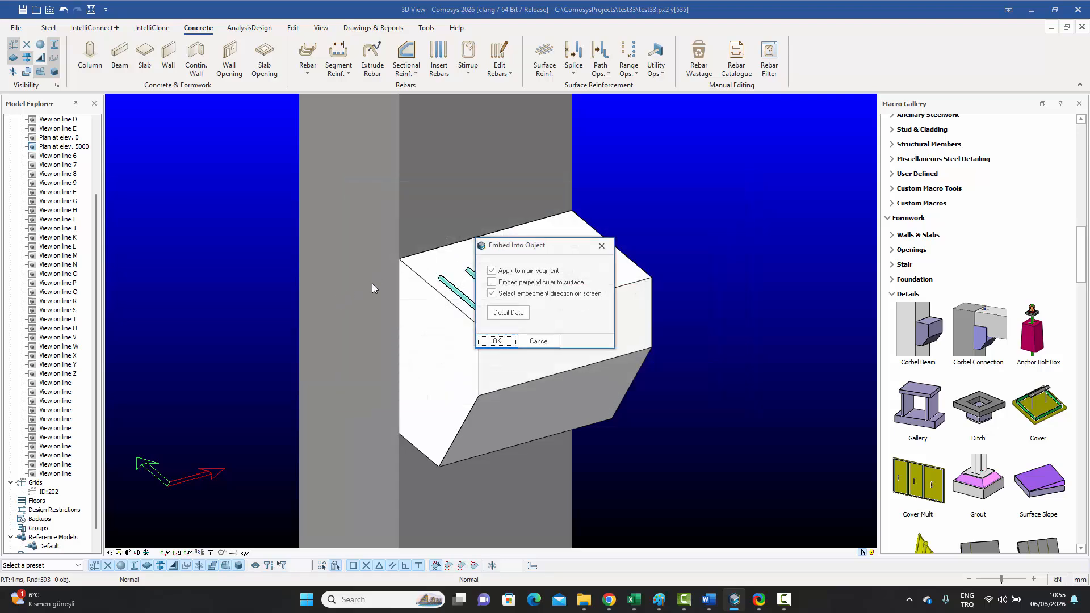
pyautogui.click(496, 341)
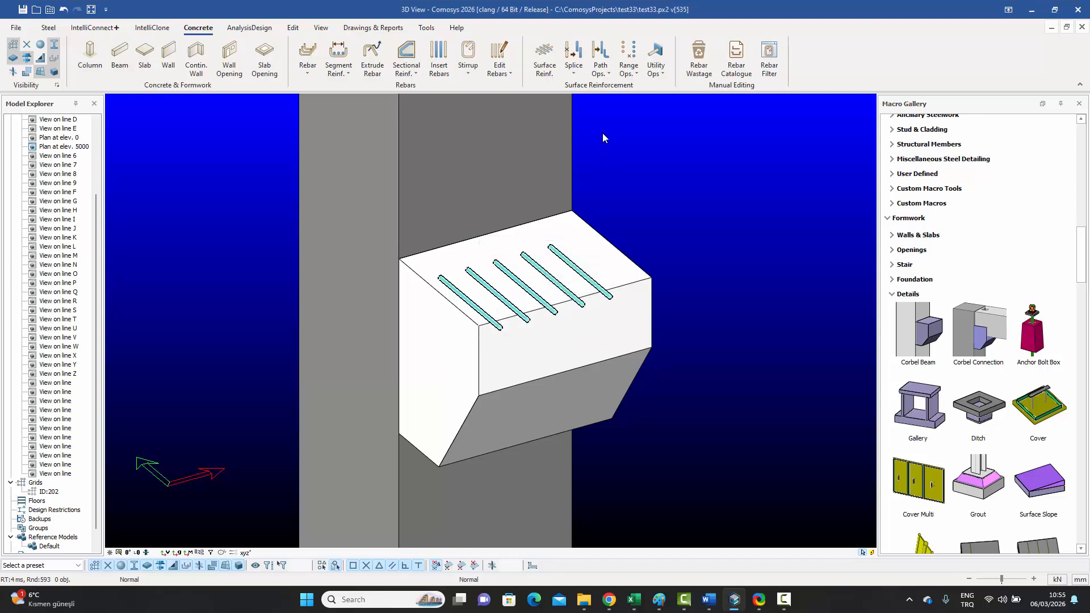
pyautogui.click(600, 63)
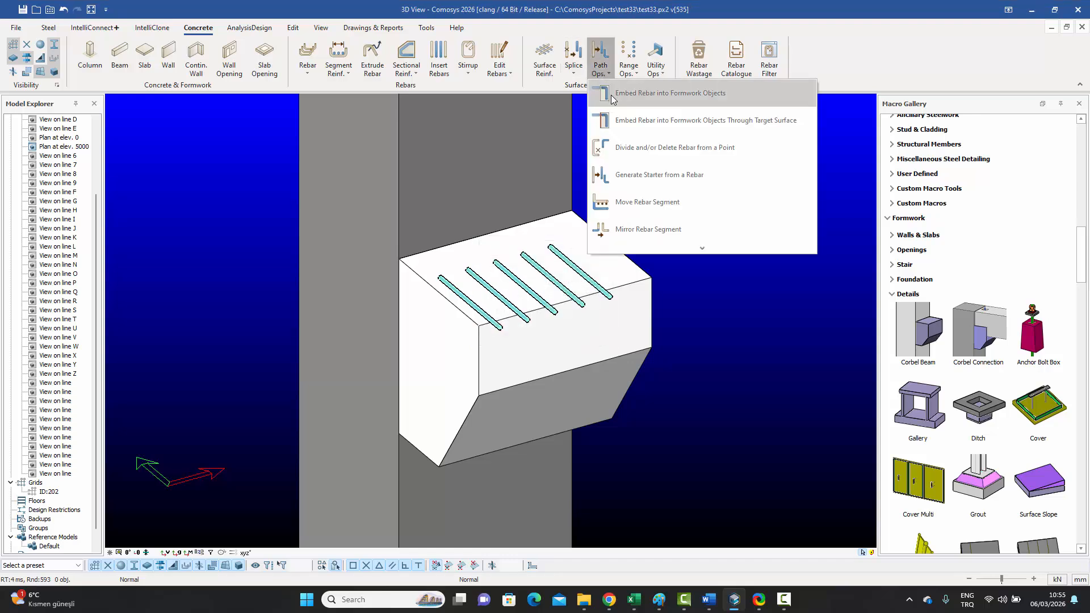
# Step: Embed the five top bars into the column, bending from the corbel corner along @0,50,-50
pyautogui.click(662, 99)
pyautogui.click(563, 258)
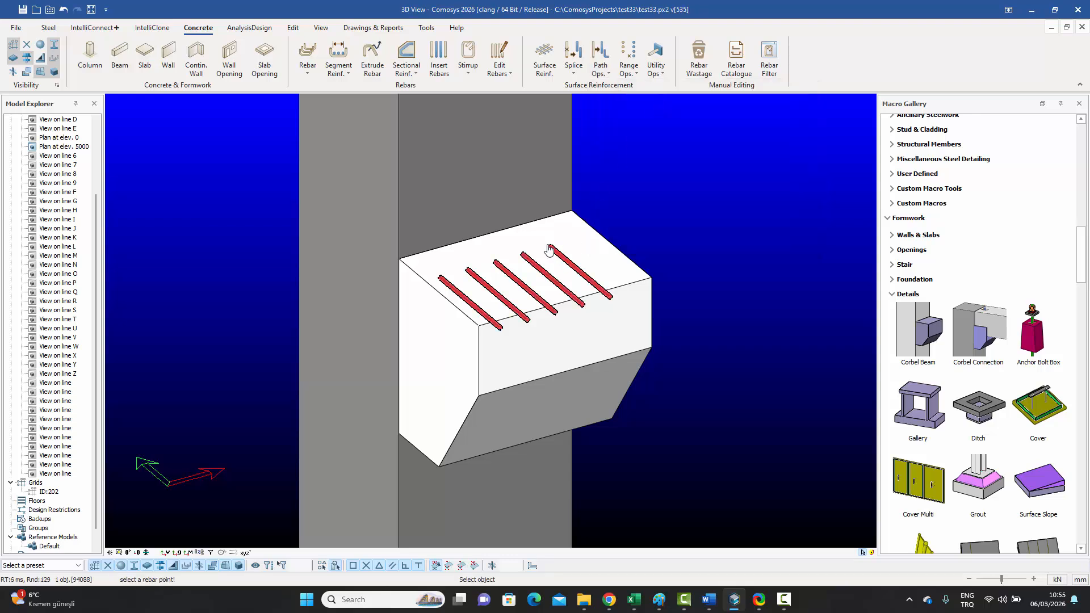
pyautogui.click(549, 247)
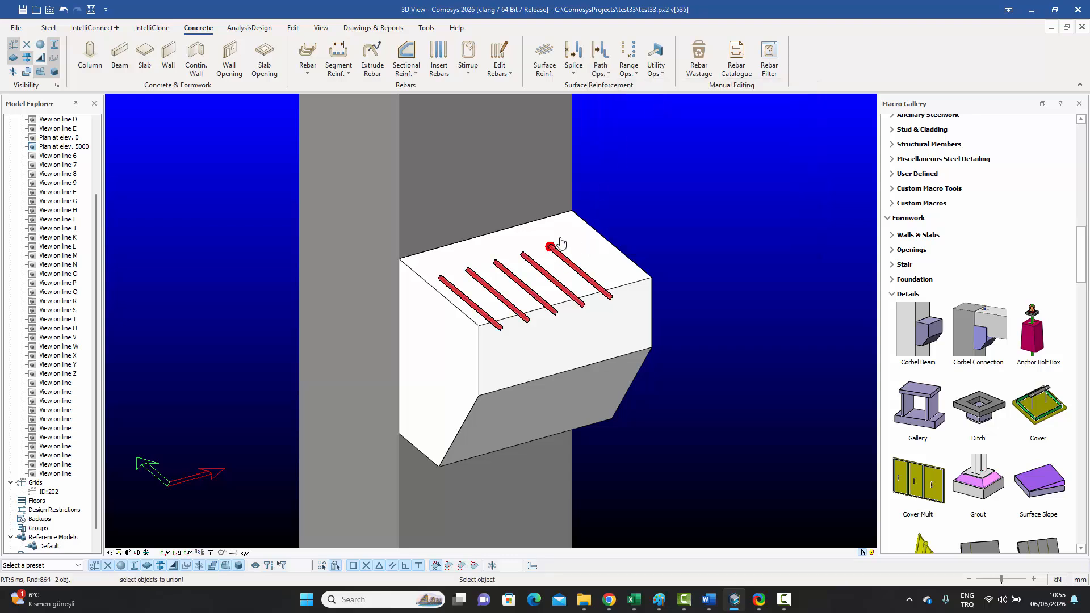
pyautogui.click(505, 179)
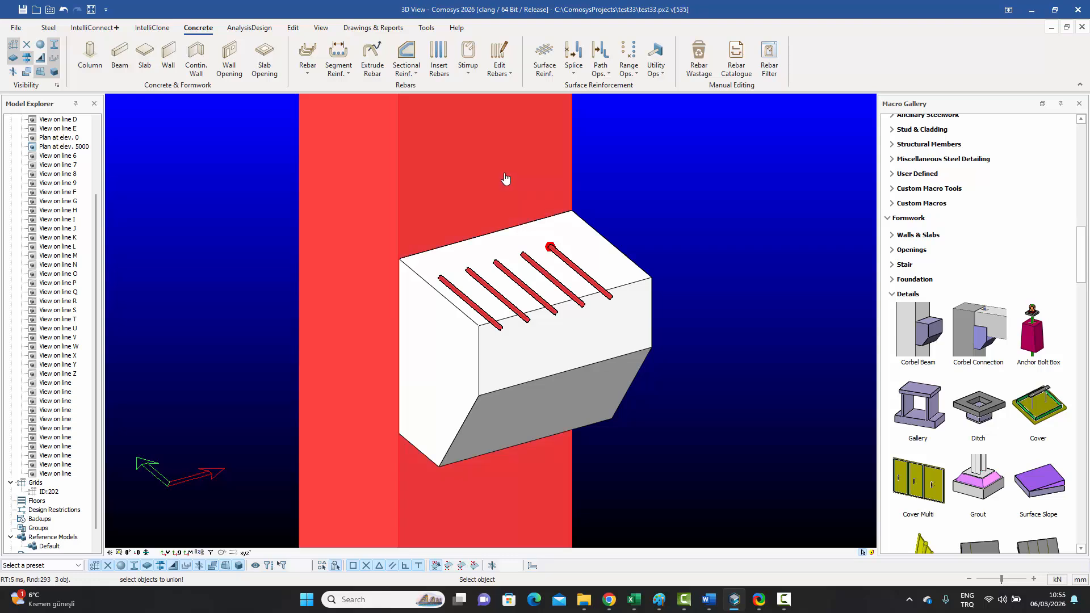
pyautogui.rightClick(505, 179)
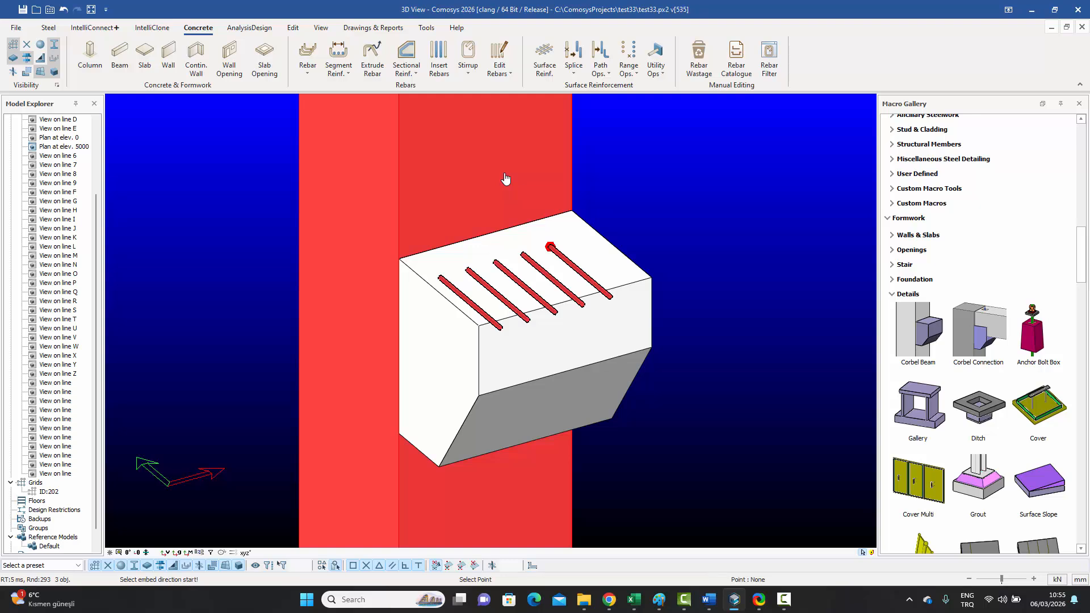
pyautogui.click(398, 258)
pyautogui.press('Return')
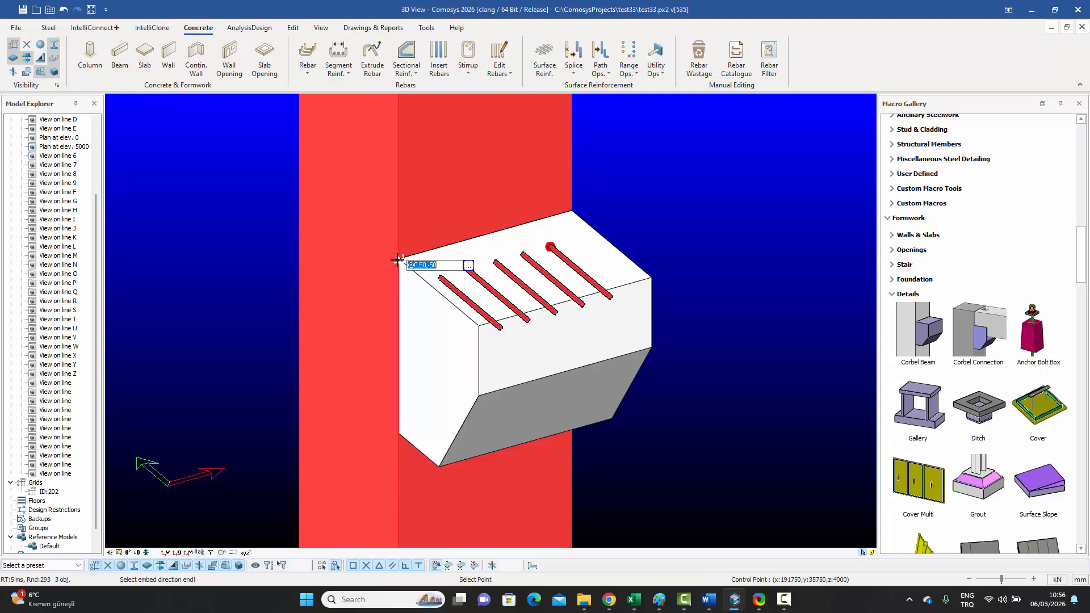
pyautogui.press('Return')
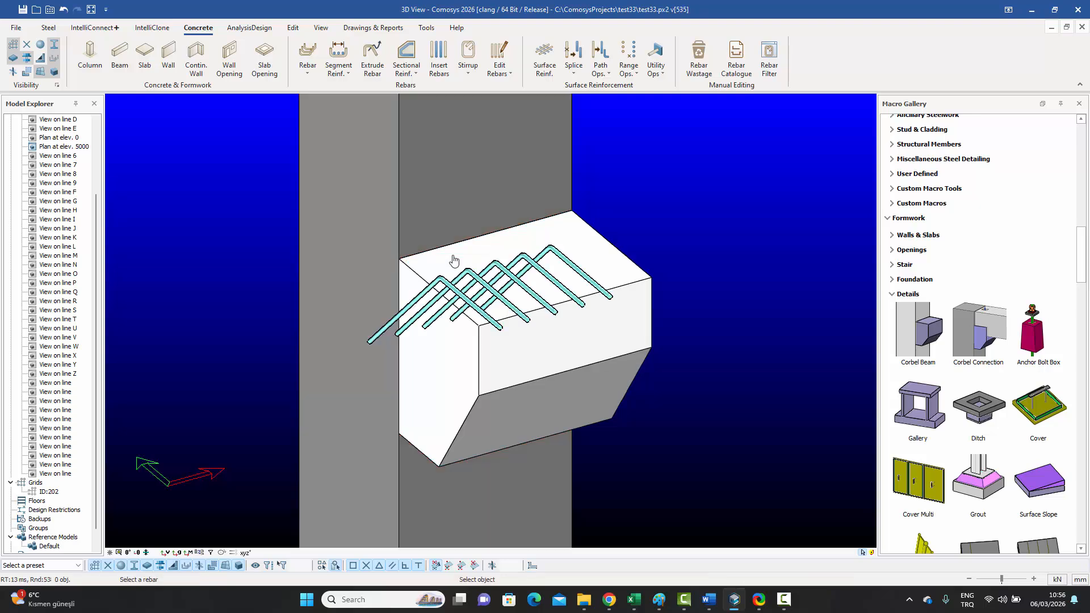
pyautogui.press('Escape')
# Step: Orbit to a side view showing the bent corbel bar
pyautogui.click(586, 274)
pyautogui.moveTo(575, 285); pyautogui.dragTo(608, 268, button='middle')
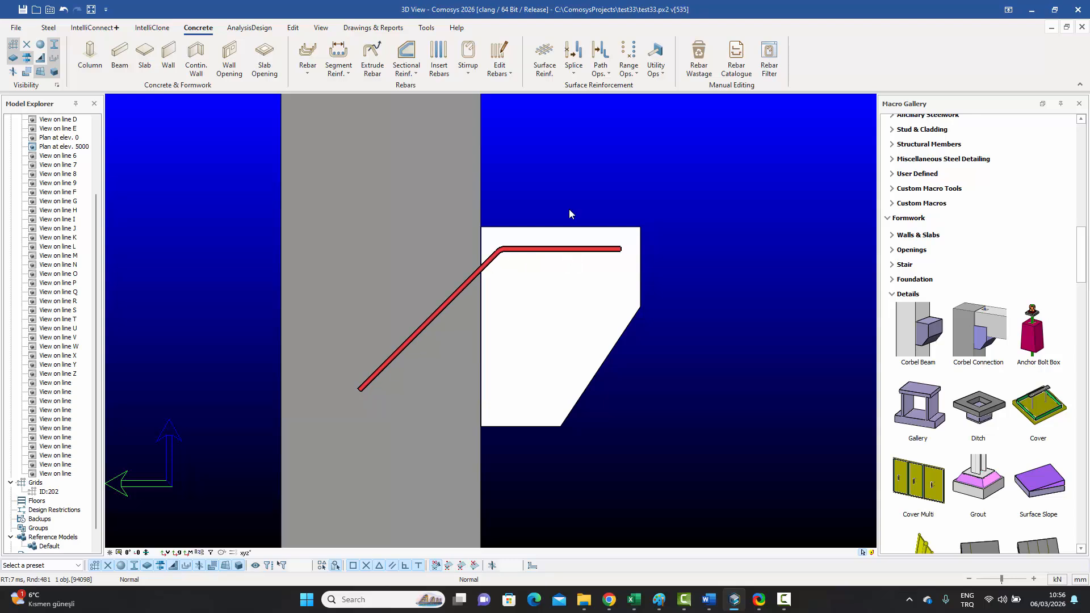
pyautogui.click(601, 173)
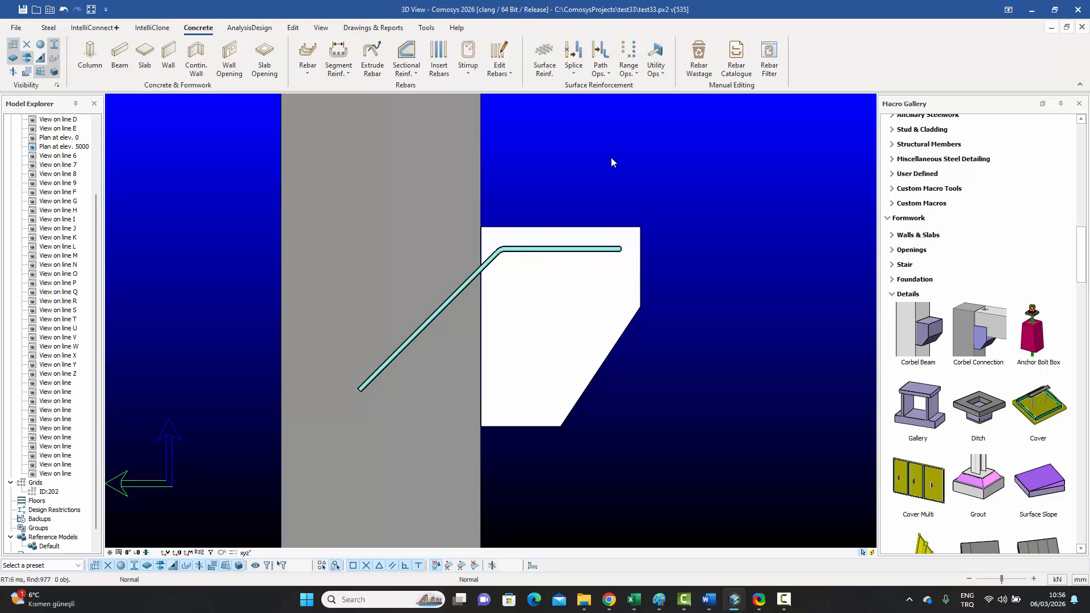
# Step: Open Embed Rebar into Formwork Objects from Path Ops. and close it without applying
pyautogui.click(600, 70)
pyautogui.click(621, 94)
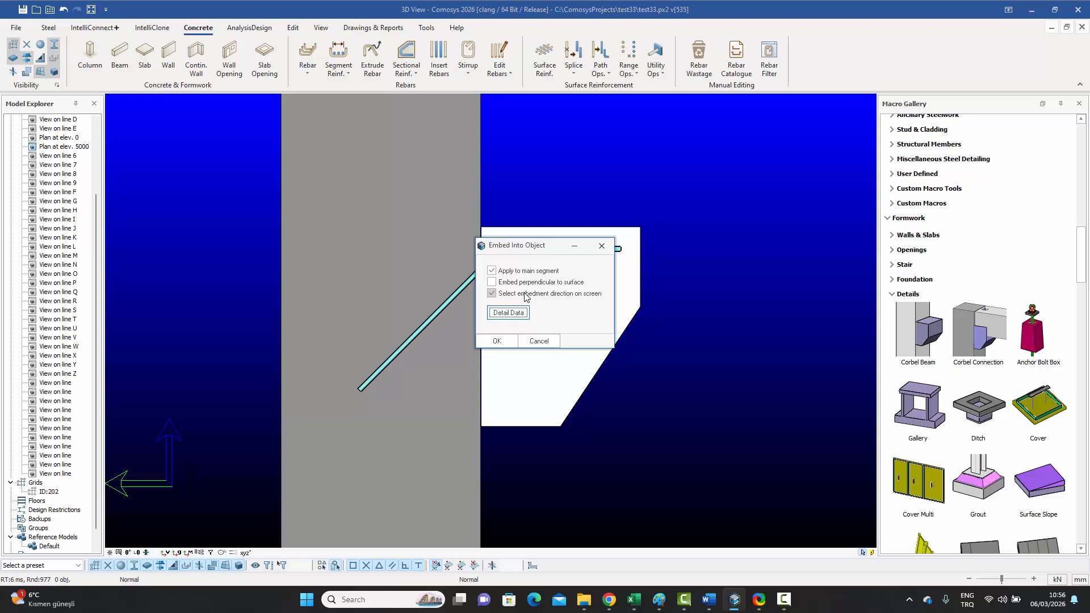
pyautogui.click(602, 245)
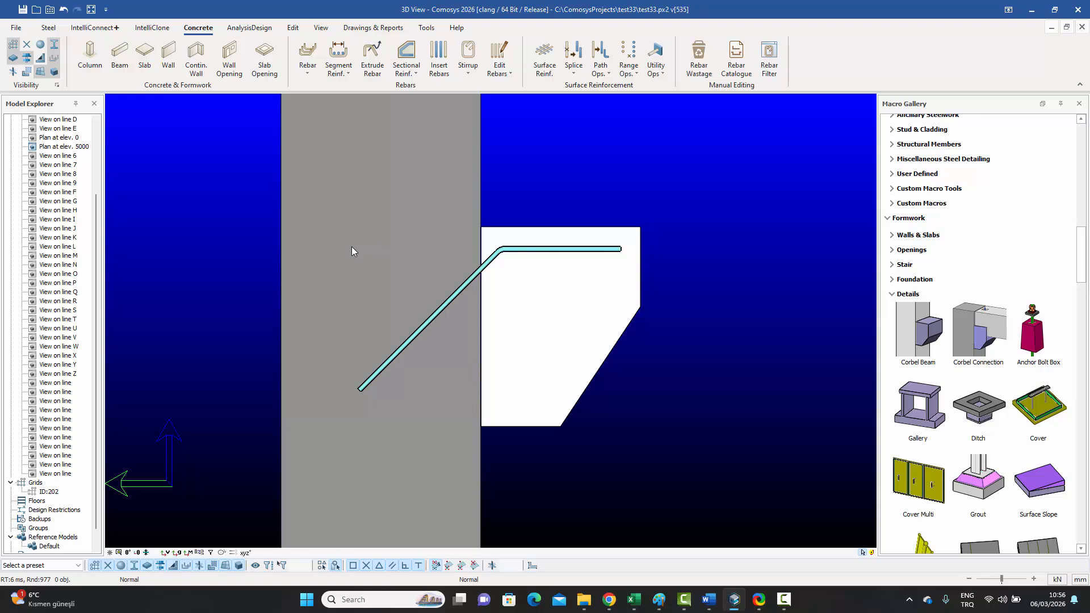
pyautogui.scroll(-2, 518, 256)
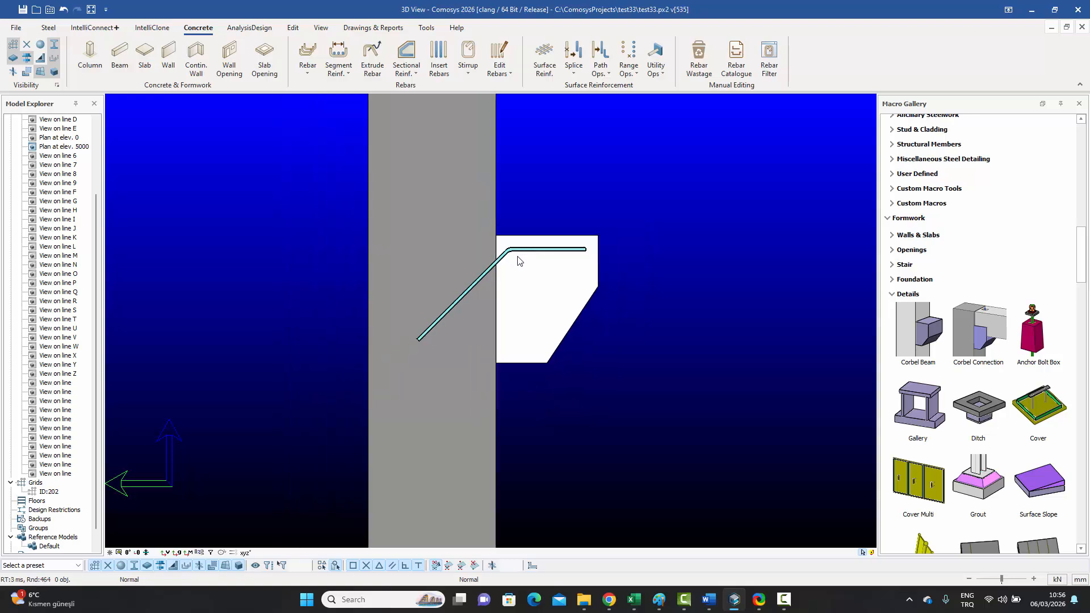
pyautogui.scroll(1, 522, 255)
# Step: Change the bar's embed operation to a 100 embedment length and apply it
pyautogui.click(529, 248)
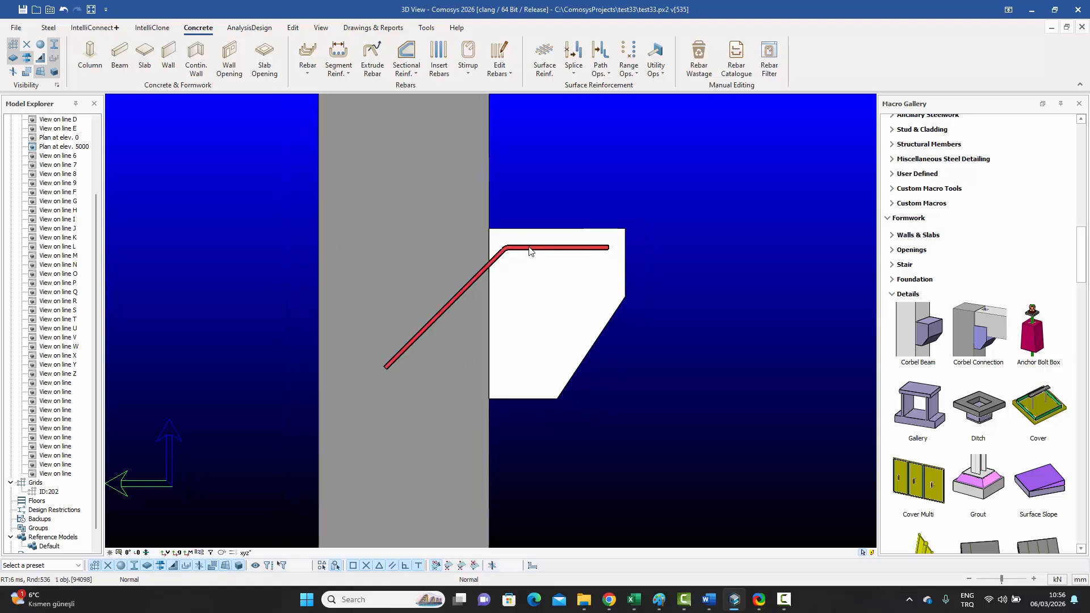
pyautogui.click(656, 63)
pyautogui.click(662, 91)
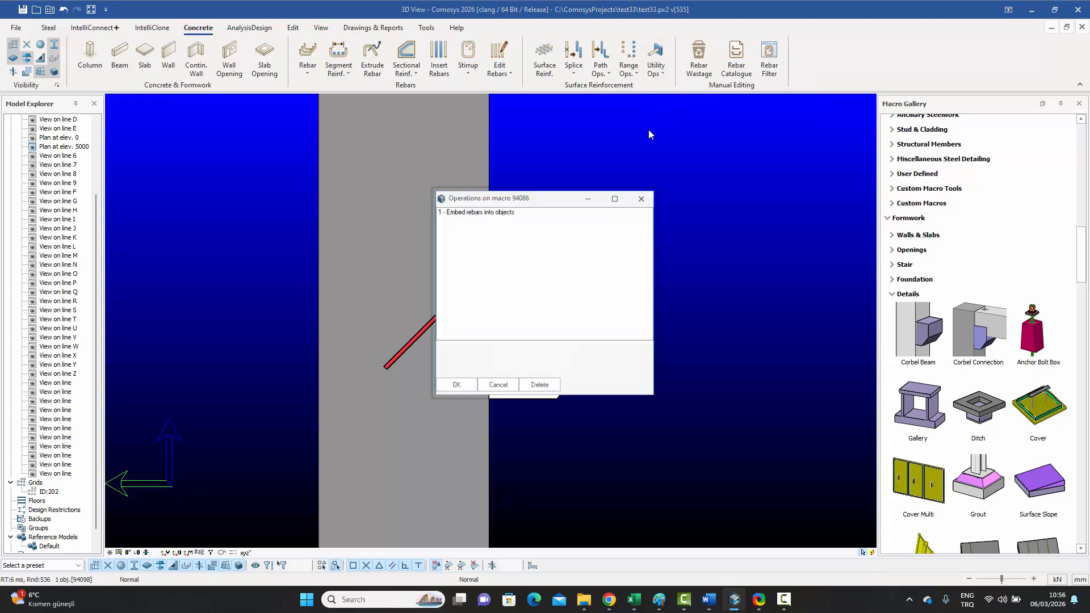
pyautogui.doubleClick(495, 212)
pyautogui.moveTo(484, 182); pyautogui.dragTo(696, 170)
pyautogui.doubleClick(610, 321)
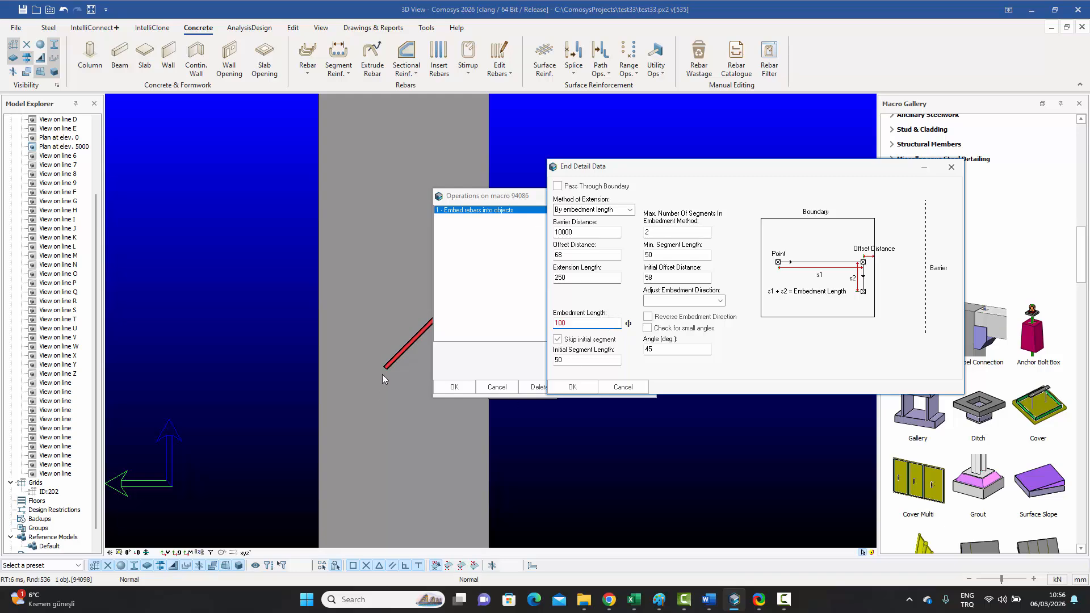
pyautogui.write('100')
pyautogui.click(599, 384)
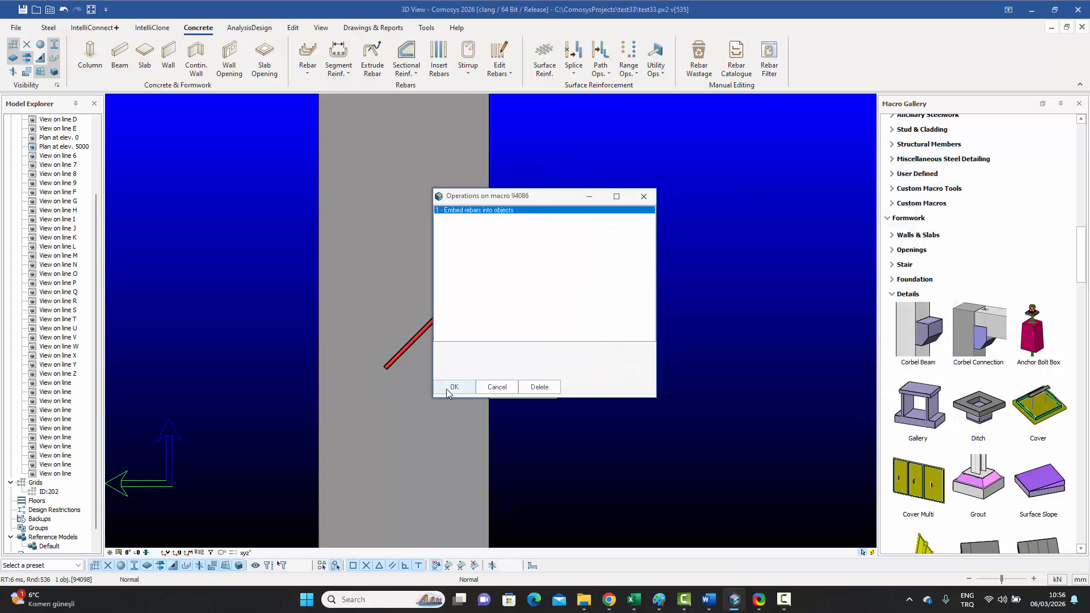
pyautogui.click(447, 389)
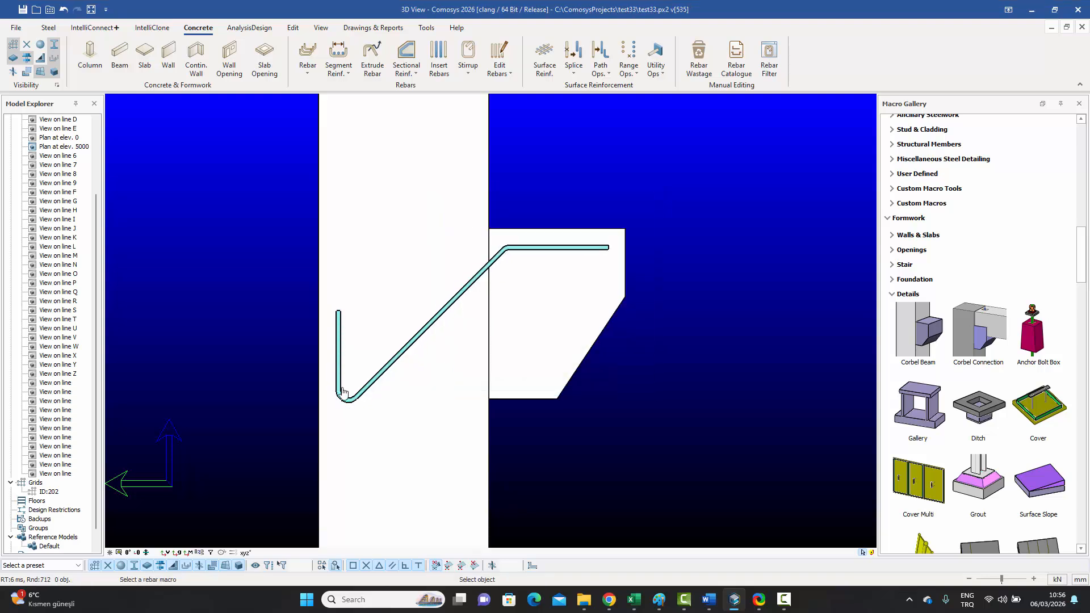
pyautogui.press('Escape')
# Step: Reopen the bar's embed end details to check them, then cancel without changes
pyautogui.click(655, 57)
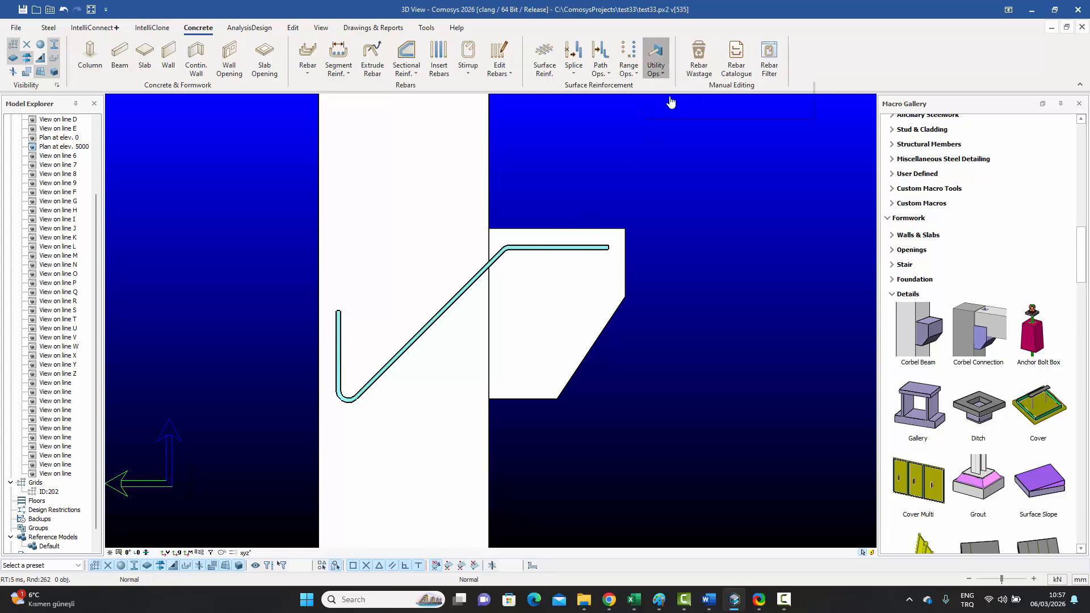
pyautogui.click(553, 250)
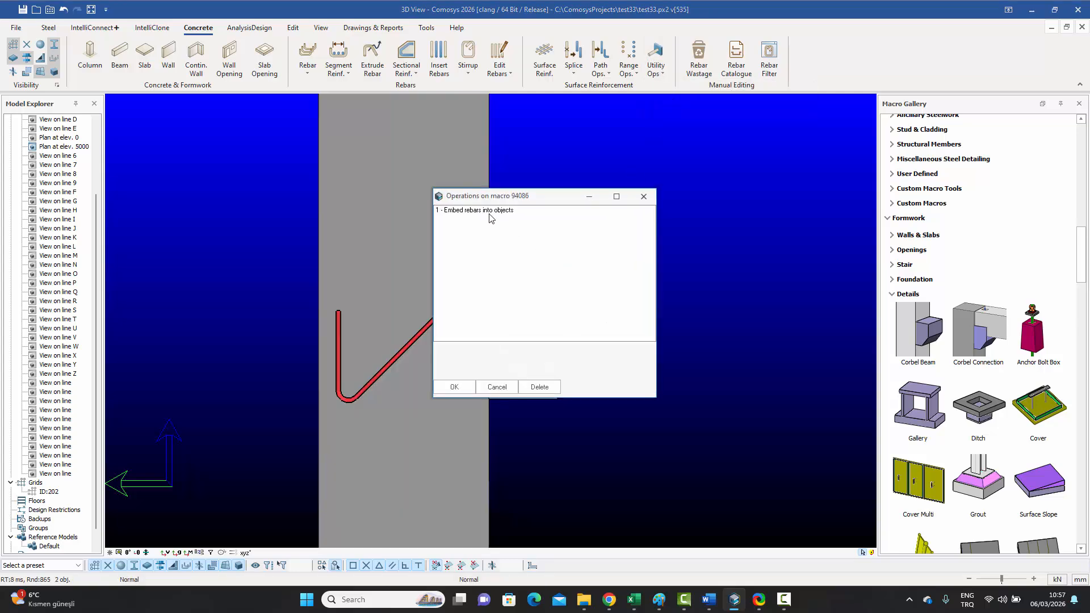
pyautogui.doubleClick(493, 210)
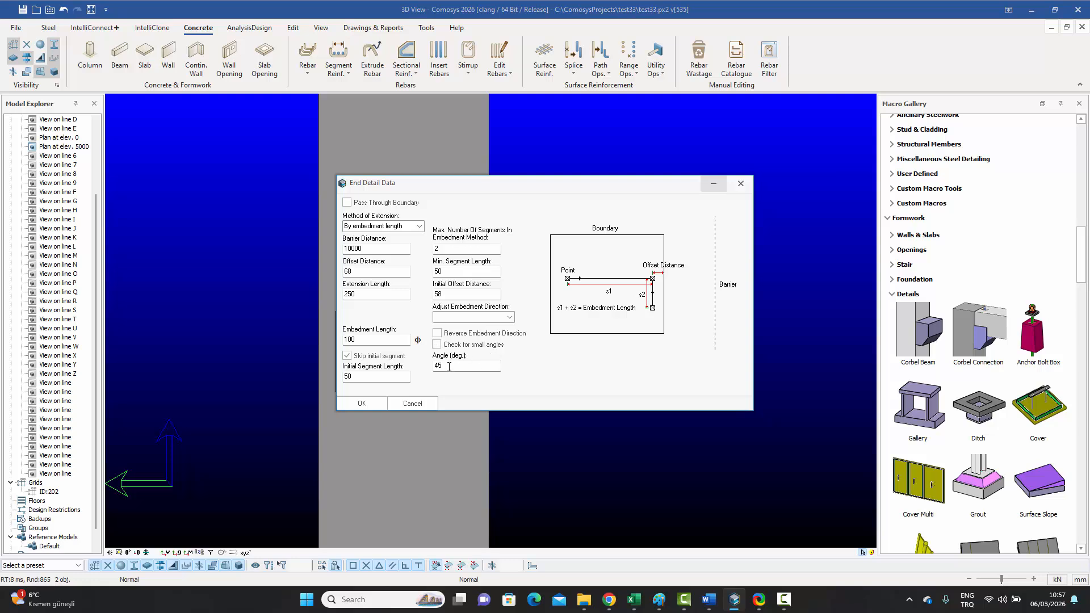
pyautogui.click(741, 183)
pyautogui.click(497, 387)
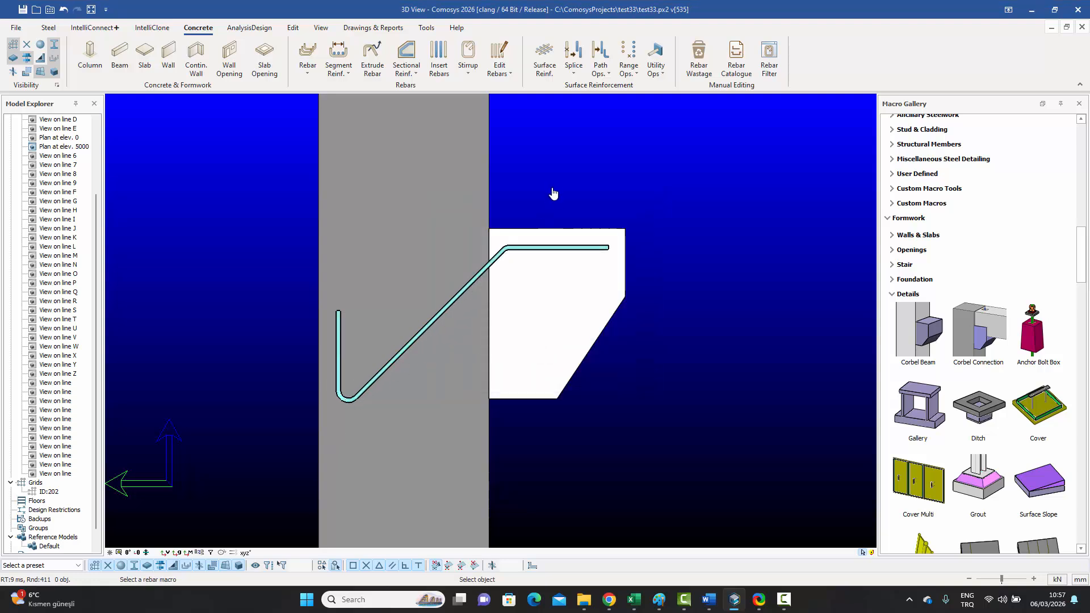
pyautogui.press('Escape')
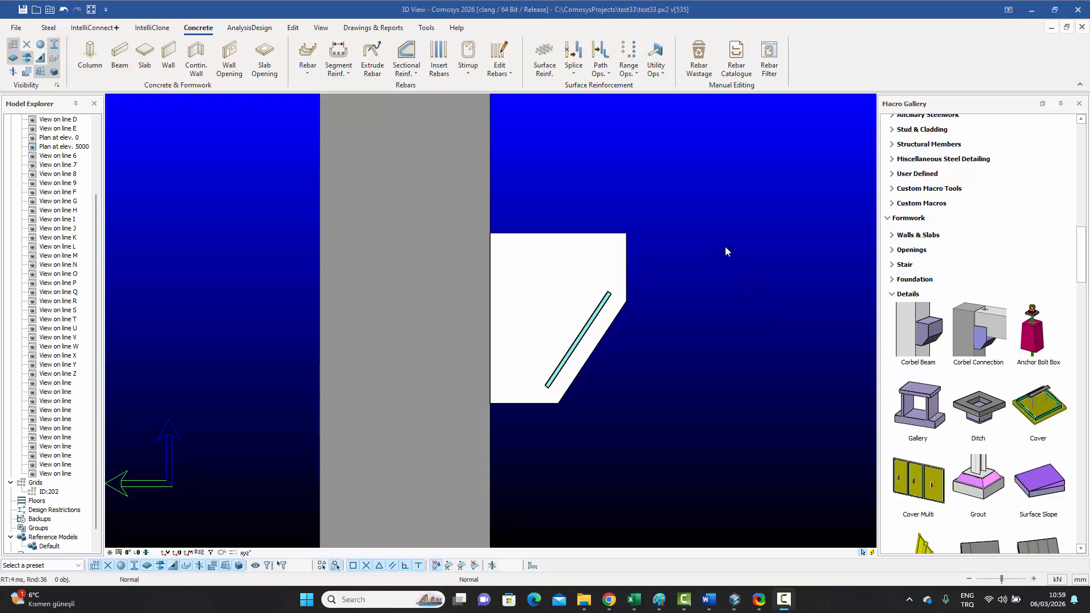
# Step: Open the Path Ops. dropdown on the Concrete ribbon
pyautogui.click(606, 72)
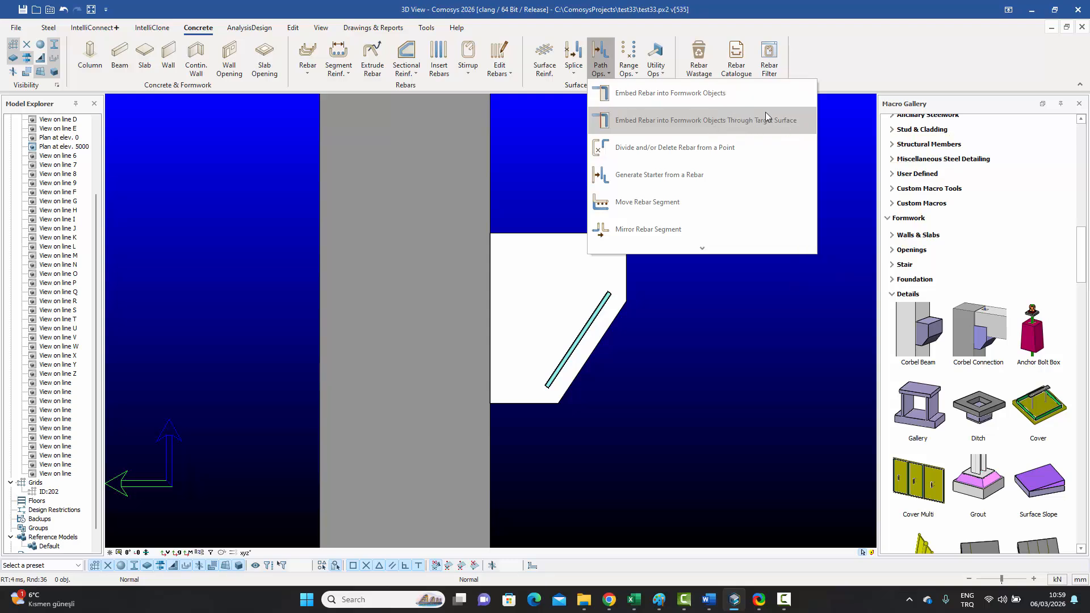
# Step: Close the Path Ops. list and orbit around the corbel to inspect its diagonal bars
pyautogui.click(548, 158)
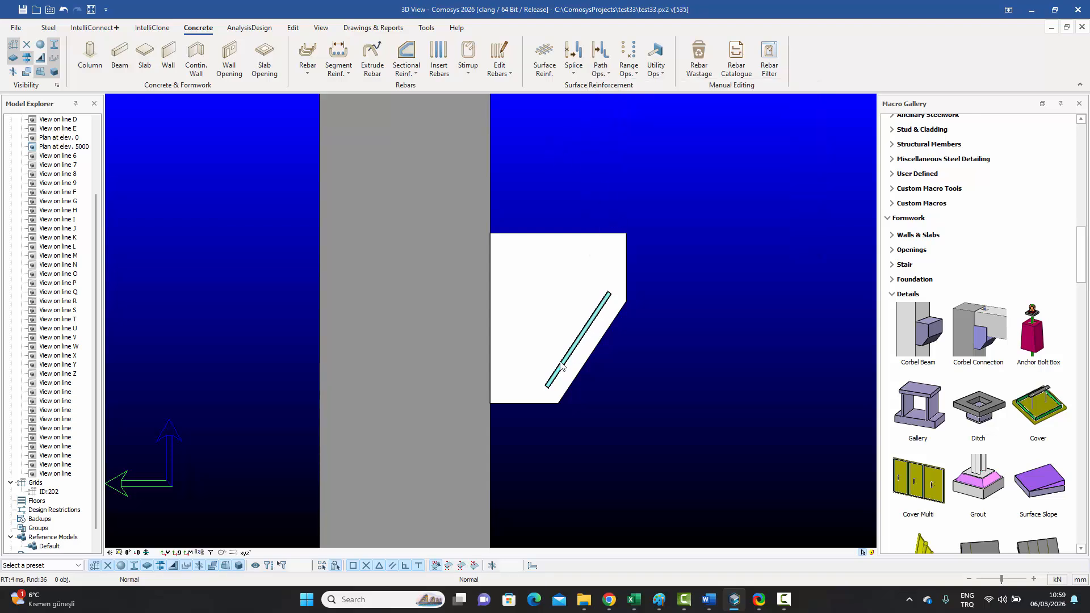
pyautogui.moveTo(627, 330); pyautogui.dragTo(616, 310, button='middle')
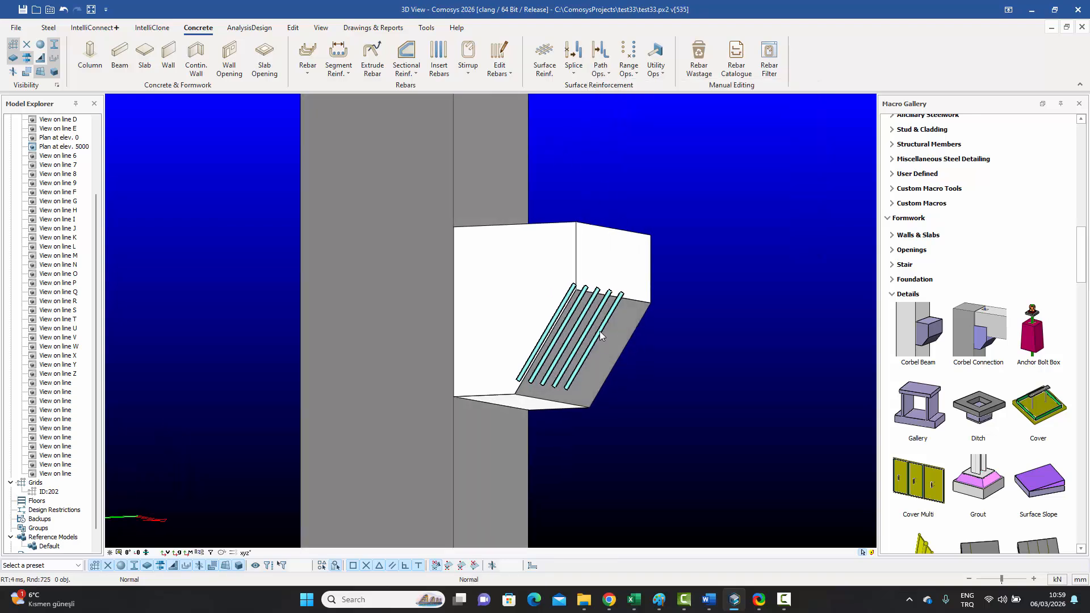
pyautogui.moveTo(588, 354); pyautogui.dragTo(601, 356, button='middle')
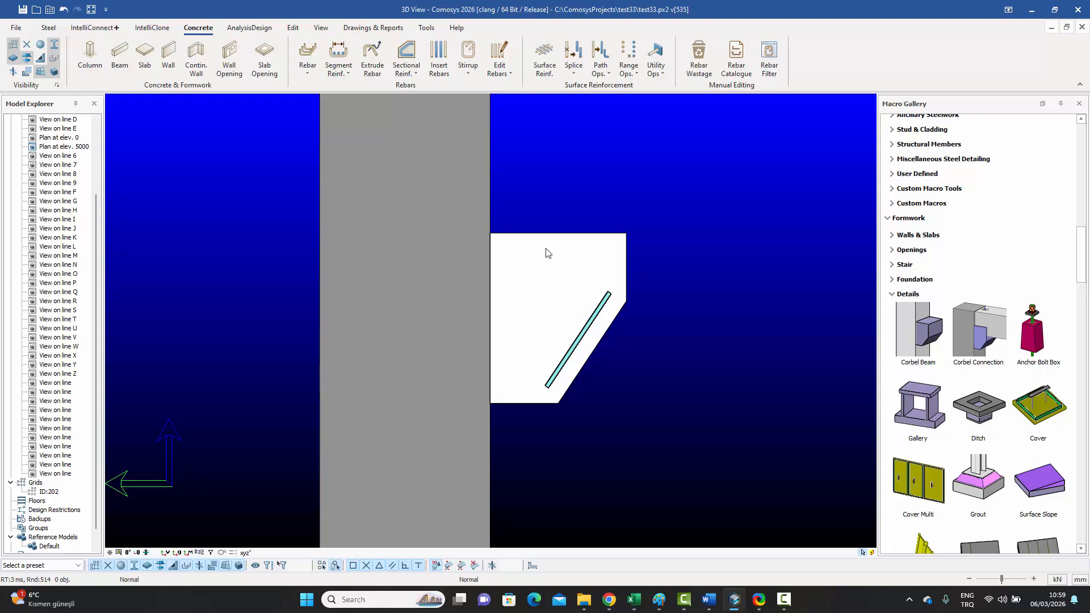
pyautogui.moveTo(567, 253)
pyautogui.mouseDown(button='middle')
pyautogui.moveTo(559, 265)
pyautogui.moveTo(548, 250)
pyautogui.mouseUp(button='middle')
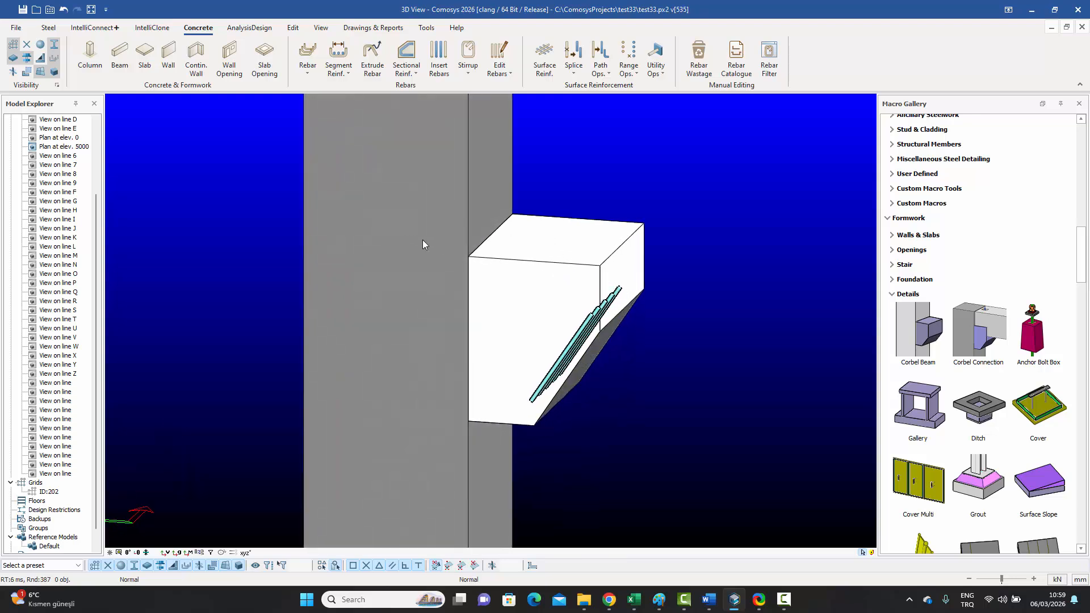
pyautogui.moveTo(558, 290); pyautogui.dragTo(564, 287, button='middle')
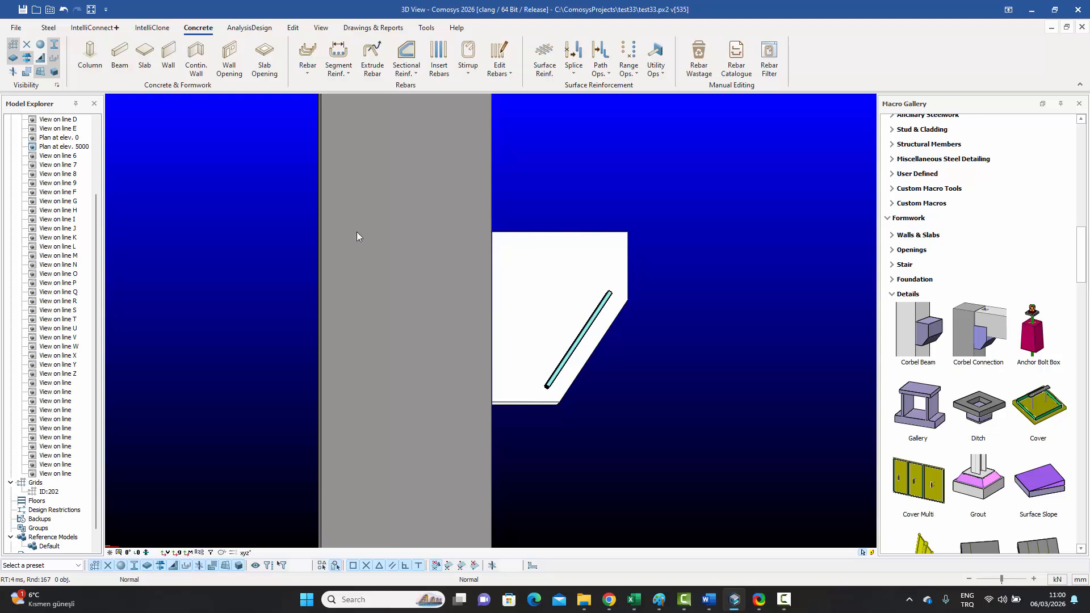
# Step: Set Embed Through Target Surface to a 35 embedment length, then restart that command
pyautogui.moveTo(495, 262); pyautogui.dragTo(448, 281, button='middle')
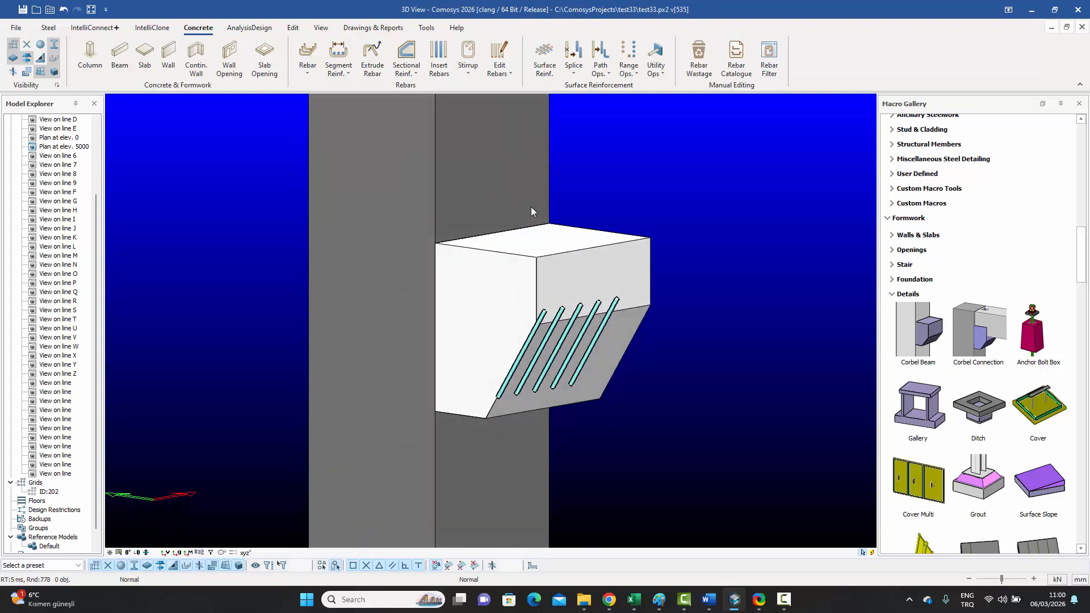
pyautogui.click(608, 73)
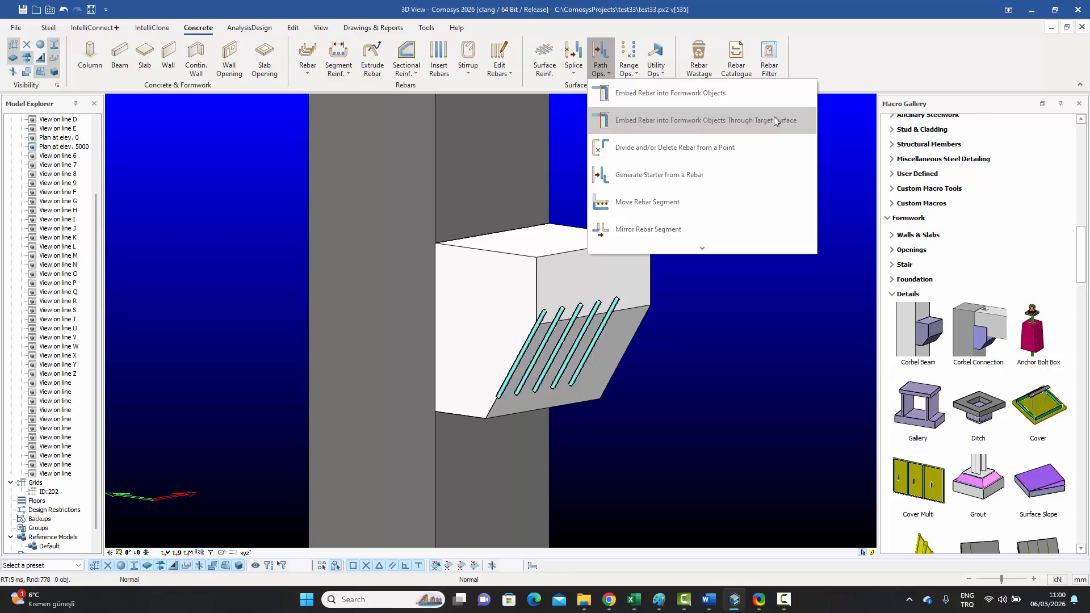
pyautogui.click(748, 122)
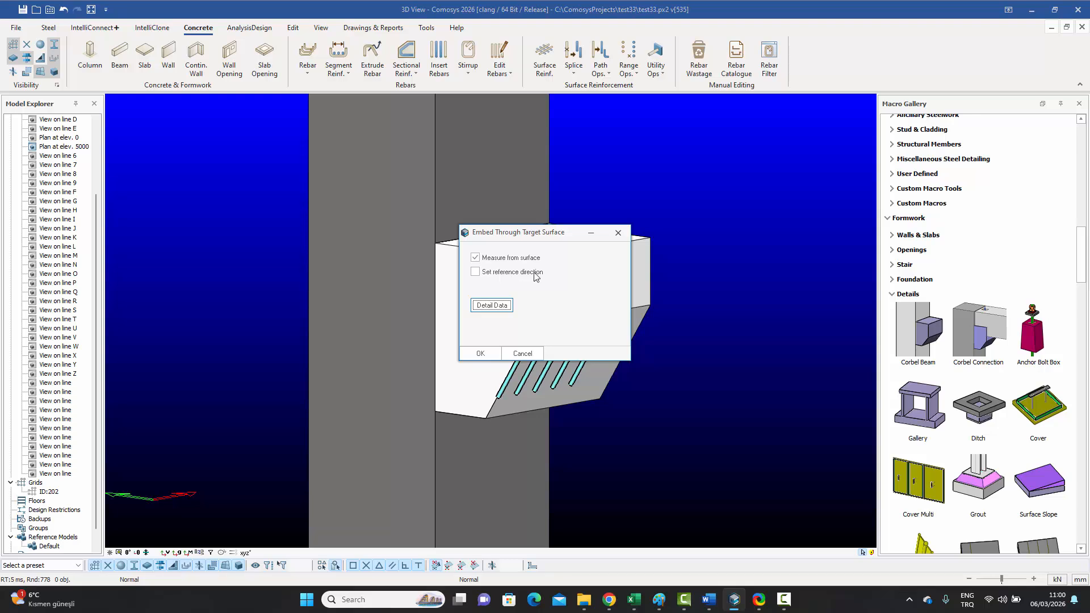
pyautogui.click(490, 307)
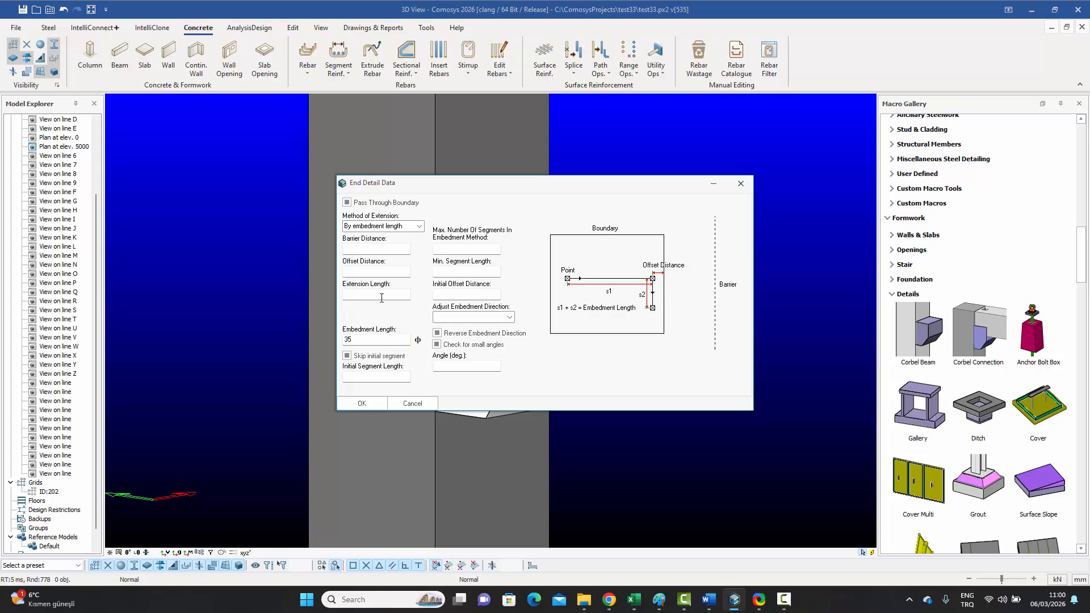
pyautogui.click(361, 404)
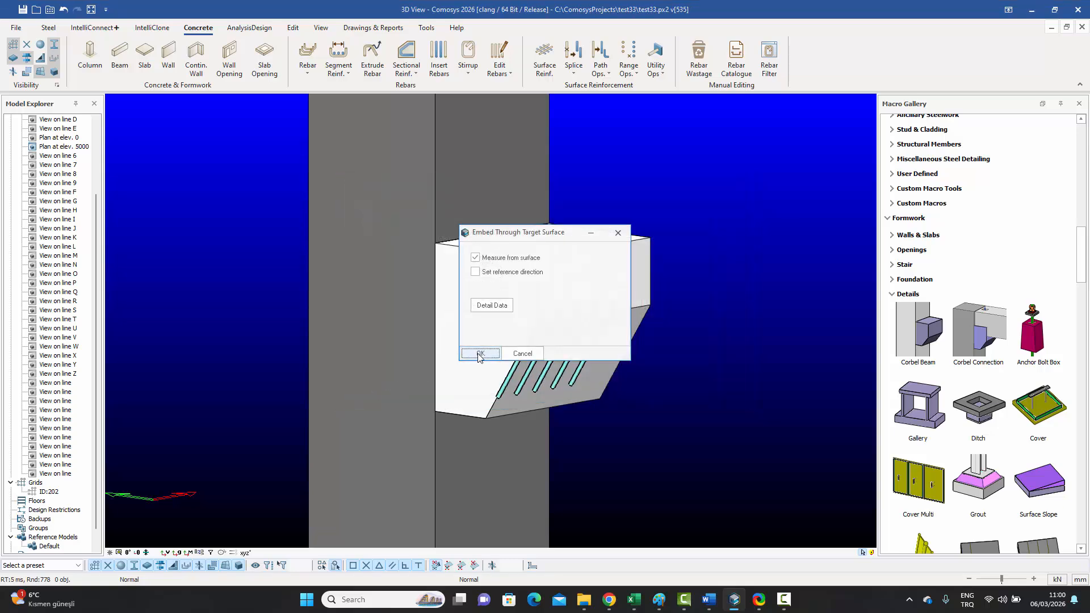
pyautogui.click(479, 357)
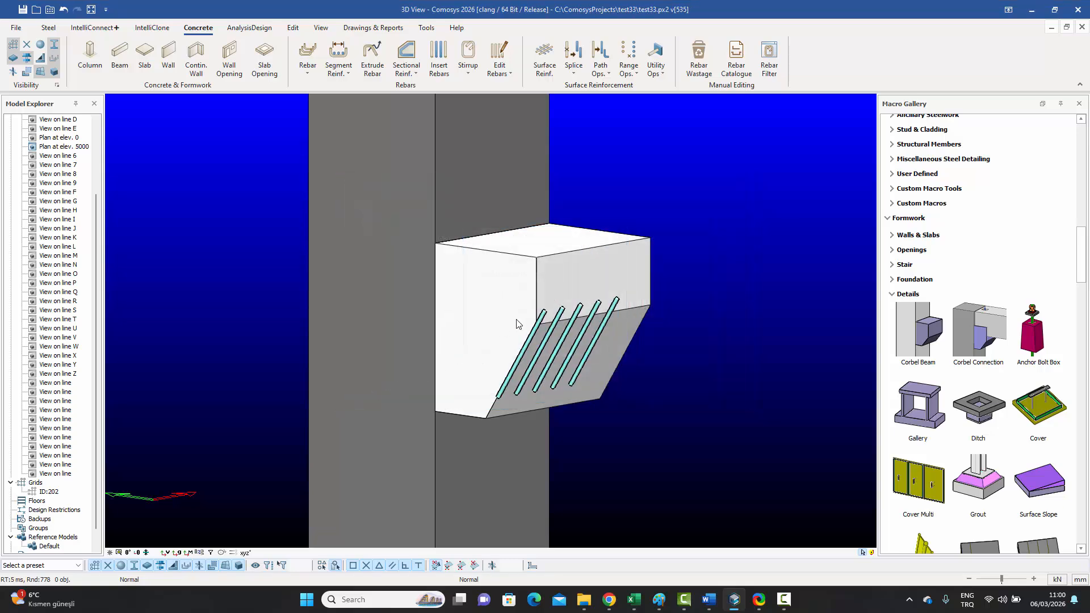
pyautogui.click(607, 72)
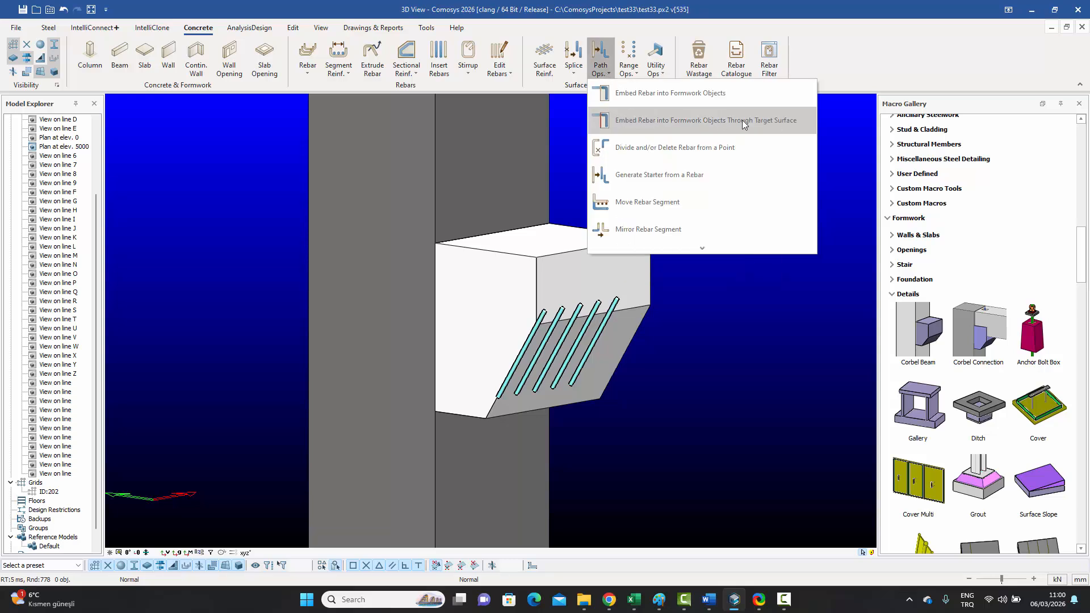
pyautogui.click(767, 122)
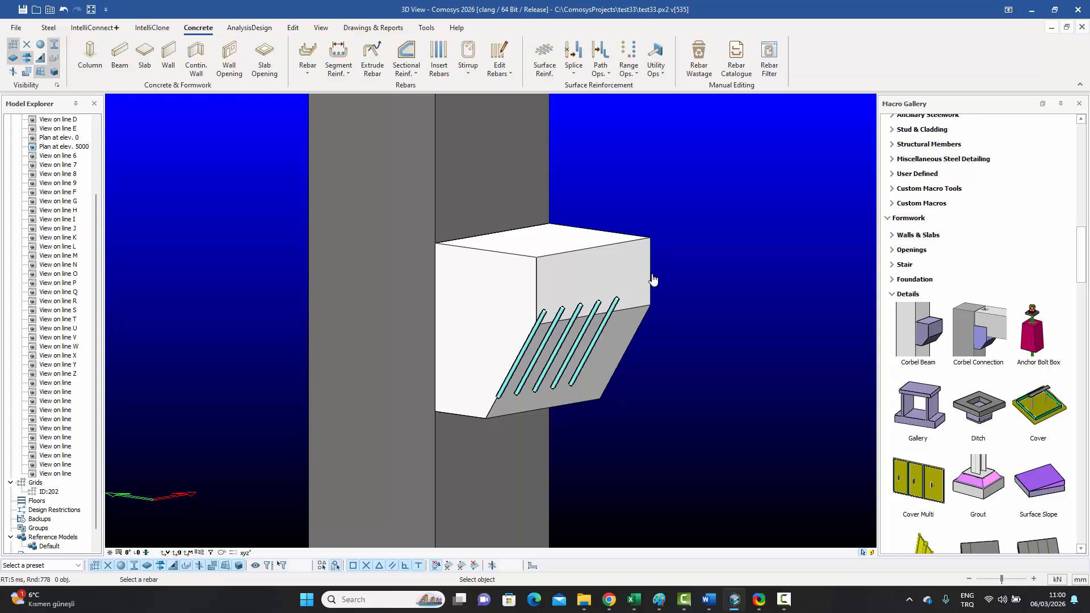
# Step: Embed the five diagonal bars from their top end through the front face, joined to the column
pyautogui.click(601, 338)
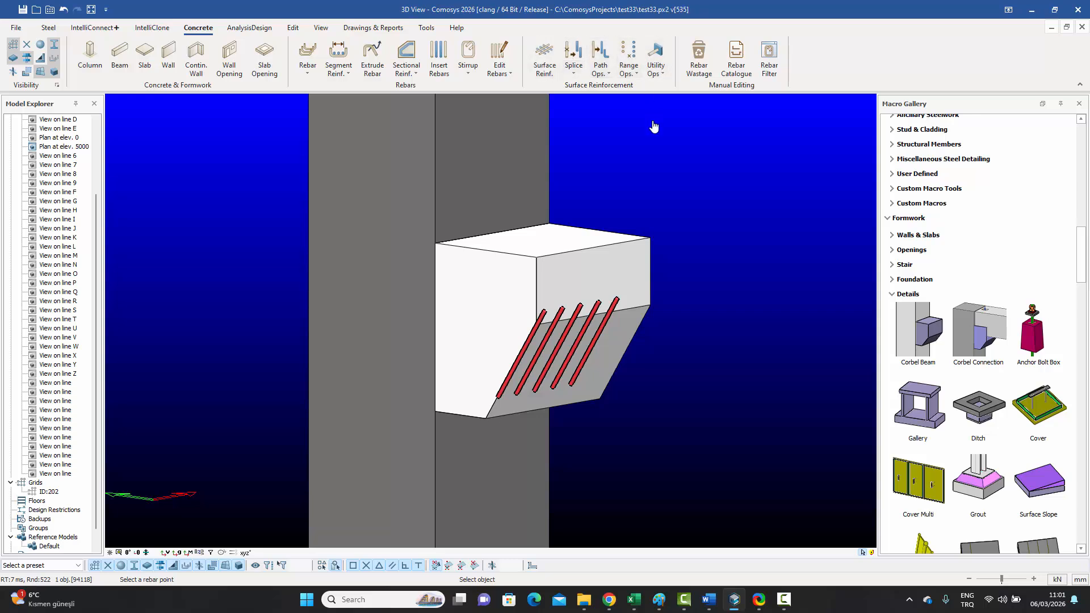
pyautogui.click(617, 300)
pyautogui.click(469, 146)
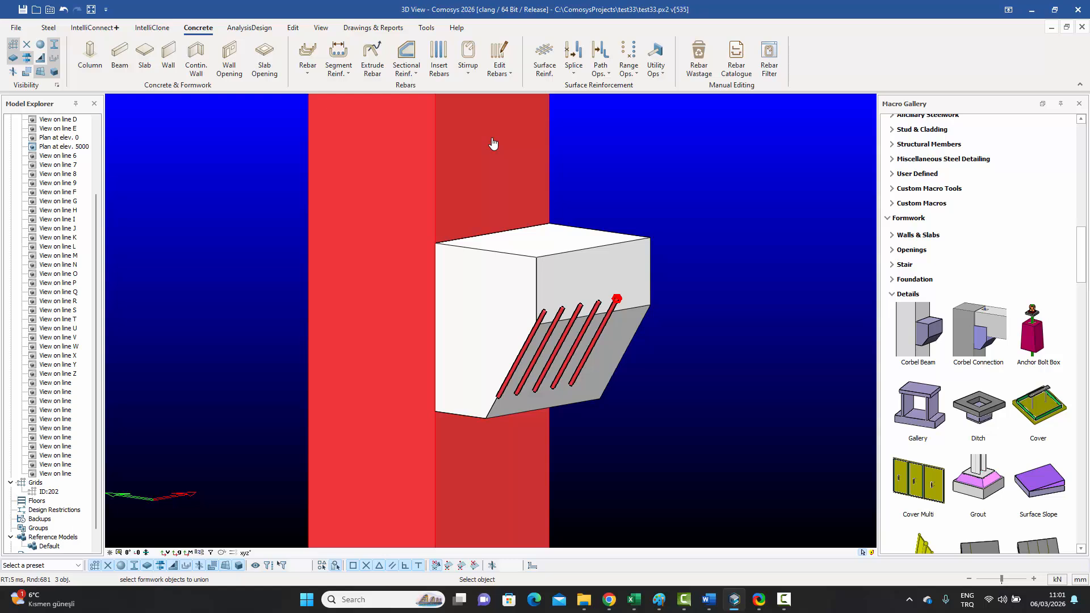
pyautogui.rightClick(493, 143)
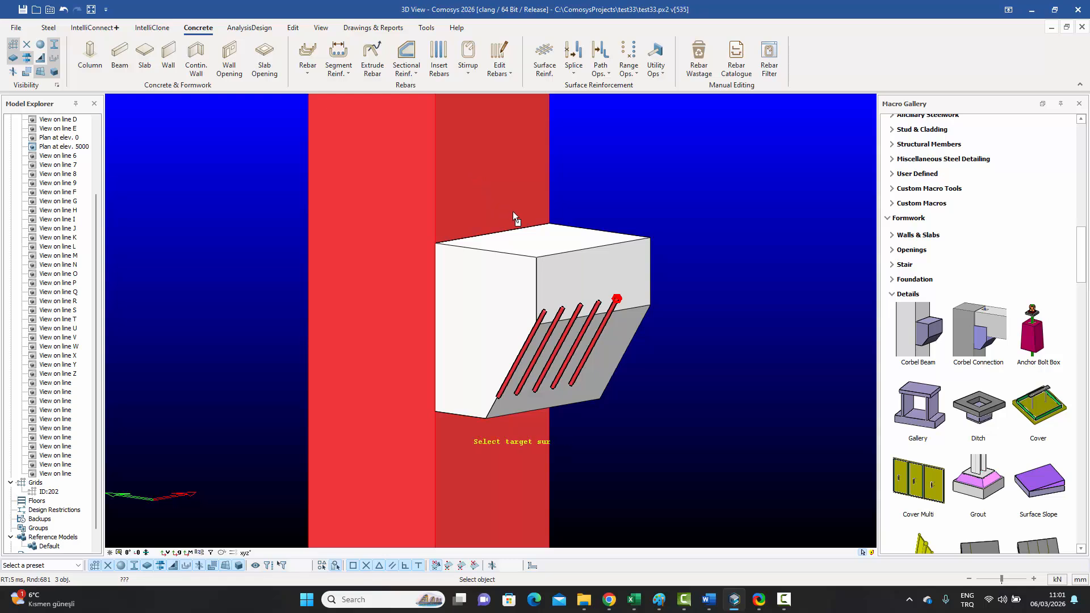
pyautogui.click(551, 284)
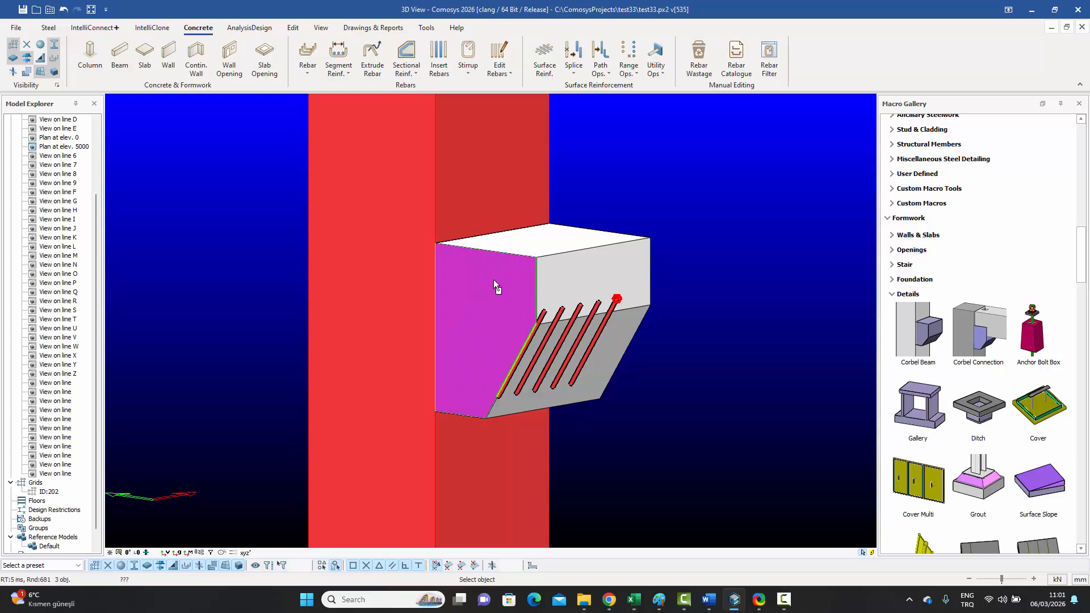
pyautogui.click(492, 279)
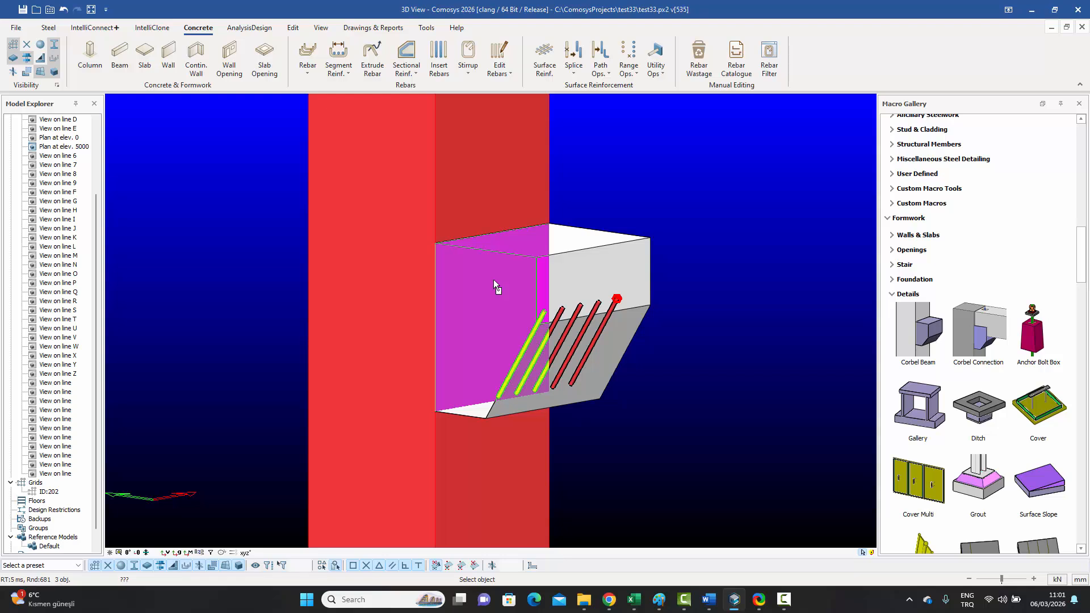
pyautogui.rightClick(493, 279)
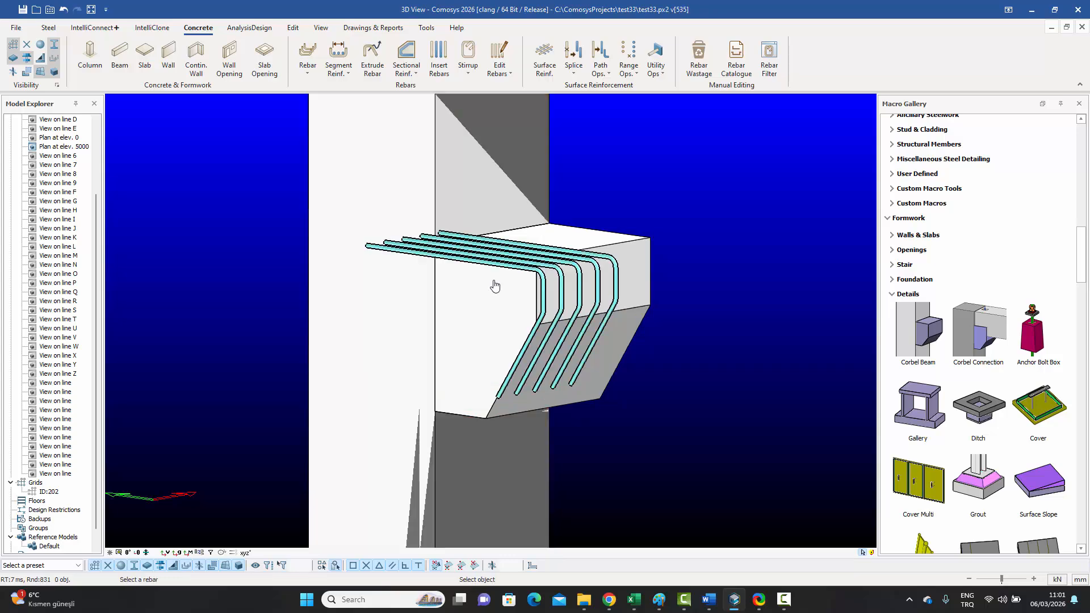
pyautogui.scroll(1, 494, 285)
pyautogui.press('Escape')
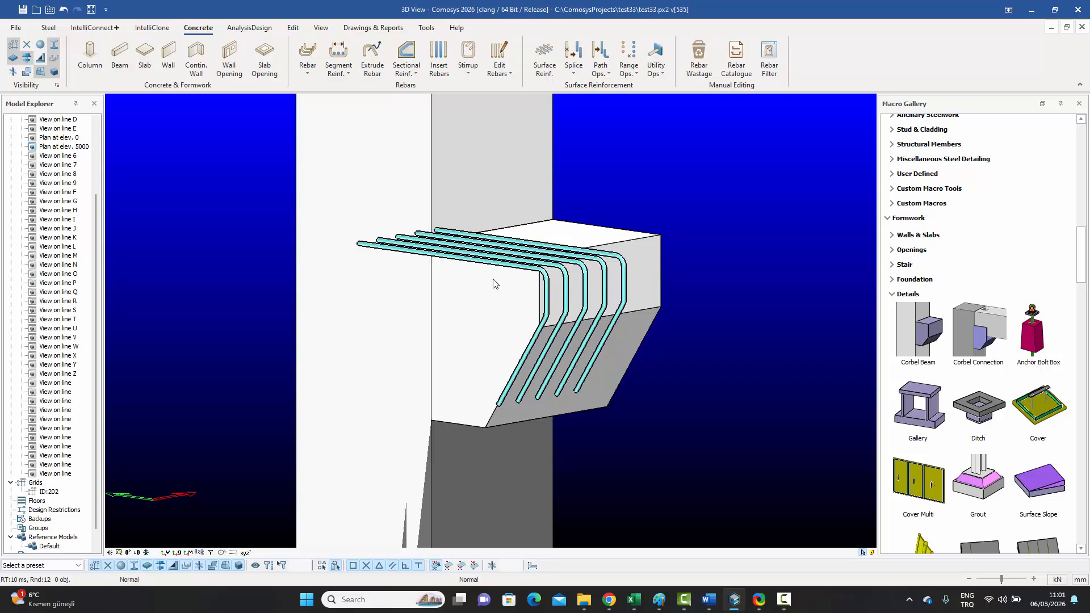
pyautogui.scroll(-1, 493, 279)
pyautogui.moveTo(492, 282); pyautogui.dragTo(516, 283, button='middle')
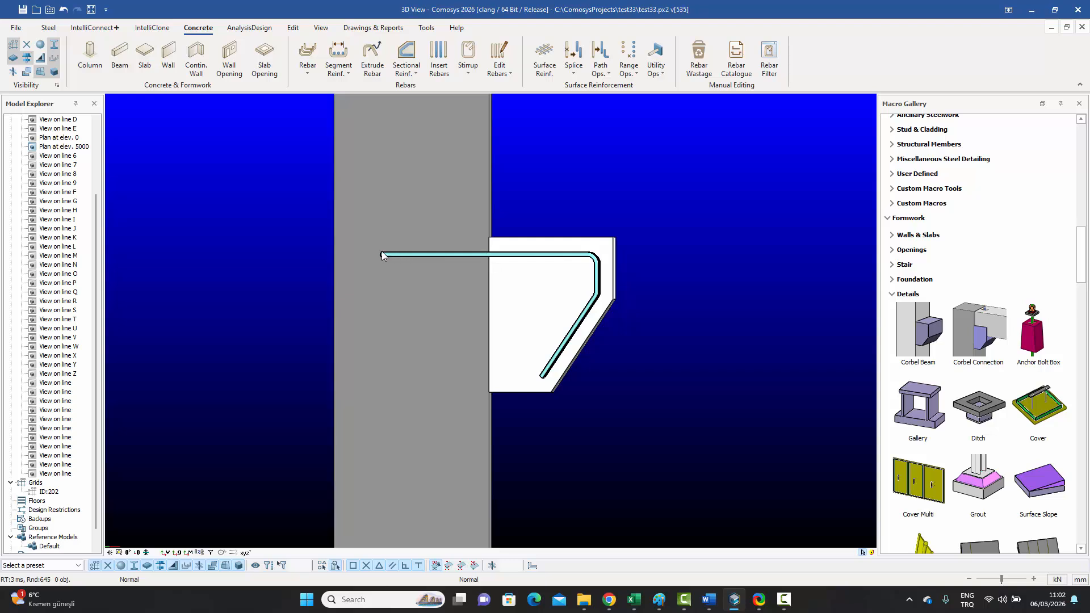
pyautogui.doubleClick(540, 259)
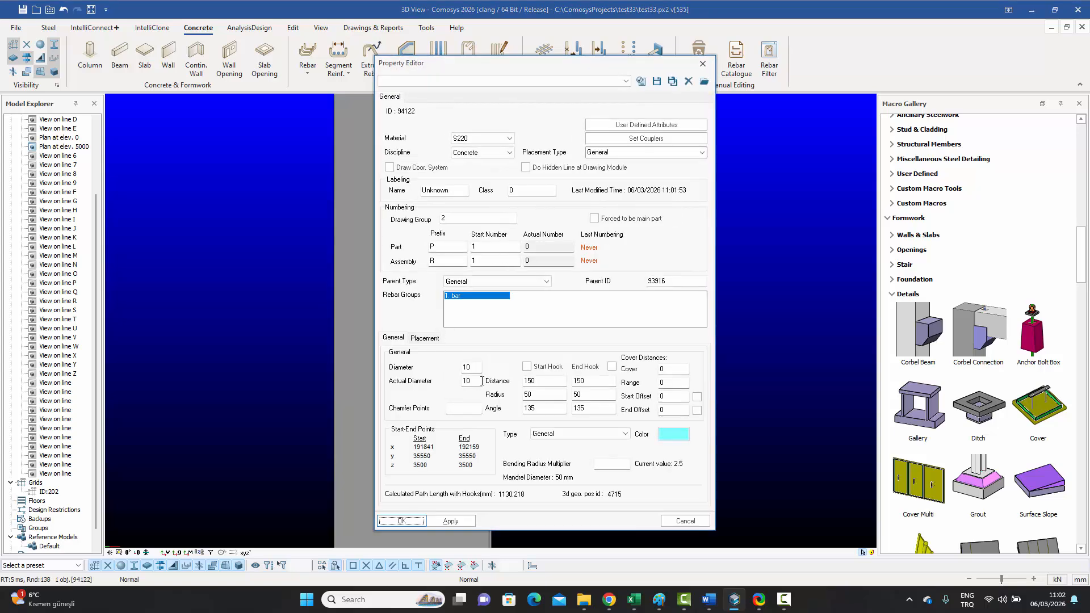
# Step: Close the bar properties and start measuring distance from the corbel's top corner at the column
pyautogui.click(685, 521)
pyautogui.click(743, 336)
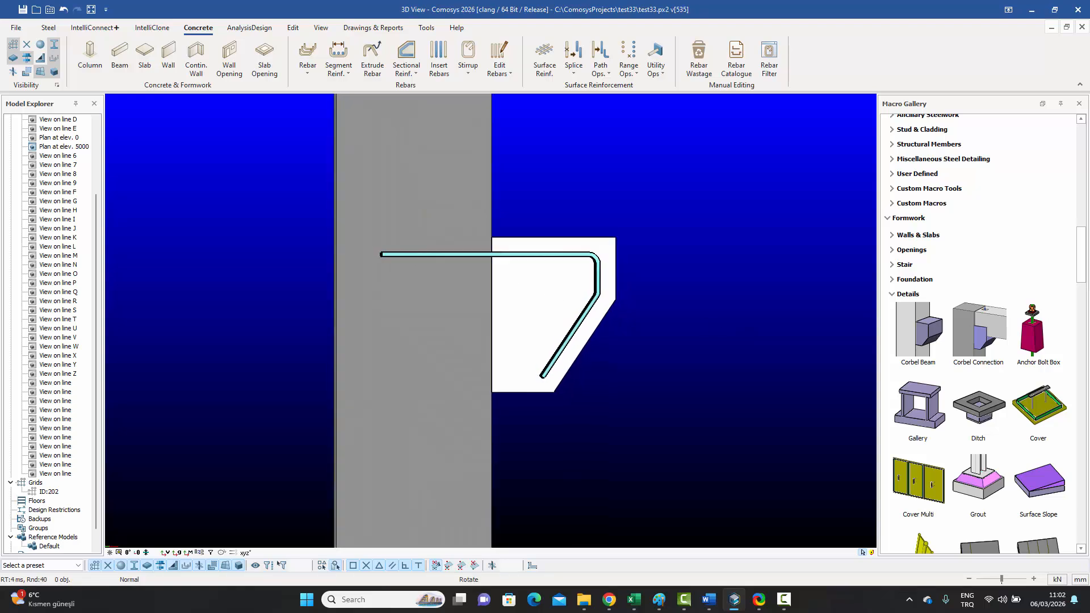
pyautogui.rightClick(538, 178)
pyautogui.click(585, 268)
pyautogui.click(492, 237)
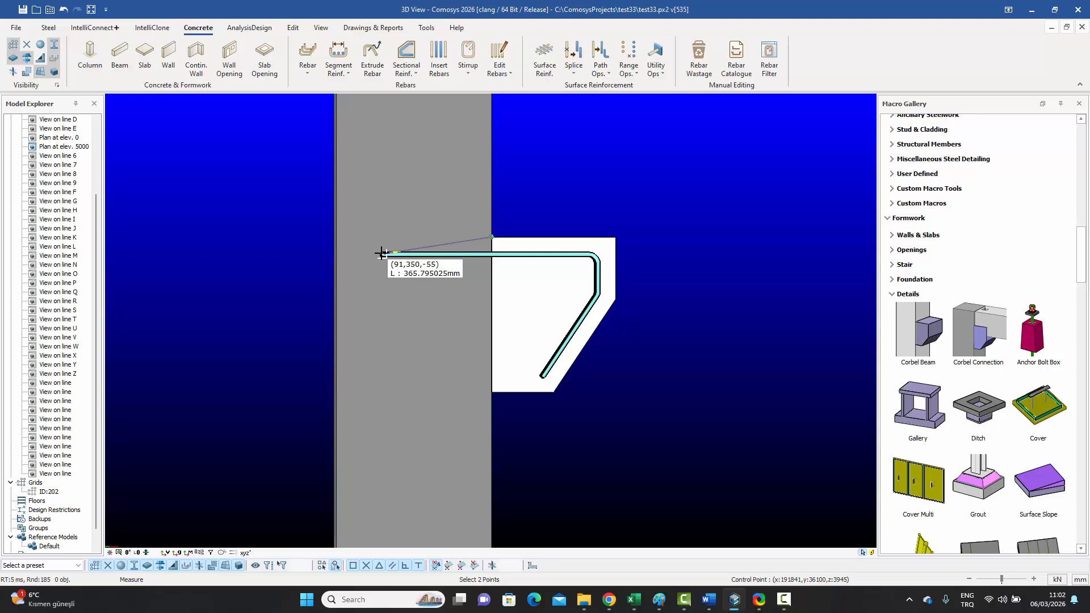
pyautogui.rightClick(538, 204)
# Step: Cancel the measurement, orbit the view, and open then close the Path Ops. list
pyautogui.click(555, 212)
pyautogui.moveTo(636, 319); pyautogui.dragTo(610, 329, button='middle')
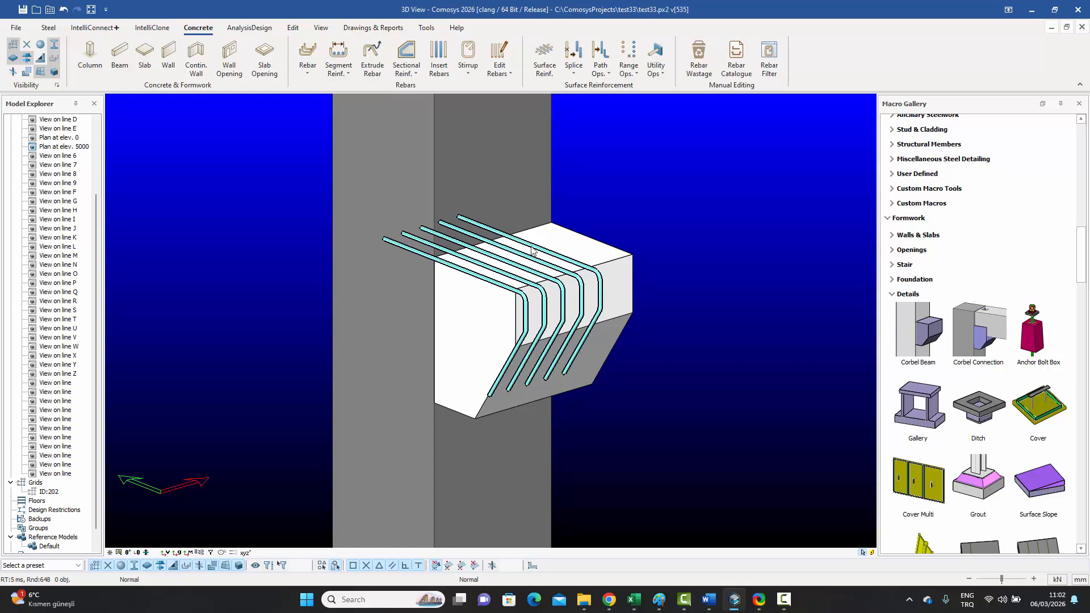
pyautogui.click(610, 73)
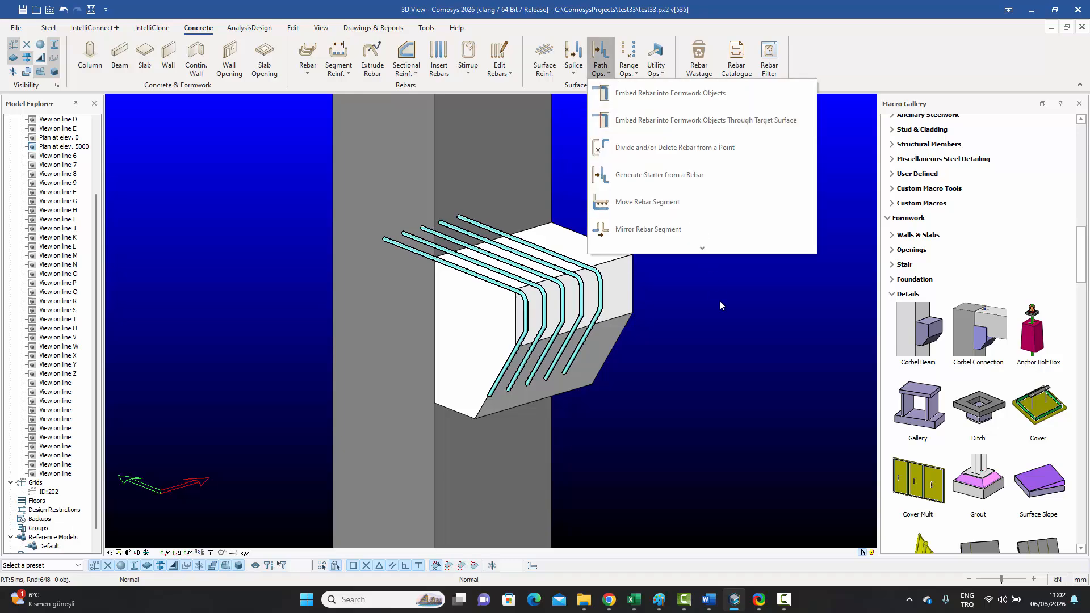
pyautogui.click(723, 332)
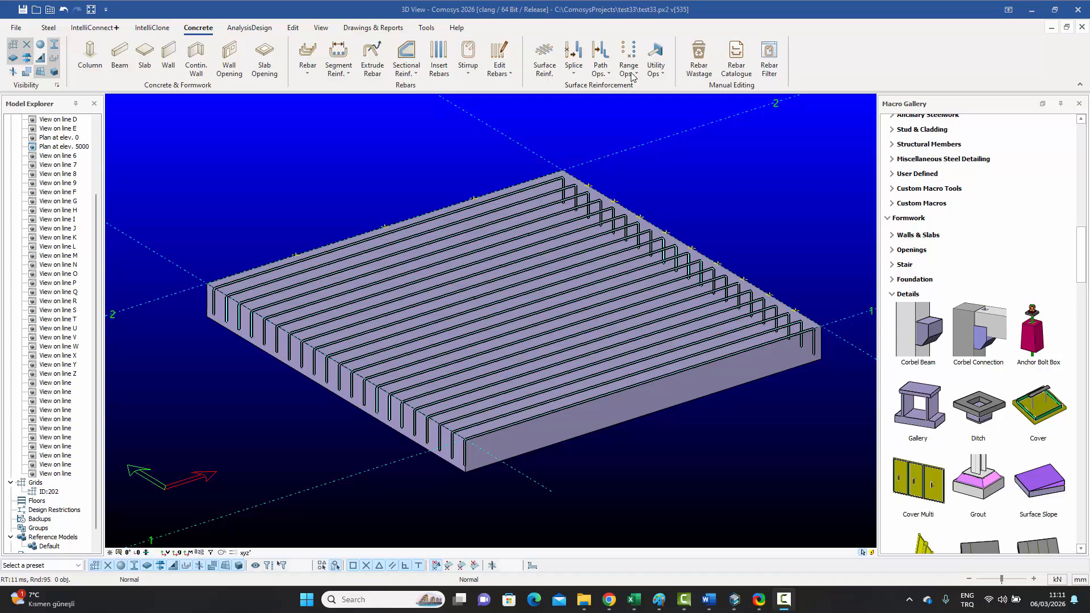
# Step: Bring up the Divide and/or Delete Rebar from a Point settings (Rebar-based, Id-based, Delete enabled)
pyautogui.click(610, 75)
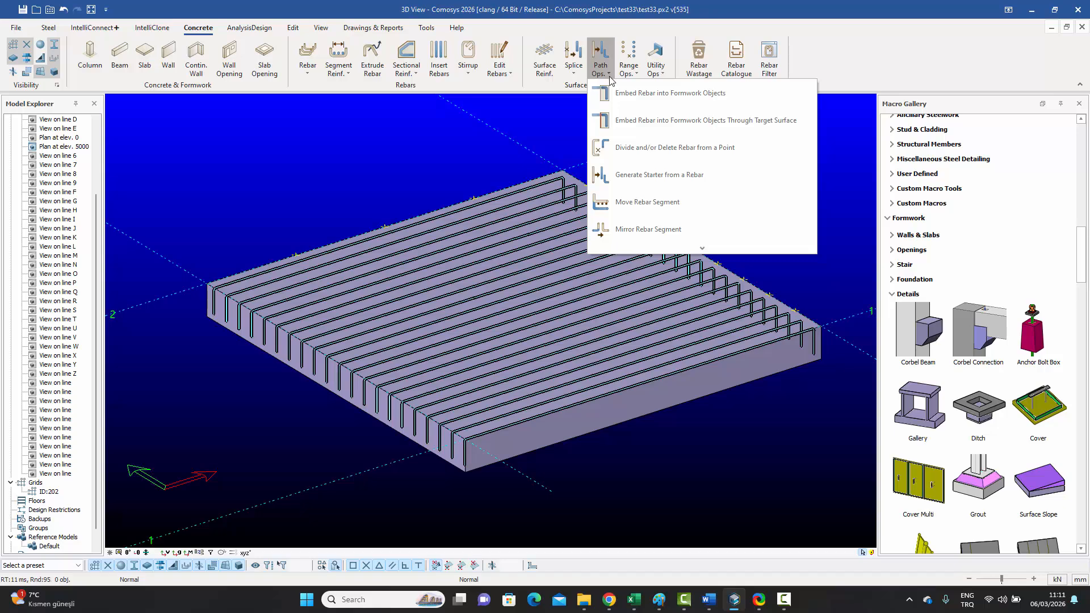
pyautogui.click(610, 77)
pyautogui.click(610, 77)
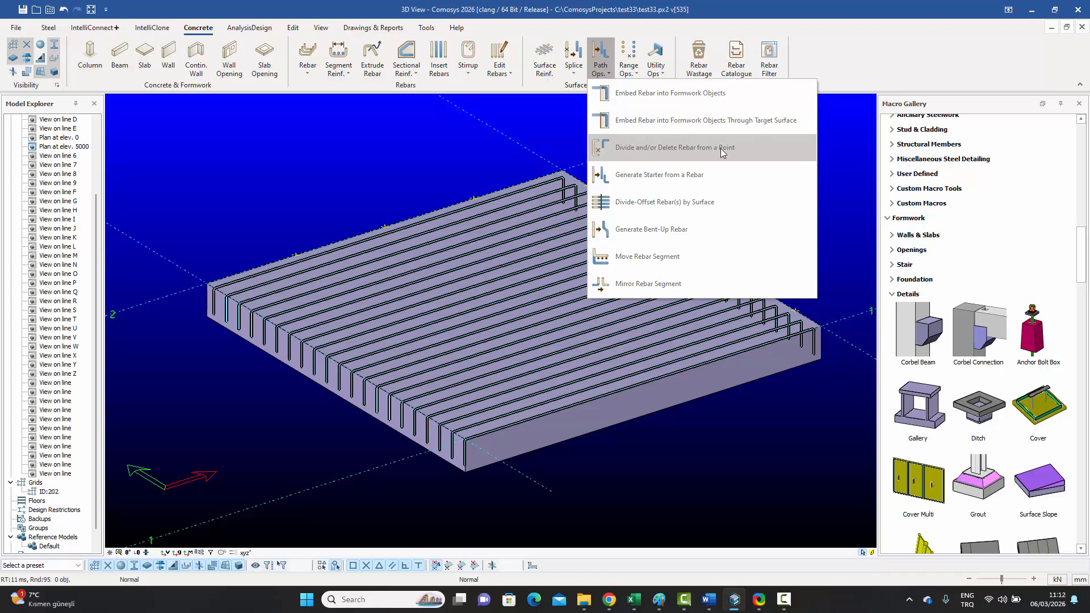
pyautogui.click(511, 118)
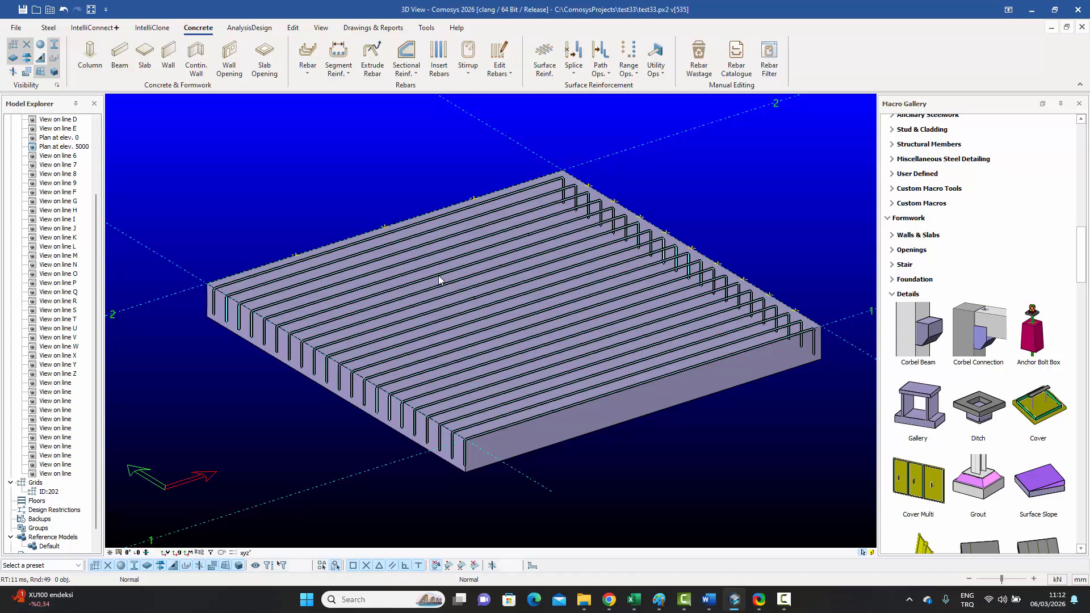
pyautogui.moveTo(430, 271); pyautogui.dragTo(430, 263, button='middle')
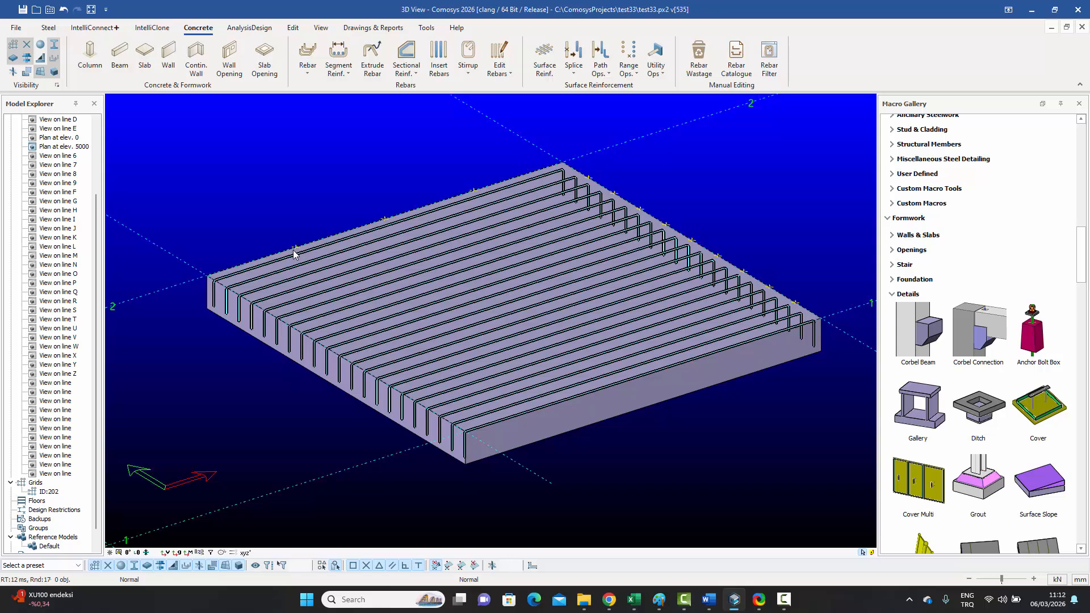
pyautogui.scroll(5, 296, 250)
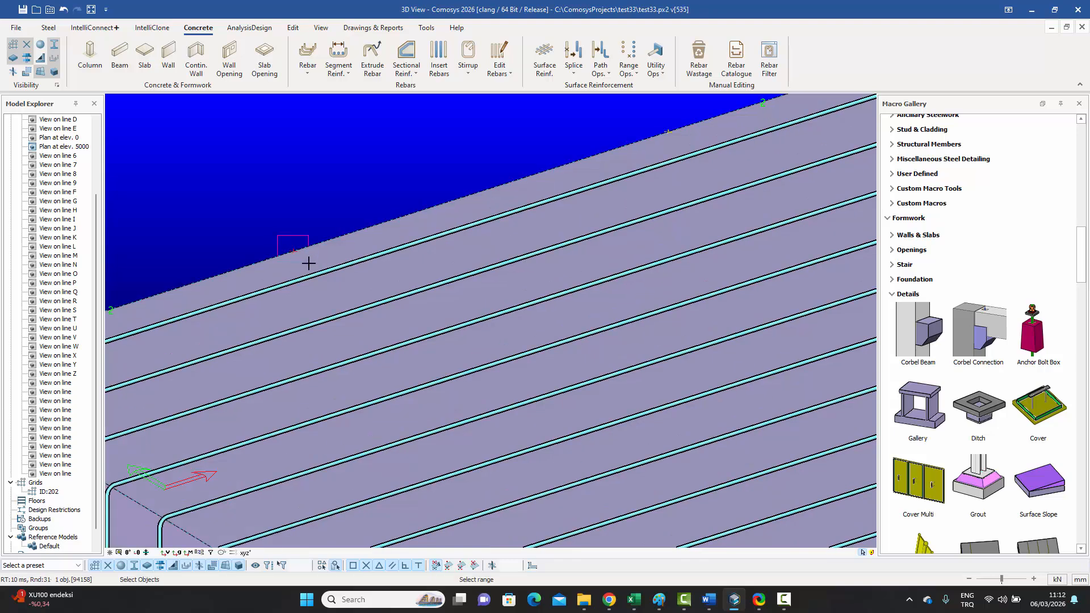
pyautogui.scroll(-3, 298, 223)
pyautogui.scroll(-5, 299, 225)
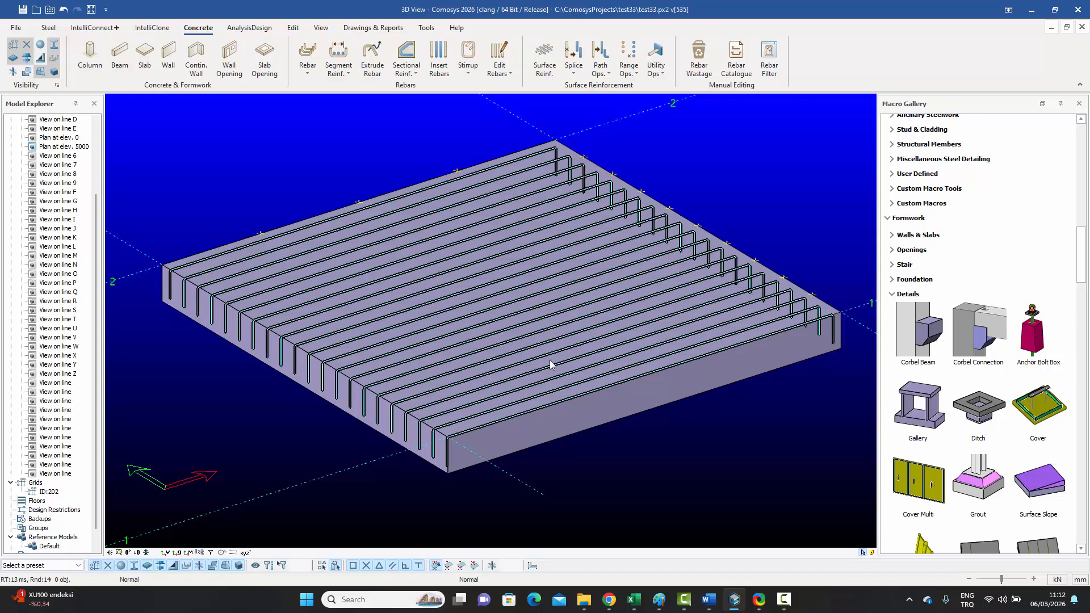
pyautogui.click(599, 75)
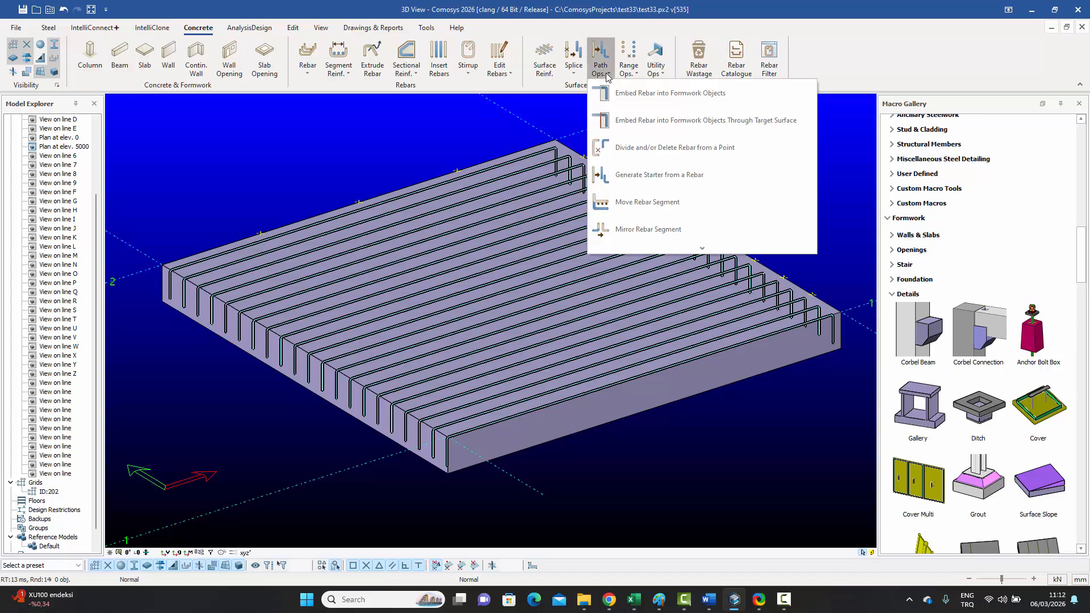
pyautogui.click(622, 147)
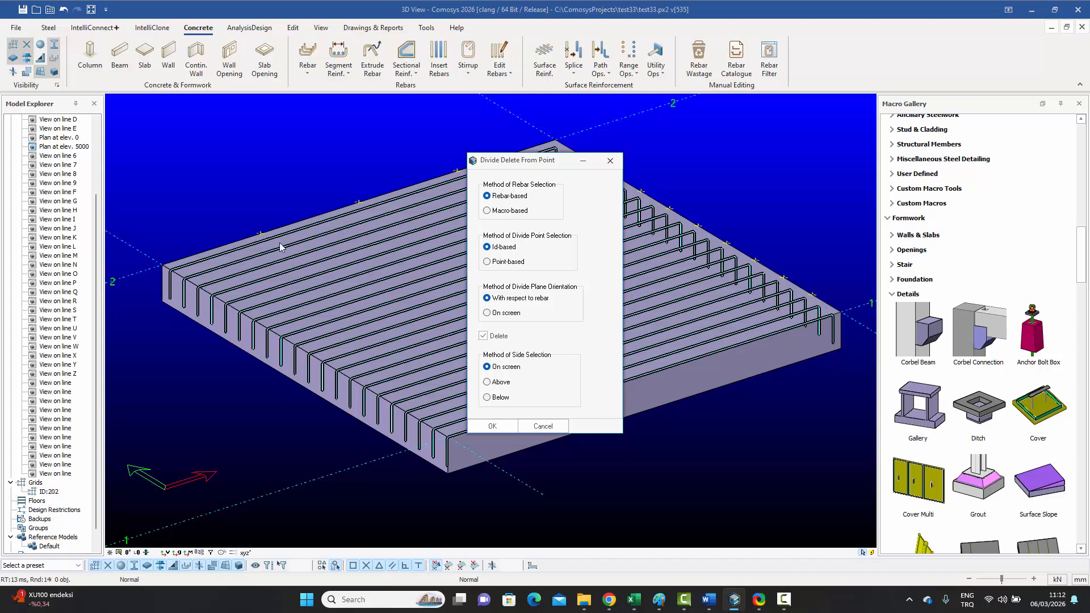
# Step: Keep Id-based divide point selection and accept the divide/delete settings
pyautogui.click(488, 263)
pyautogui.click(500, 250)
pyautogui.click(492, 427)
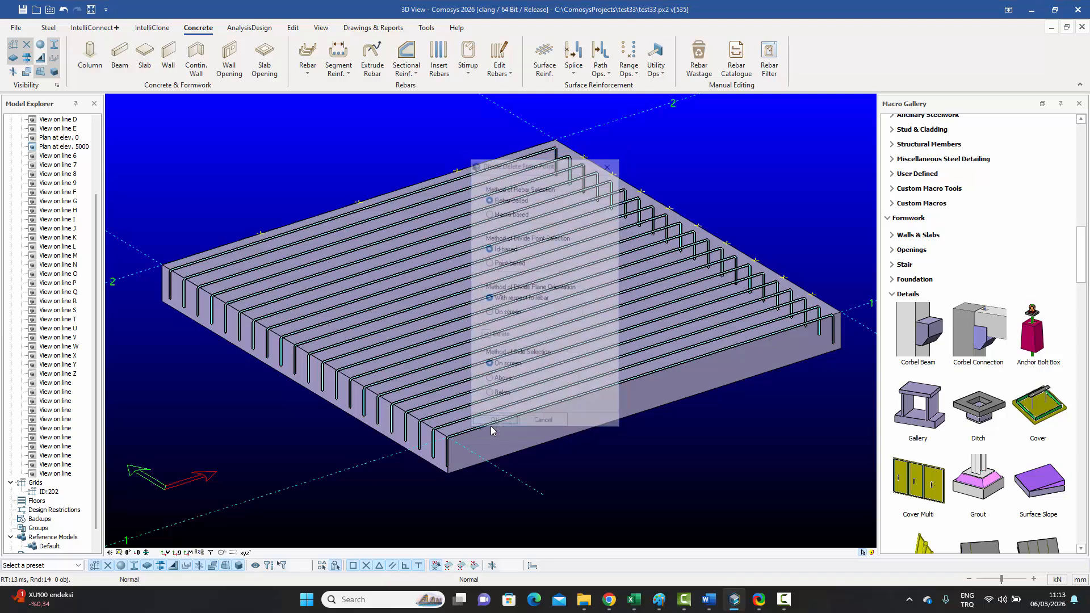
# Step: Divide the slab's rebar set at a picked point and side into two rebar sets
pyautogui.click(611, 77)
pyautogui.click(625, 148)
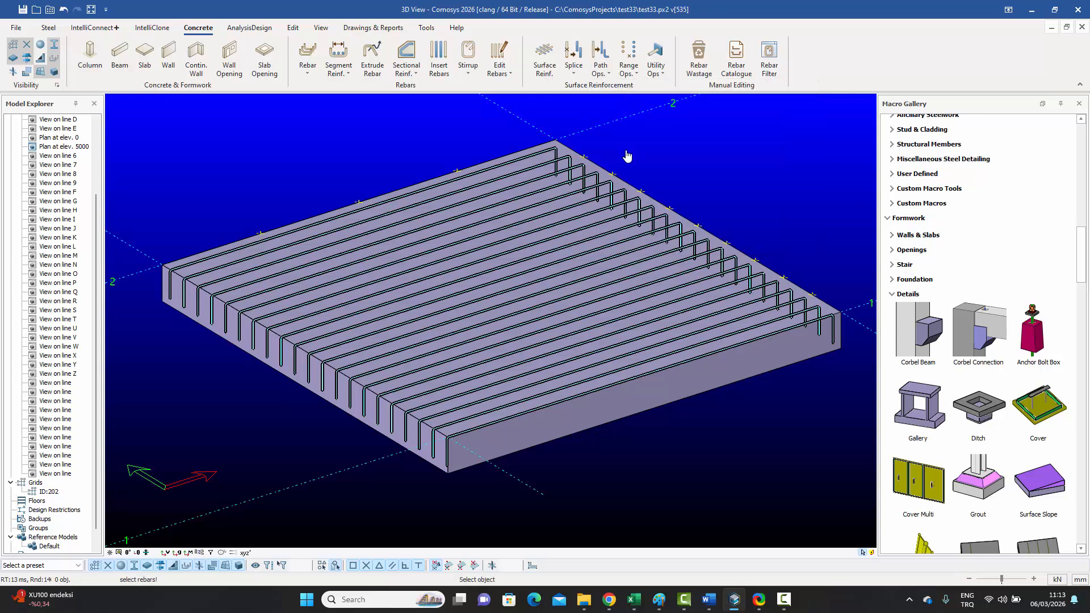
pyautogui.click(494, 248)
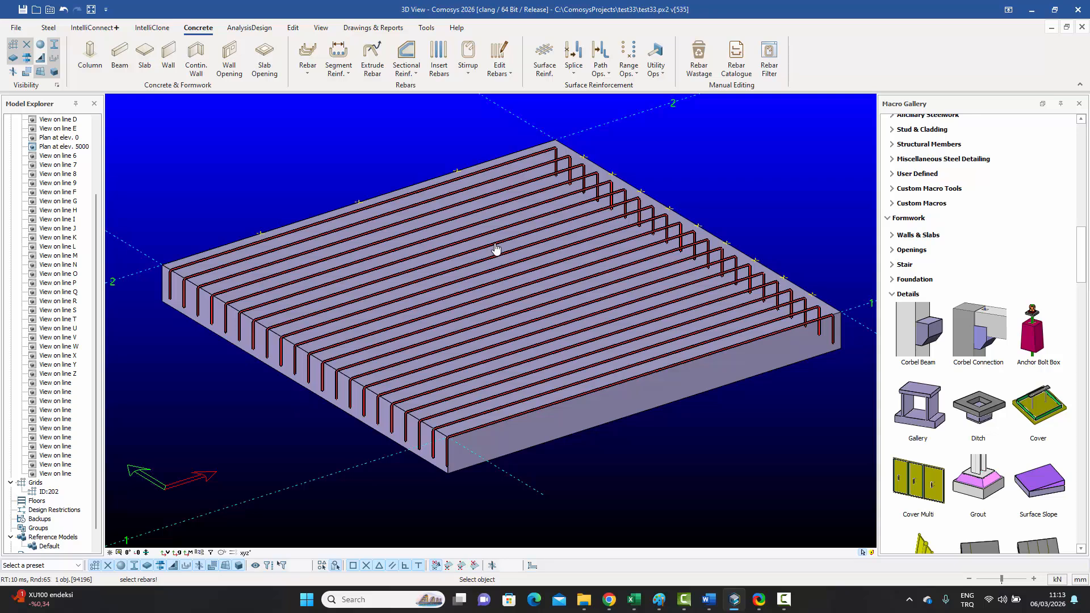
pyautogui.rightClick(496, 247)
pyautogui.click(262, 235)
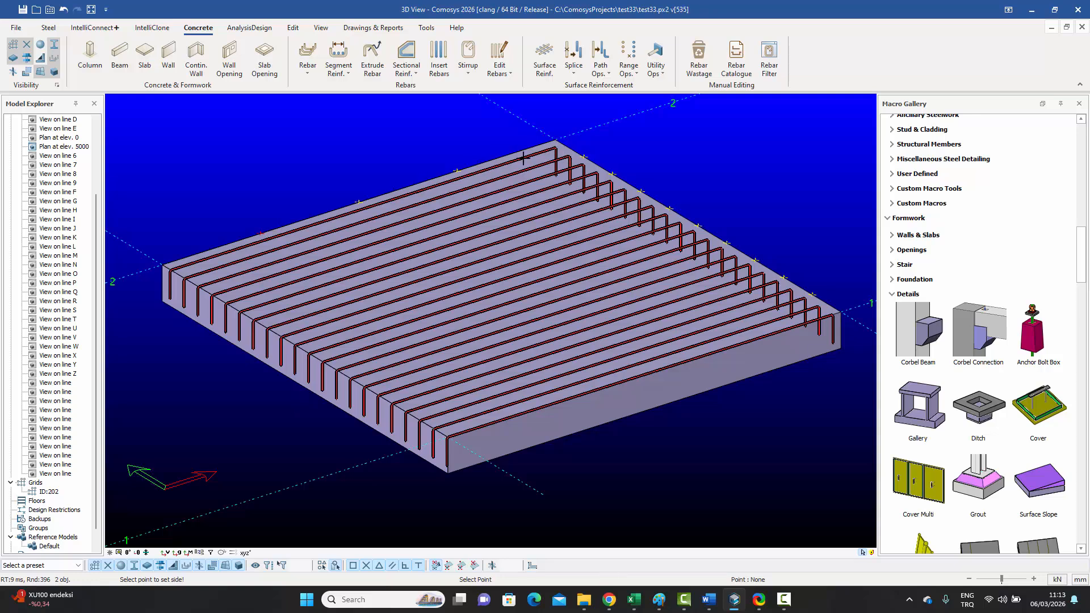
pyautogui.click(284, 185)
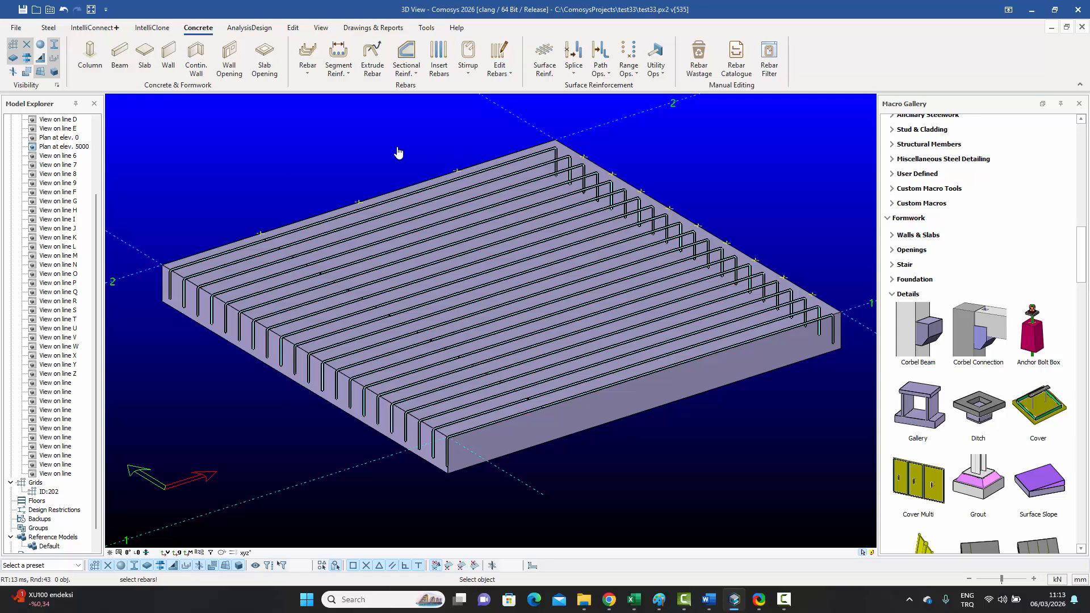
pyautogui.press('Escape')
# Step: Check the right- and left-hand split rebar sets by selecting each, then clear the selection
pyautogui.scroll(5, 267, 246)
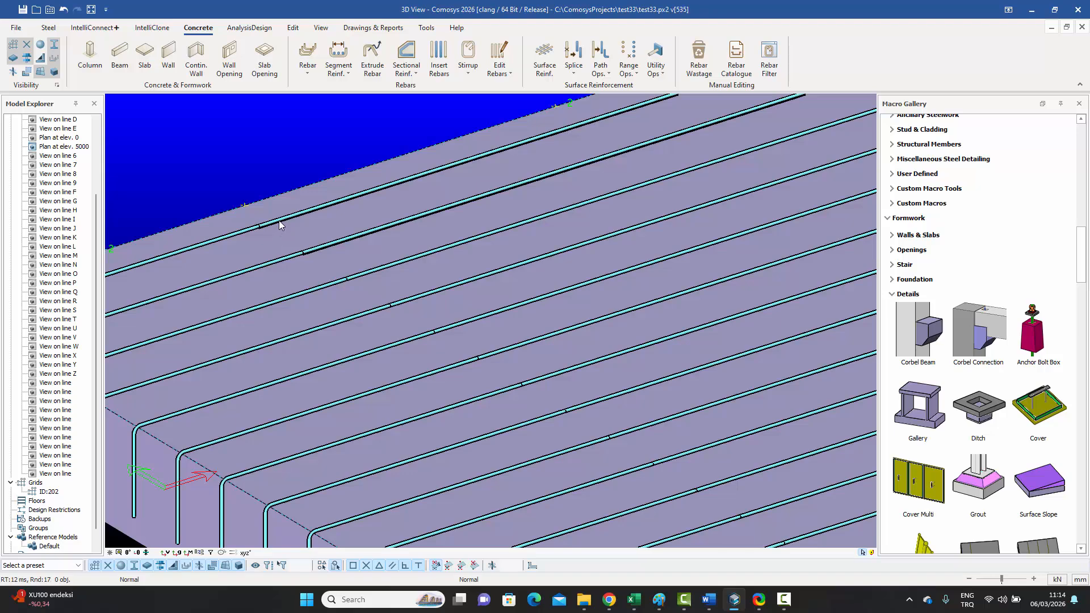
pyautogui.click(271, 225)
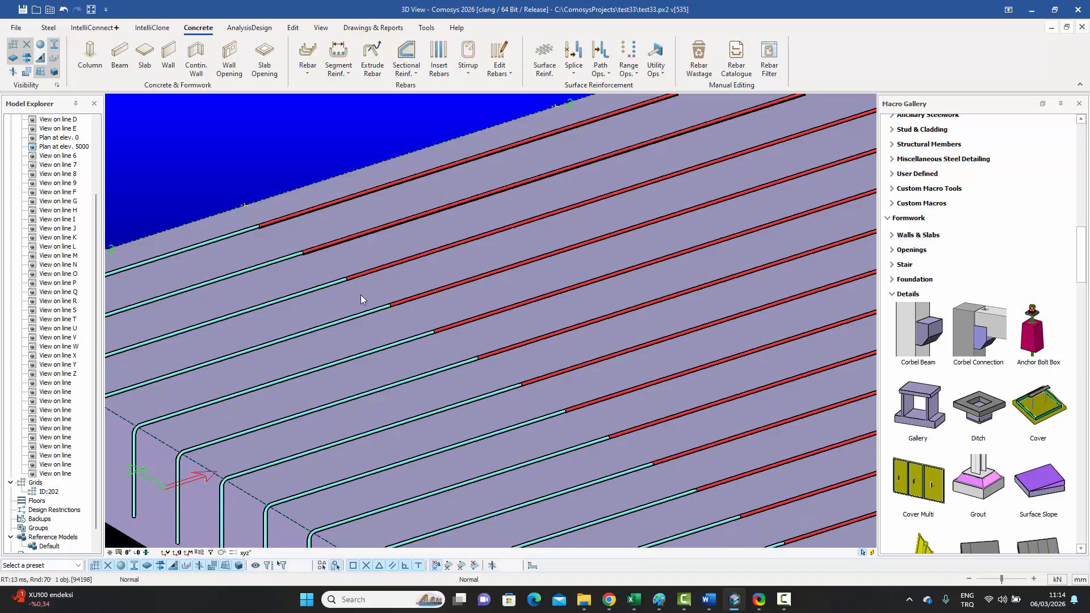
pyautogui.click(325, 287)
pyautogui.click(267, 166)
pyautogui.scroll(-6, 275, 226)
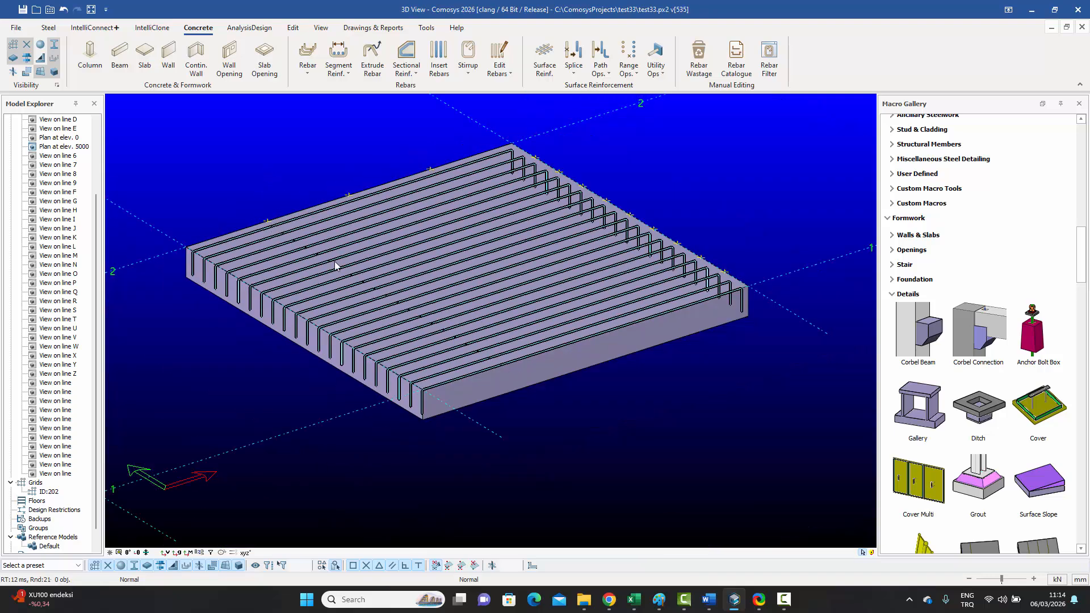
pyautogui.scroll(5, 270, 221)
pyautogui.moveTo(279, 220); pyautogui.dragTo(290, 178, button='middle')
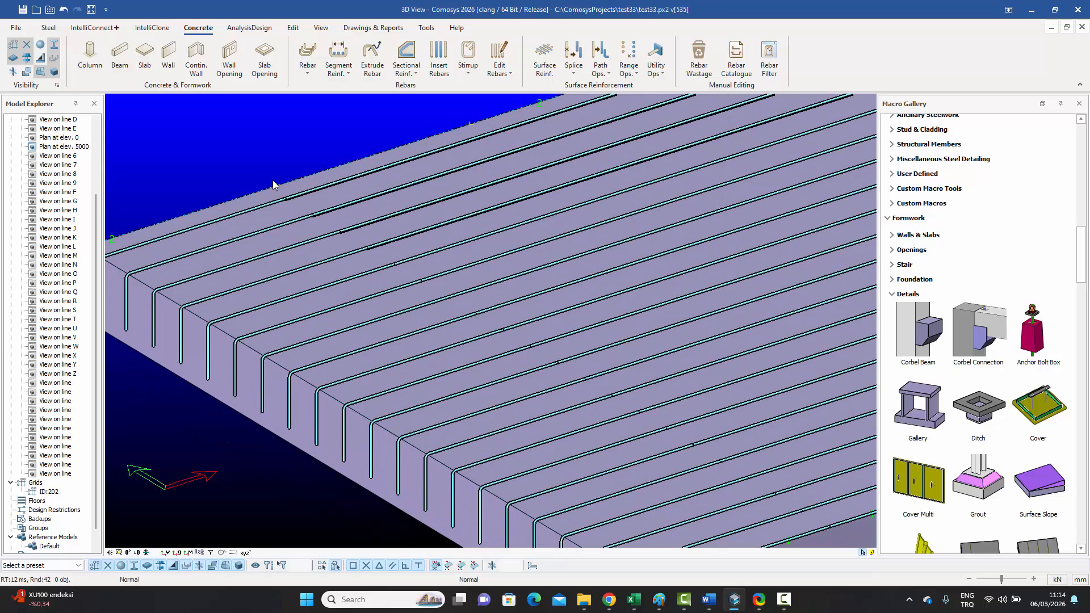
# Step: Move the marker on the slab's top edge 250 along X with Move by Distance
pyautogui.click(276, 181)
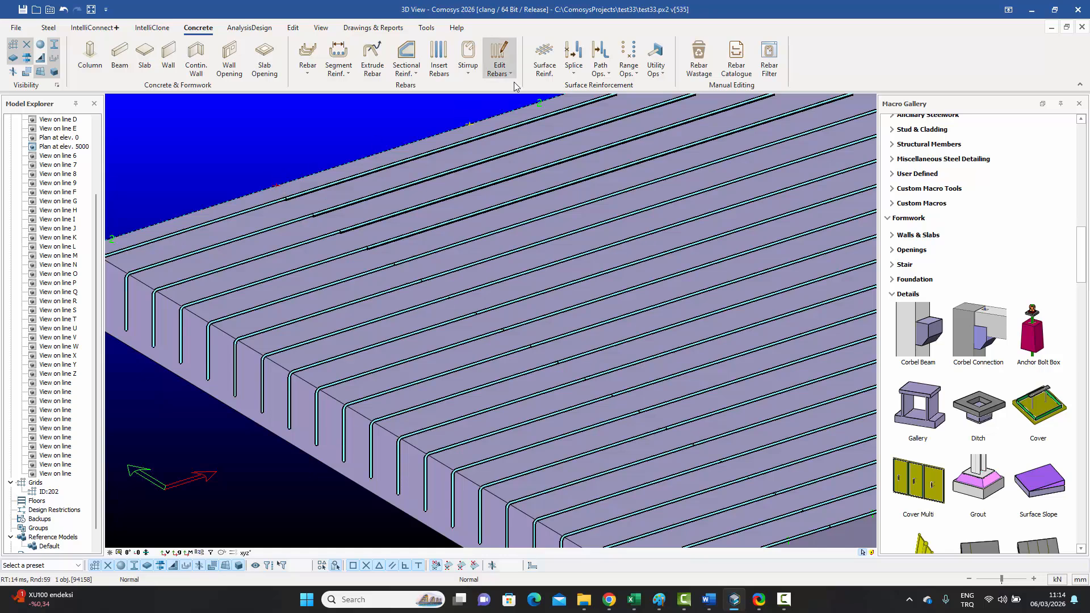
pyautogui.rightClick(339, 130)
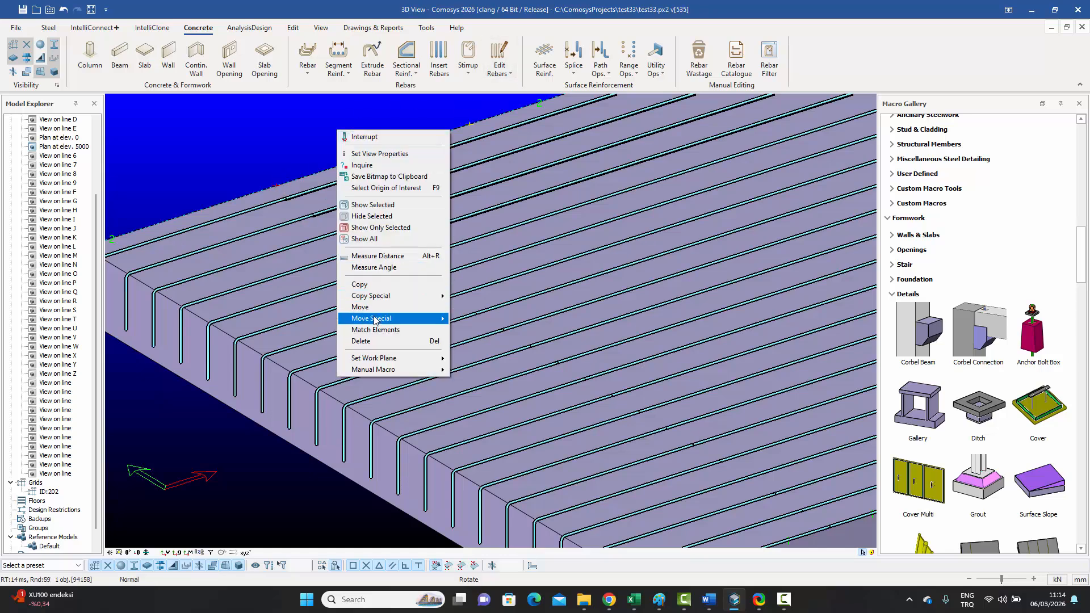
pyautogui.moveTo(374, 320)
pyautogui.click(465, 321)
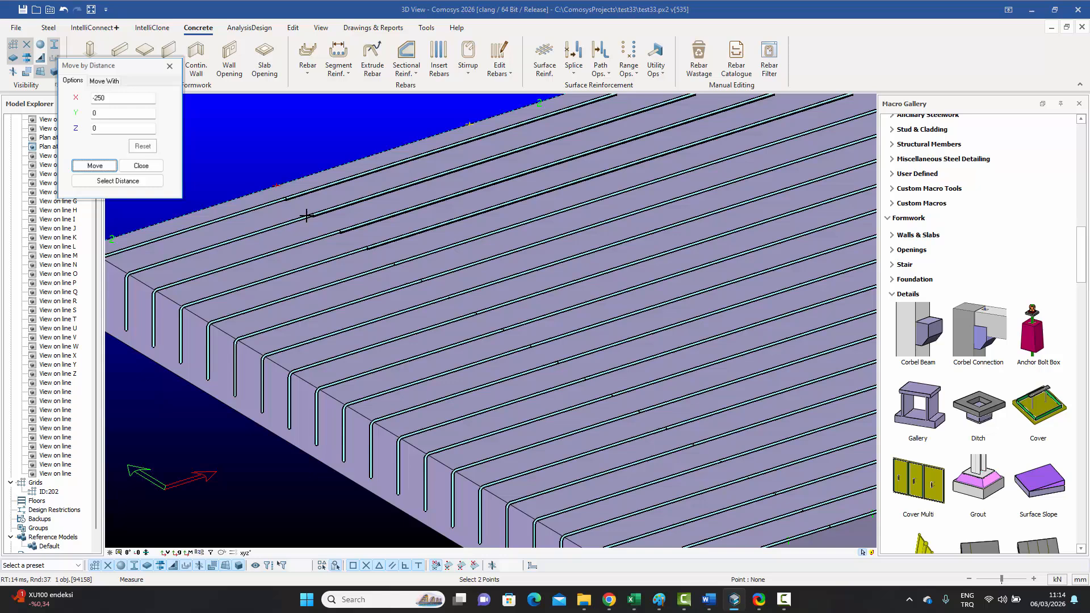
pyautogui.doubleClick(136, 102)
pyautogui.write('25')
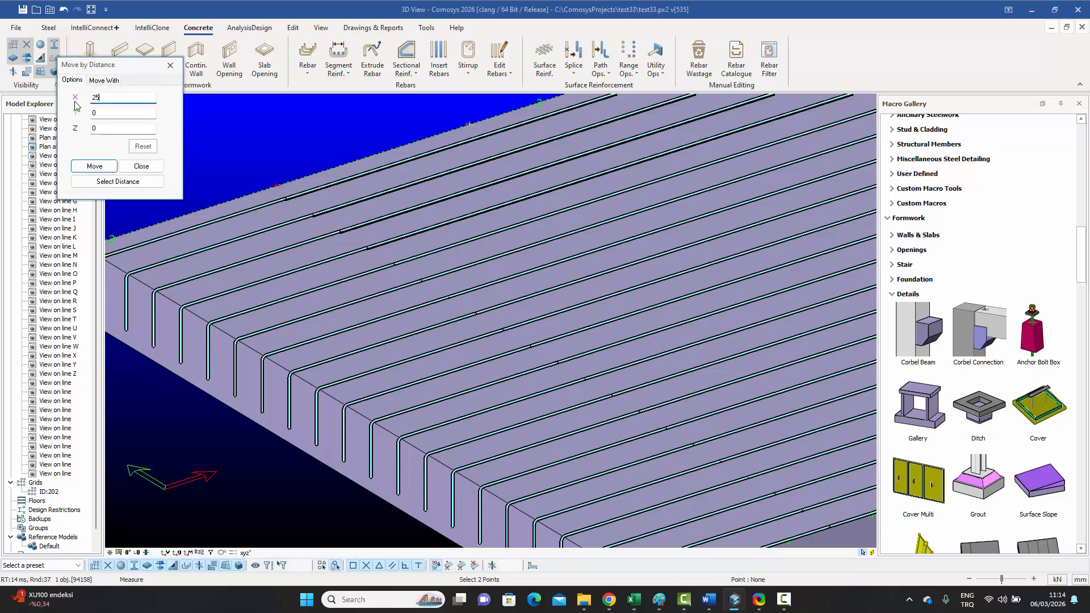
pyautogui.write('0')
pyautogui.click(105, 168)
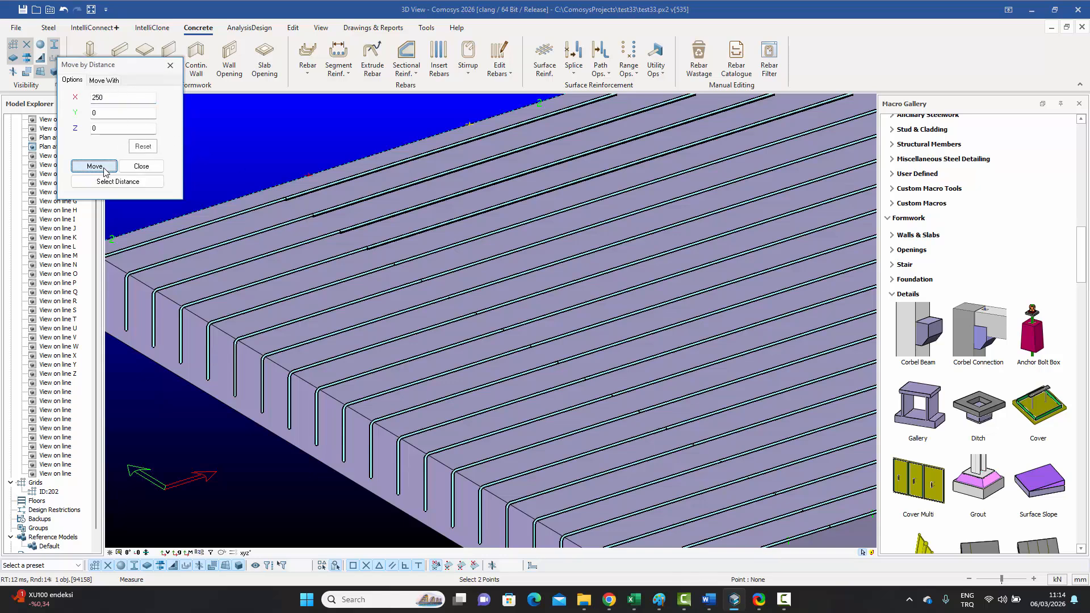
pyautogui.click(142, 166)
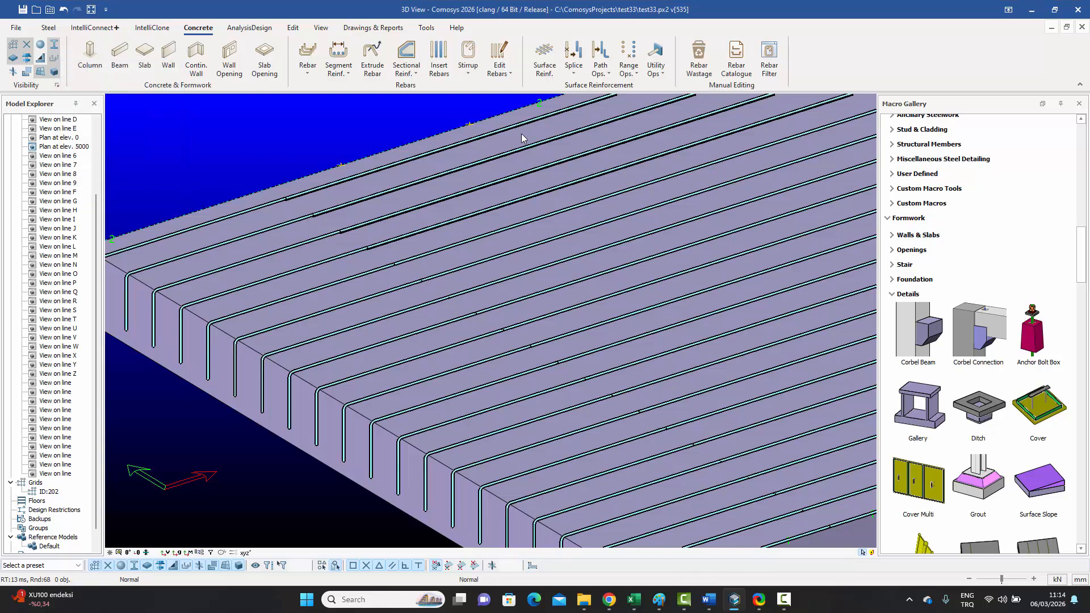
pyautogui.click(656, 65)
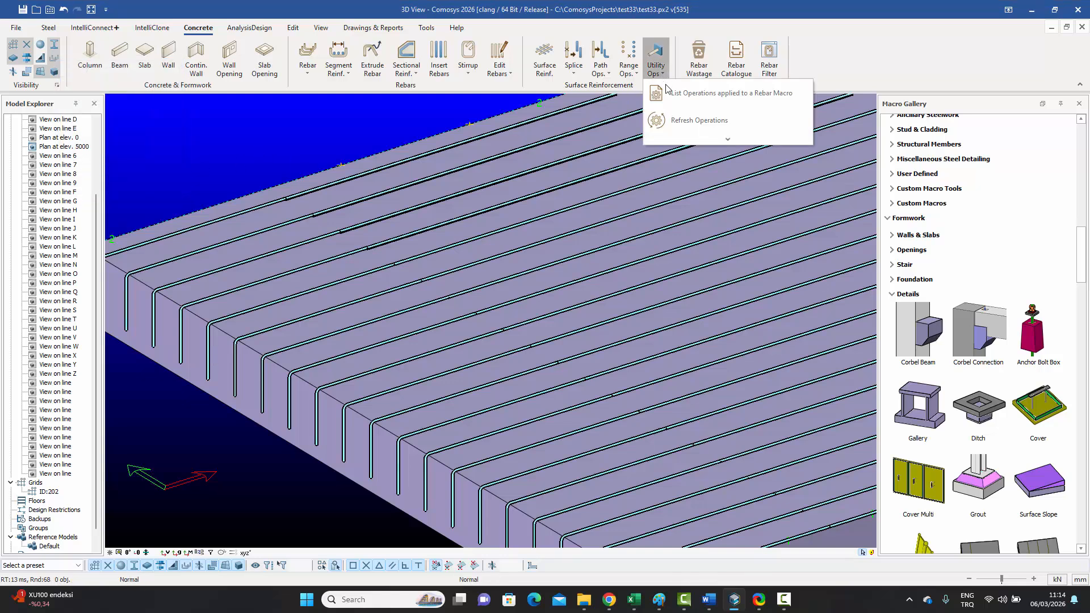
# Step: Refresh the rebar operations on the slab's rebar set
pyautogui.click(685, 120)
pyautogui.click(352, 206)
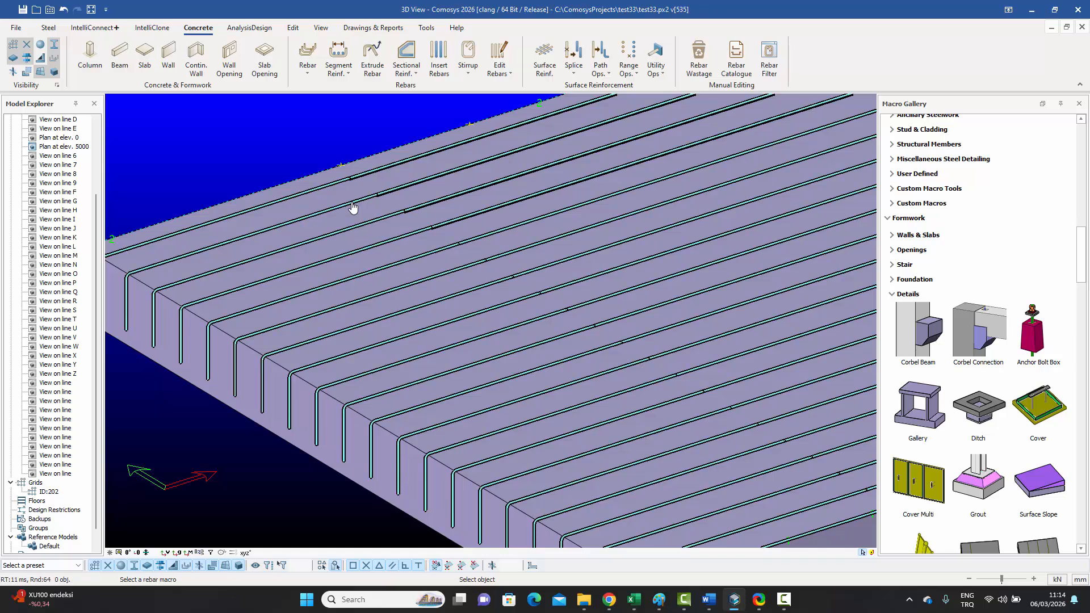
pyautogui.press('Escape')
pyautogui.scroll(-3, 338, 165)
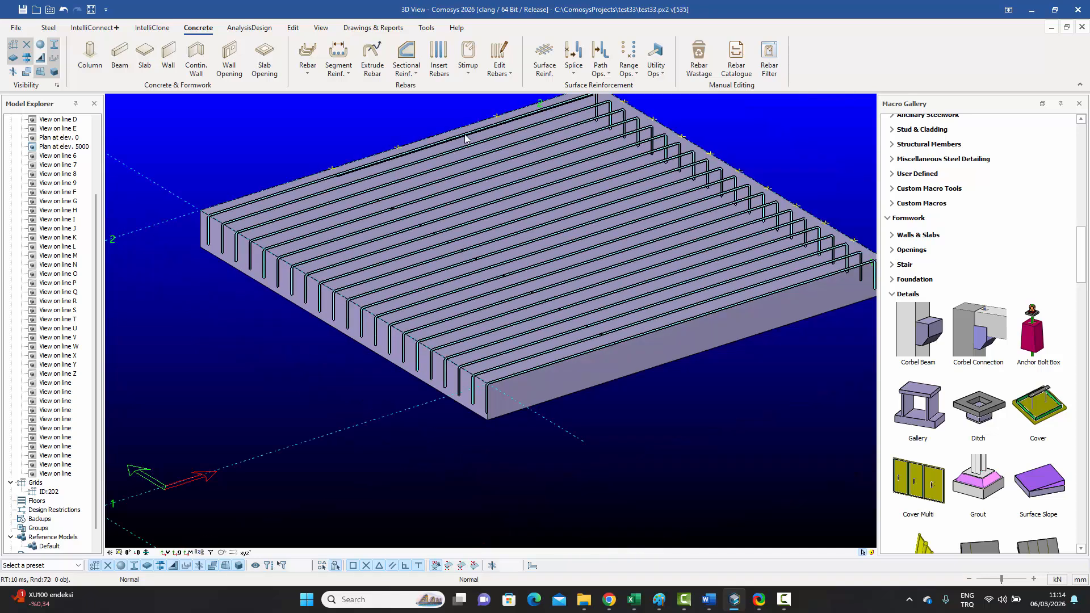
# Step: Delete the Divide-Delete operation from slab rebar macro 94194's operations list
pyautogui.click(656, 57)
pyautogui.click(687, 92)
pyautogui.click(660, 74)
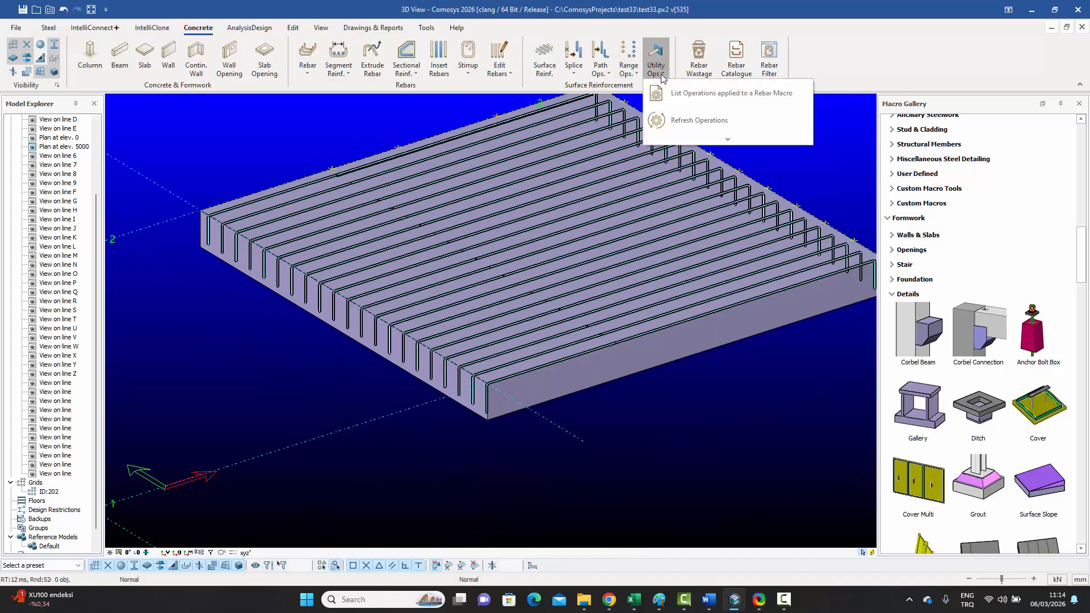
pyautogui.click(687, 120)
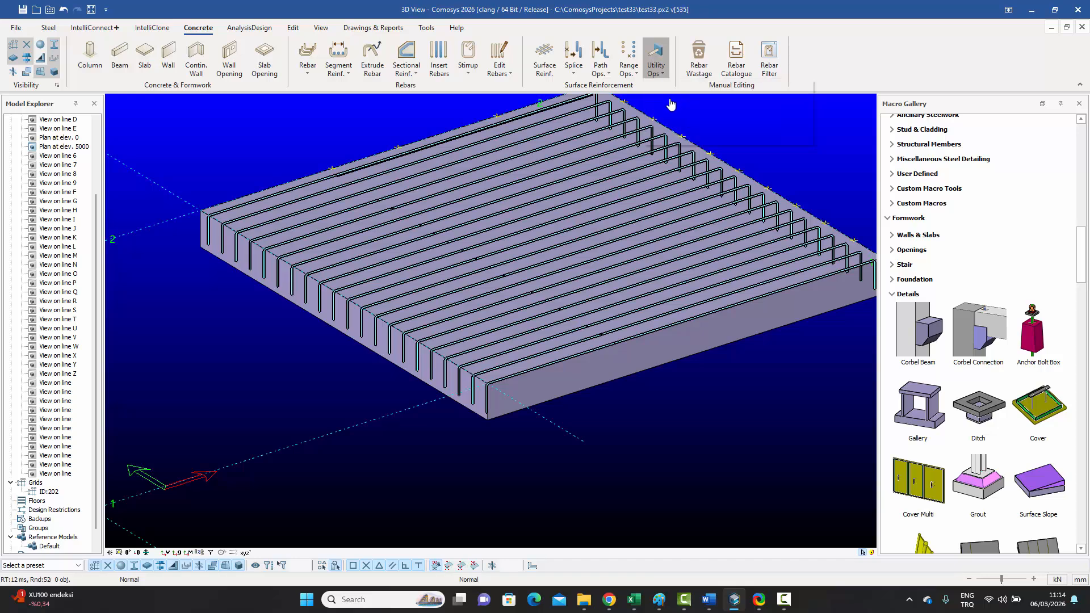
pyautogui.click(609, 158)
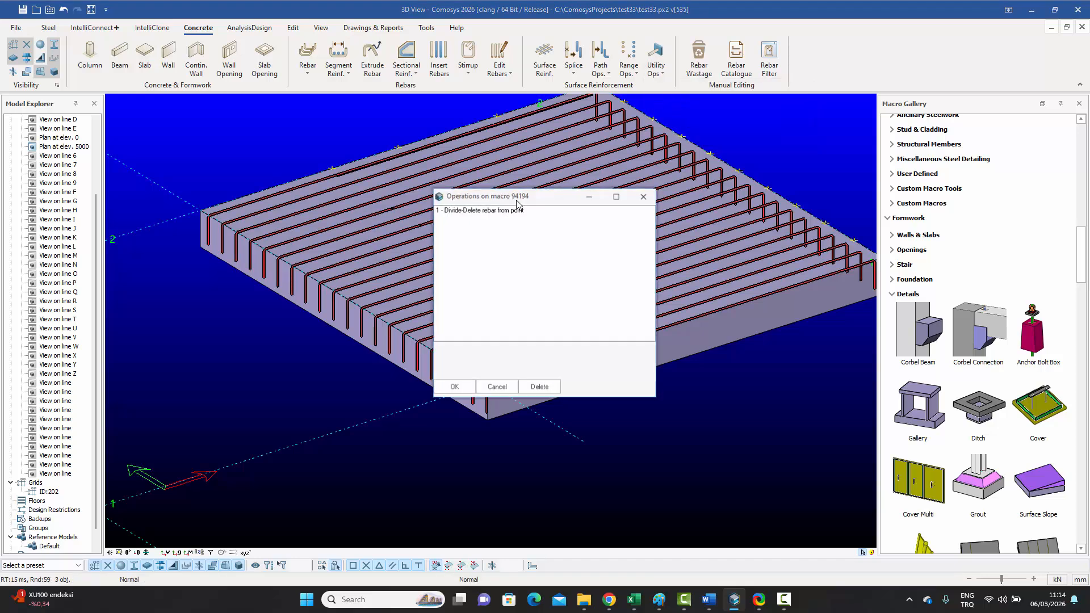
pyautogui.click(473, 211)
pyautogui.click(539, 387)
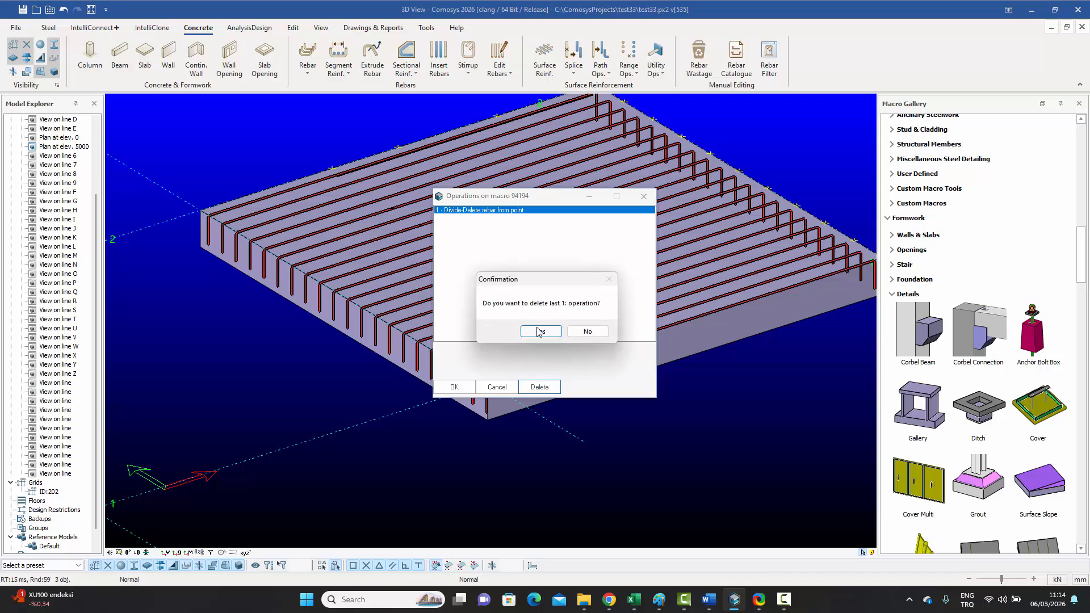
pyautogui.click(539, 331)
pyautogui.click(454, 387)
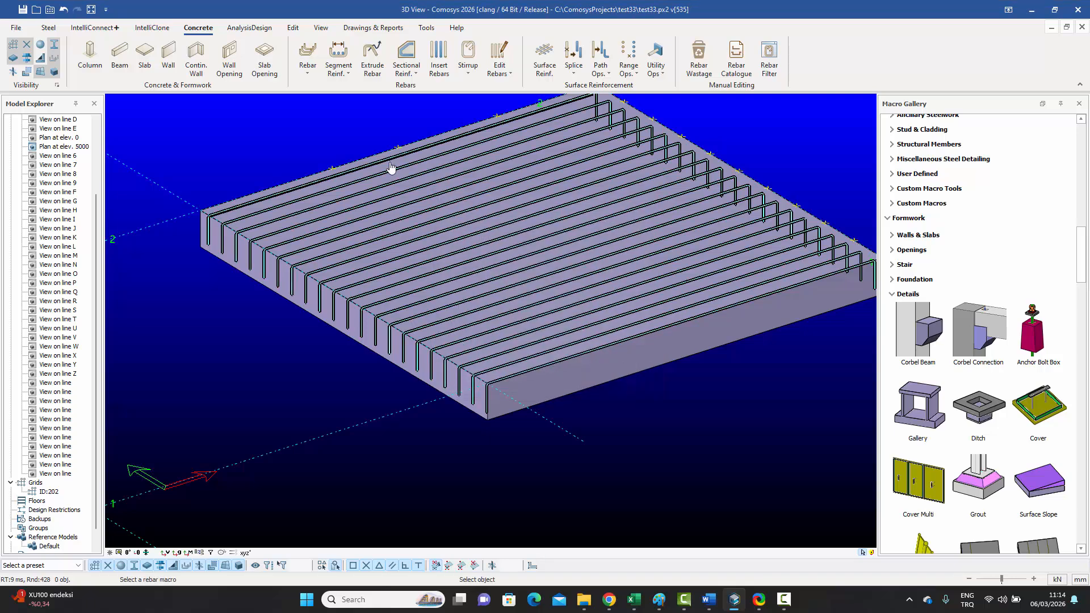
pyautogui.press('Escape')
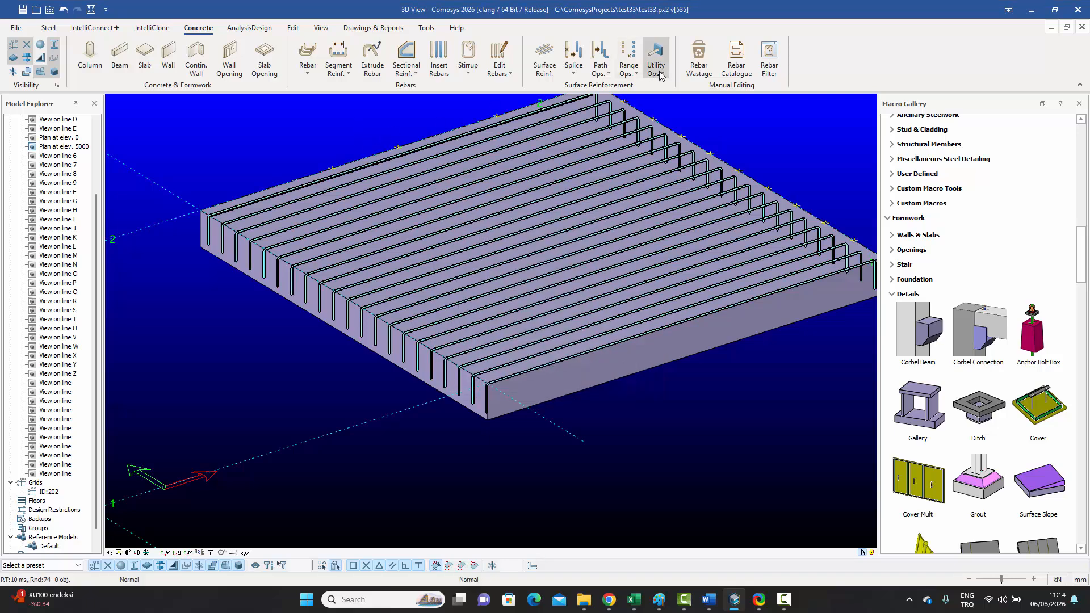
# Step: Divide the footing bar set at a slab-edge point, keeping the side toward the picked slab corner
pyautogui.click(600, 63)
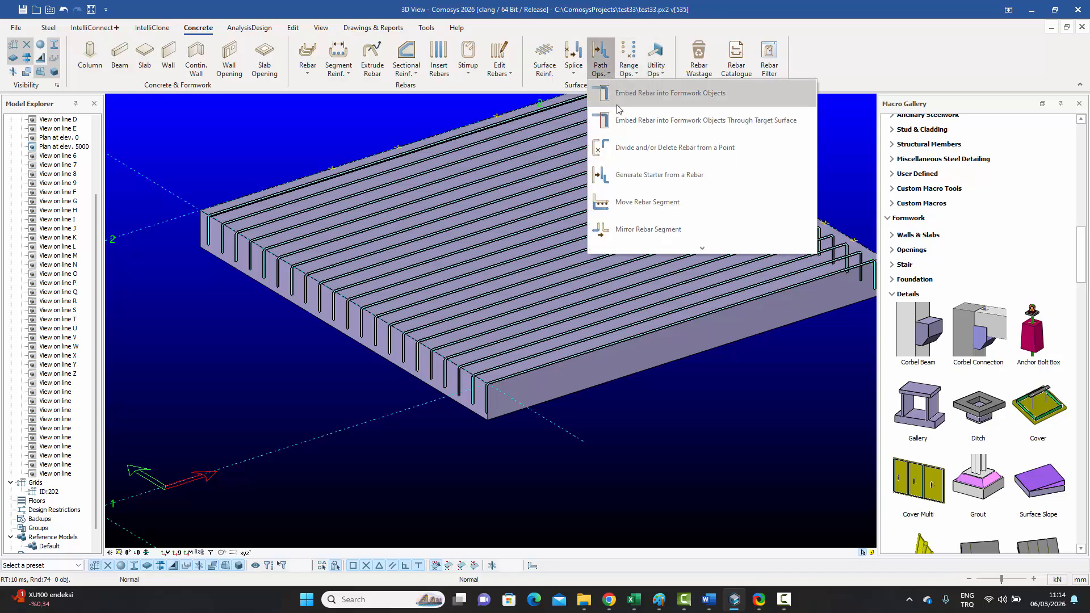
pyautogui.click(620, 148)
pyautogui.click(443, 186)
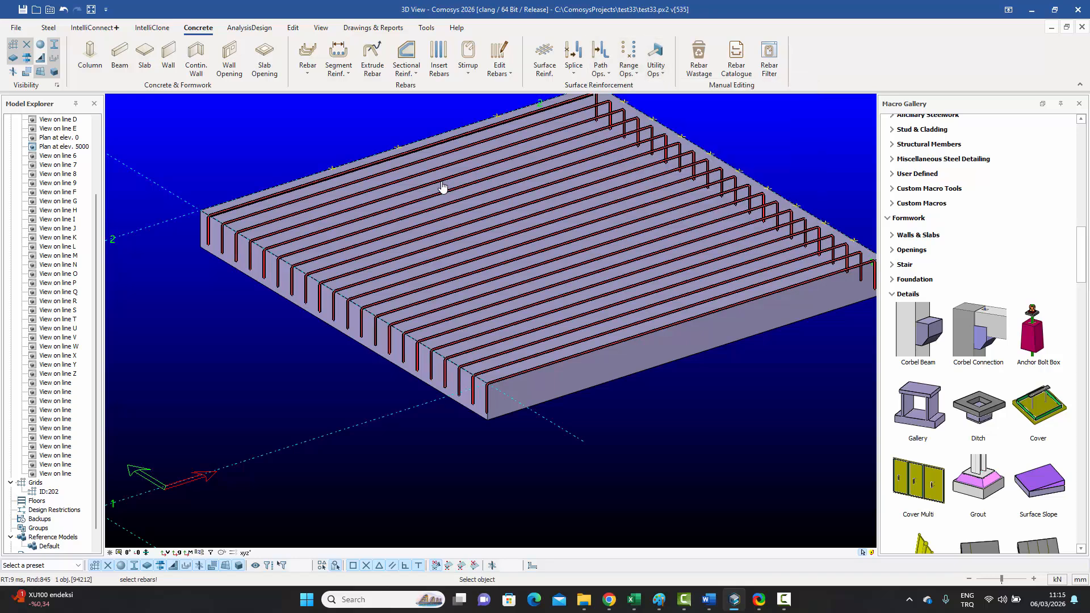
pyautogui.rightClick(442, 186)
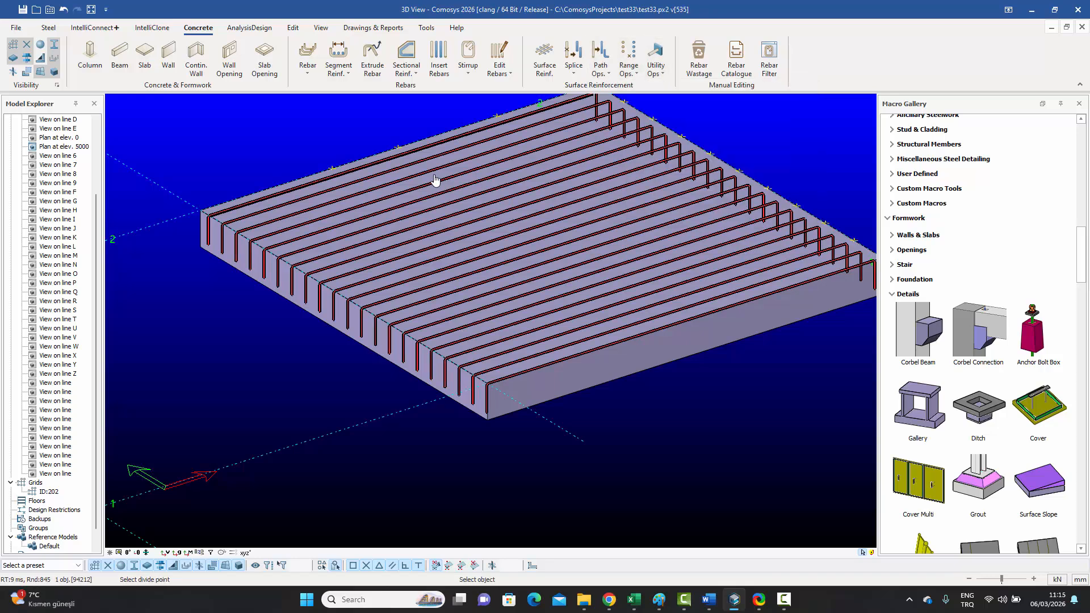
pyautogui.click(334, 170)
pyautogui.scroll(-2, 523, 186)
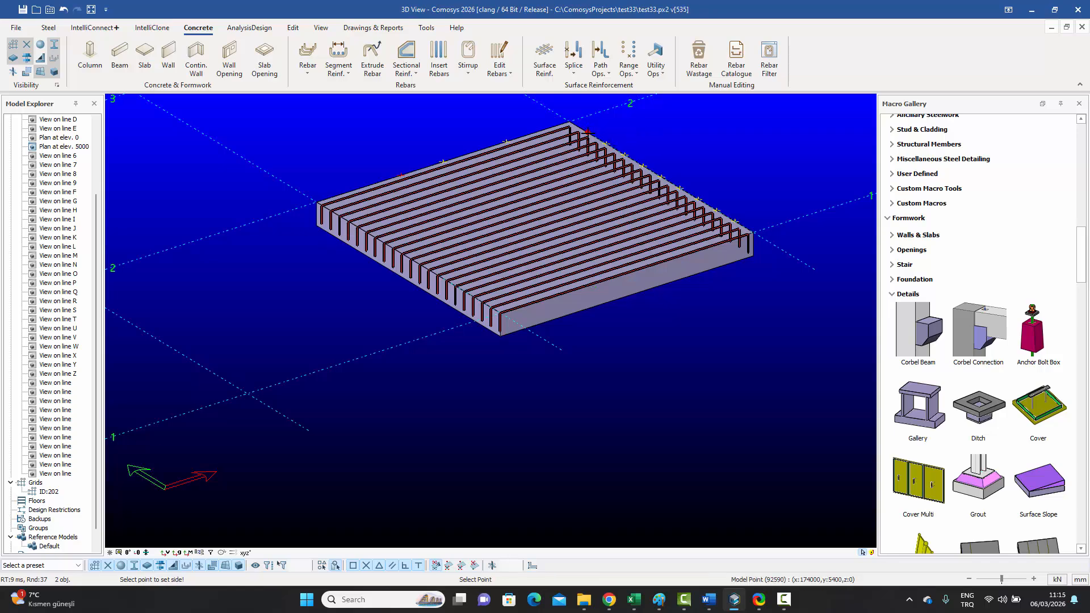
pyautogui.click(587, 131)
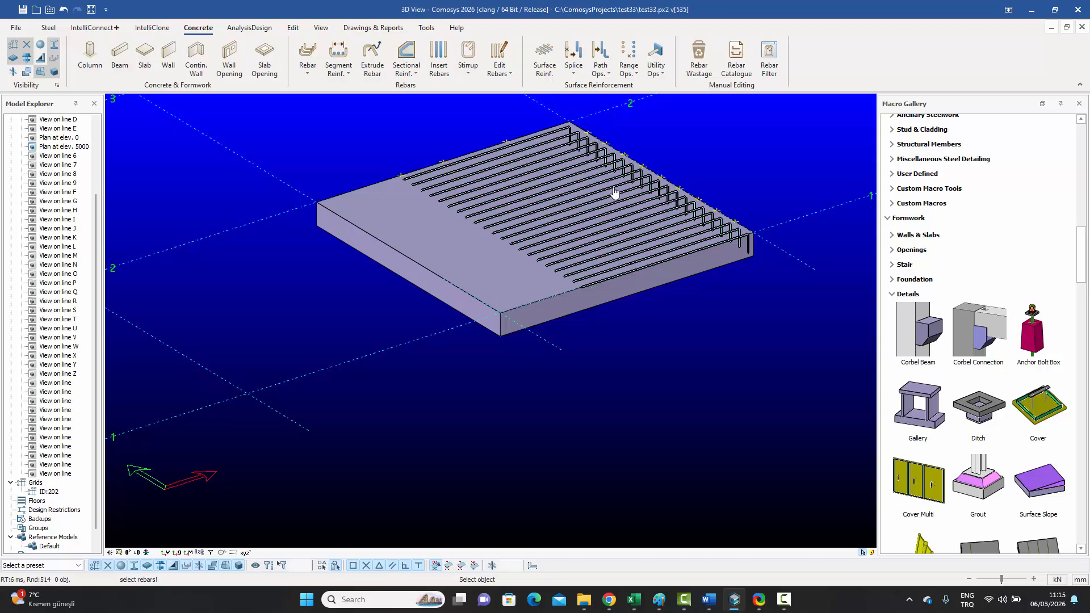
pyautogui.press('Escape')
# Step: Change the footing surface reinforcement bar spacing from 300 to 400
pyautogui.click(589, 233)
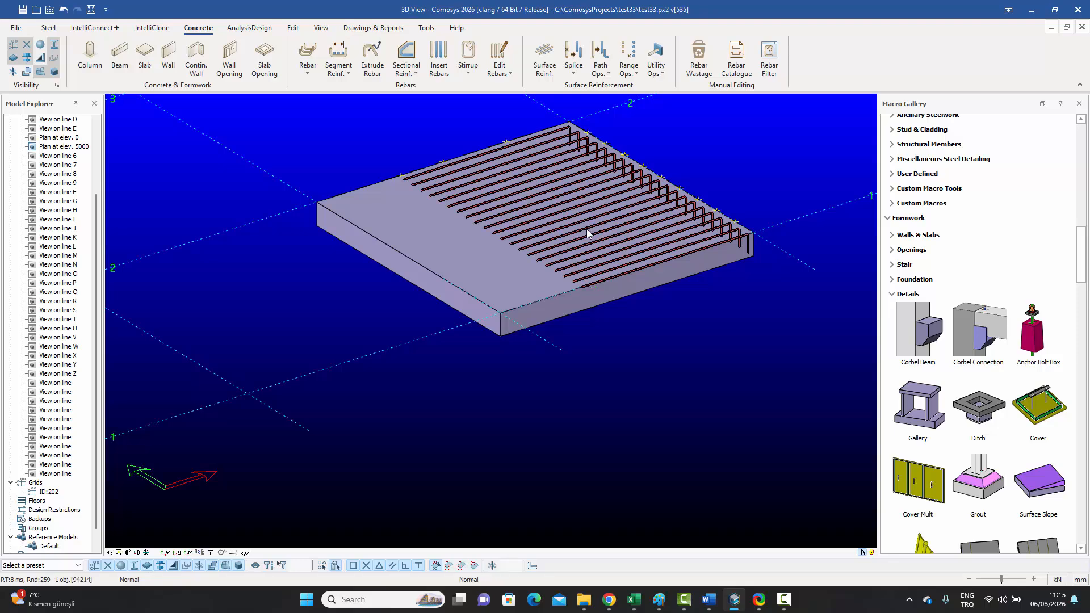
pyautogui.click(587, 233)
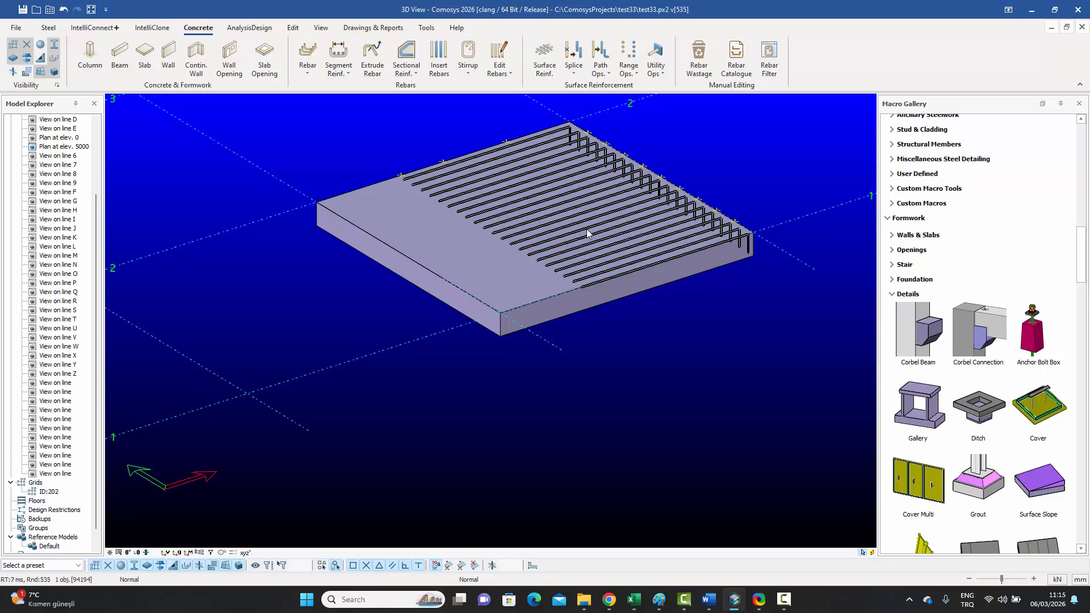
pyautogui.doubleClick(588, 233)
pyautogui.moveTo(540, 223); pyautogui.dragTo(720, 207)
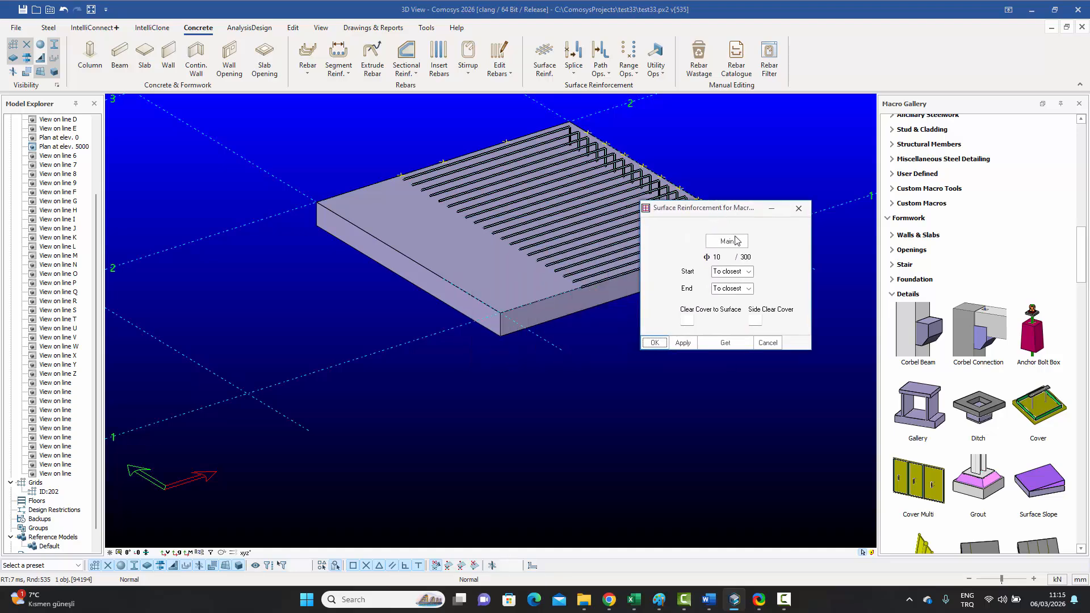
pyautogui.doubleClick(746, 257)
pyautogui.write('400')
pyautogui.click(655, 343)
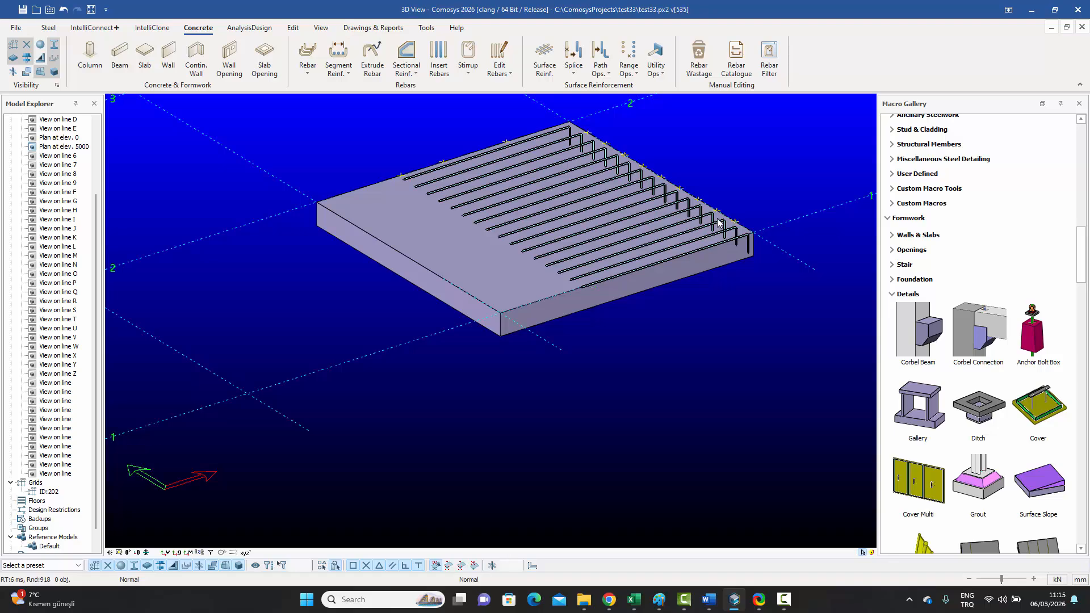
# Step: Box-select the footing bars' cut point on the slab edge and bring up its context menu
pyautogui.scroll(-4, 470, 310)
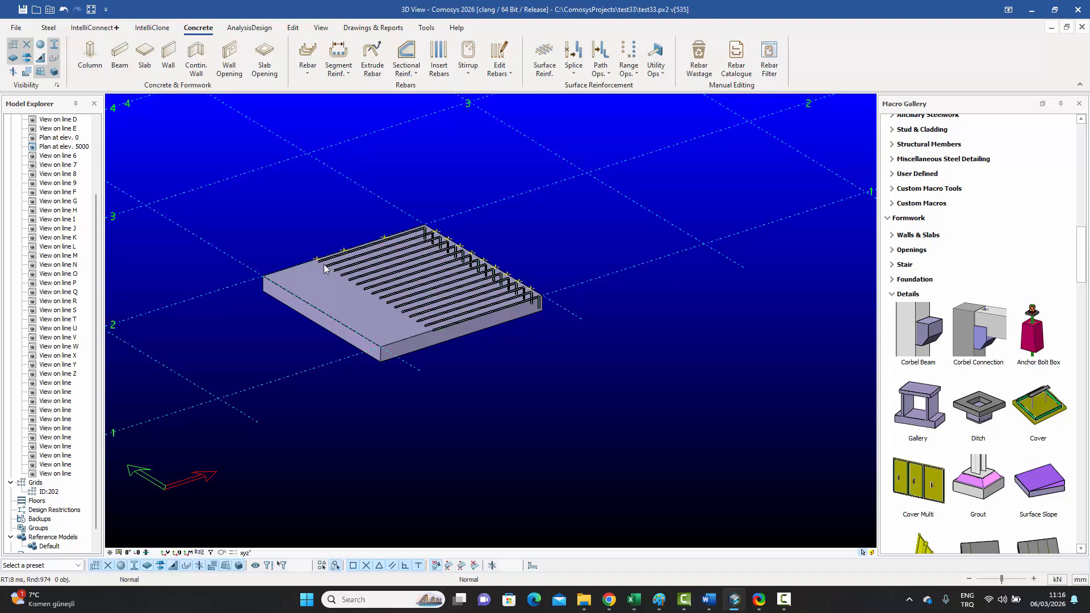
pyautogui.scroll(5, 326, 267)
pyautogui.click(312, 248)
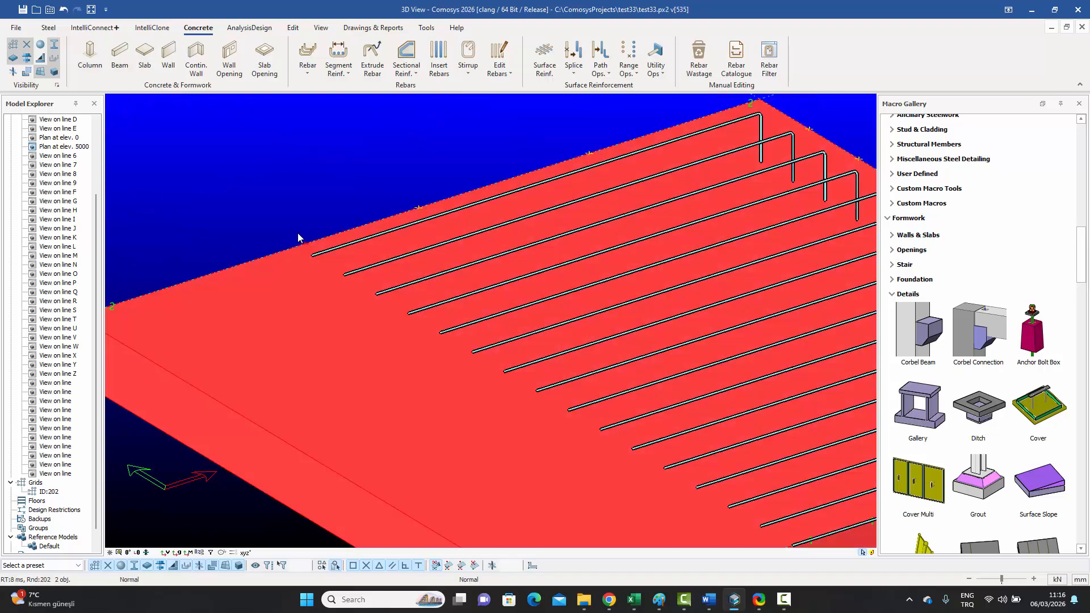
pyautogui.press('Escape')
pyautogui.moveTo(297, 232); pyautogui.dragTo(313, 249)
pyautogui.rightClick(313, 210)
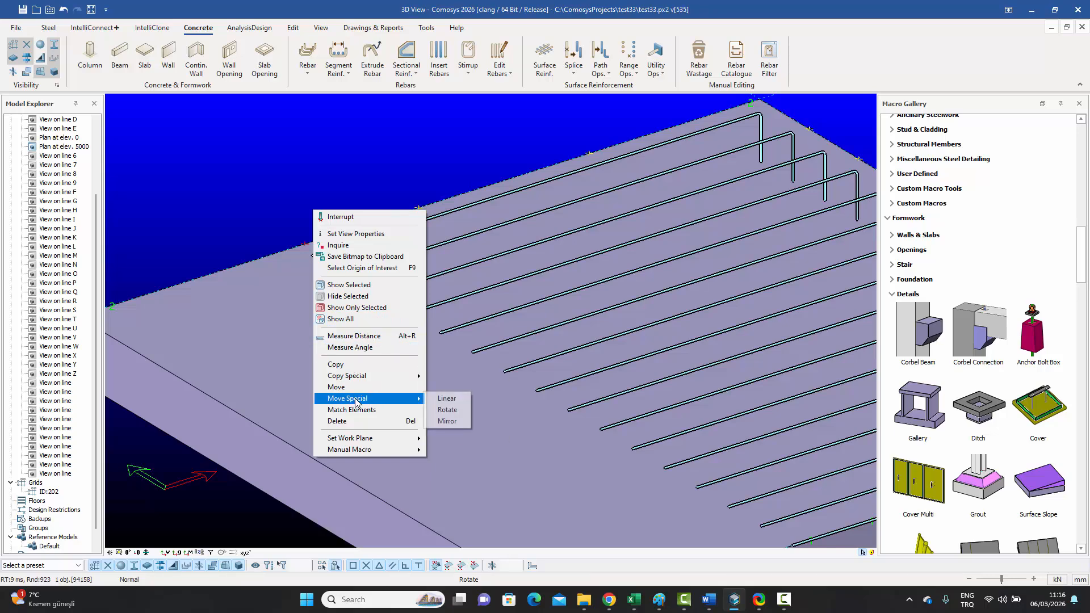
# Step: Move the cut point -250 along X using Move by Distance
pyautogui.click(447, 398)
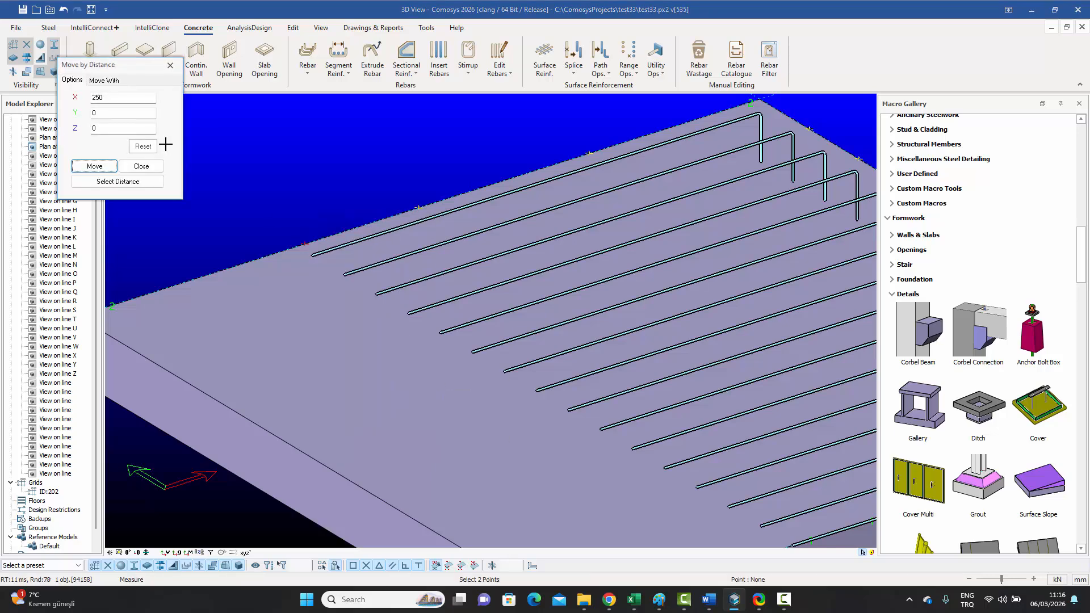
pyautogui.click(94, 98)
pyautogui.write('-')
pyautogui.click(107, 167)
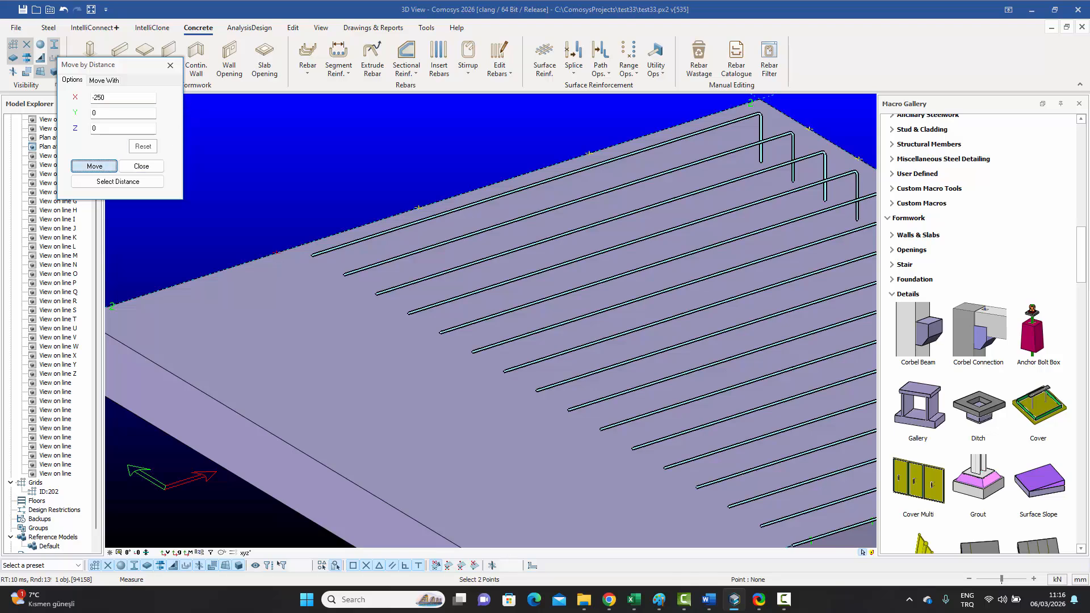
pyautogui.click(141, 165)
pyautogui.scroll(-3, 316, 202)
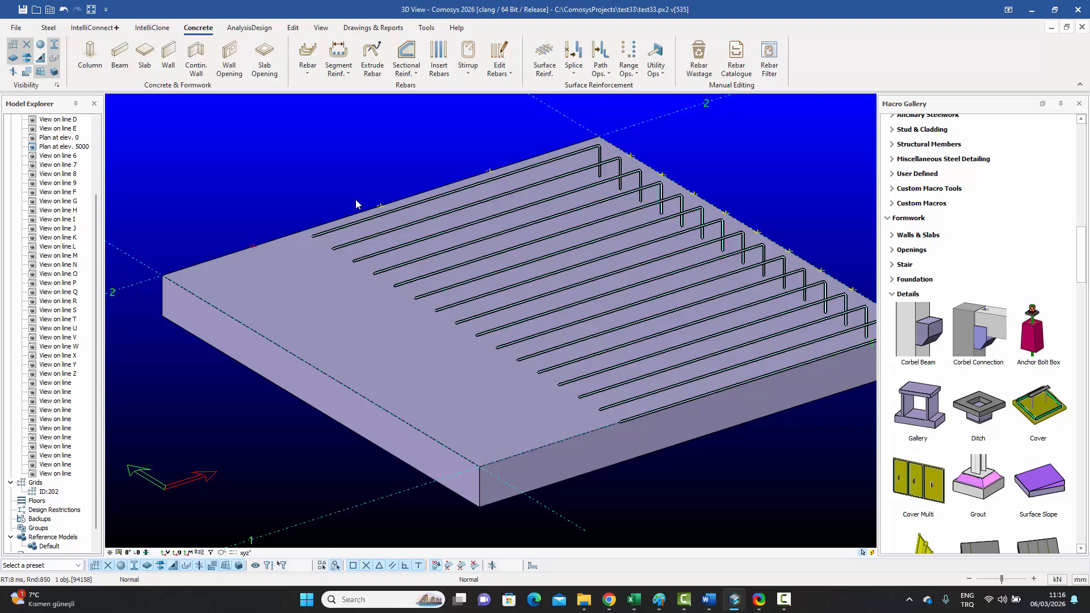
# Step: List the operations applied to the footing bar set's rebar macro
pyautogui.moveTo(356, 199); pyautogui.dragTo(339, 201, button='middle')
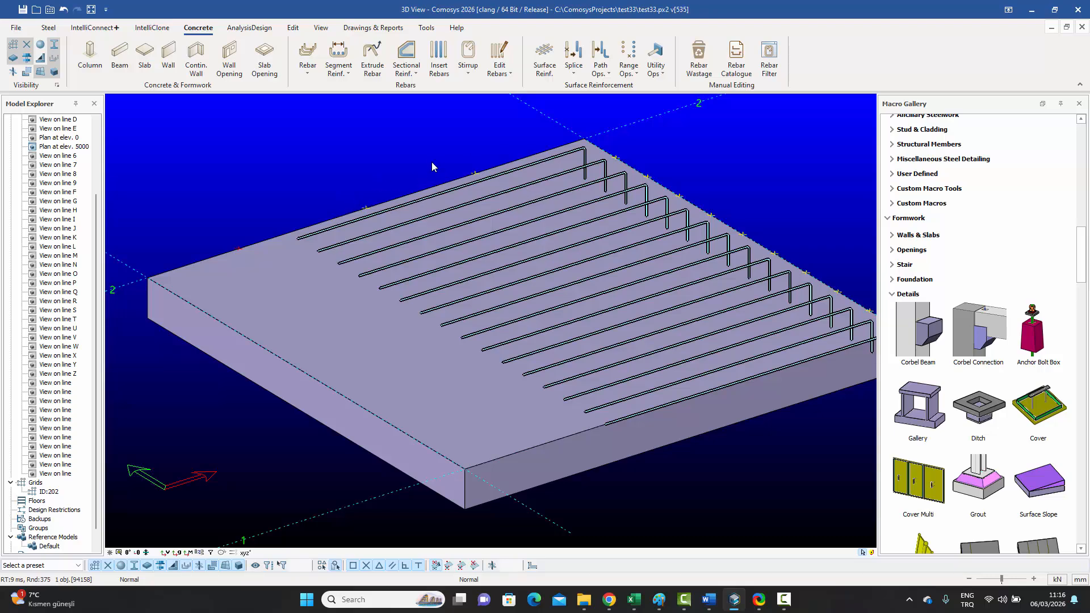
pyautogui.click(656, 57)
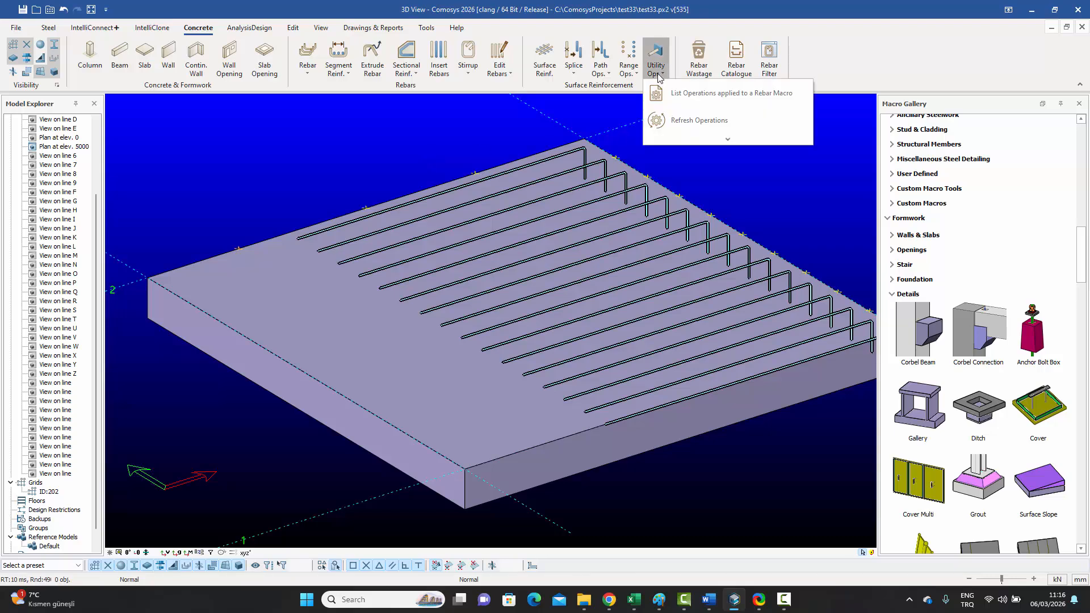
pyautogui.click(673, 100)
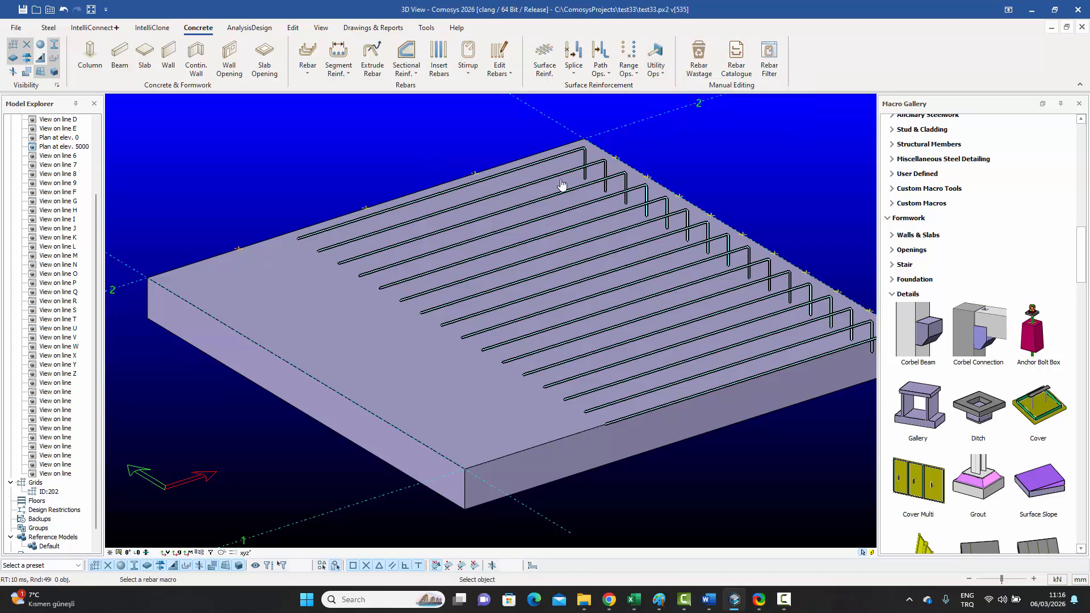
pyautogui.click(502, 218)
pyautogui.click(502, 217)
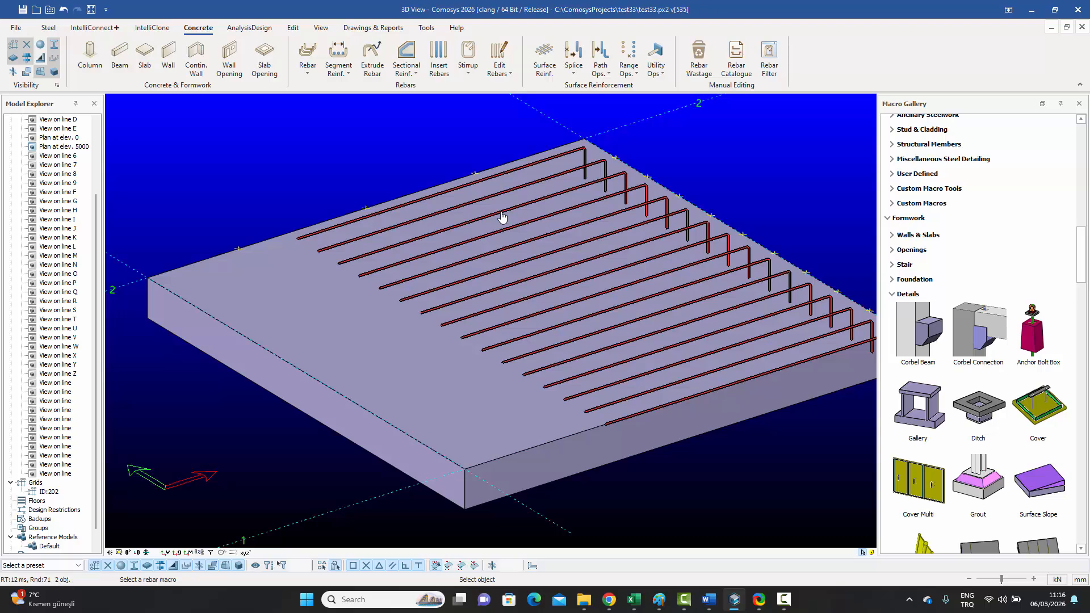
pyautogui.press('Escape')
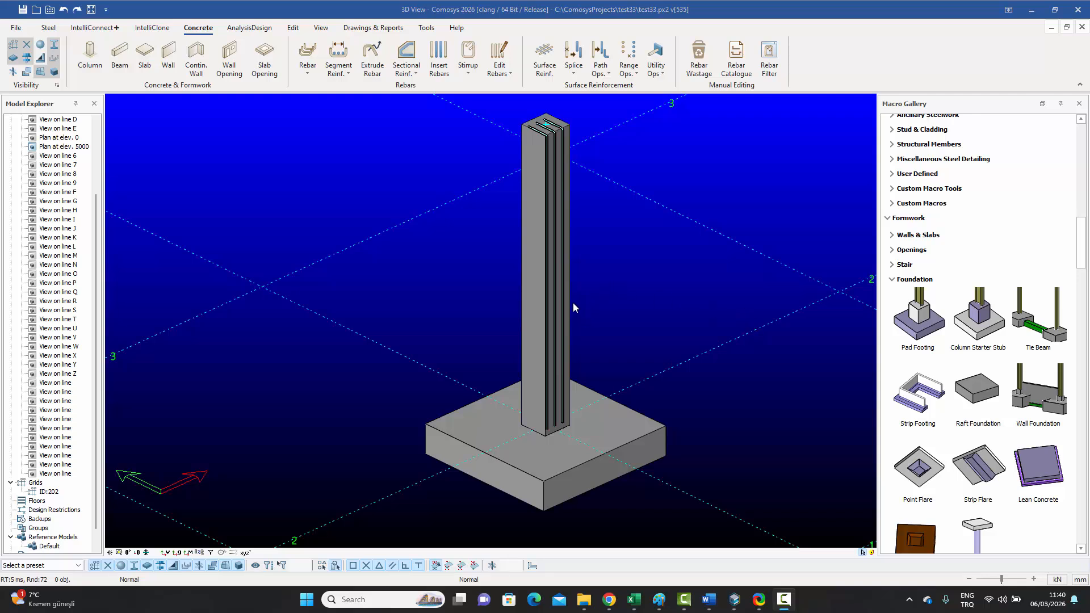
# Step: Start Generate Starter from a Rebar on a column bar, then dismiss the reinforcement dialog unchanged
pyautogui.click(602, 67)
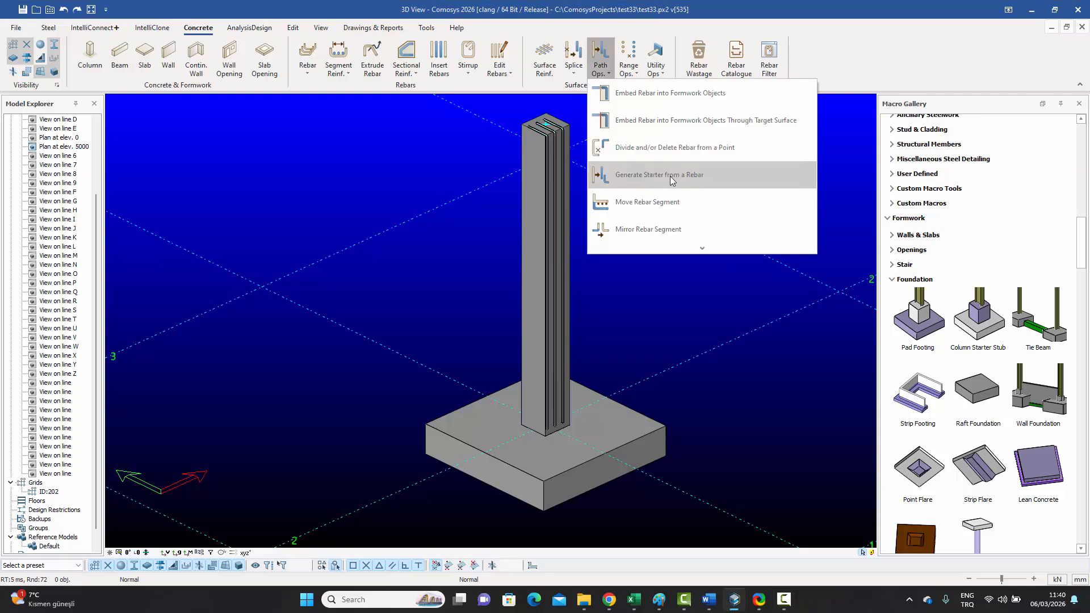
pyautogui.click(603, 175)
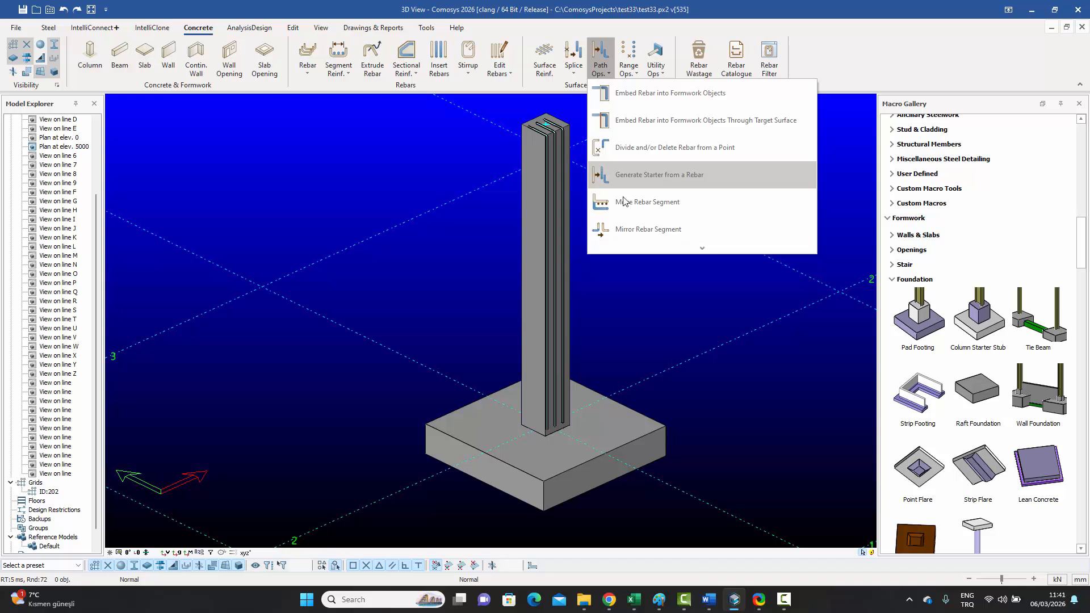
pyautogui.click(565, 177)
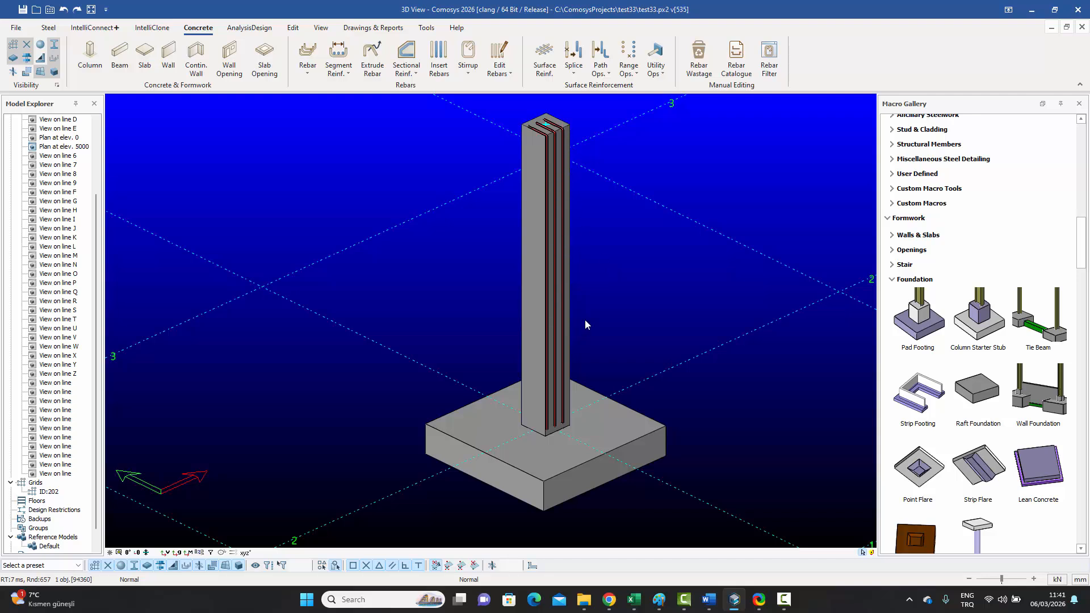
pyautogui.press('Return')
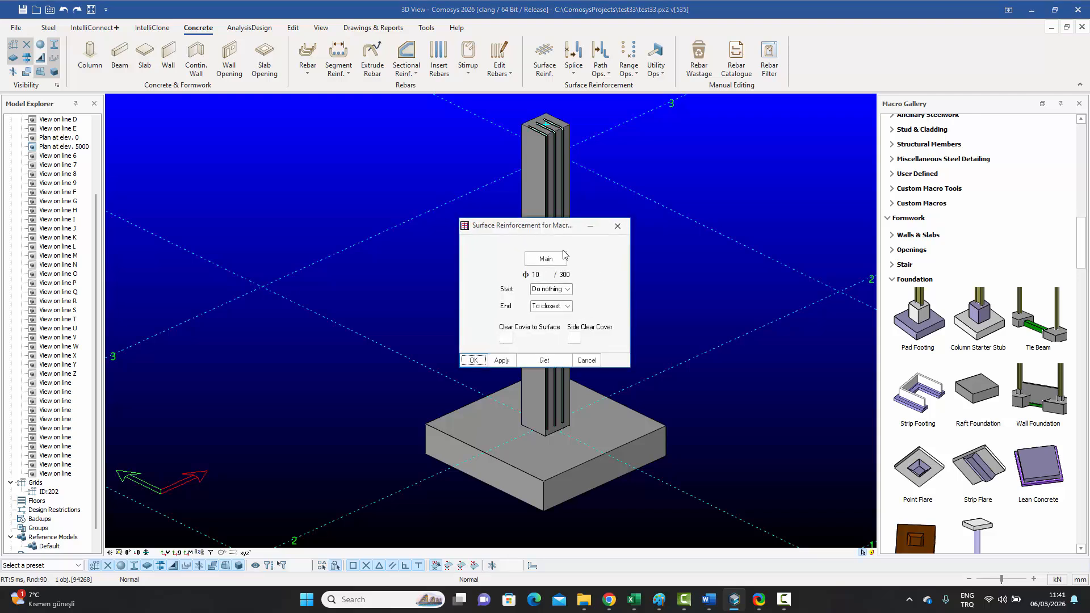
pyautogui.moveTo(541, 227); pyautogui.dragTo(750, 189)
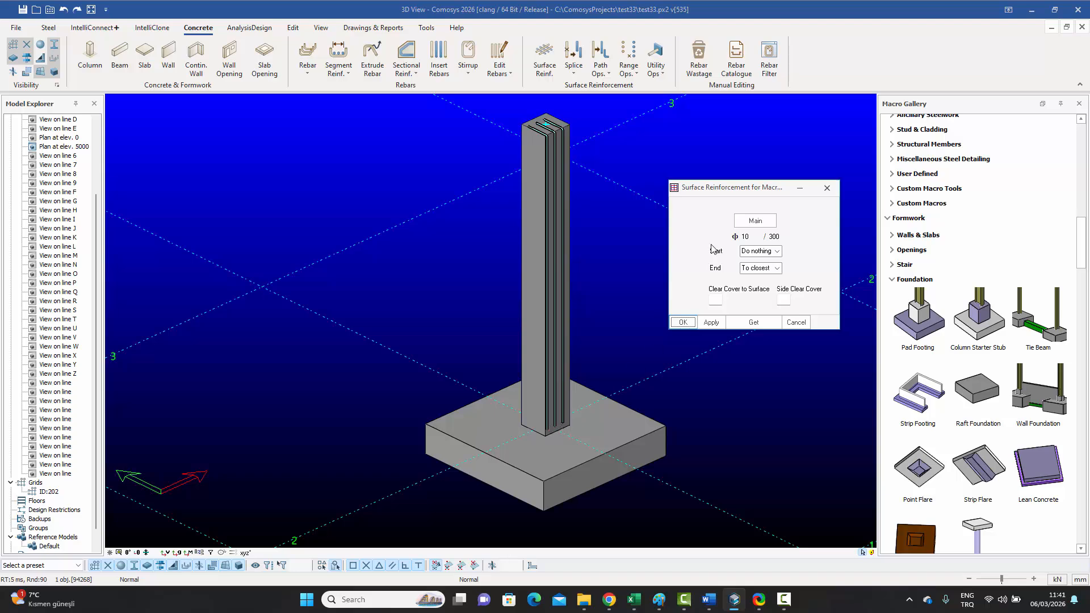
pyautogui.click(824, 189)
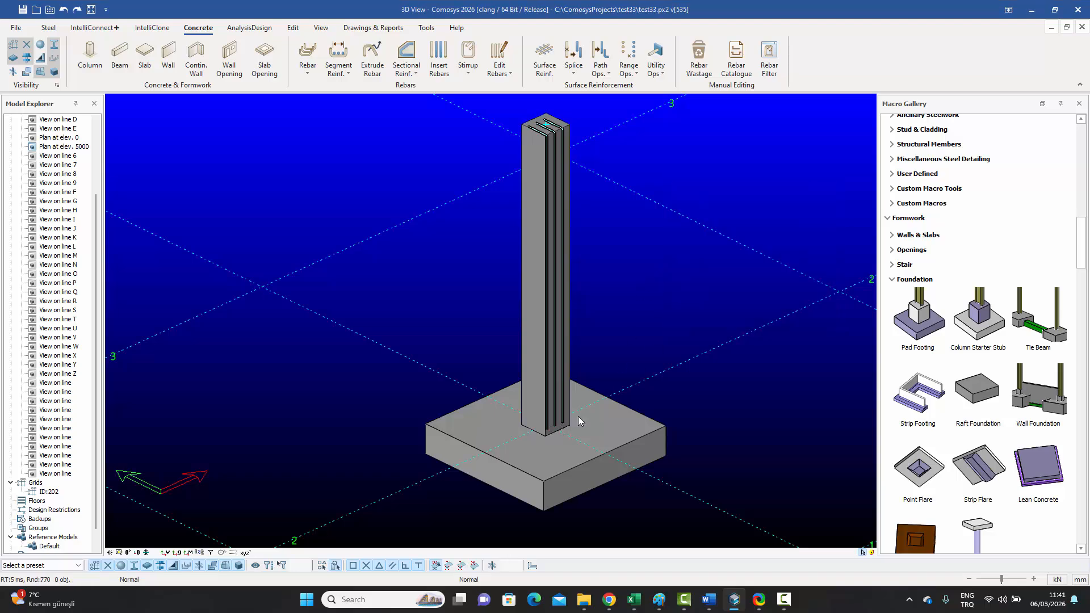
pyautogui.scroll(2, 562, 351)
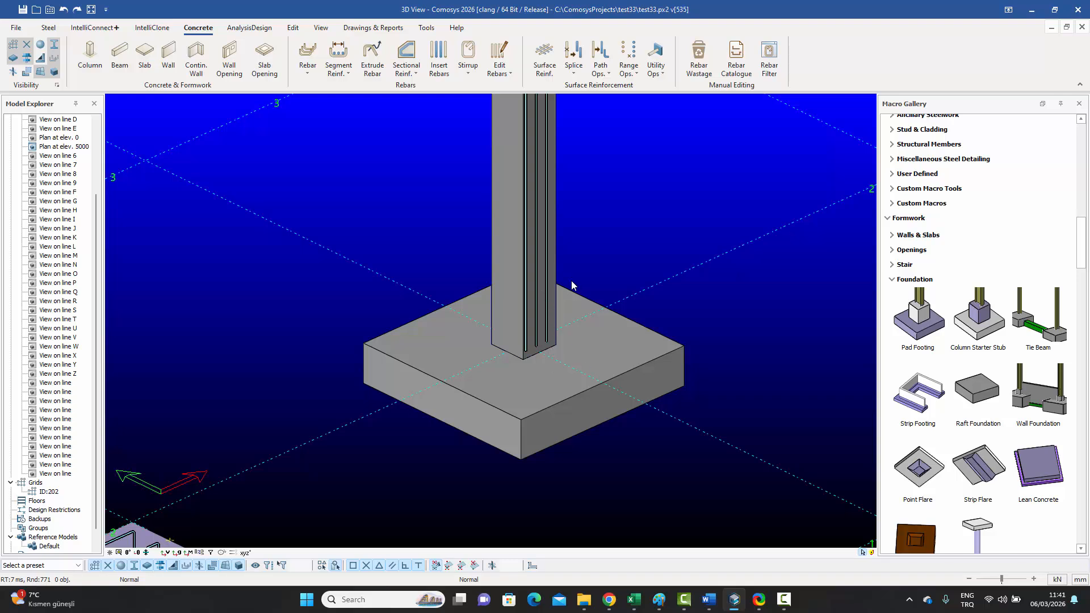
pyautogui.click(608, 74)
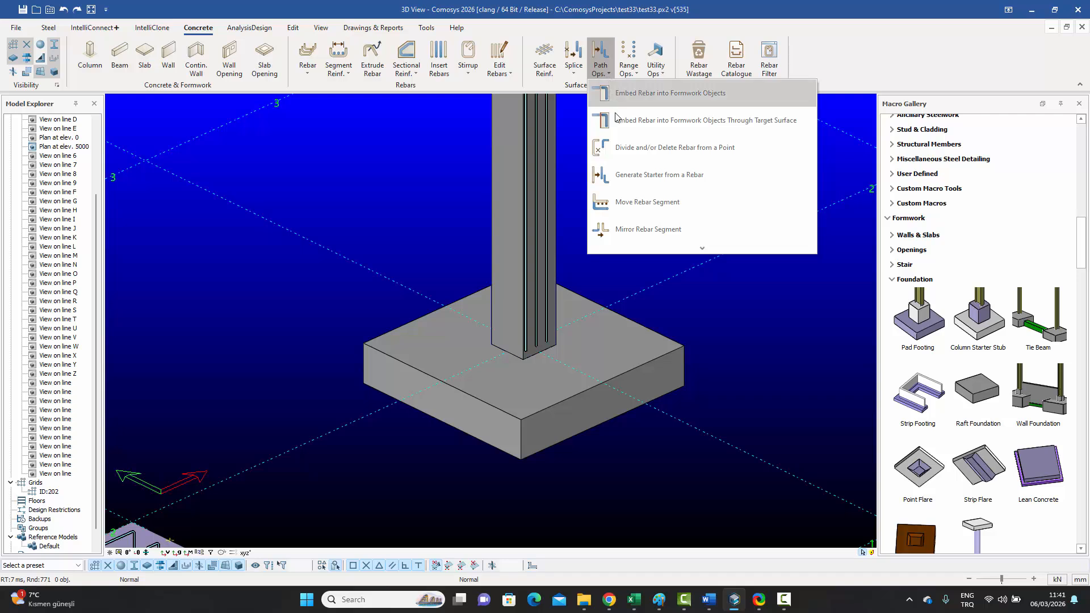
# Step: Generate starters from a rebar, accept the end detail data, and set length to 80 × bar diameter
pyautogui.click(657, 177)
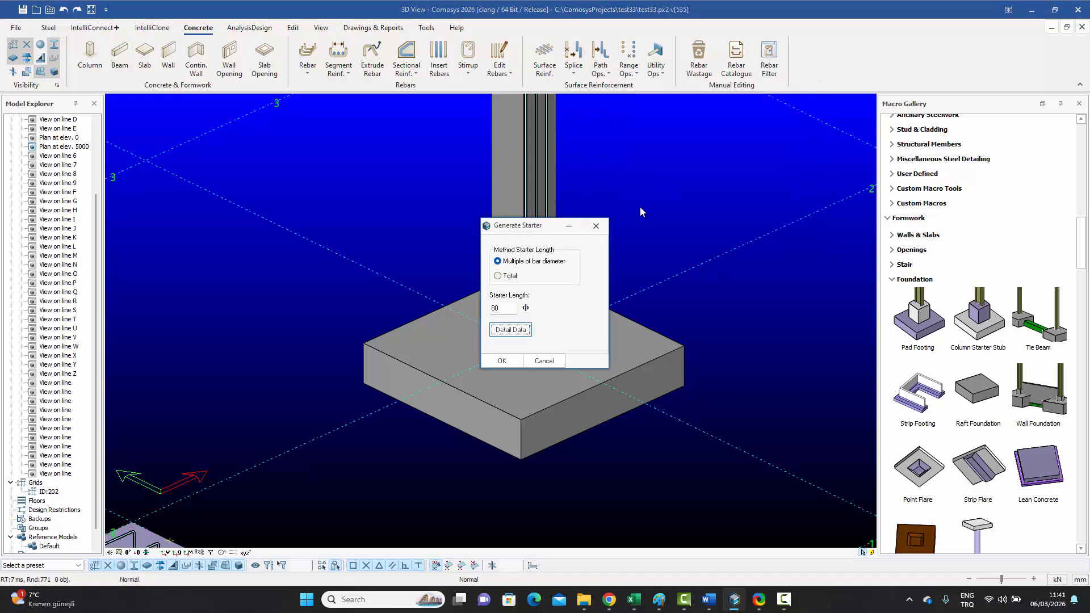
pyautogui.moveTo(527, 225); pyautogui.dragTo(718, 165)
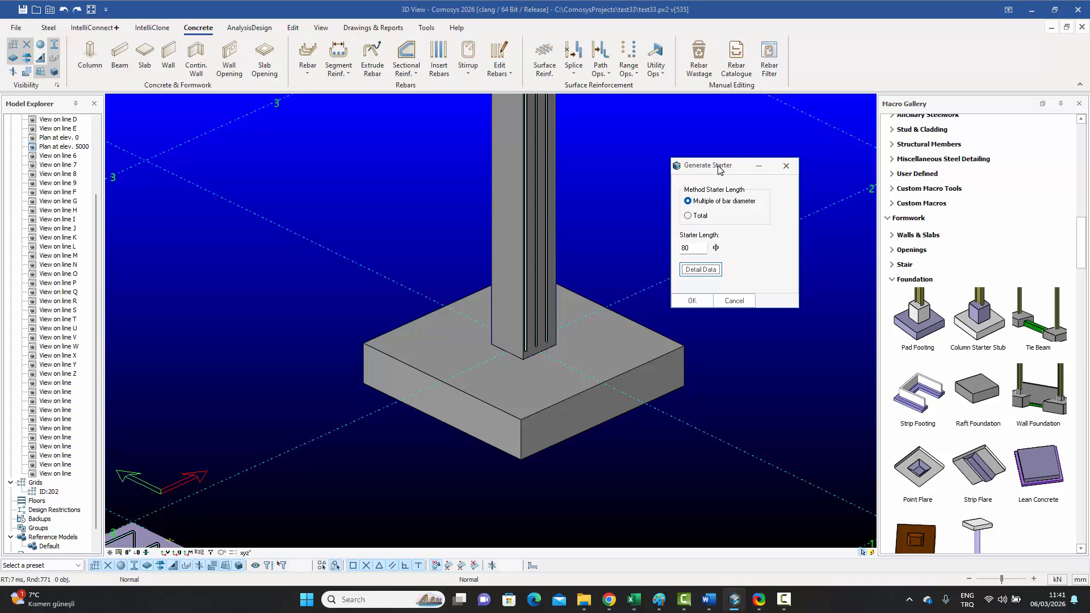
pyautogui.click(700, 270)
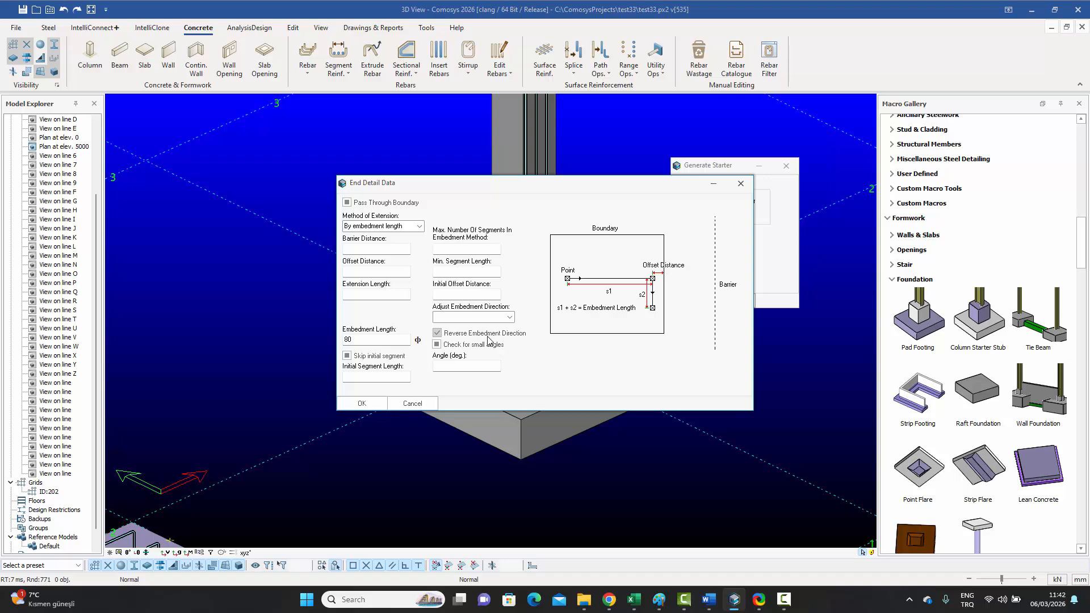
pyautogui.click(362, 403)
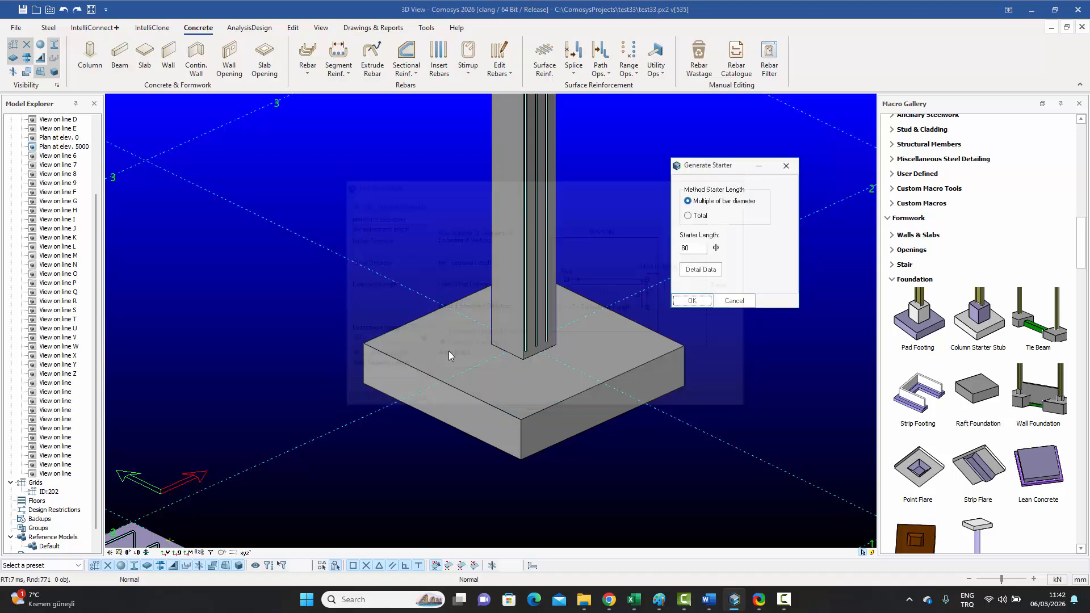
pyautogui.click(691, 302)
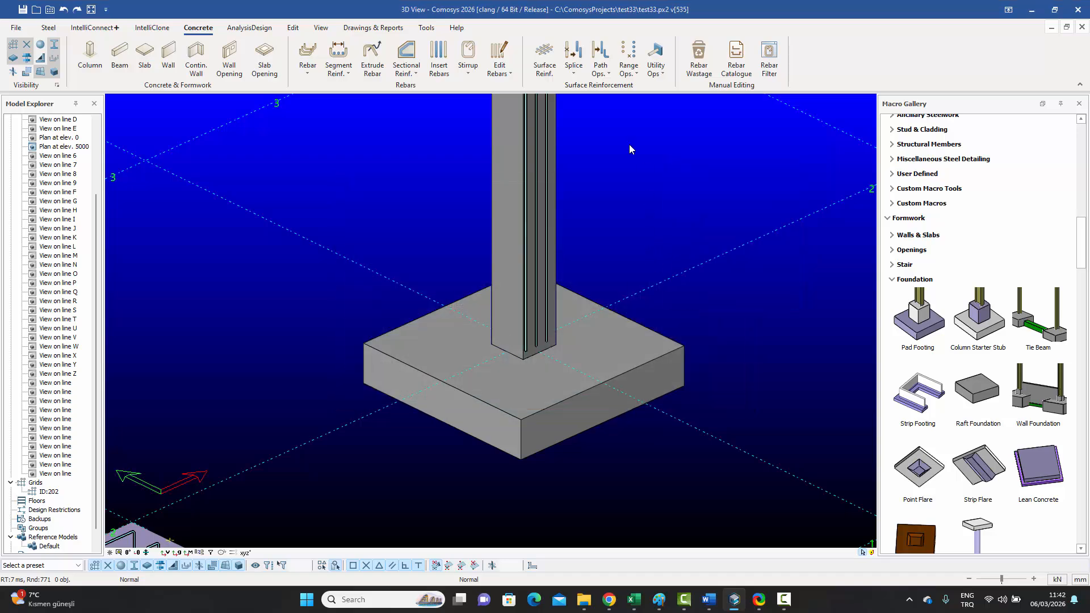
# Step: Generate starters from the column rebar's bottom end, bending them into the pad footing
pyautogui.click(610, 75)
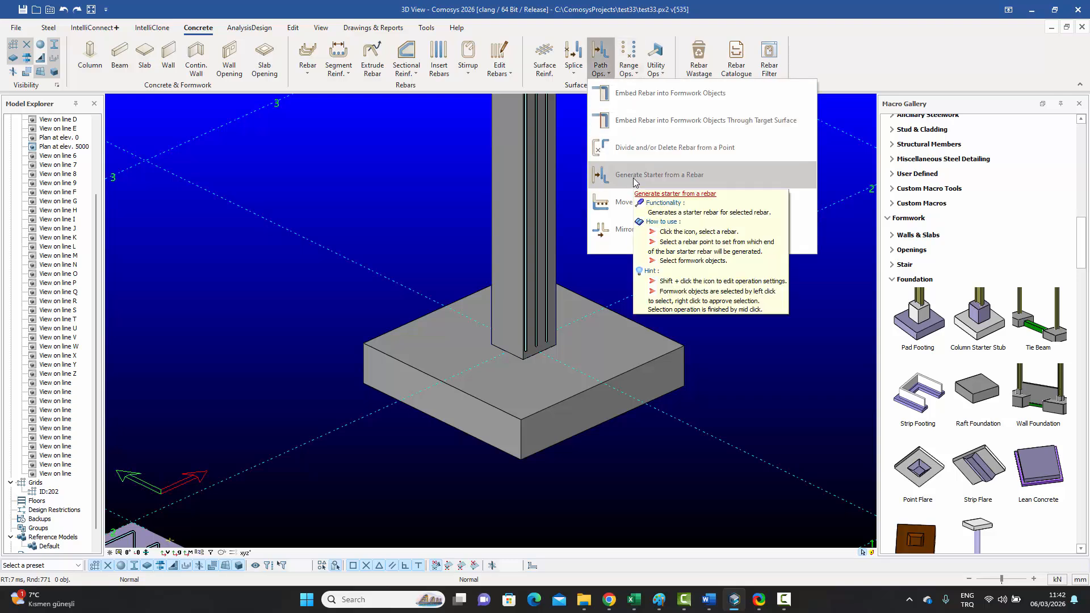
pyautogui.click(659, 175)
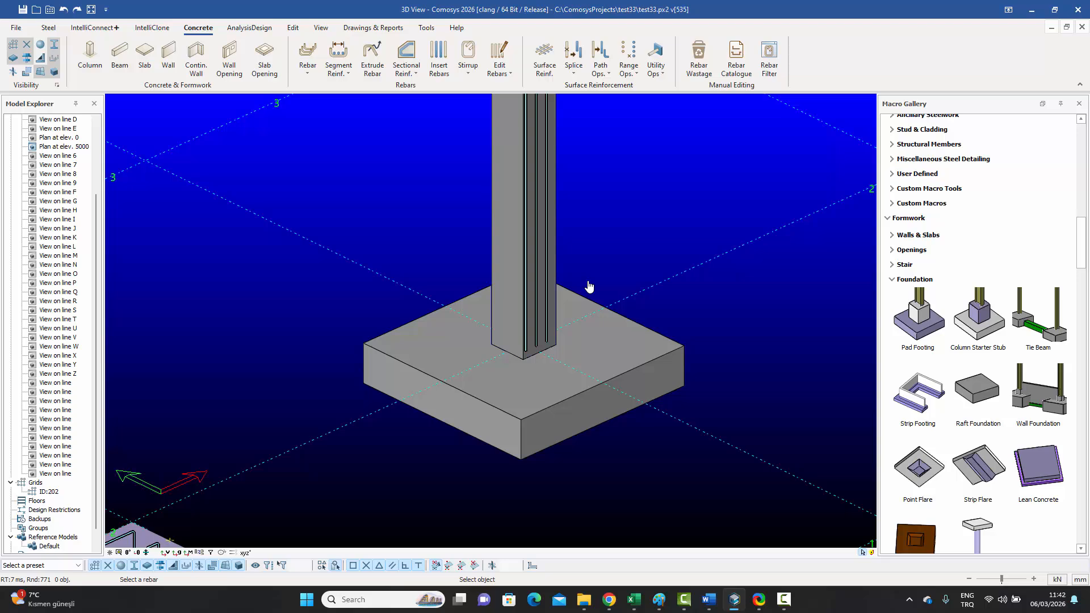
pyautogui.click(549, 318)
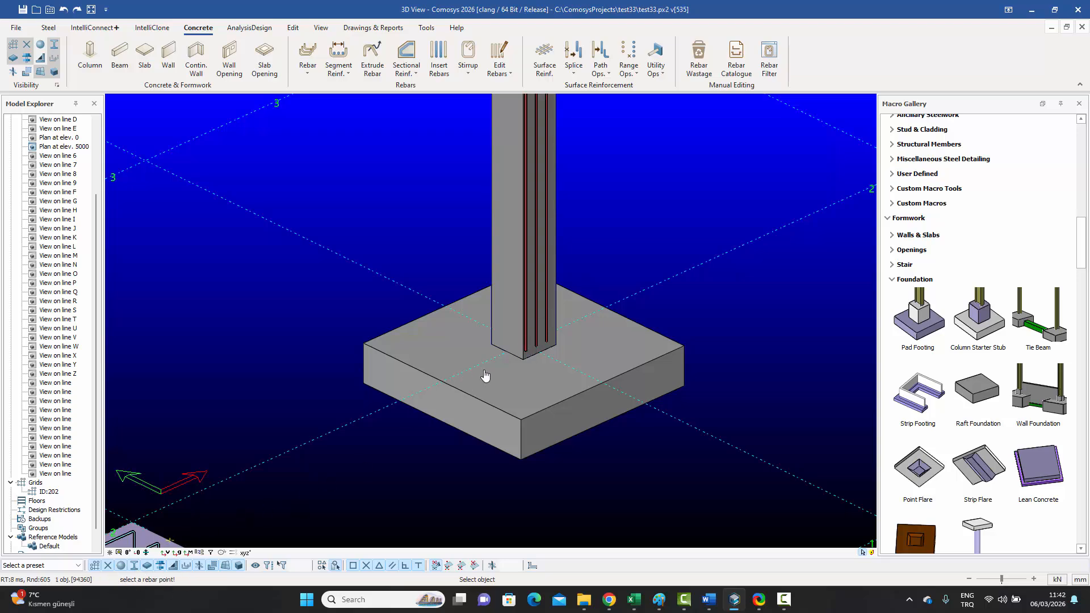
pyautogui.scroll(-2, 491, 384)
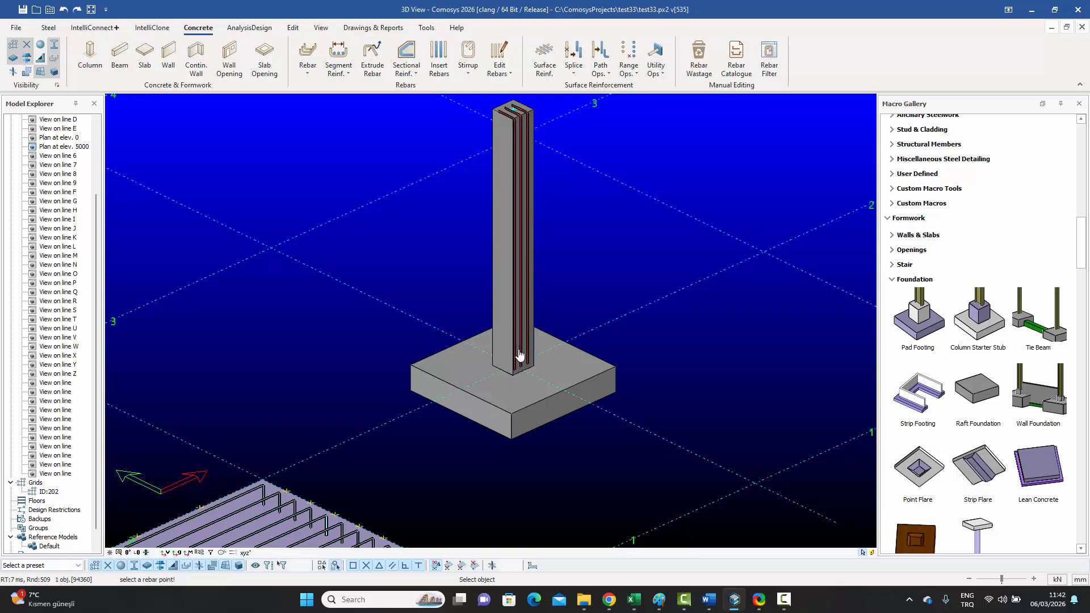
pyautogui.scroll(3, 545, 381)
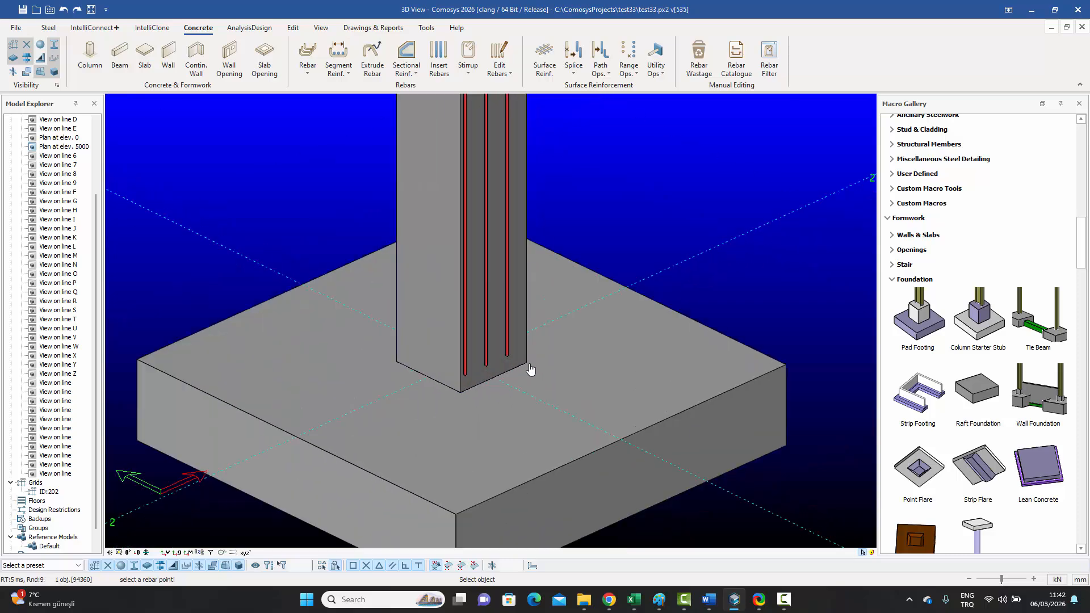
pyautogui.click(495, 352)
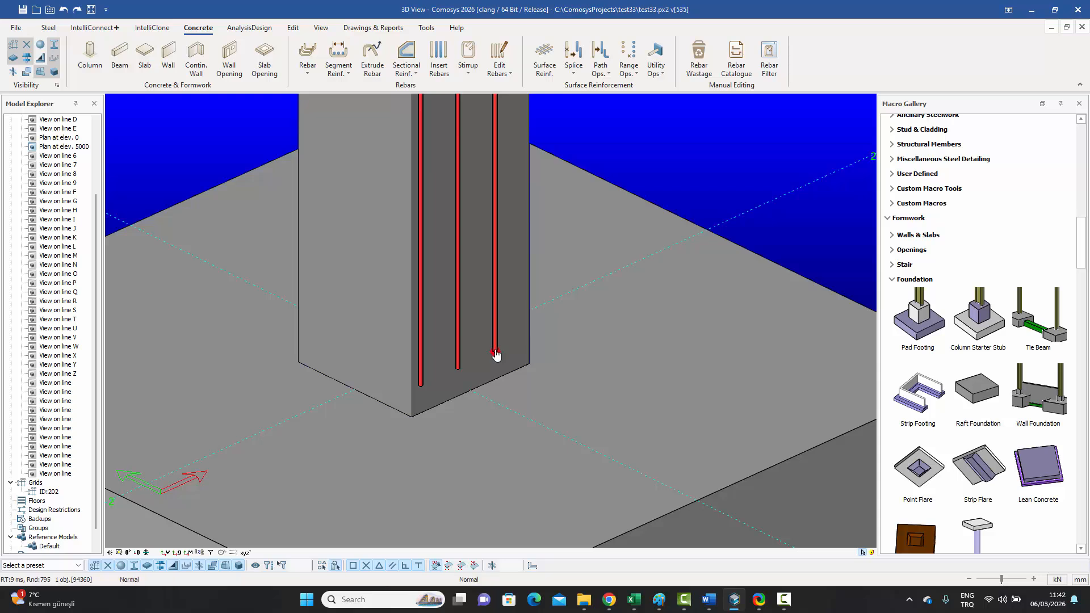
pyautogui.scroll(-2, 527, 281)
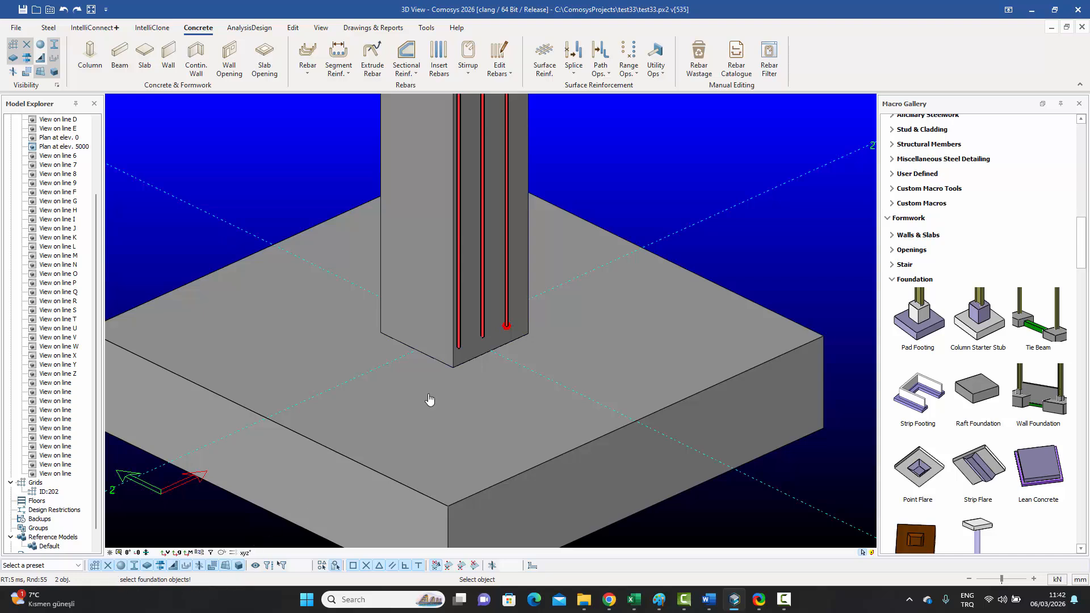
pyautogui.click(629, 334)
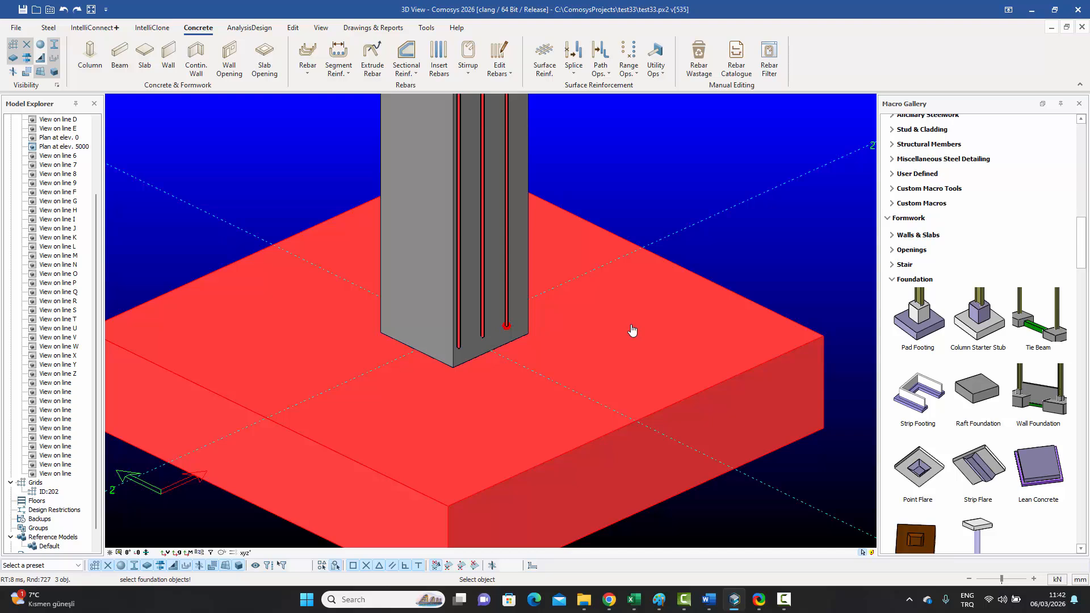
pyautogui.rightClick(631, 326)
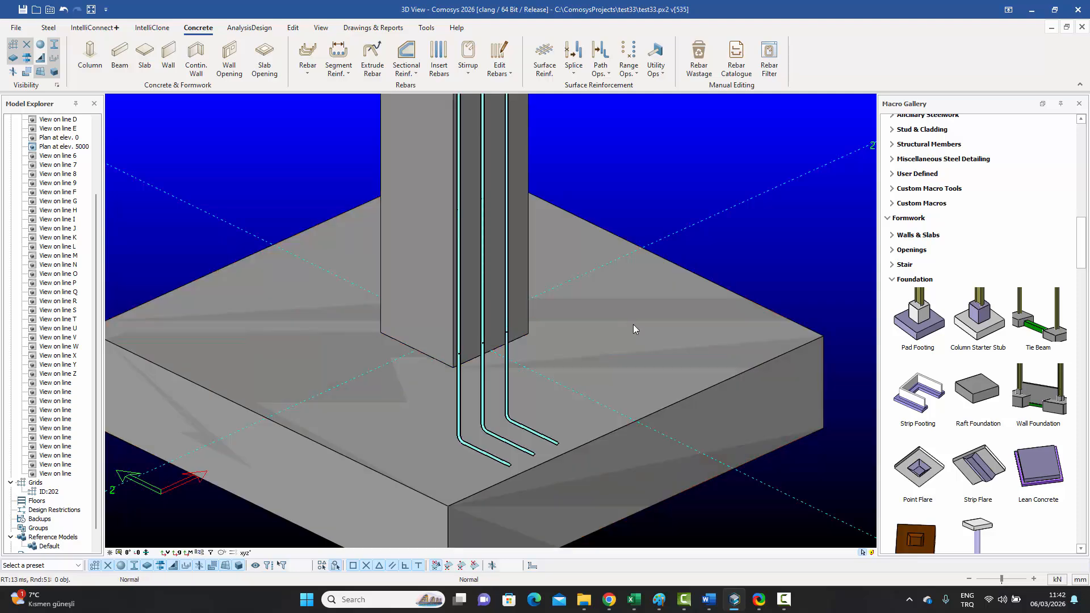
# Step: Inspect the bent starter bars around the footing and select the column's face bar set
pyautogui.scroll(1, 632, 328)
pyautogui.moveTo(510, 388); pyautogui.dragTo(549, 288, button='middle')
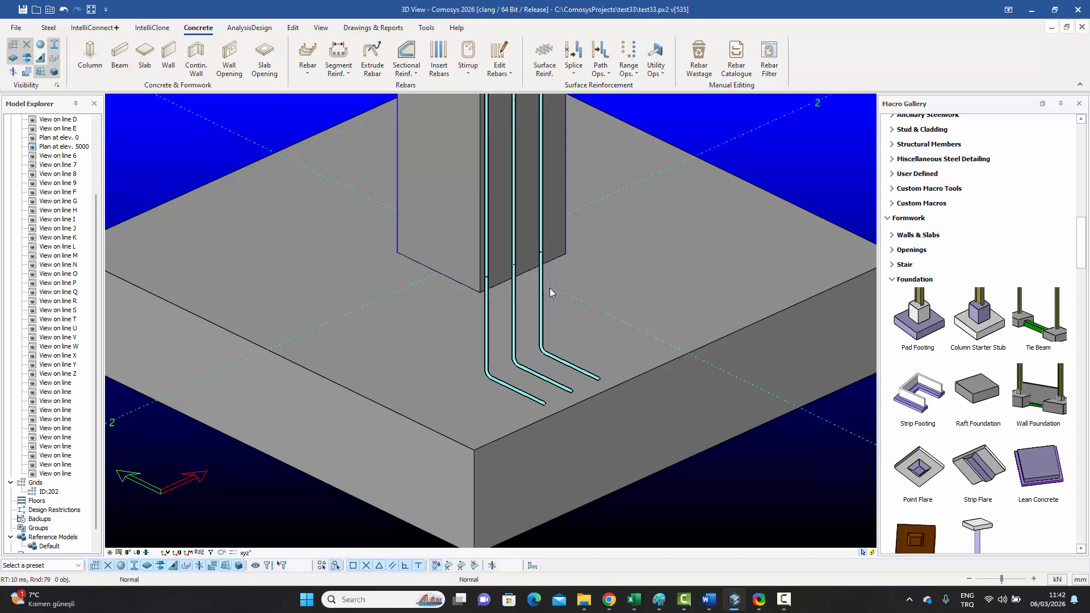
pyautogui.click(540, 301)
pyautogui.moveTo(569, 249); pyautogui.dragTo(547, 329, button='middle')
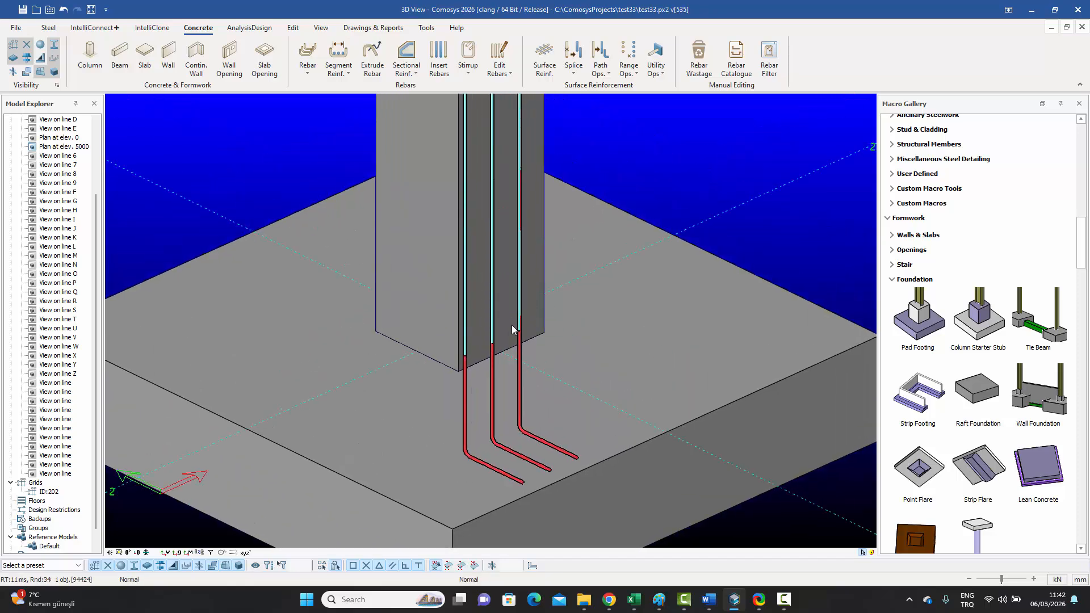
pyautogui.scroll(2, 513, 203)
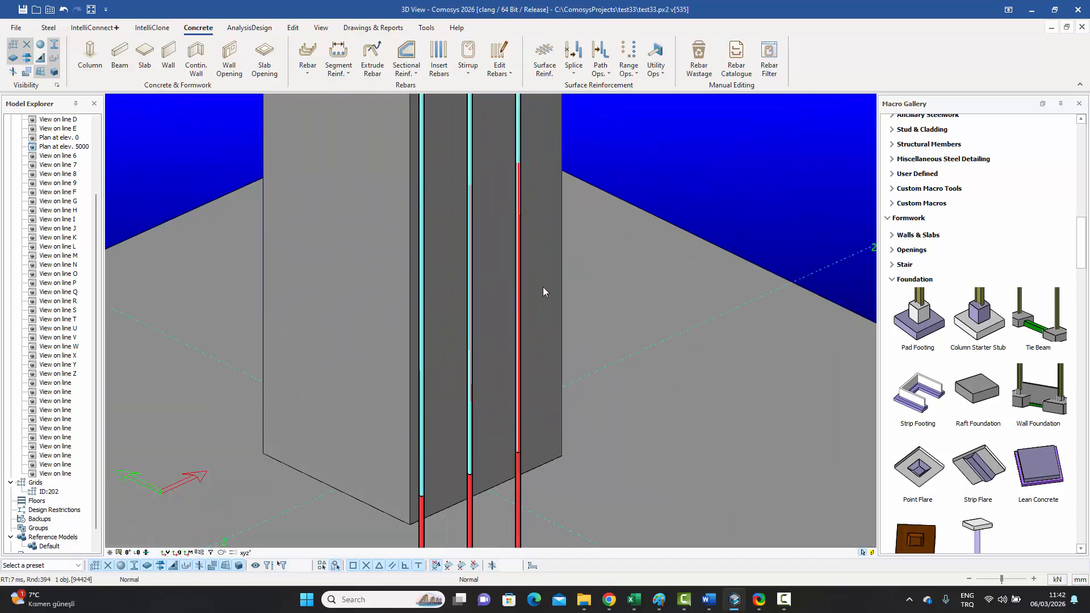
pyautogui.scroll(-3, 514, 215)
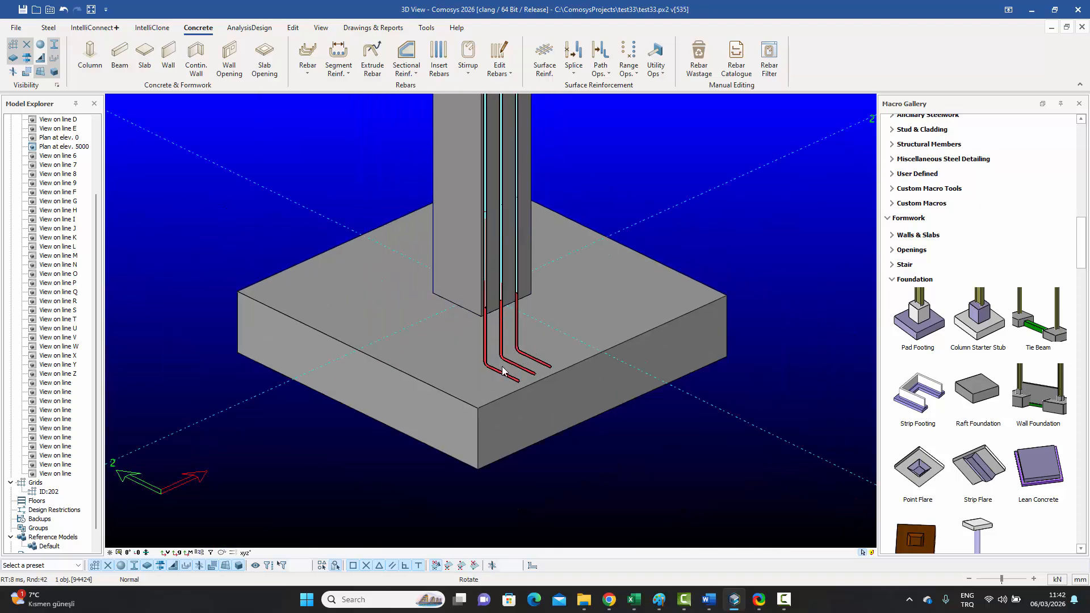
pyautogui.moveTo(500, 368)
pyautogui.keyDown('ctrl'); pyautogui.mouseDown(button='middle')
pyautogui.moveTo(533, 362)
pyautogui.moveTo(500, 363)
pyautogui.mouseUp(button='middle'); pyautogui.keyUp('ctrl')
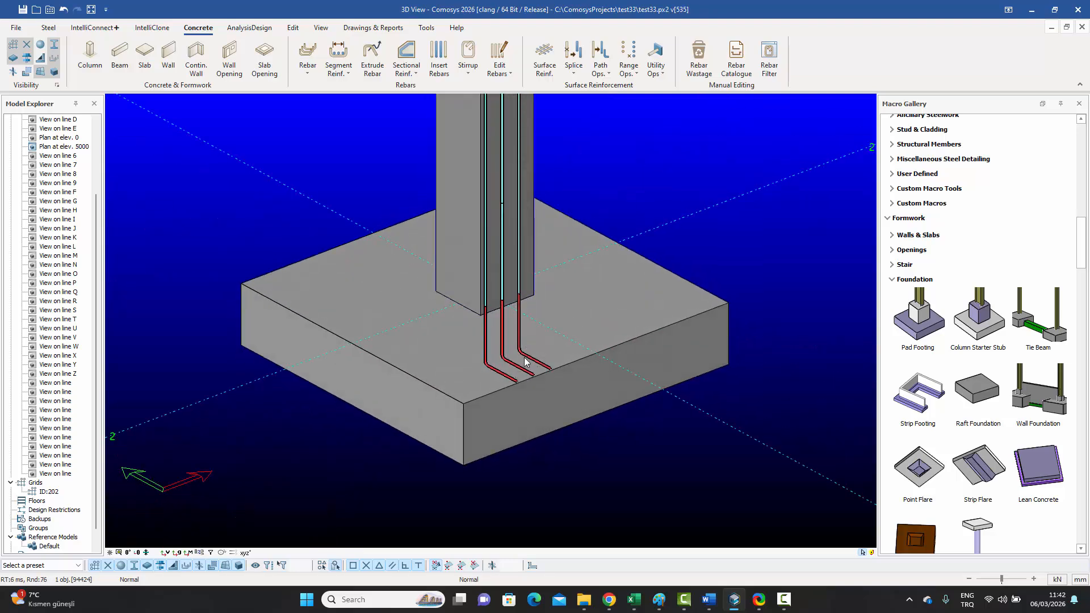
pyautogui.keyDown('ctrl'); pyautogui.moveTo(504, 358); pyautogui.dragTo(482, 363, button='middle'); pyautogui.keyUp('ctrl')
pyautogui.moveTo(619, 203); pyautogui.dragTo(619, 263, button='middle')
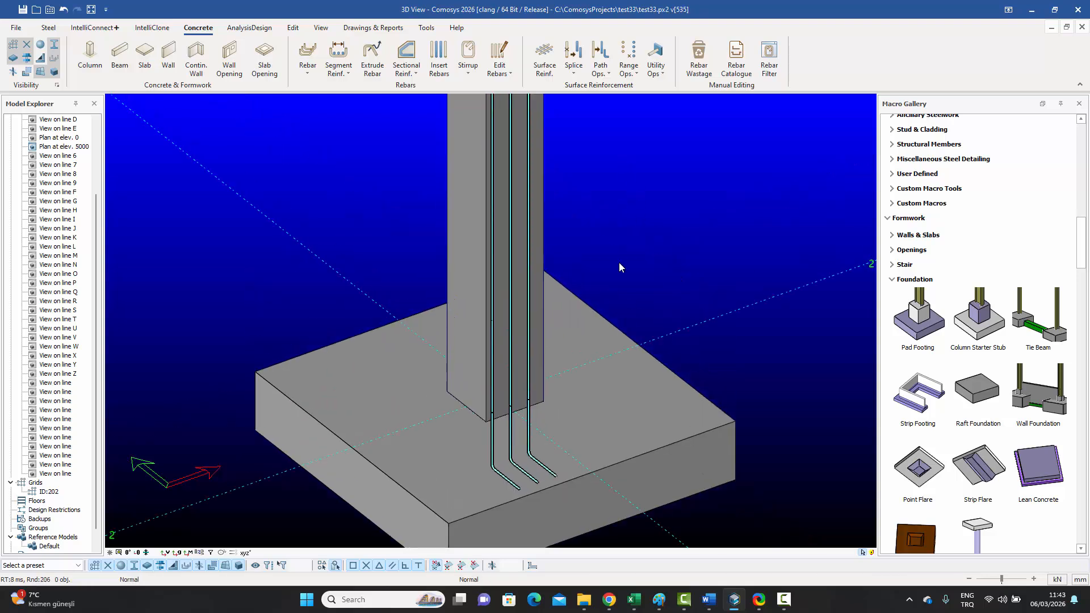
pyautogui.click(529, 211)
pyautogui.moveTo(573, 256); pyautogui.dragTo(568, 203, button='middle')
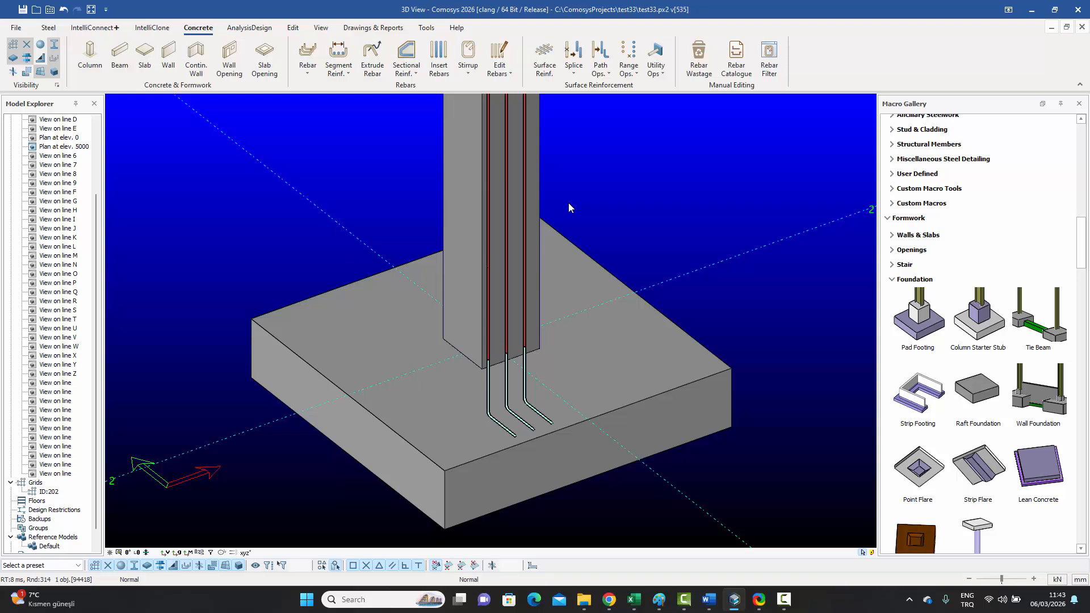
# Step: Change the column face bar set's spacing from 300 to 100
pyautogui.press('m')
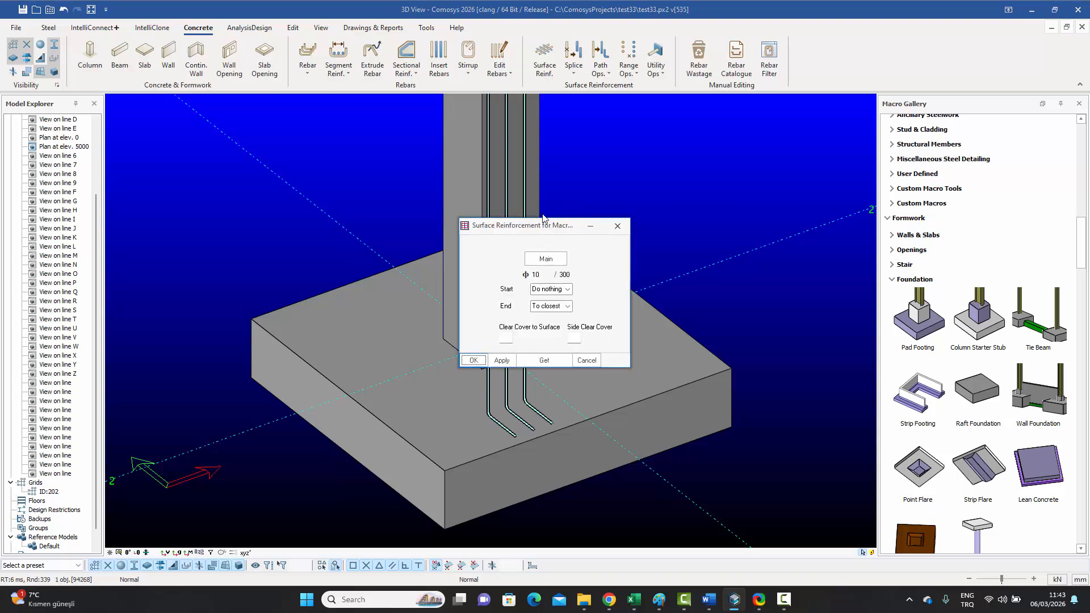
pyautogui.moveTo(542, 217); pyautogui.dragTo(761, 175)
pyautogui.doubleClick(786, 233)
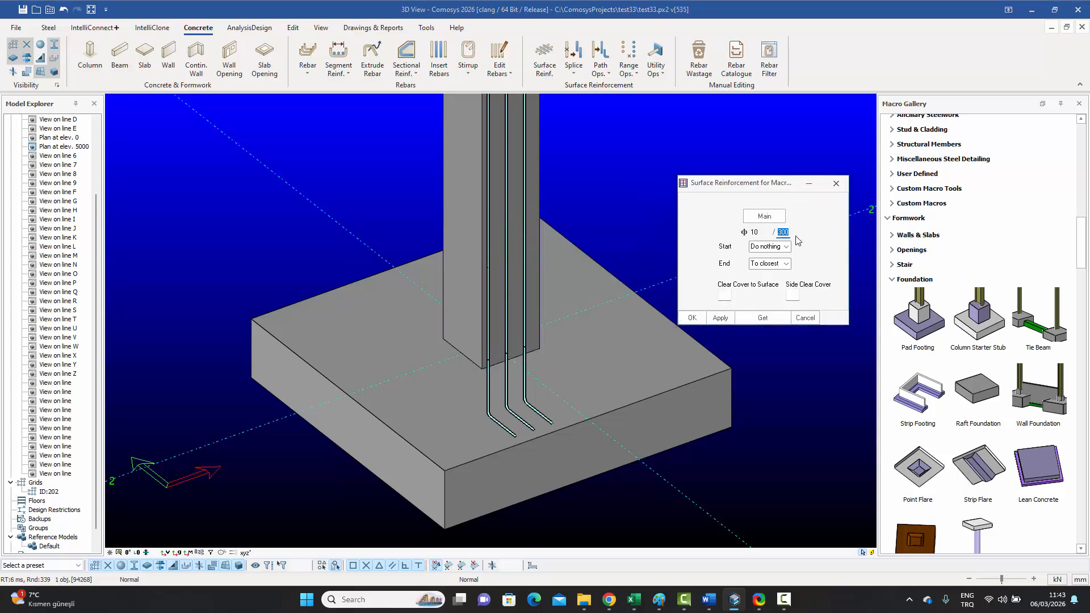
pyautogui.write('100')
pyautogui.click(698, 319)
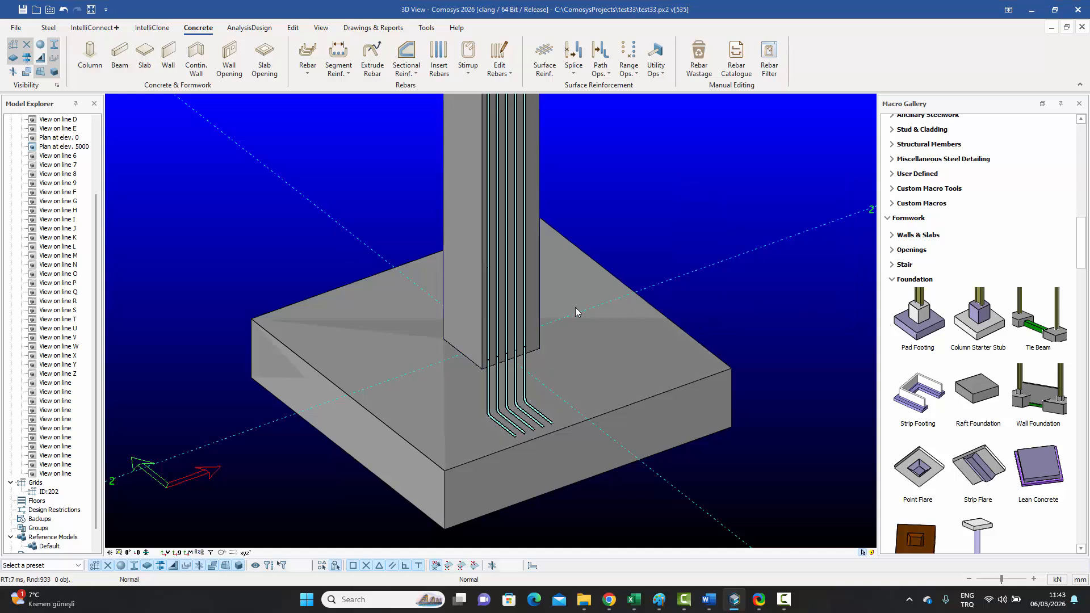
# Step: Select the column, its face bar set and the five bent starters to check them, then deselect
pyautogui.click(524, 180)
pyautogui.click(525, 172)
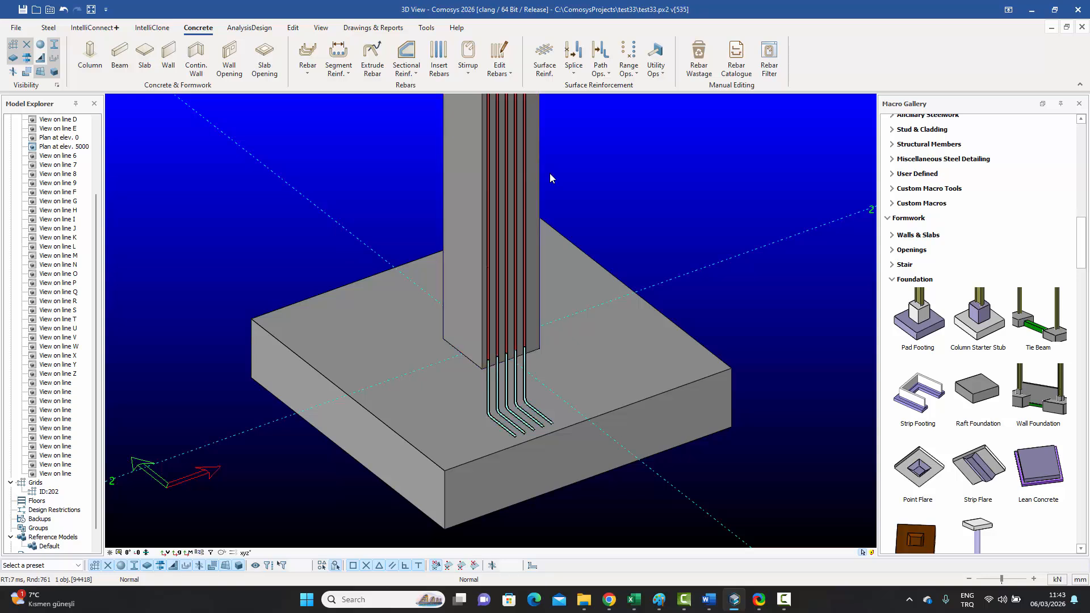
pyautogui.click(525, 383)
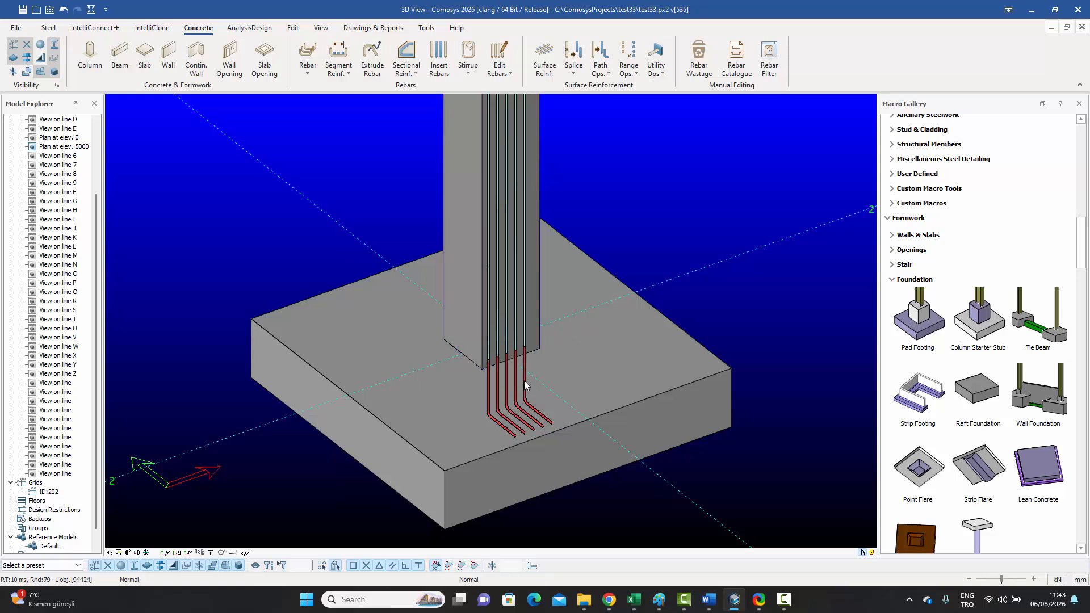
pyautogui.scroll(6, 530, 386)
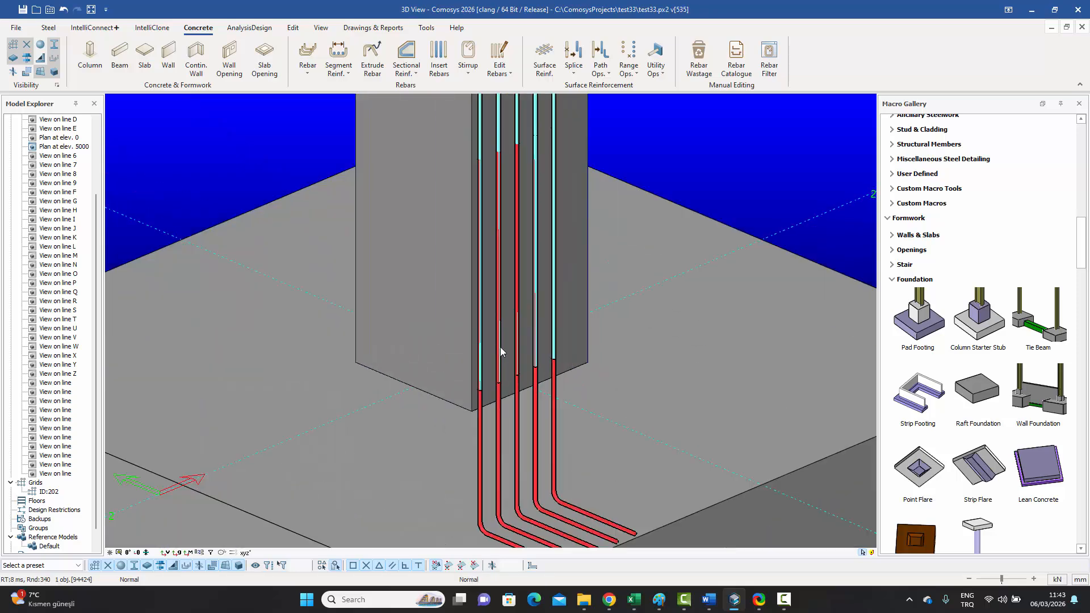
pyautogui.scroll(-5, 503, 344)
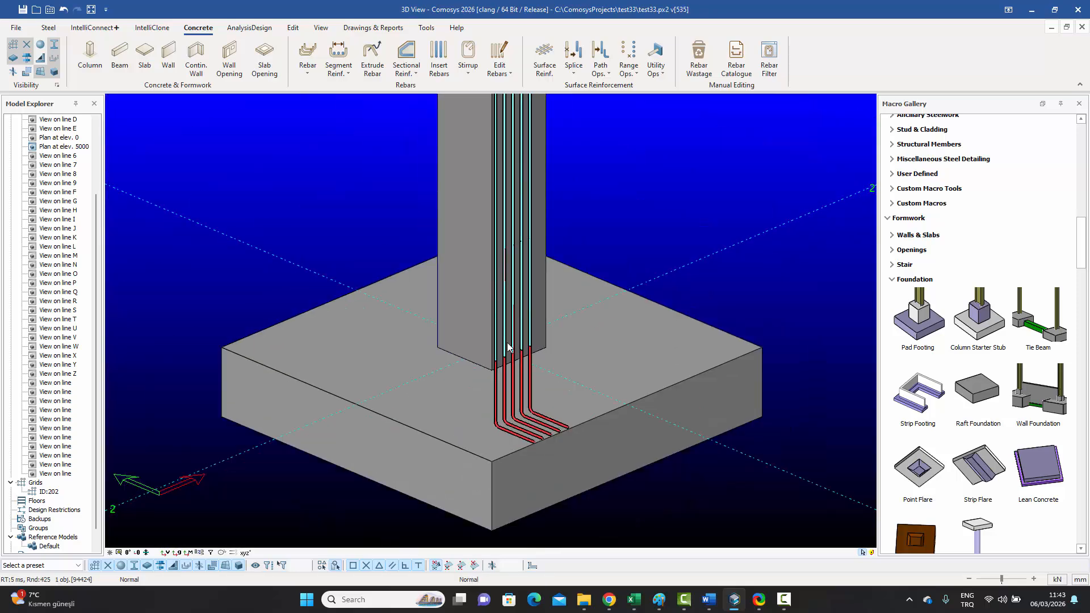
pyautogui.click(631, 207)
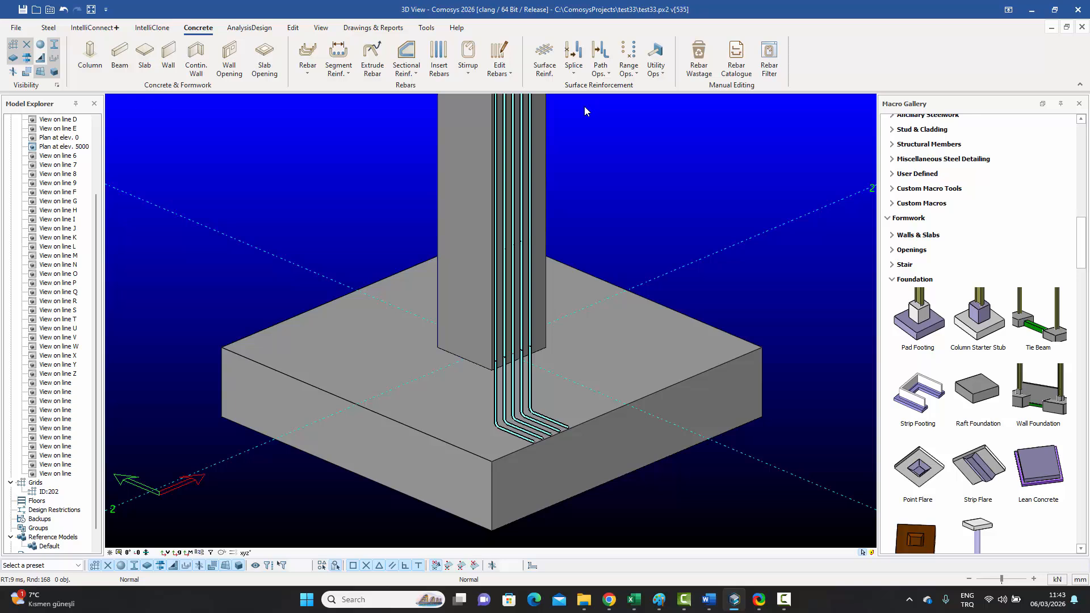
# Step: Add vertical surface bars to a second column face, directing them with two points along the column
pyautogui.click(548, 68)
pyautogui.click(461, 183)
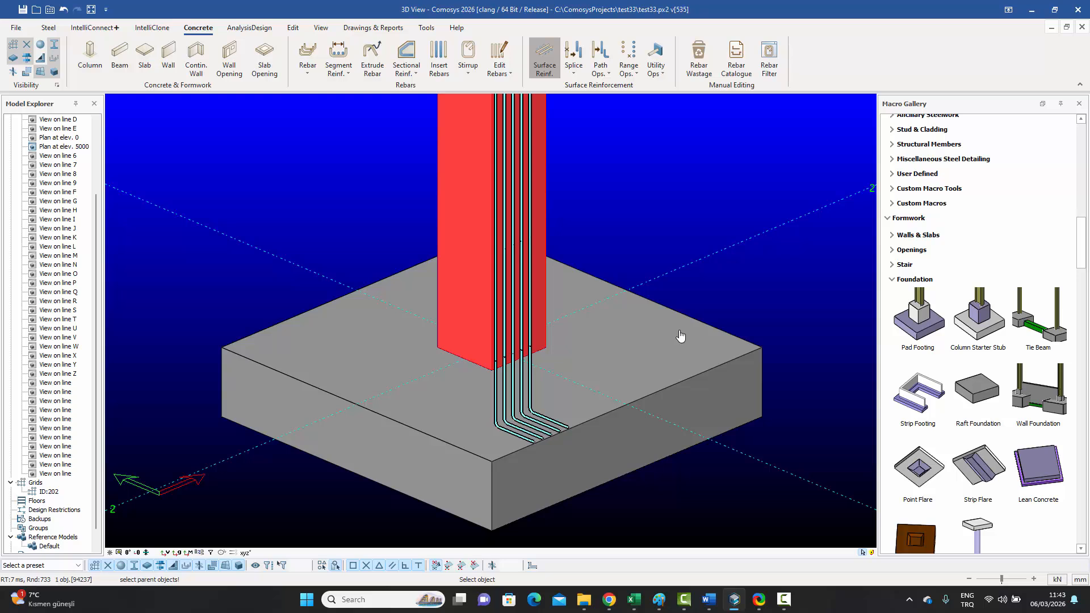
pyautogui.scroll(-5, 462, 278)
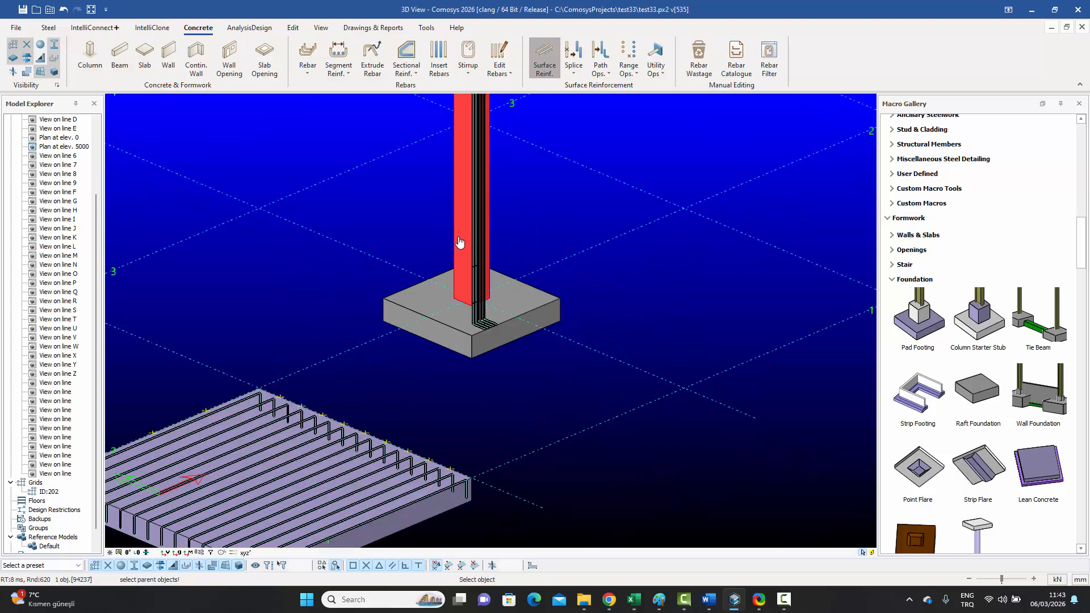
pyautogui.click(454, 222)
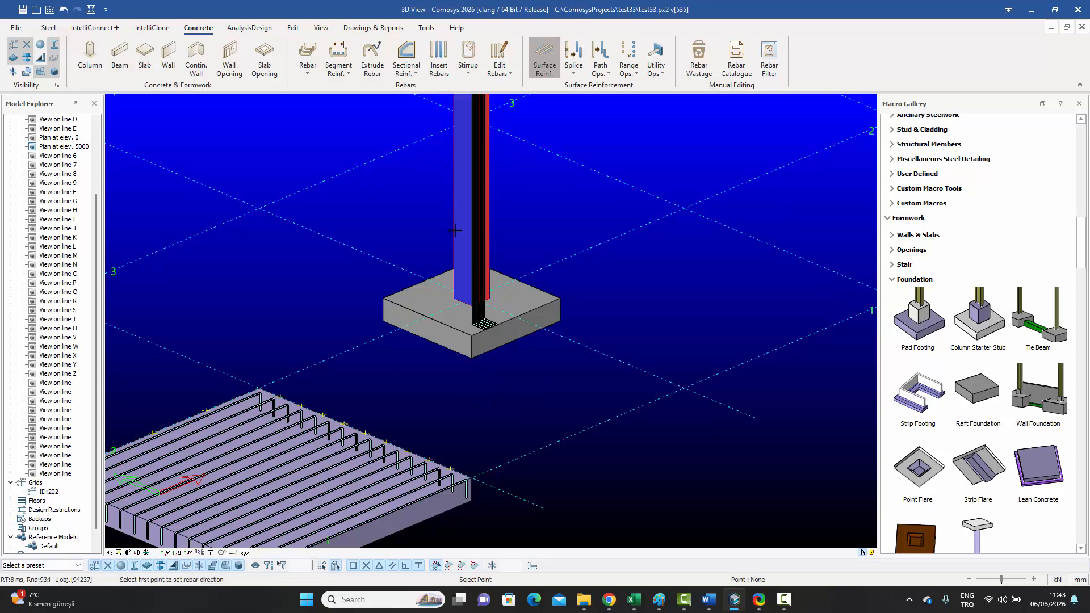
pyautogui.click(454, 221)
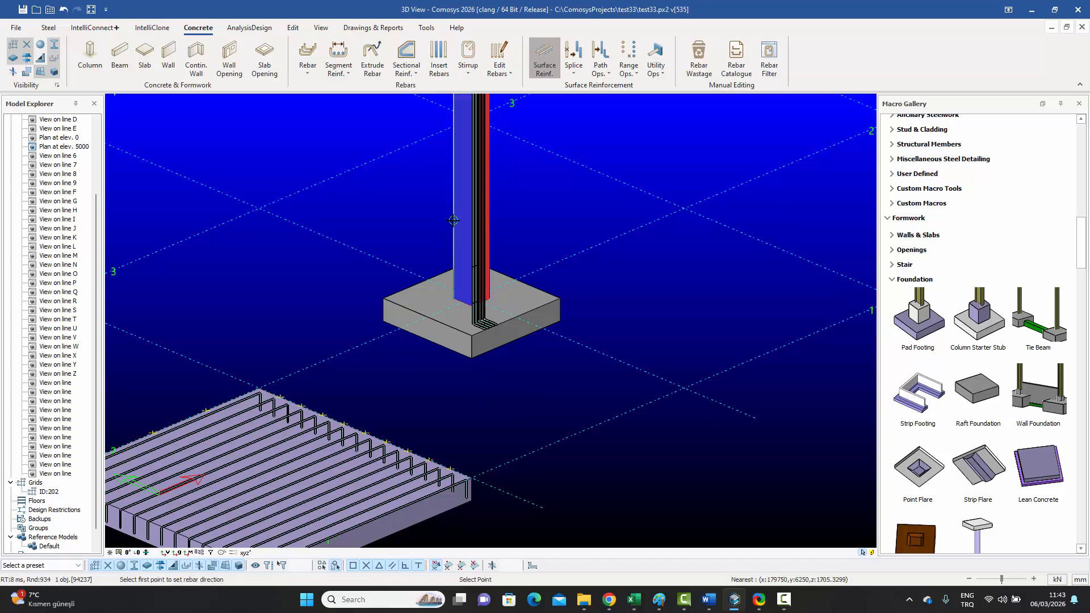
pyautogui.click(453, 171)
pyautogui.scroll(5, 471, 302)
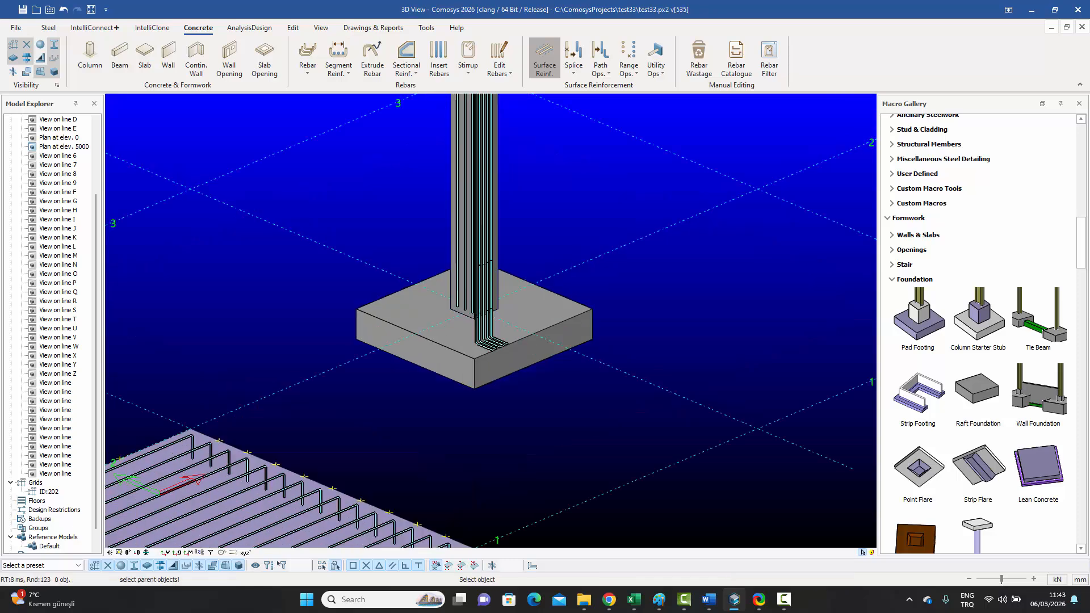
pyautogui.press('Escape')
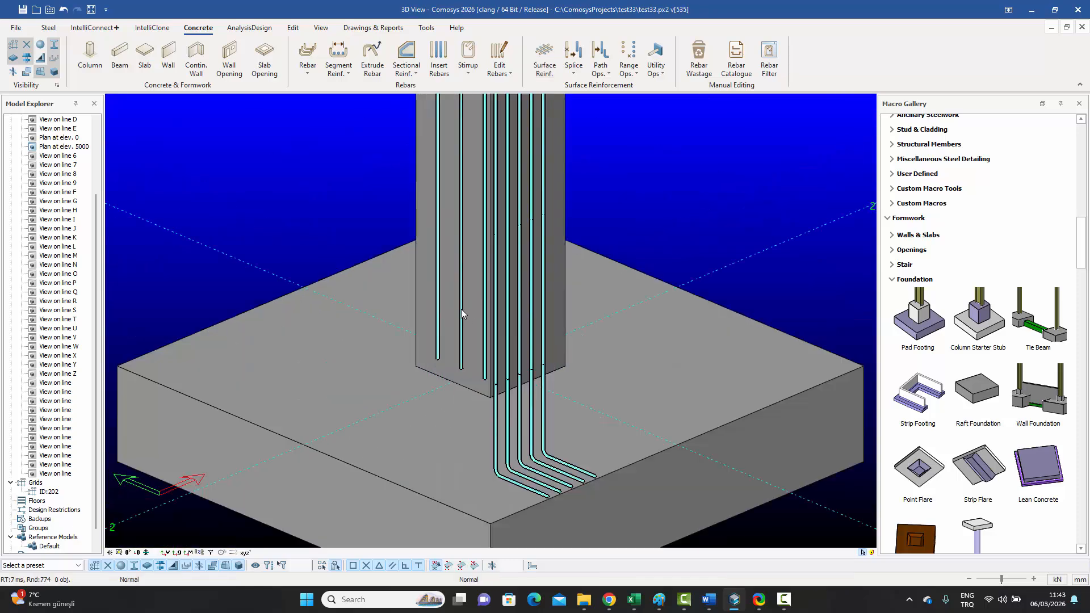
pyautogui.click(461, 308)
pyautogui.press('Escape')
# Step: Generate starters from the second face's column bars, embedding them into the pad footing
pyautogui.click(606, 73)
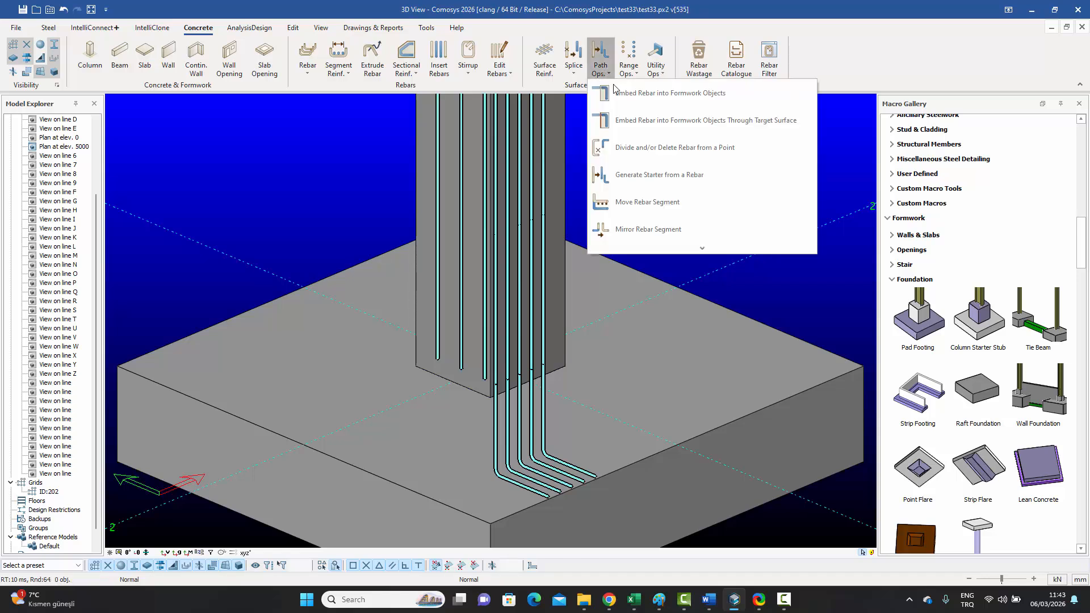
pyautogui.click(637, 176)
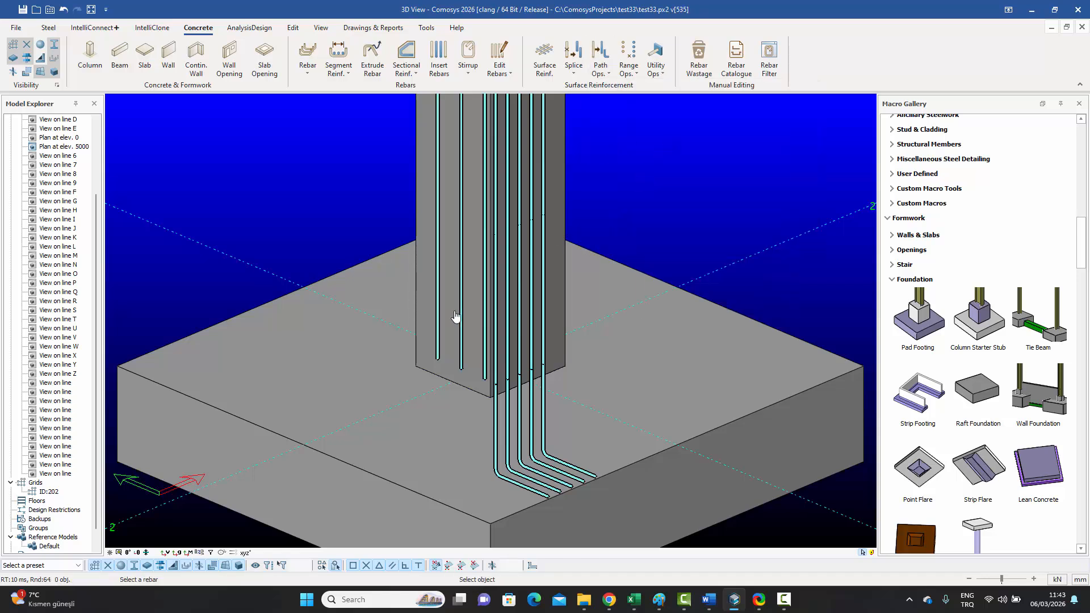
pyautogui.click(438, 360)
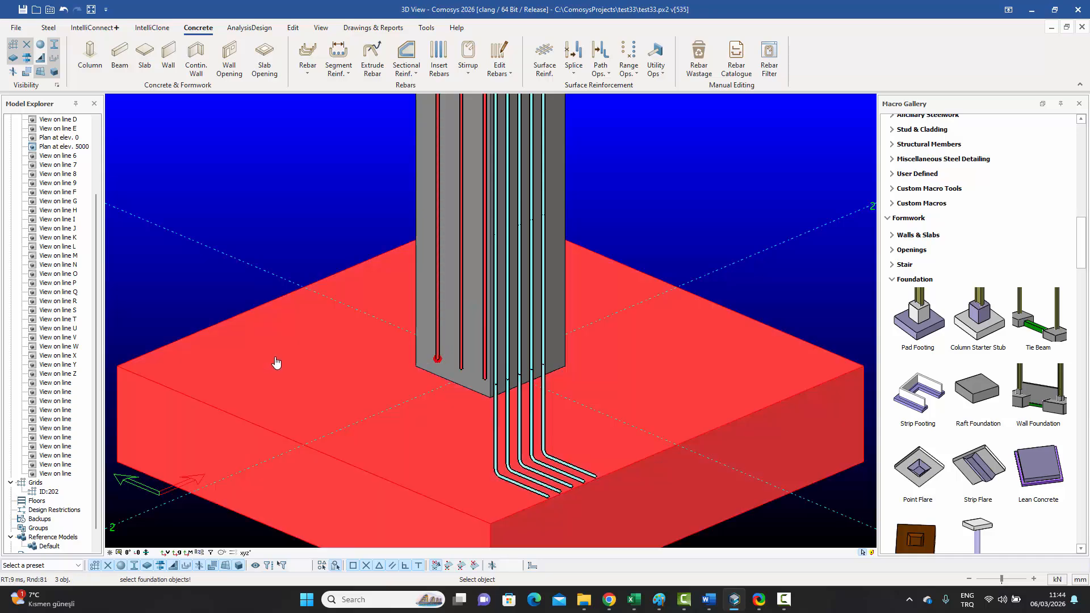
pyautogui.click(277, 362)
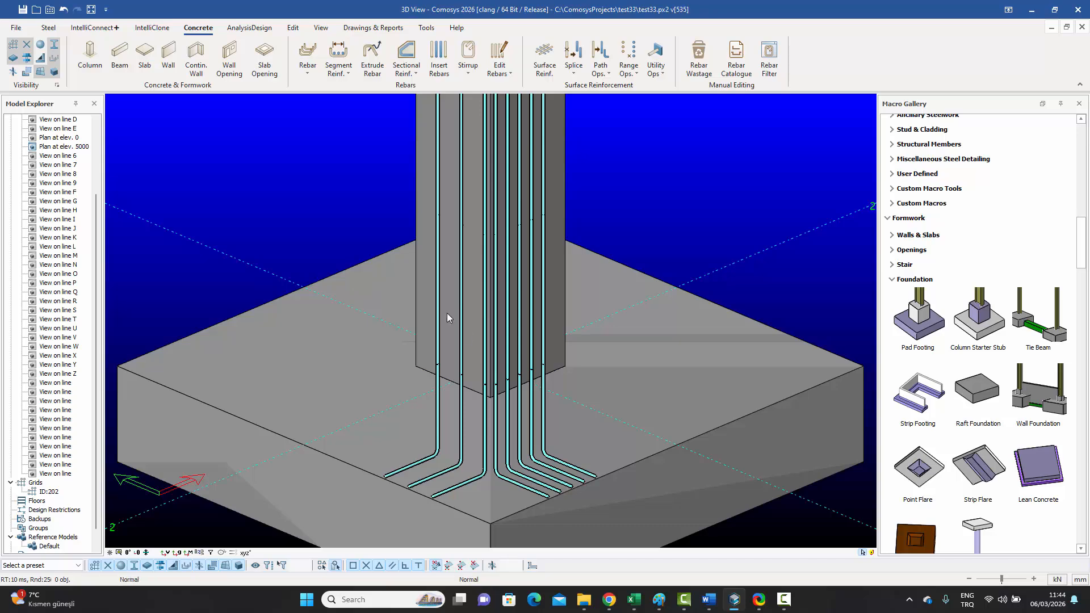
pyautogui.click(507, 408)
# Step: Orbit and pan to inspect the new bent starters, then clear the selection
pyautogui.moveTo(510, 408); pyautogui.dragTo(457, 406, button='middle')
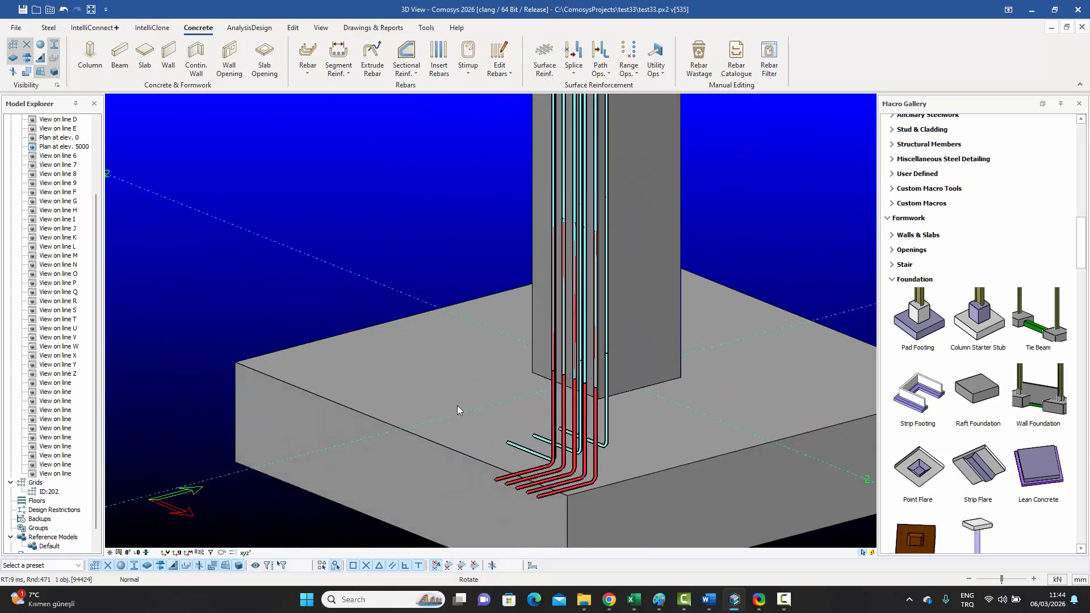
pyautogui.moveTo(563, 357); pyautogui.dragTo(476, 313, button='middle')
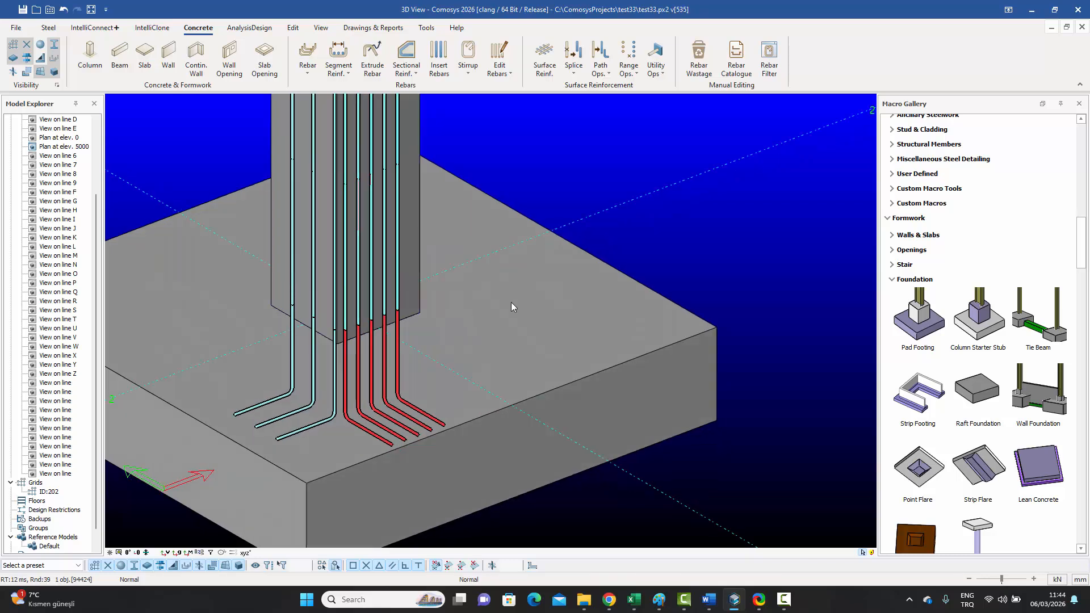
pyautogui.click(608, 72)
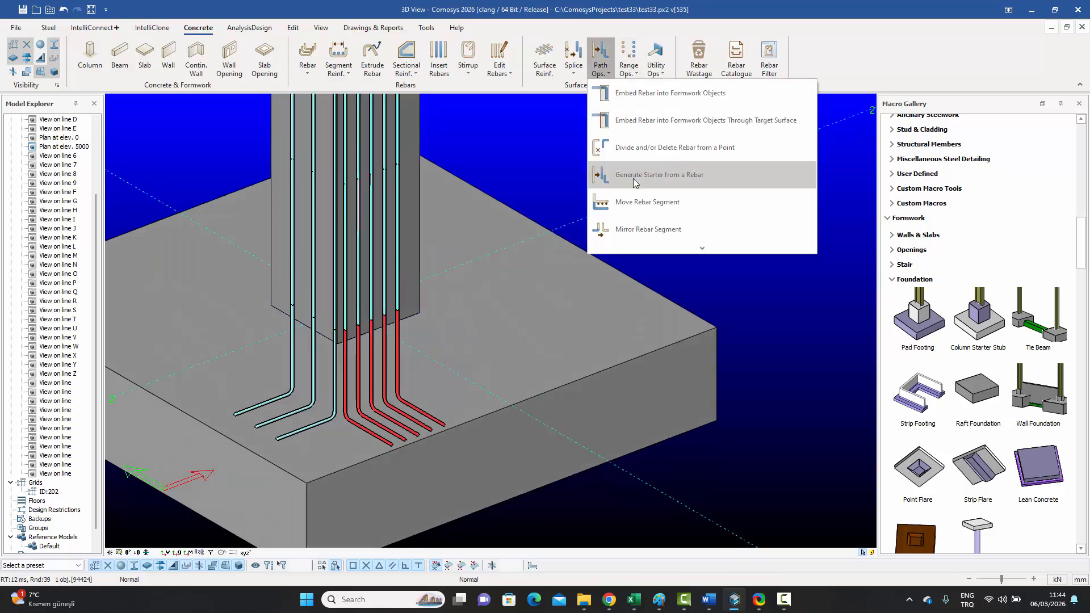
pyautogui.click(560, 158)
# Step: Review the Generate starter operation on rebar macro 94268 and delete it
pyautogui.click(661, 78)
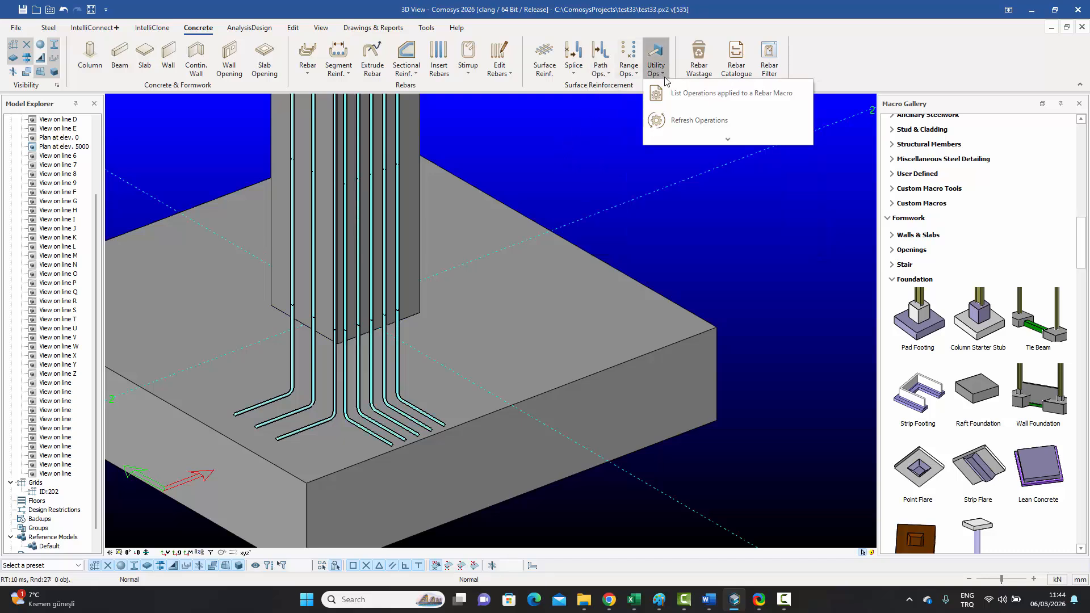
pyautogui.click(687, 91)
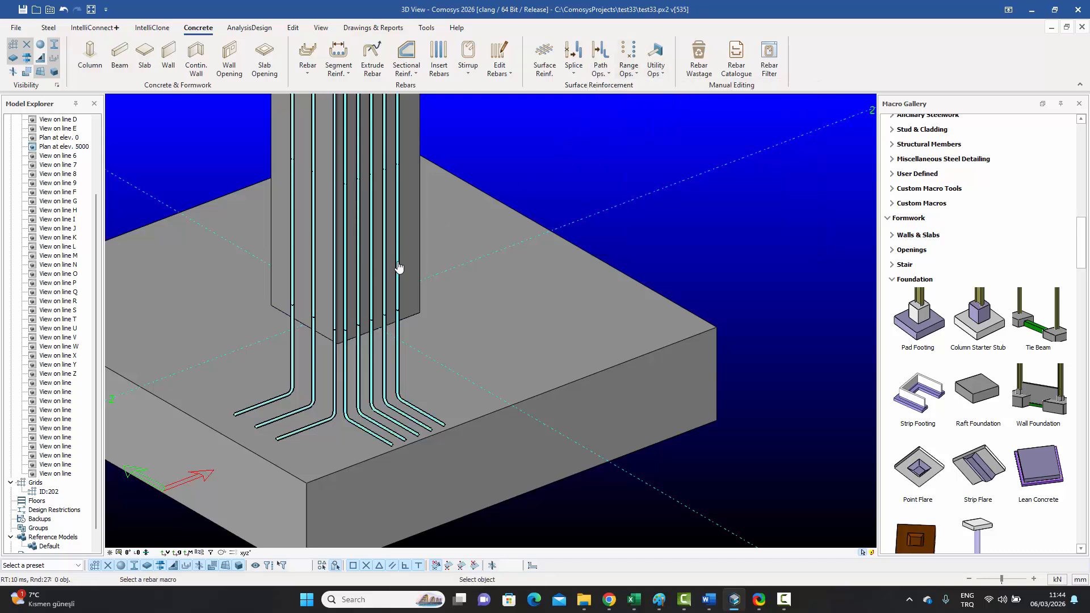
pyautogui.click(398, 139)
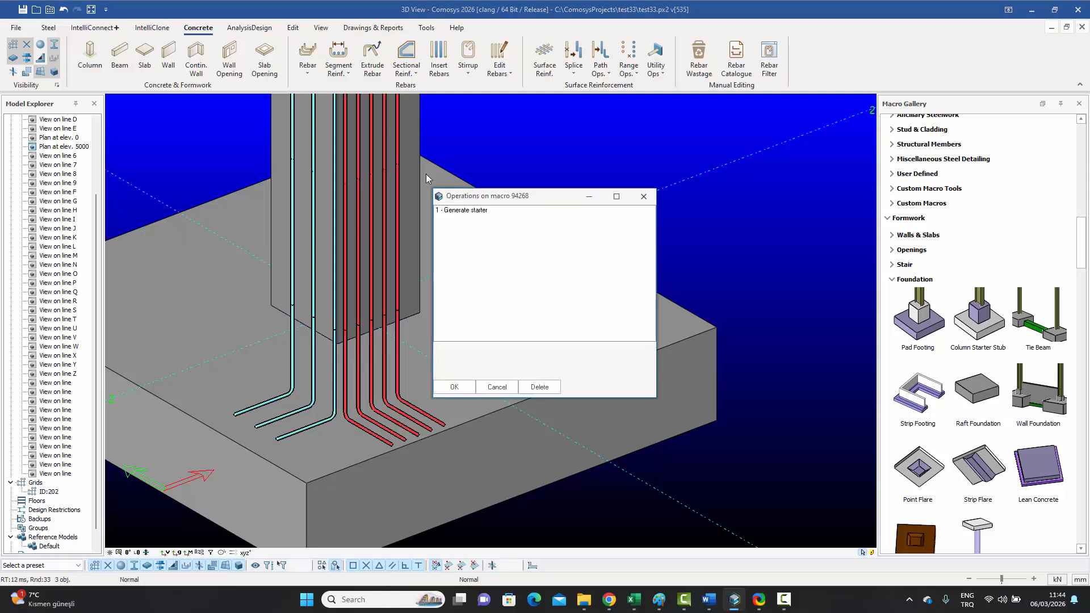
pyautogui.doubleClick(460, 212)
pyautogui.click(513, 331)
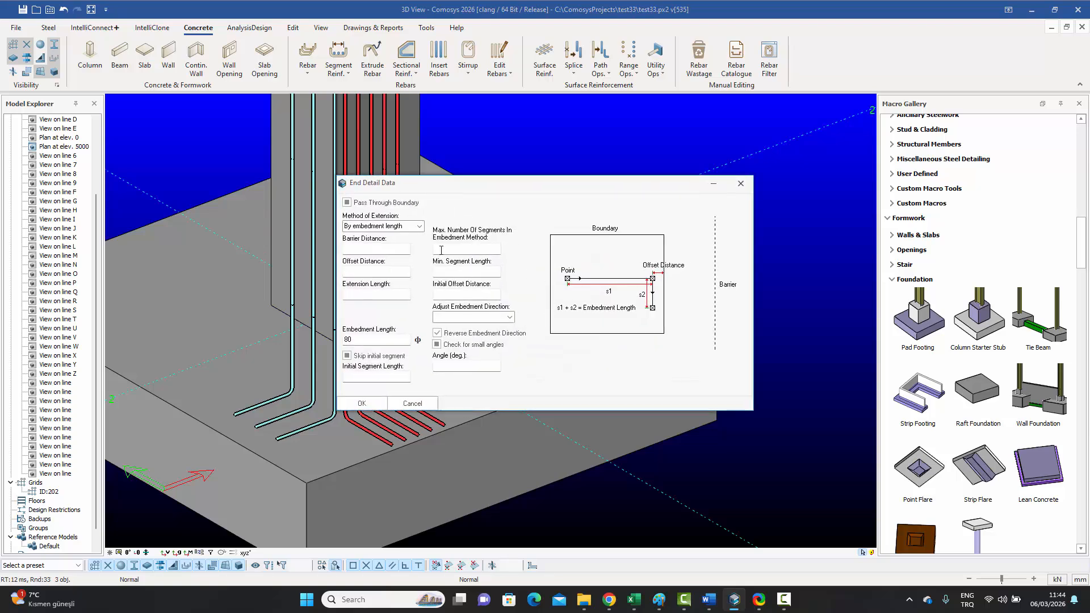
pyautogui.click(740, 184)
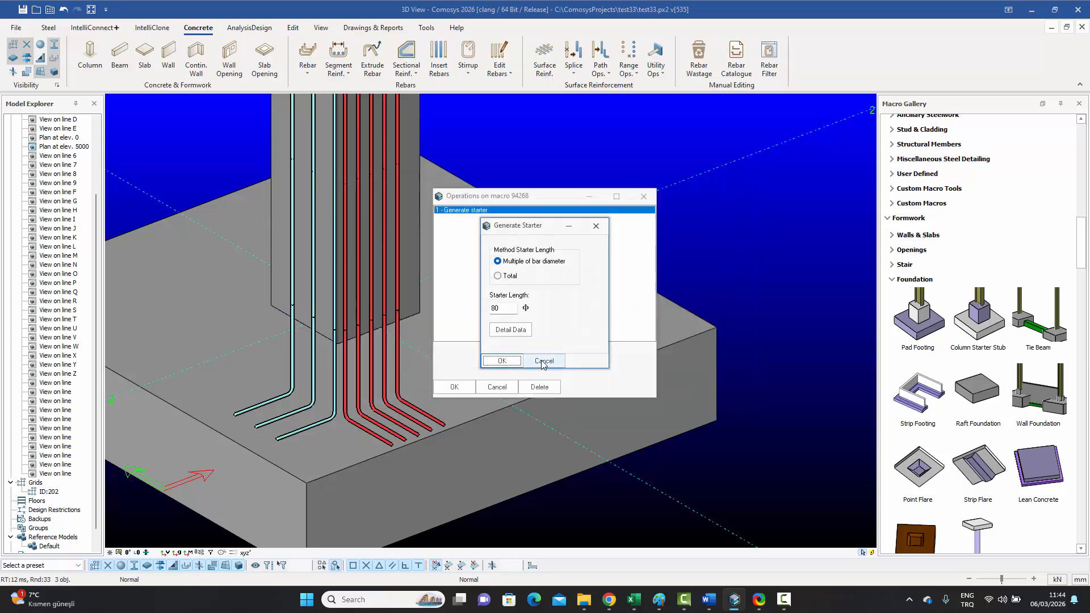
pyautogui.click(503, 362)
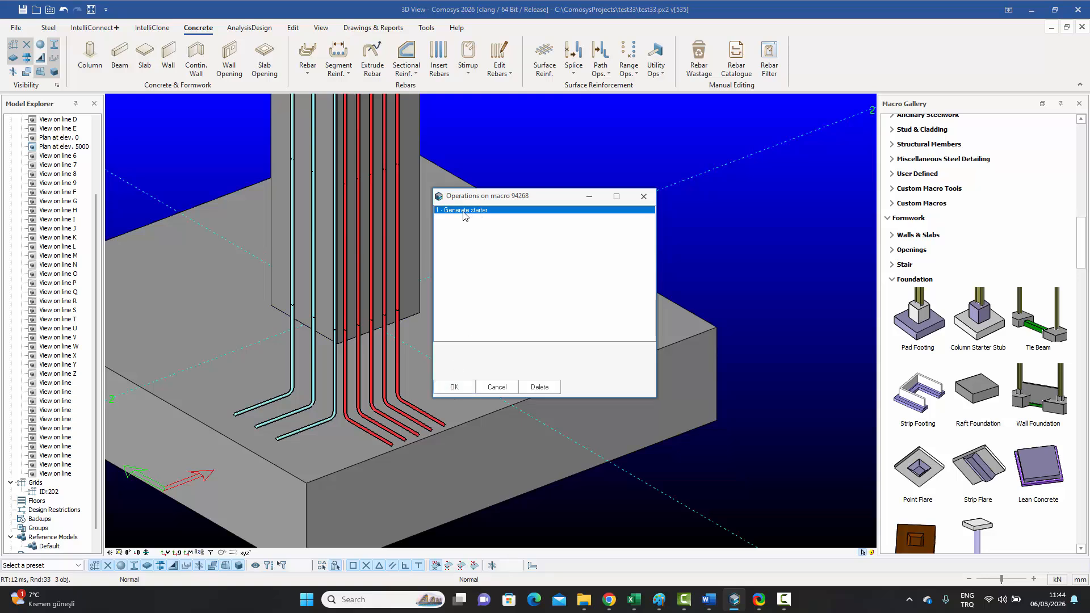
pyautogui.click(539, 388)
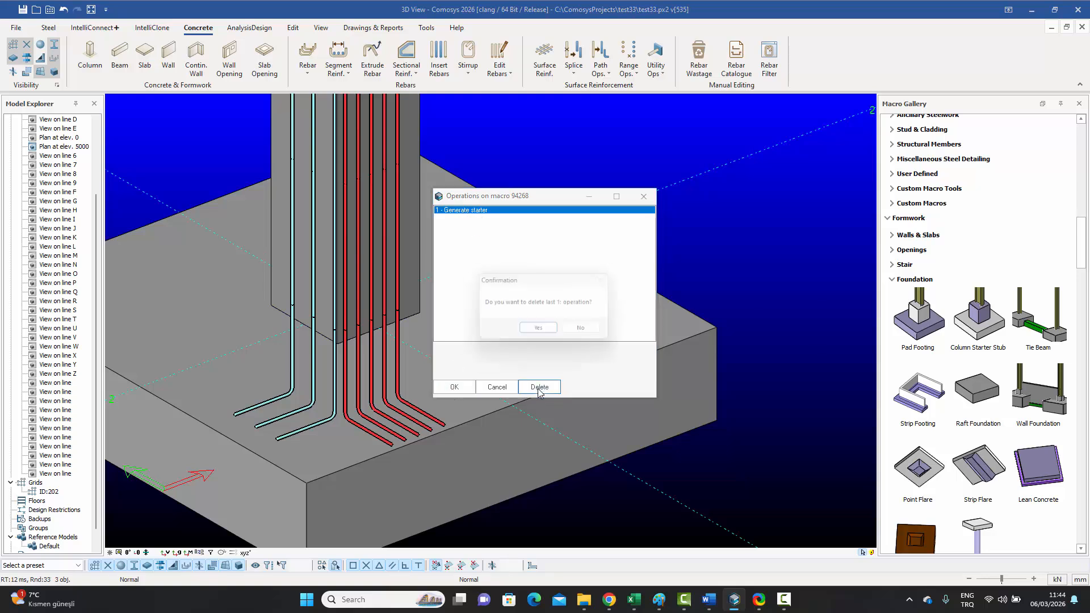
pyautogui.click(541, 335)
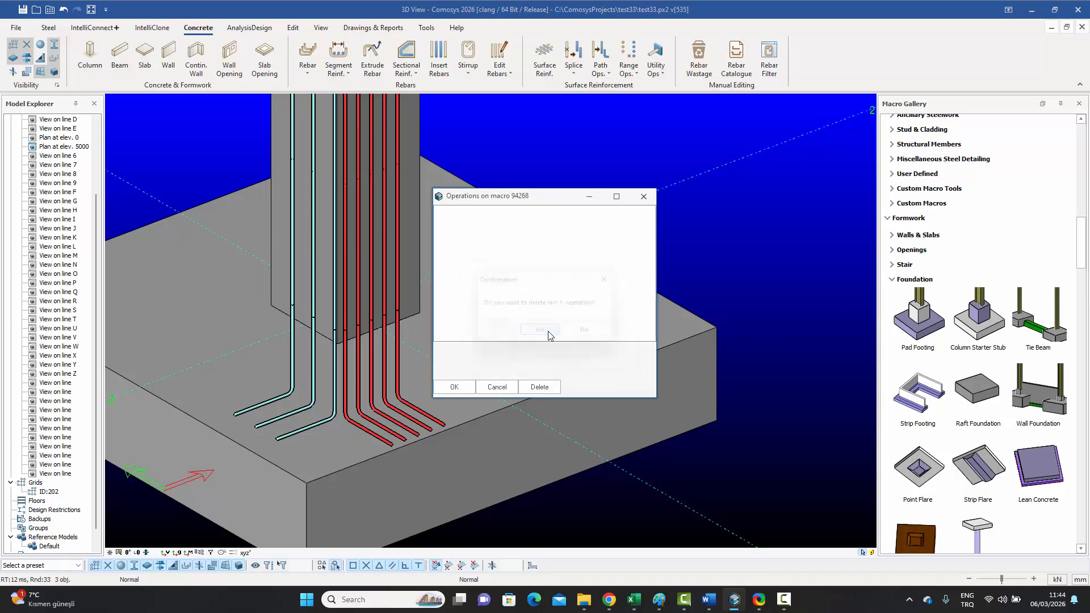
pyautogui.click(454, 387)
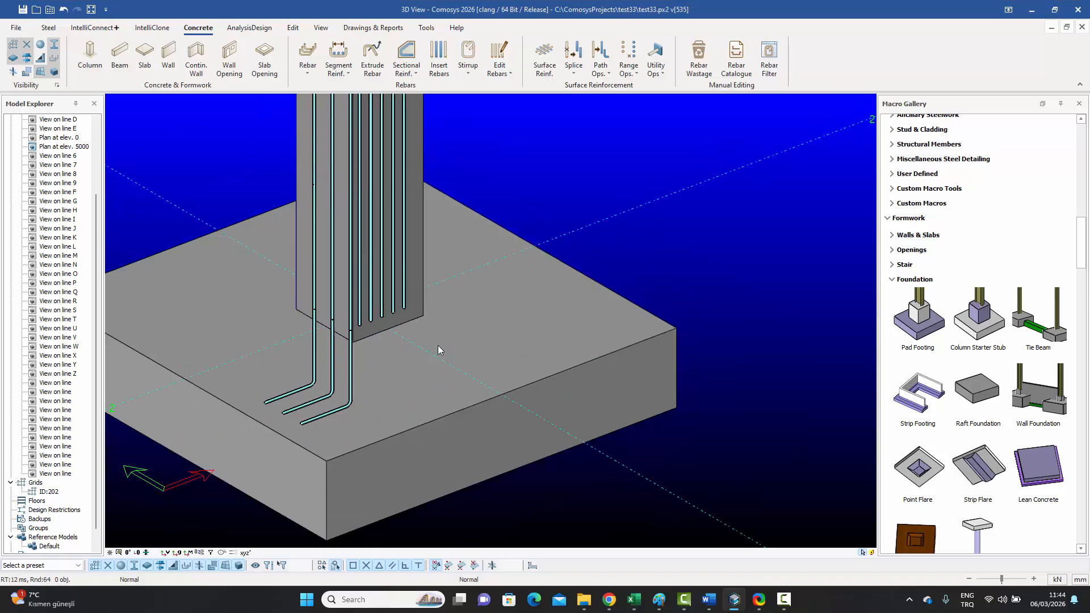
# Step: Zoom and pan around the pad footing to inspect the mesh, upturned edge bars and starters
pyautogui.moveTo(438, 346); pyautogui.dragTo(513, 312, button='middle')
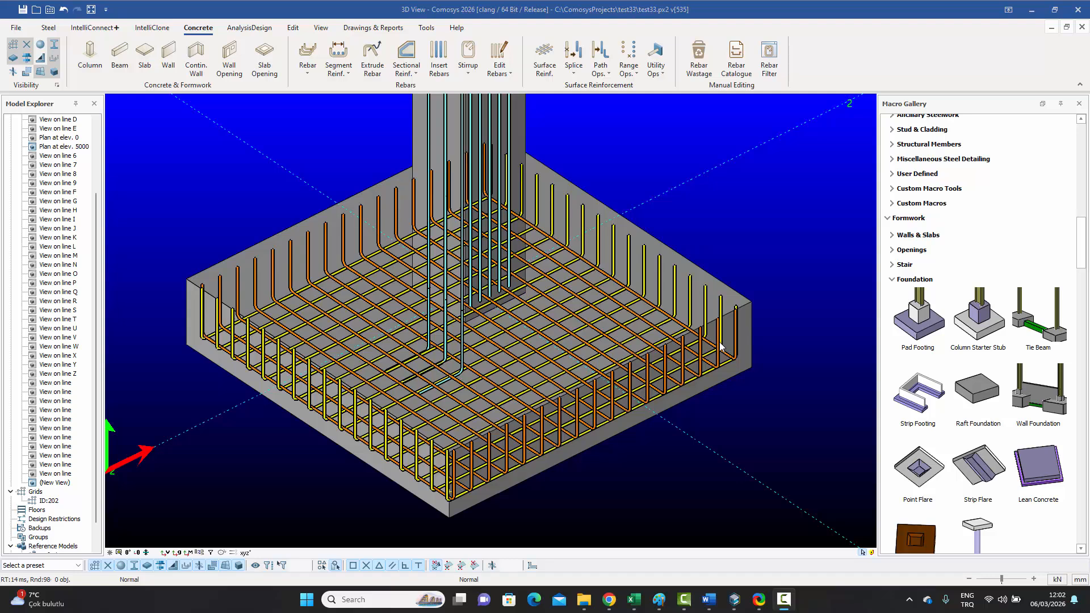
pyautogui.click(633, 399)
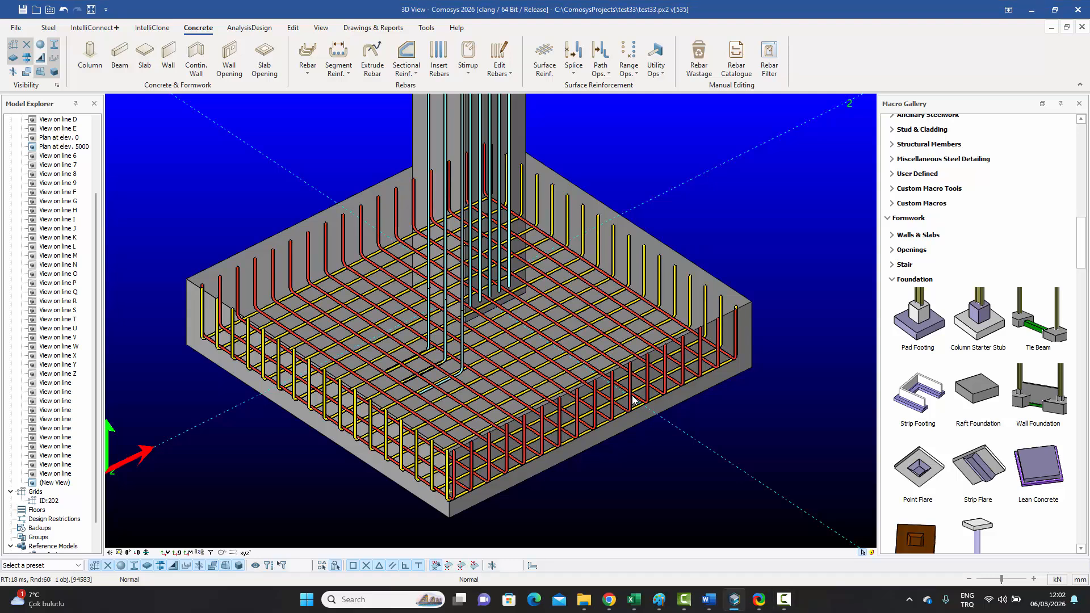
pyautogui.click(750, 420)
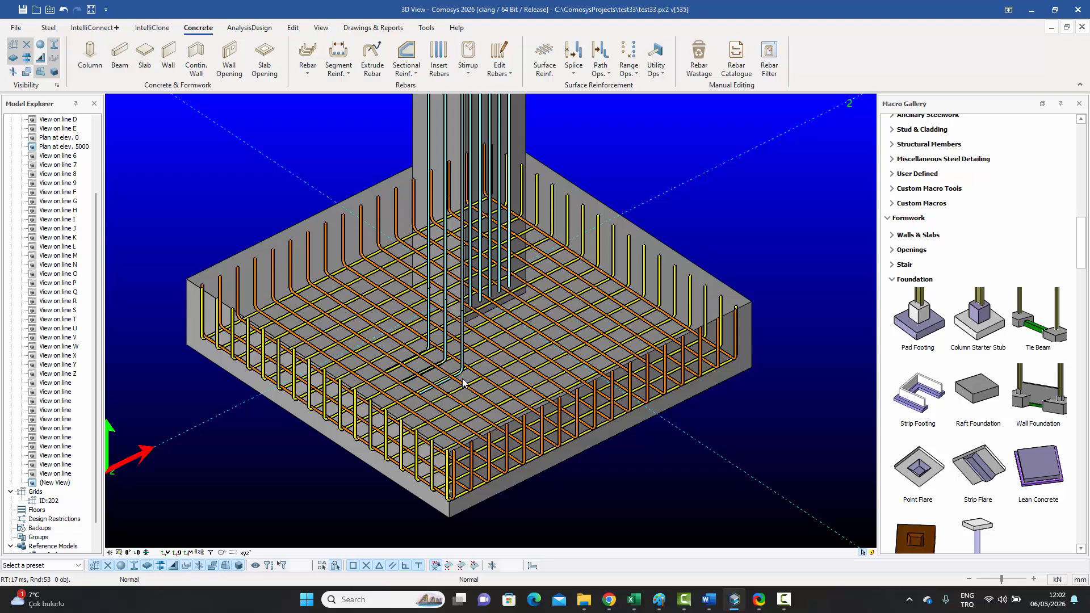
pyautogui.scroll(5, 460, 375)
pyautogui.moveTo(471, 380); pyautogui.dragTo(513, 355, button='middle')
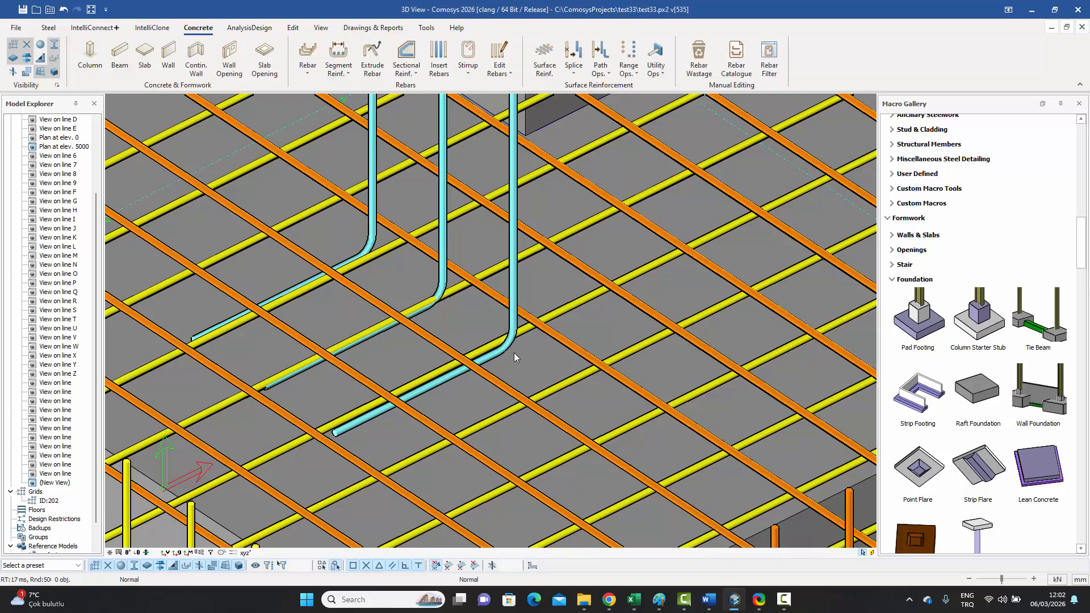
pyautogui.scroll(-6, 513, 355)
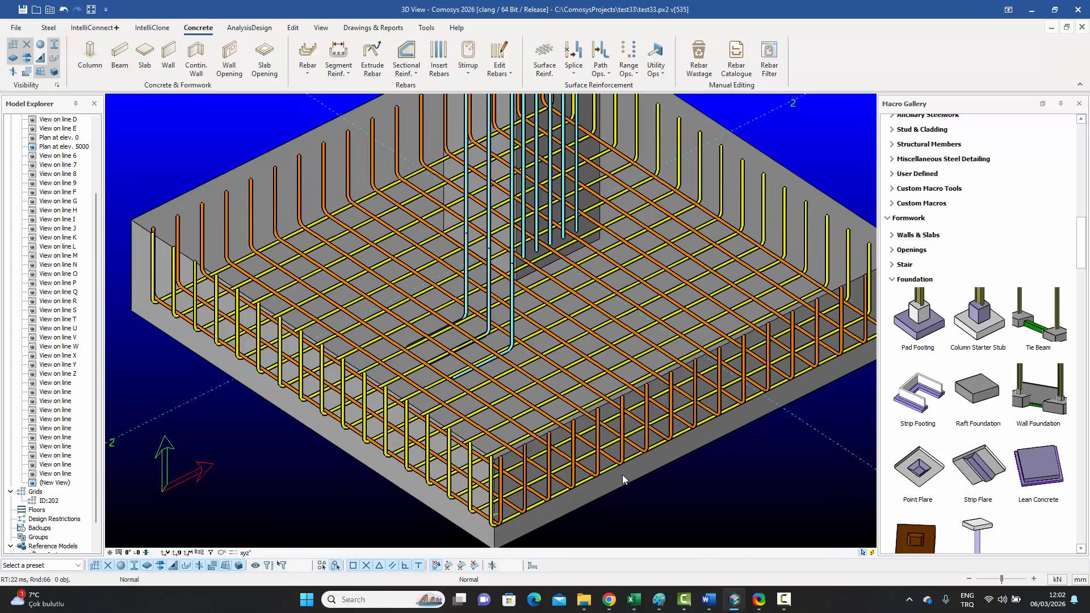
pyautogui.scroll(6, 507, 363)
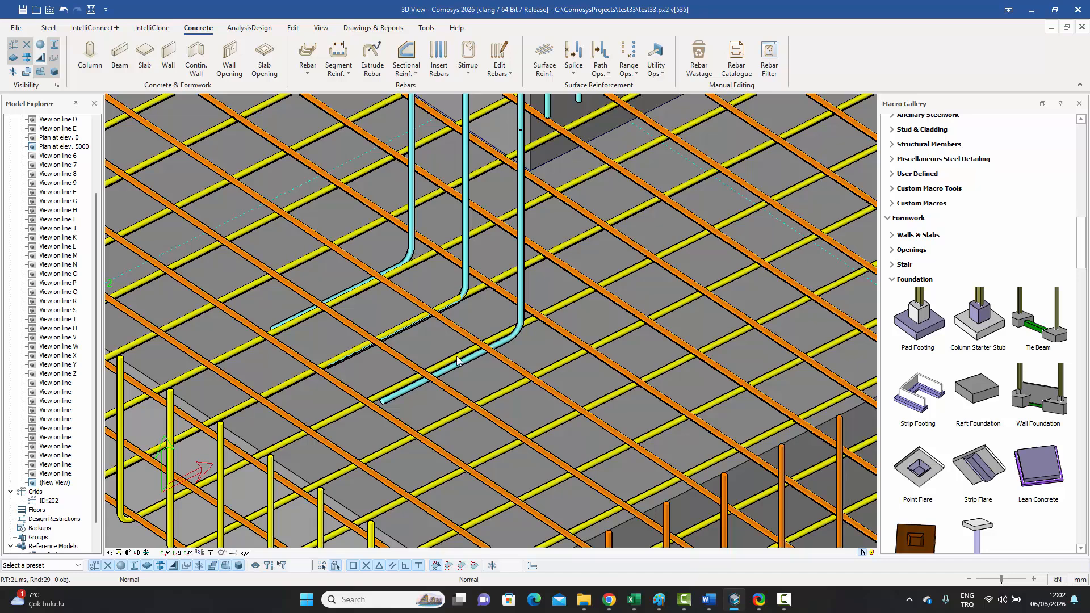
pyautogui.scroll(-4, 486, 347)
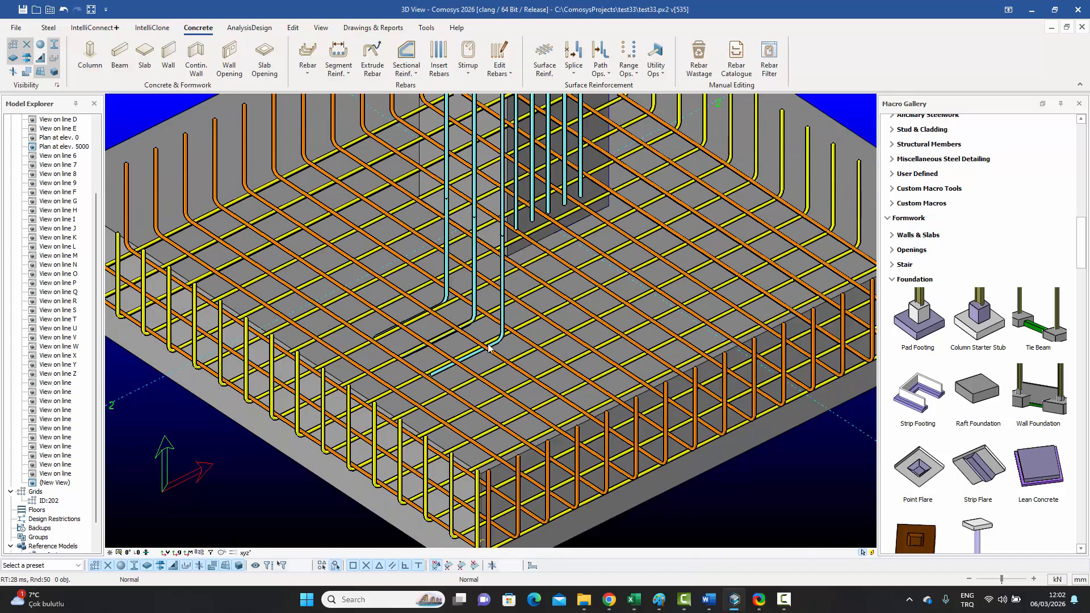
pyautogui.moveTo(512, 331); pyautogui.dragTo(494, 307, button='middle')
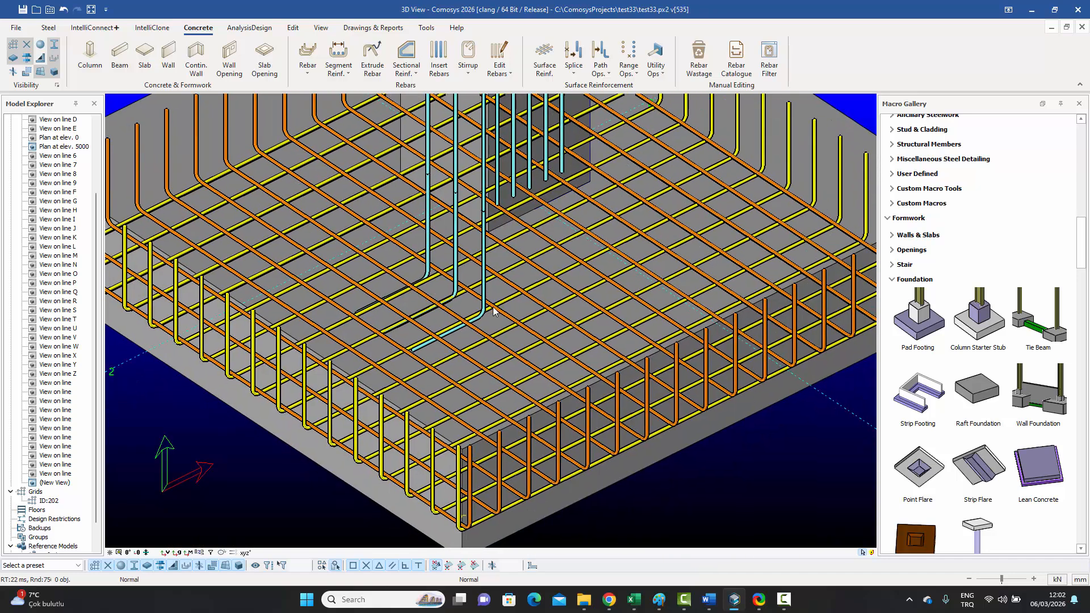
# Step: Open End Detail Data for macro 94453's Generate starter operation and edit the Offset Distance value
pyautogui.click(657, 71)
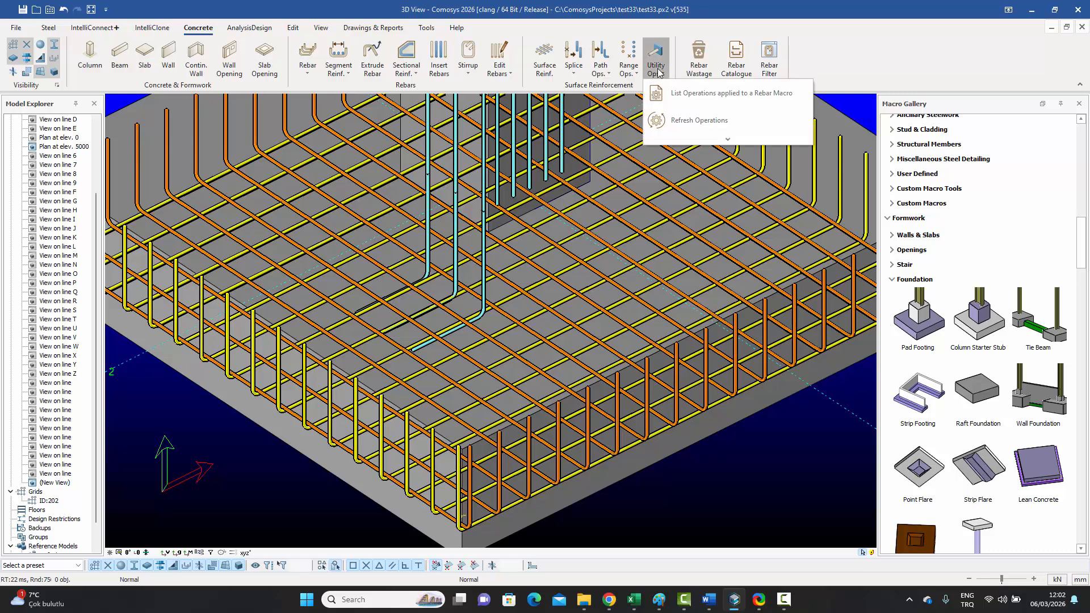
pyautogui.click(670, 96)
pyautogui.click(483, 252)
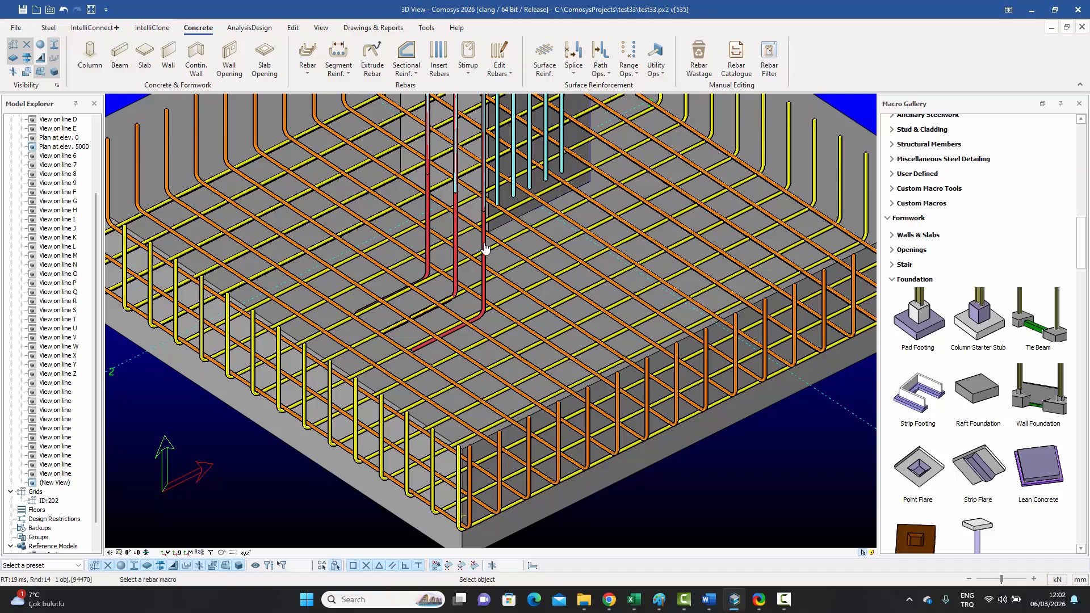
pyautogui.moveTo(481, 199); pyautogui.dragTo(702, 199)
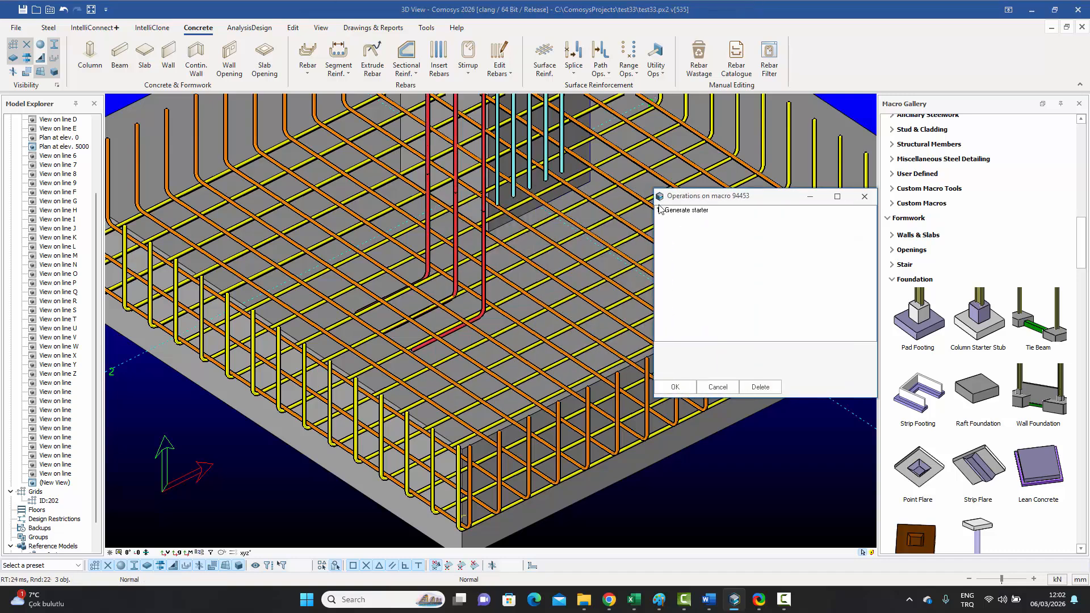
pyautogui.doubleClick(691, 211)
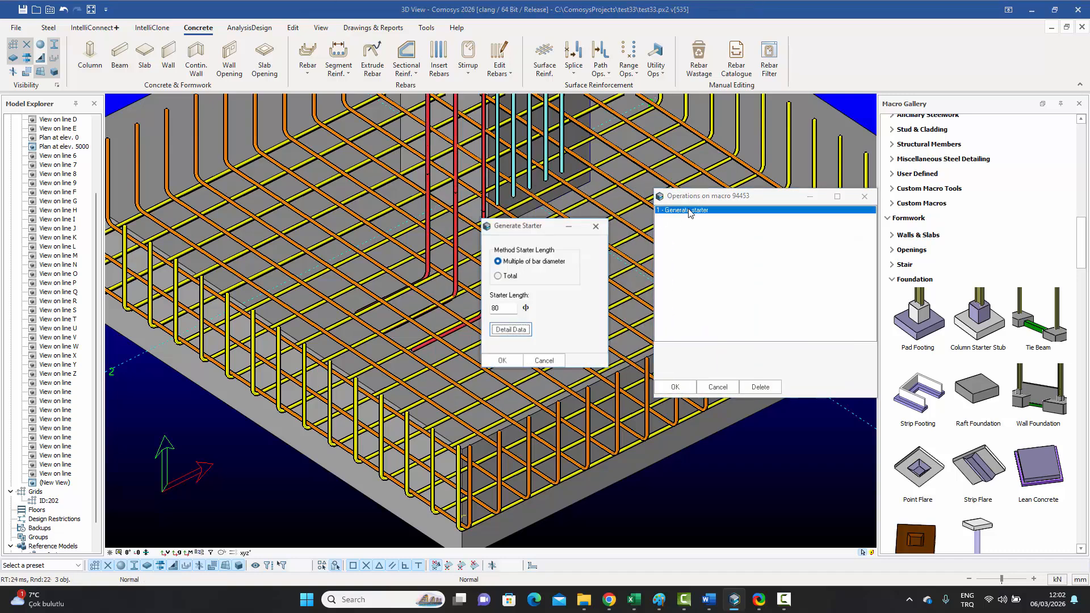
pyautogui.moveTo(517, 227); pyautogui.dragTo(659, 254)
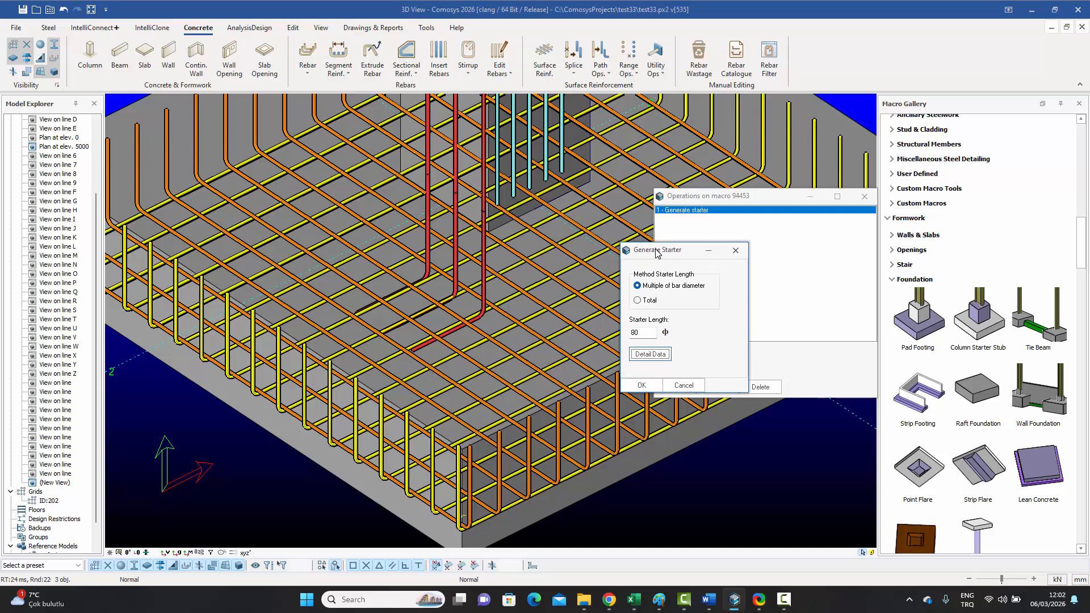
pyautogui.click(653, 355)
pyautogui.moveTo(478, 189); pyautogui.dragTo(694, 251)
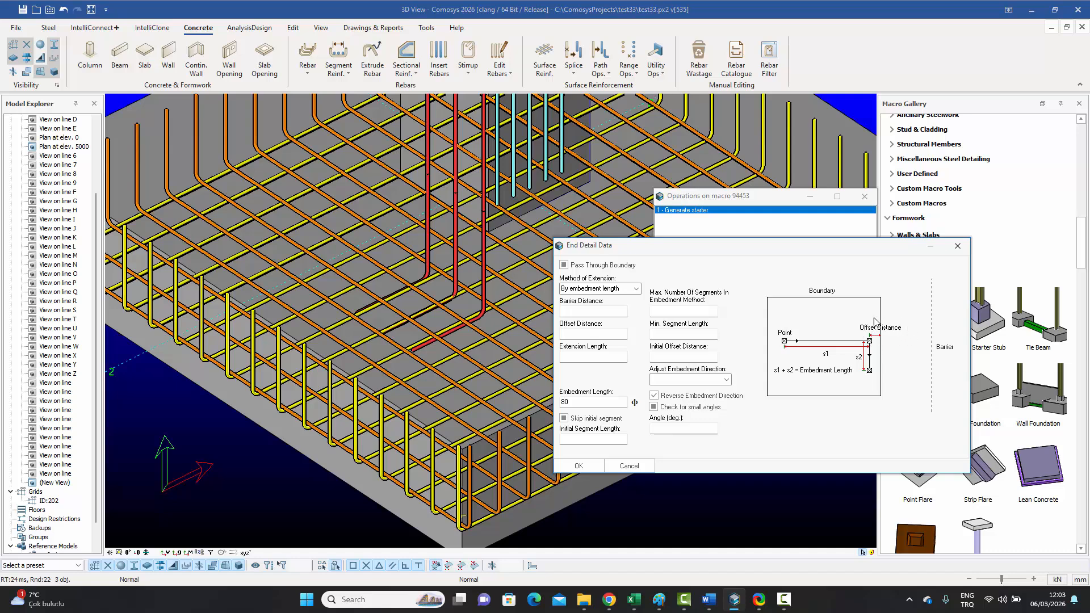
pyautogui.click(580, 332)
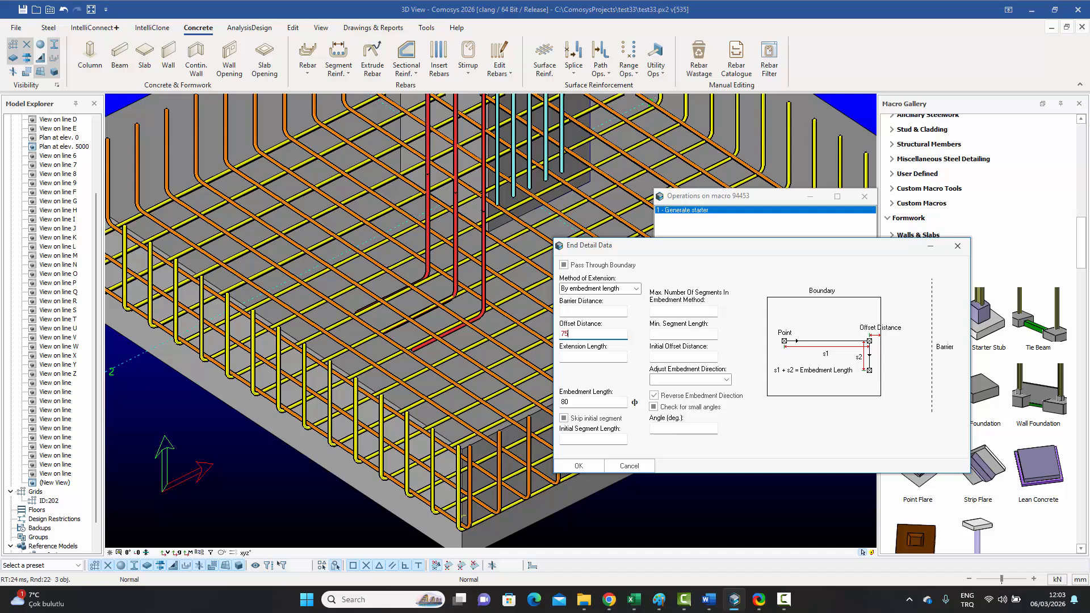
# Step: Confirm the 75 offset end detail and a starter length of 80 to regenerate the starter bars
pyautogui.click(579, 467)
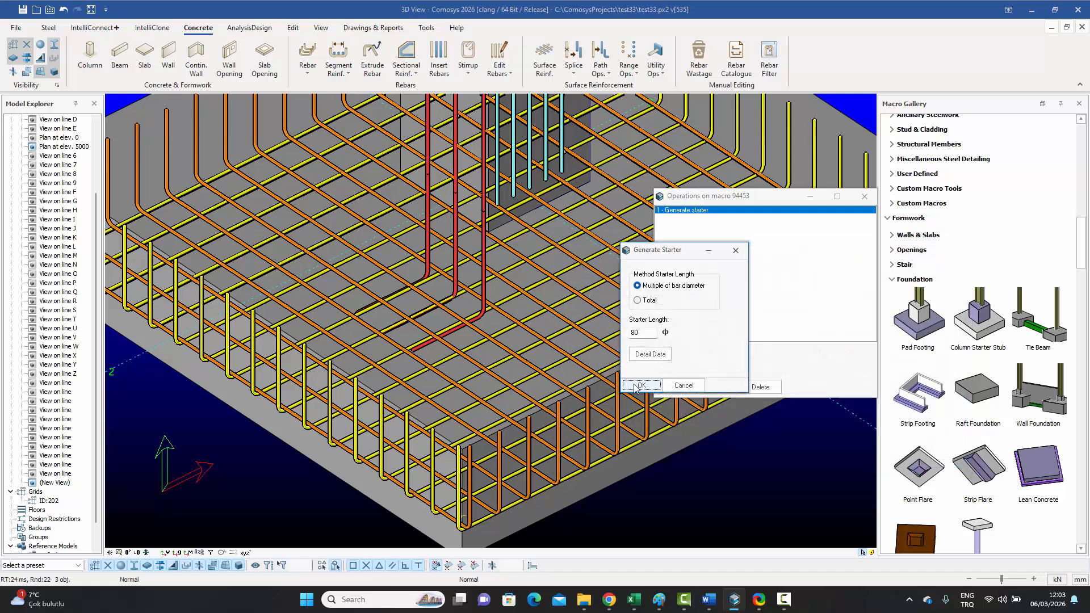
pyautogui.click(639, 386)
# Step: Apply the regenerated starter bars to the macro and orbit to a lower angle over the footing
pyautogui.click(673, 386)
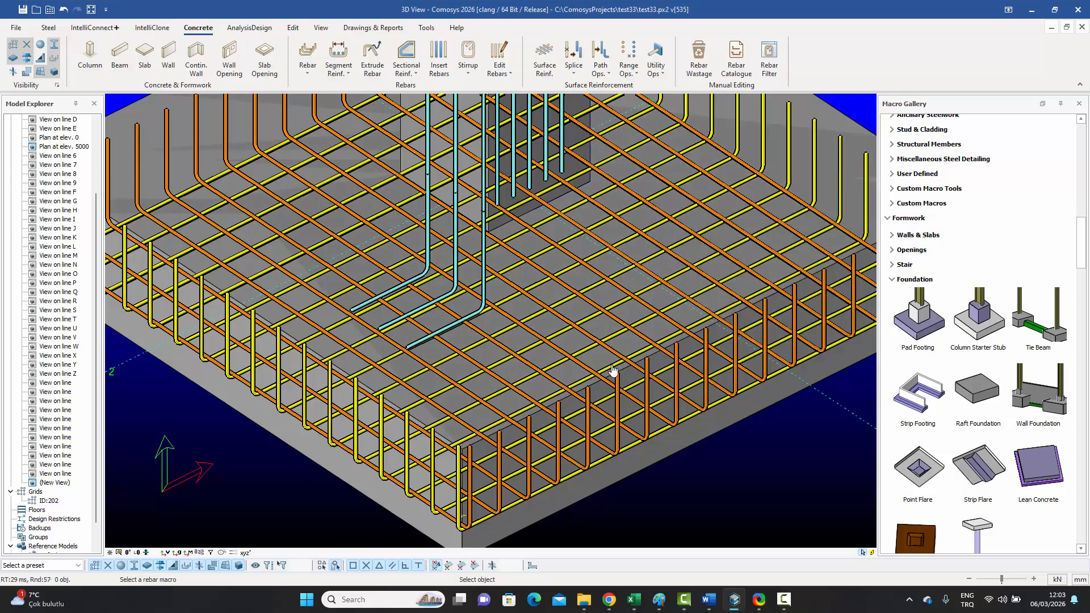
pyautogui.scroll(5, 410, 352)
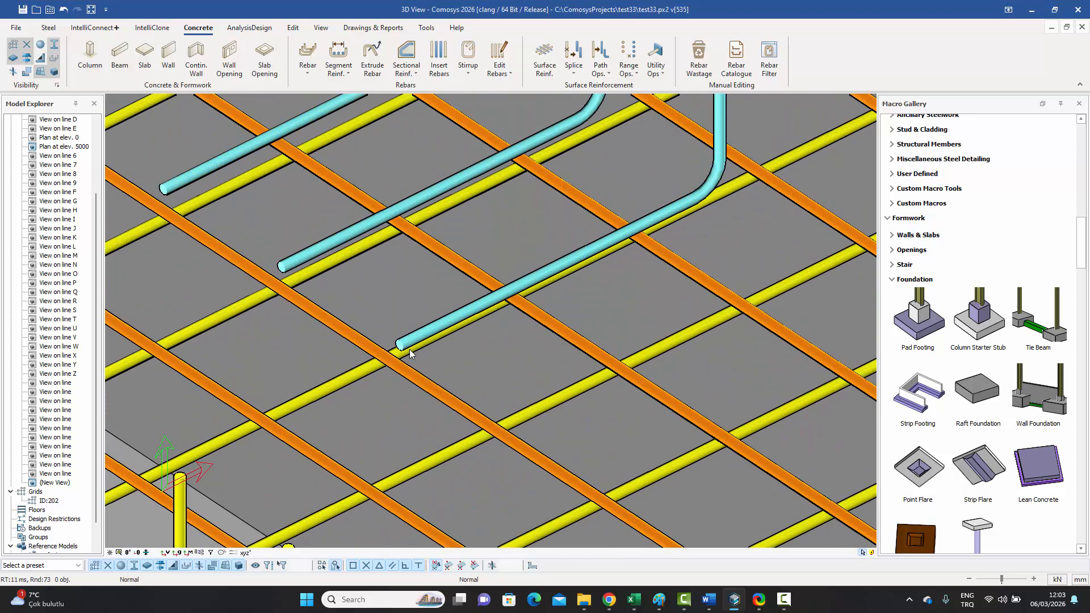
pyautogui.scroll(-2, 628, 247)
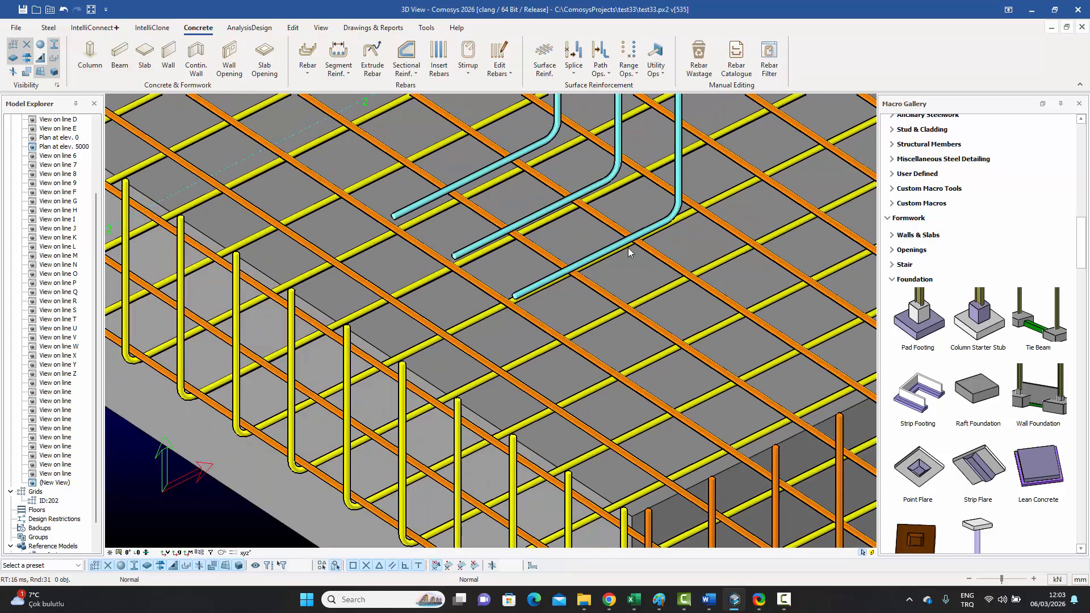
pyautogui.scroll(-4, 558, 278)
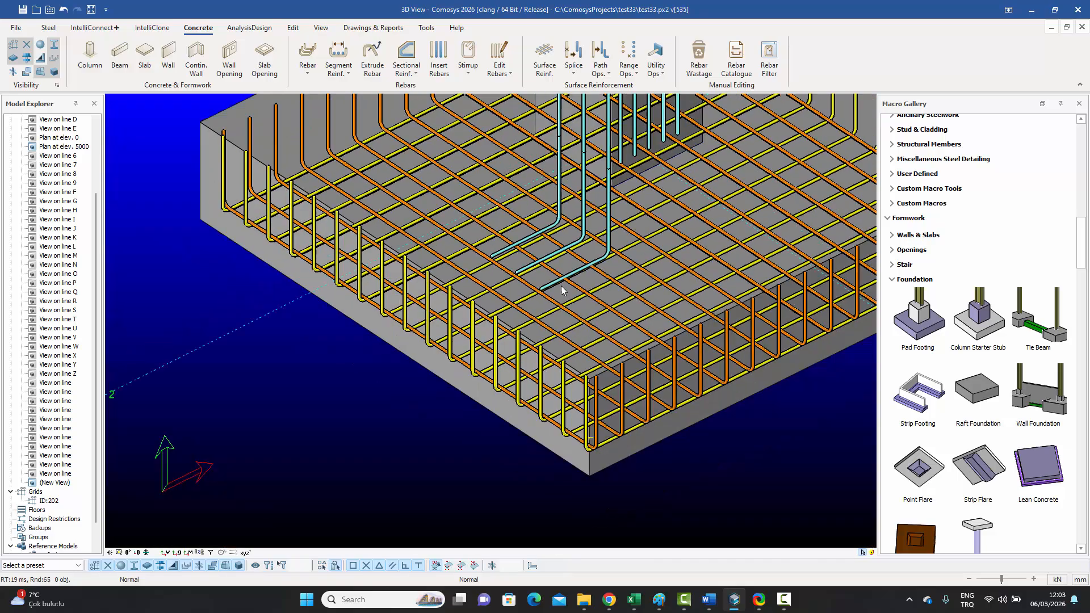
pyautogui.moveTo(561, 285)
pyautogui.mouseDown(button='middle')
pyautogui.moveTo(572, 280)
pyautogui.moveTo(549, 292)
pyautogui.mouseUp(button='middle')
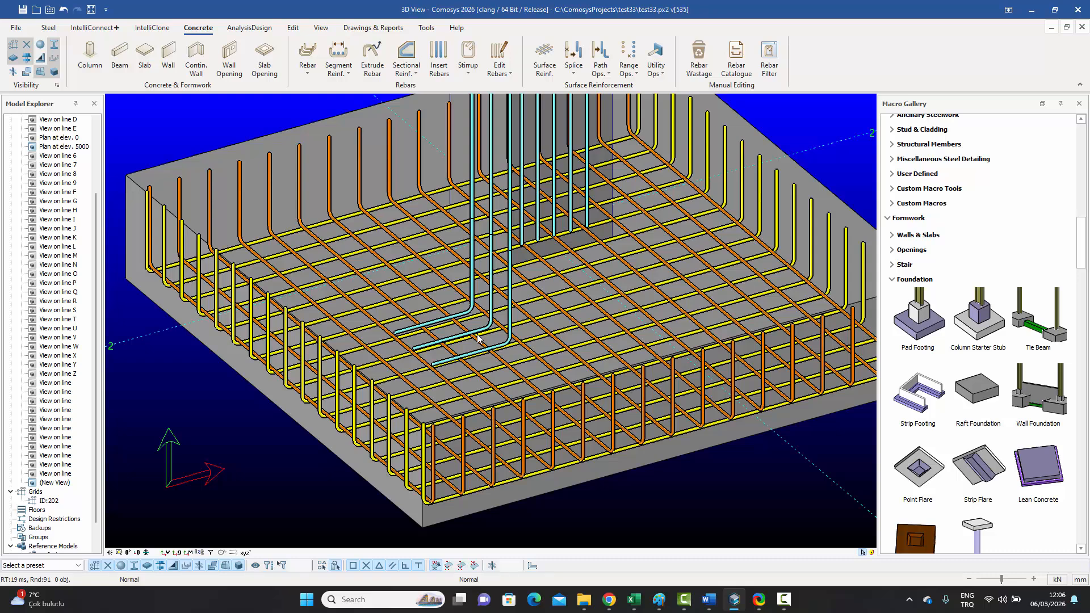
# Step: Undo the last starter-bar change and bring up the Path Ops. list
pyautogui.hotkey('ctrl', 'z')
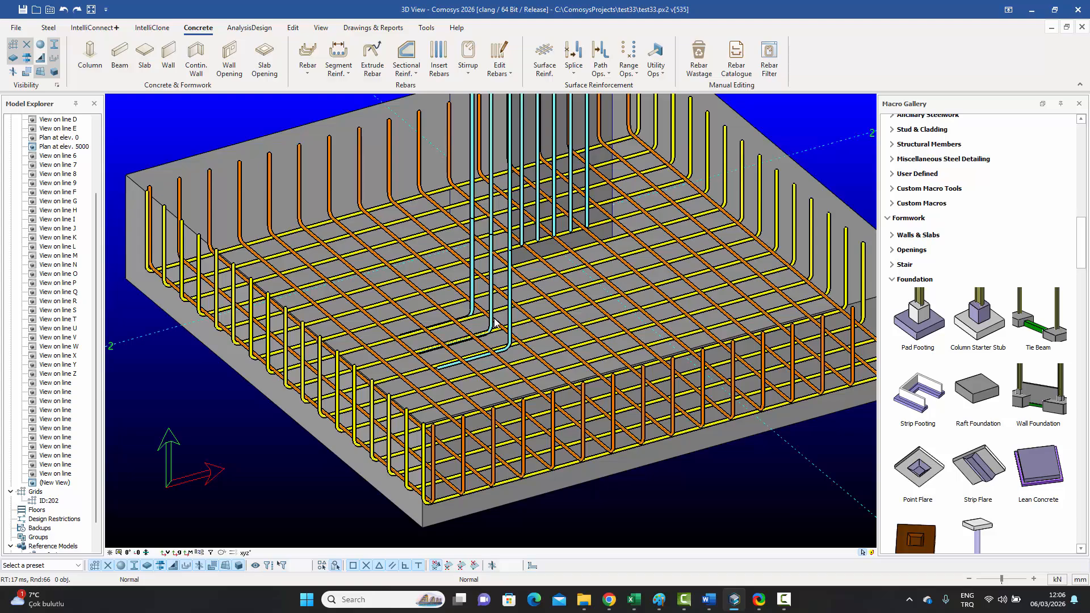
pyautogui.scroll(3, 491, 378)
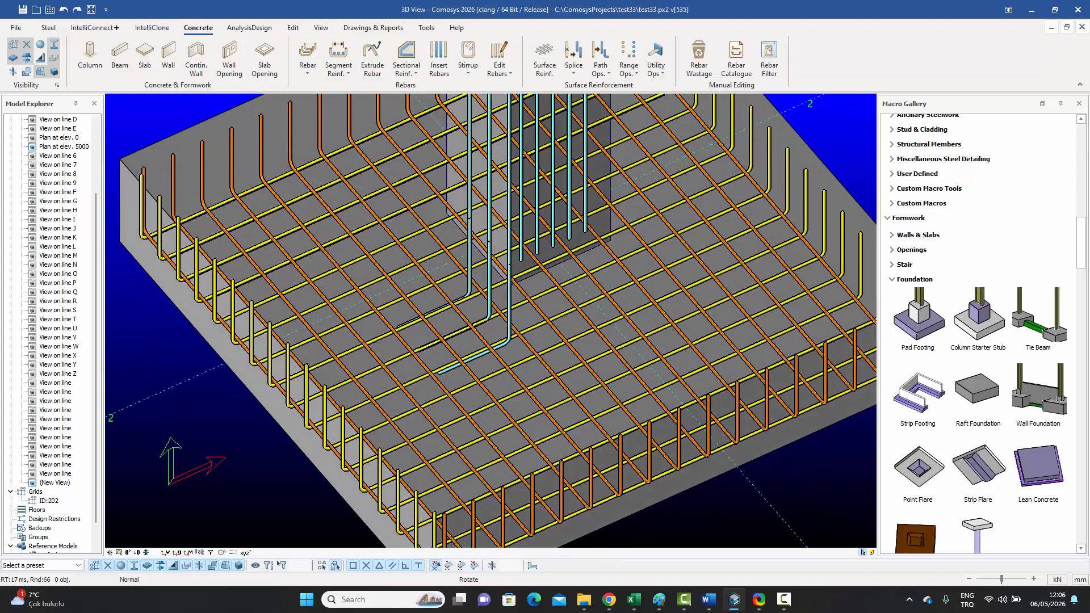
pyautogui.scroll(5, 458, 343)
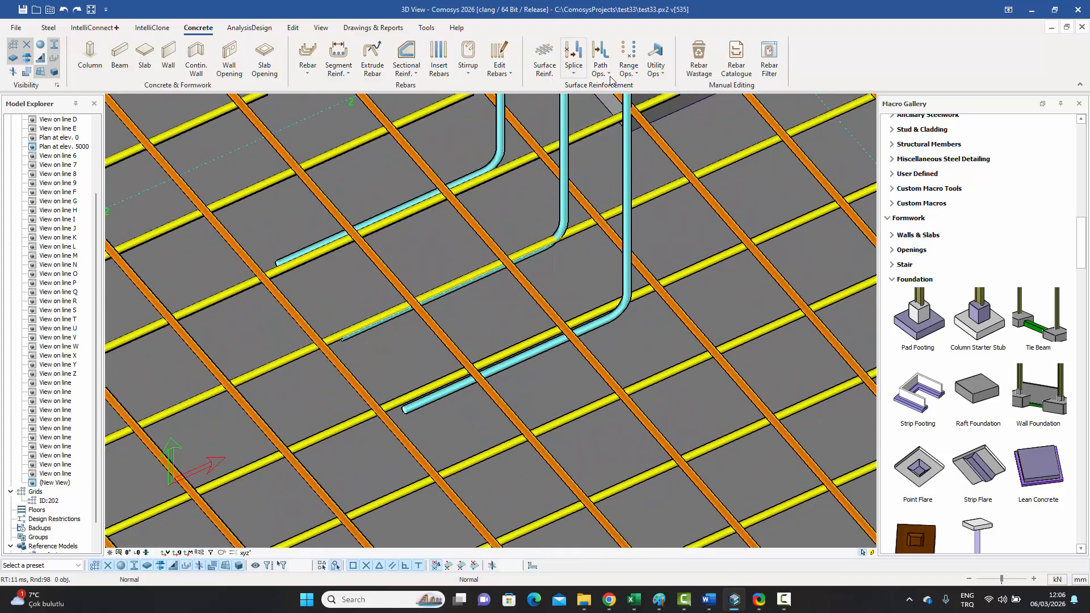
pyautogui.click(608, 74)
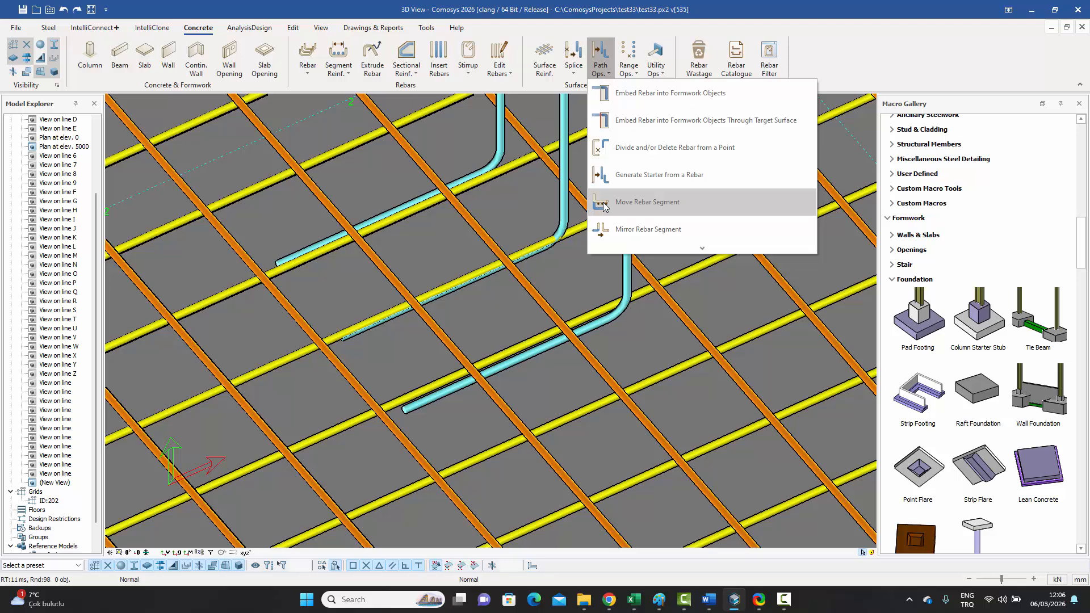
# Step: Move a starter bar's bottom segment above its point with an offset of 5
pyautogui.click(645, 209)
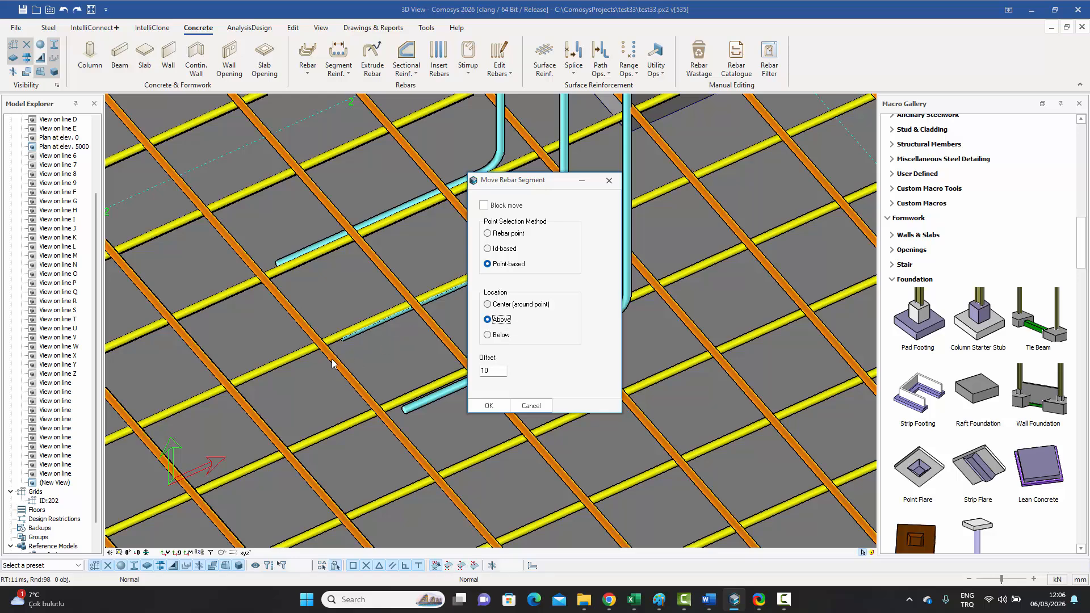
pyautogui.doubleClick(496, 370)
pyautogui.write('5')
pyautogui.click(489, 406)
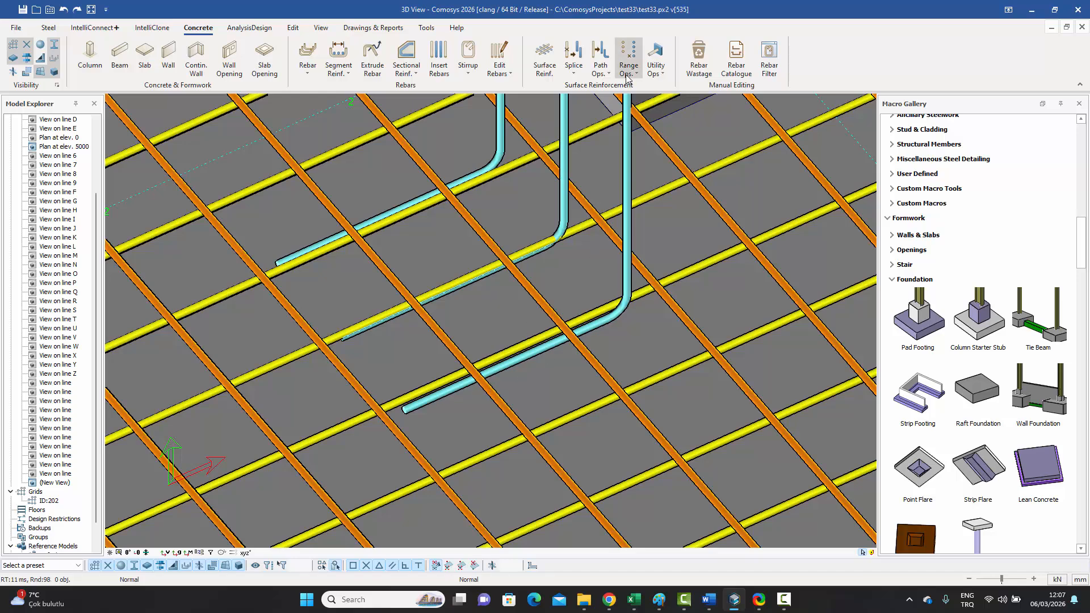
# Step: Window-select the lower cyan bar's end and move its horizontal leg to the picked point above the mesh
pyautogui.click(602, 76)
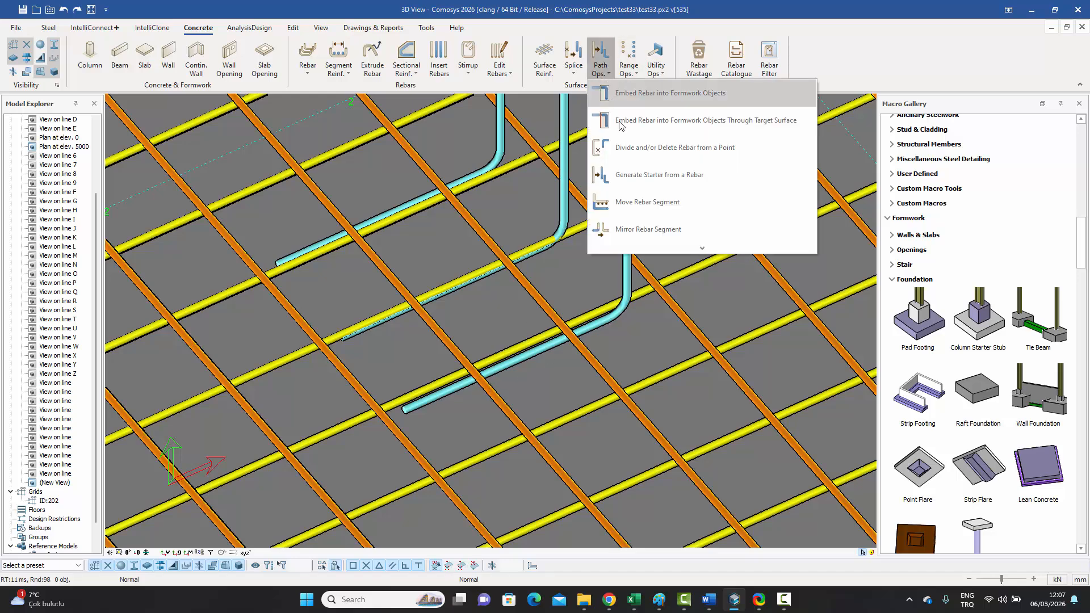
pyautogui.click(638, 203)
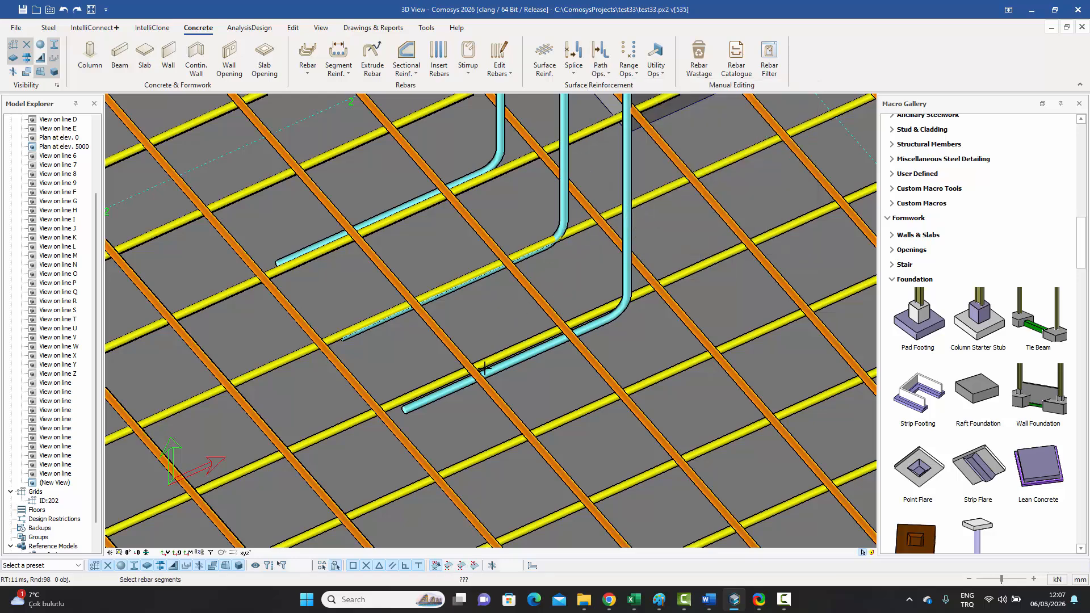
pyautogui.scroll(5, 417, 419)
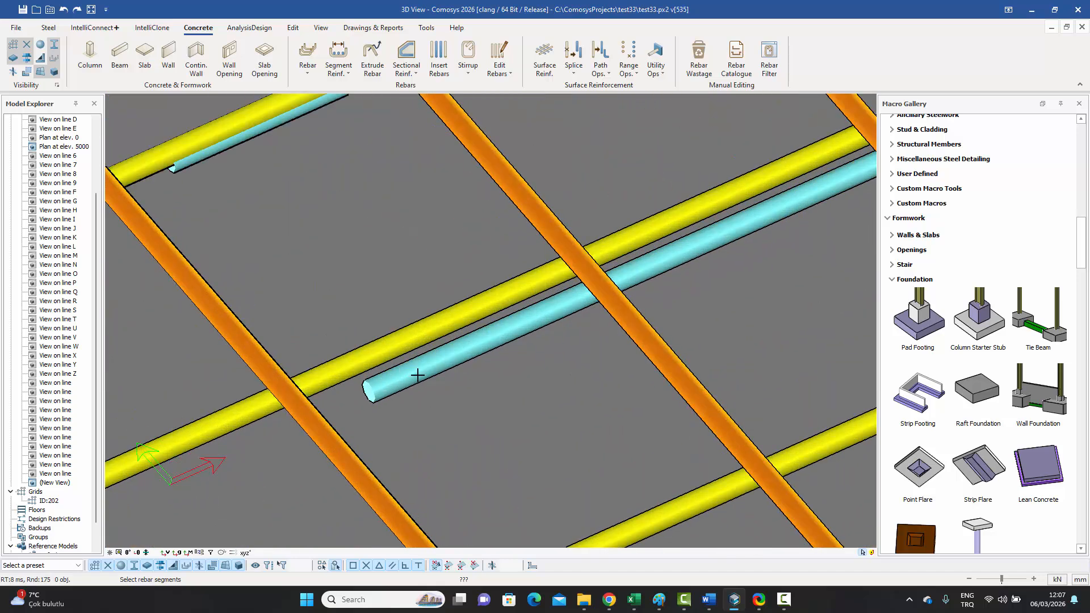
pyautogui.scroll(-3, 399, 386)
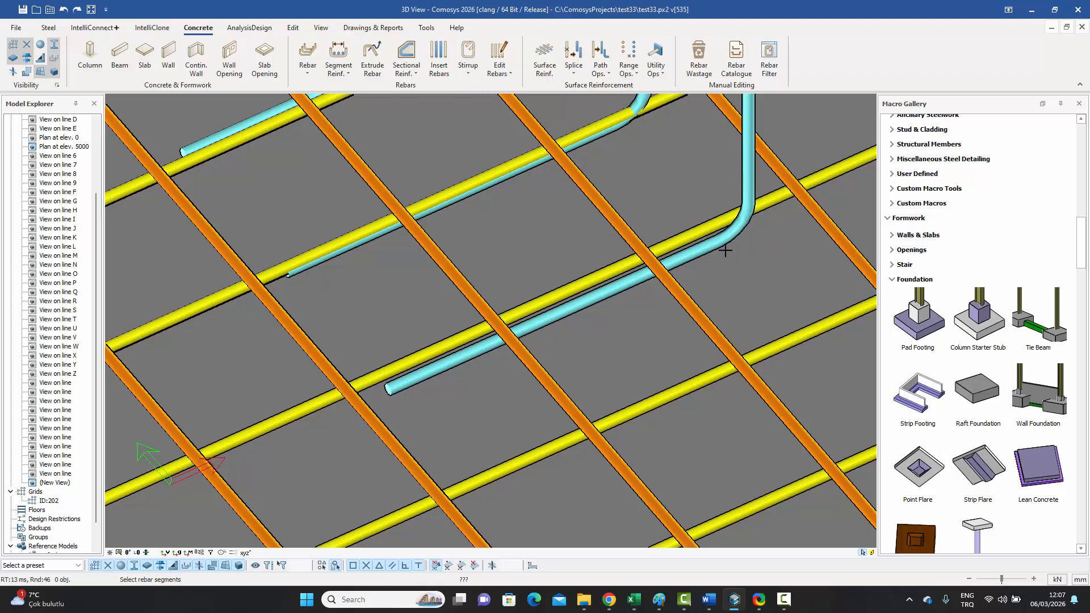
pyautogui.scroll(3, 406, 394)
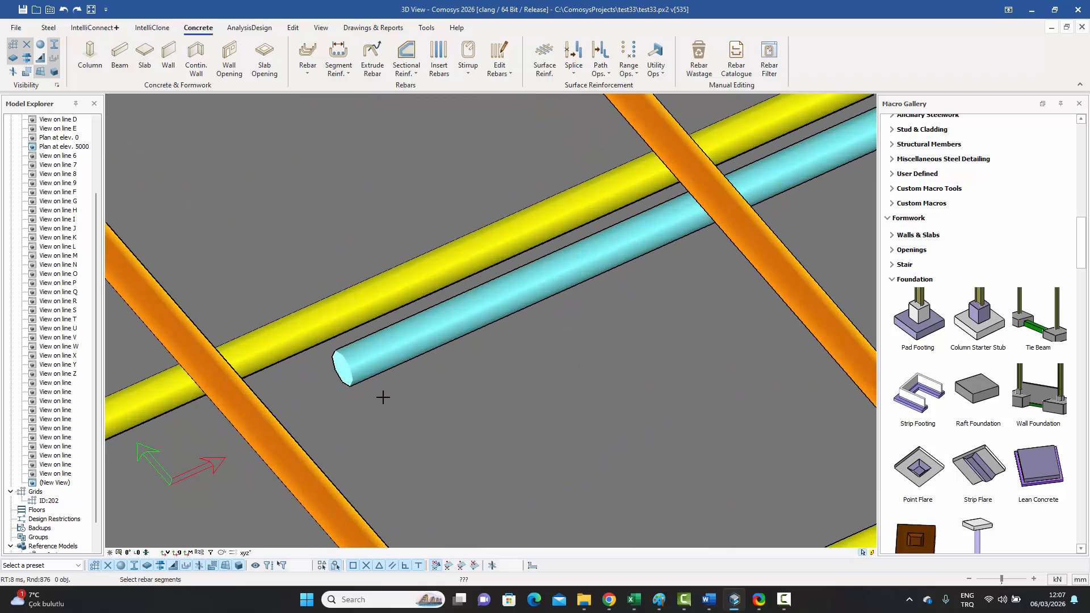
pyautogui.moveTo(387, 398); pyautogui.dragTo(335, 347)
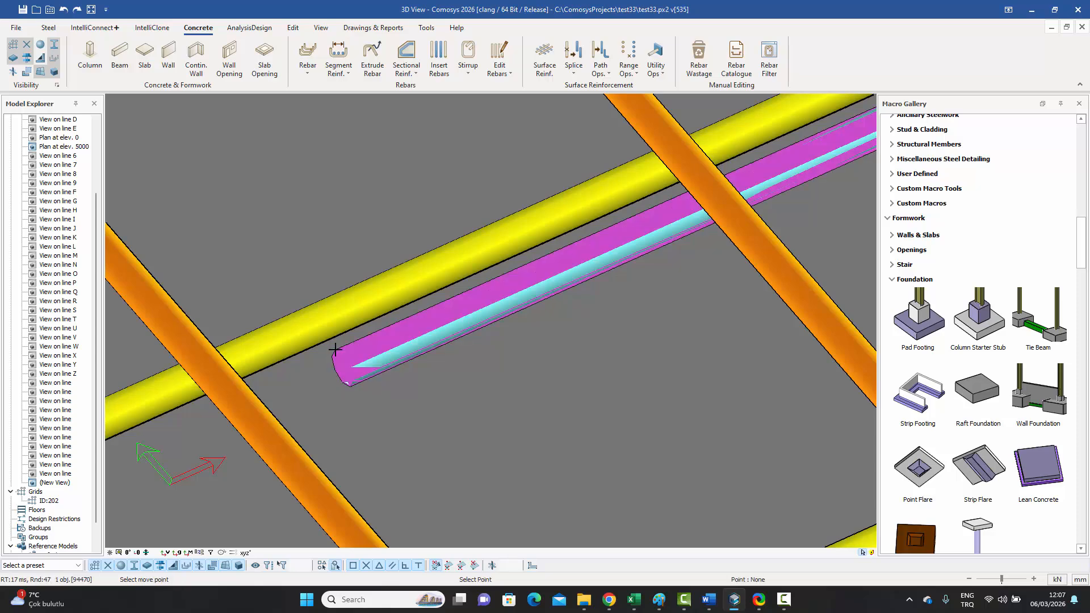
pyautogui.scroll(-3, 382, 355)
pyautogui.scroll(-2, 387, 359)
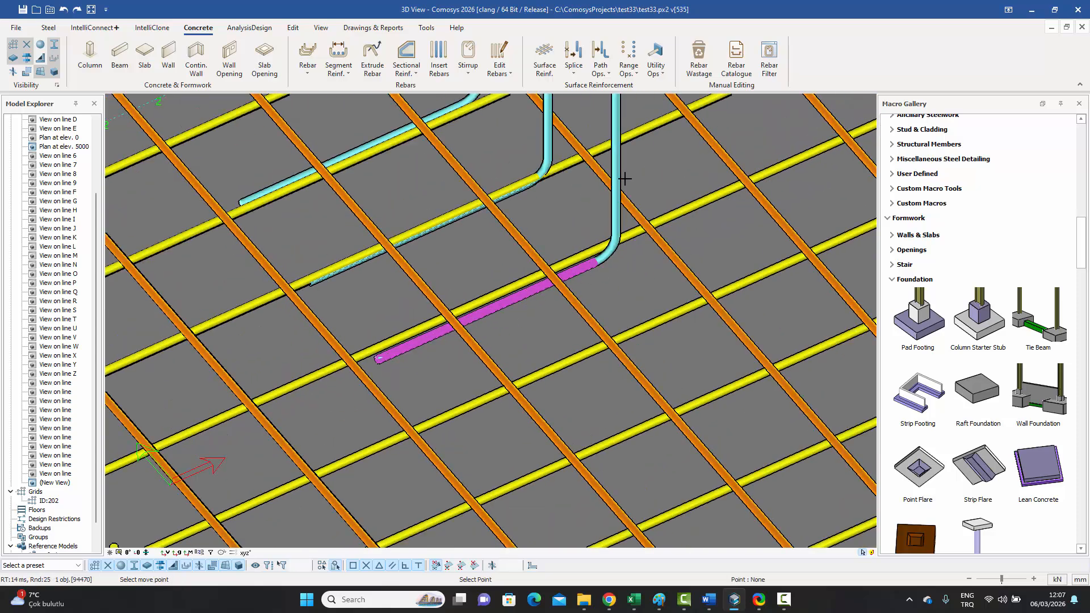
pyautogui.click(414, 278)
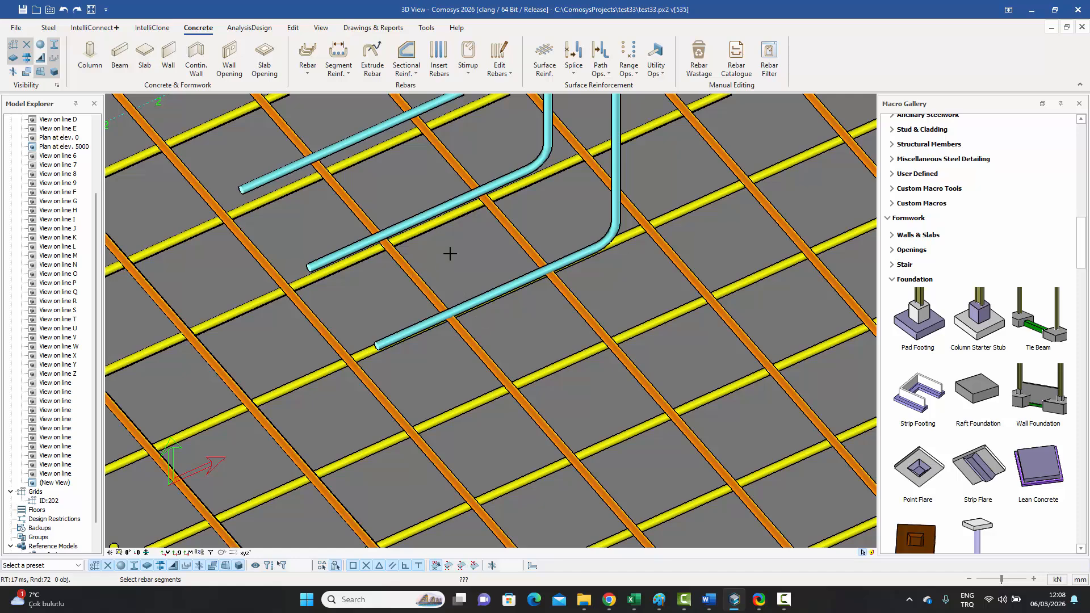
pyautogui.press('Escape')
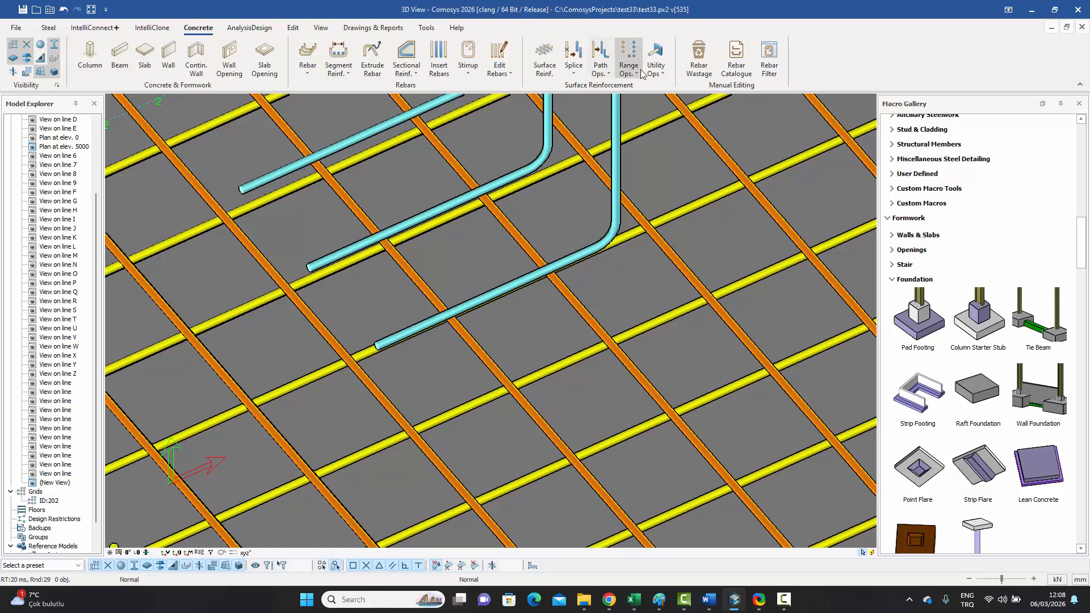
pyautogui.click(655, 64)
pyautogui.click(653, 114)
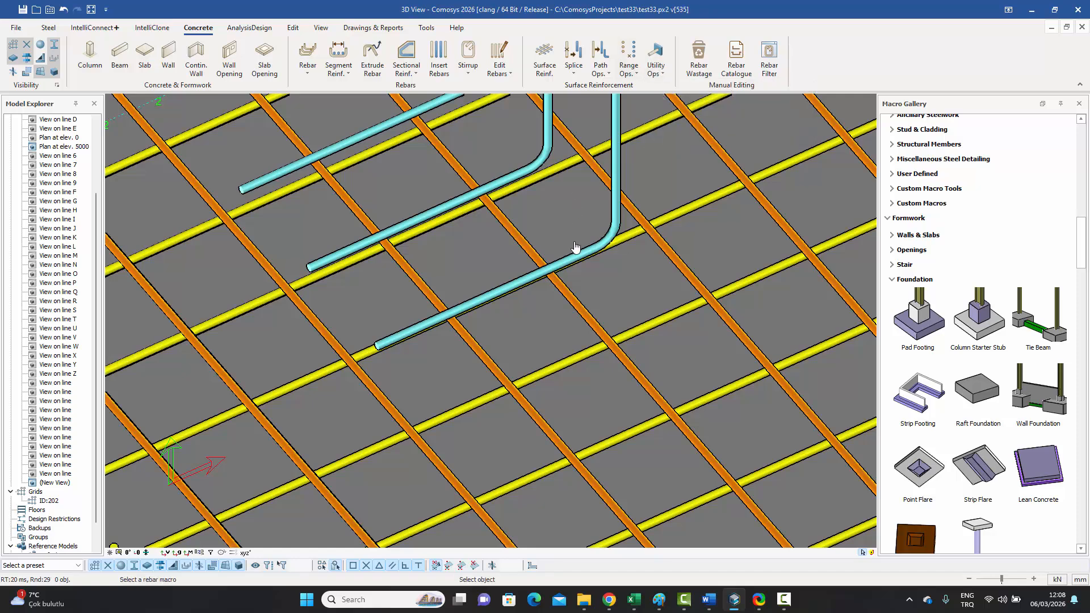
pyautogui.click(618, 159)
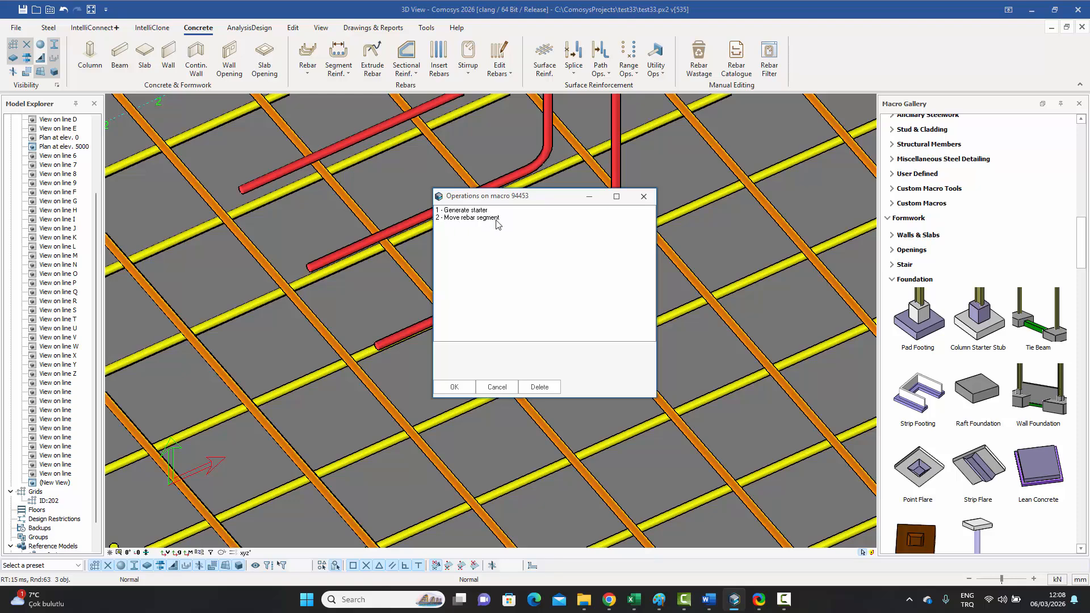
pyautogui.doubleClick(478, 218)
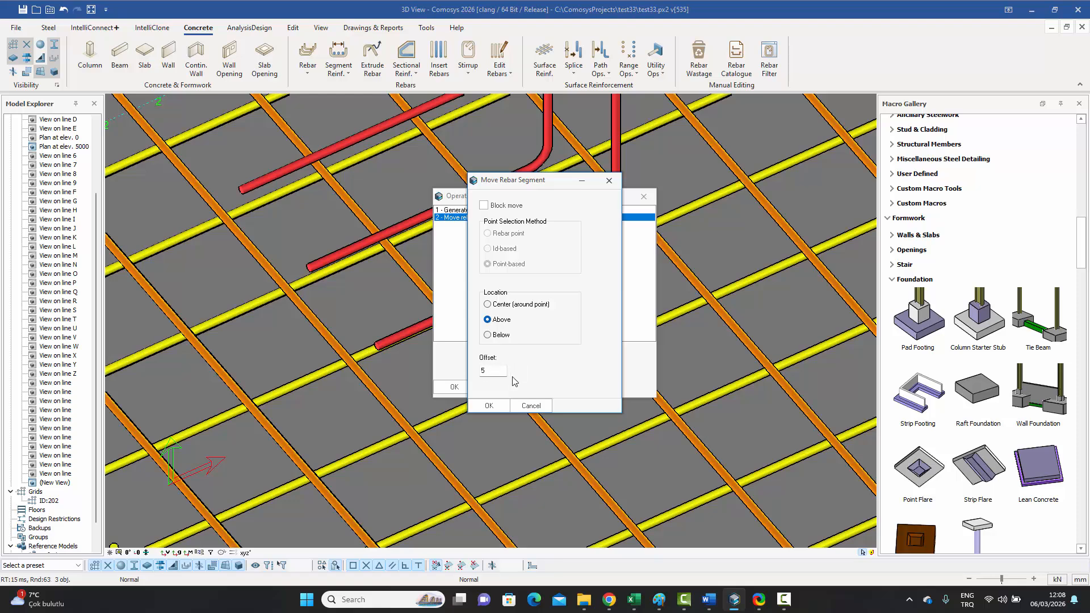
pyautogui.click(537, 405)
pyautogui.click(496, 384)
pyautogui.scroll(-4, 433, 271)
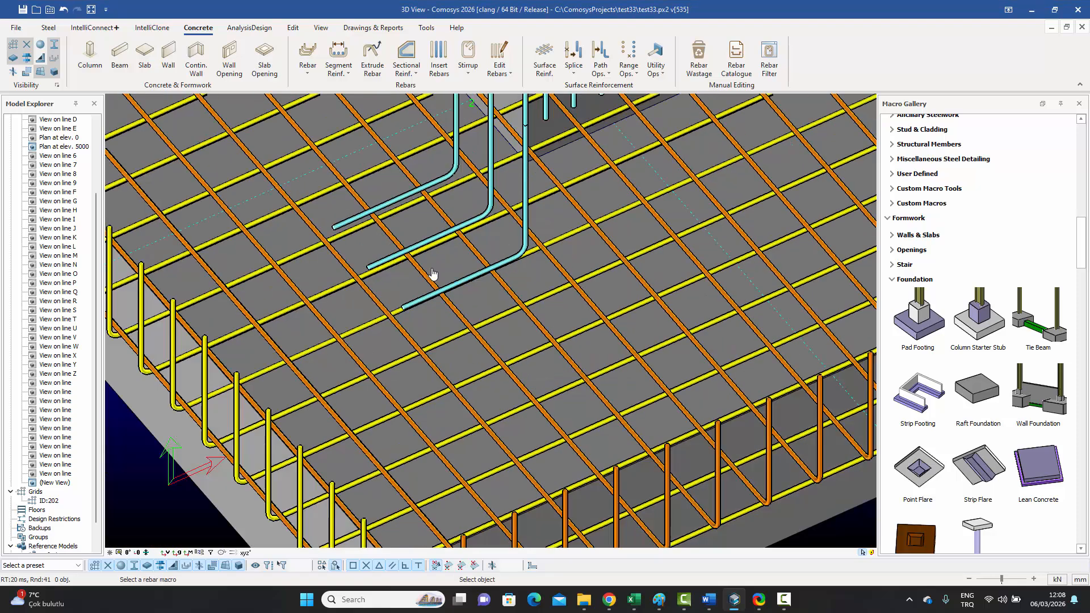
# Step: Pan across the footing, then restore the maximized 3D View to a floating window
pyautogui.press('Escape')
pyautogui.moveTo(482, 279); pyautogui.dragTo(487, 290, button='middle')
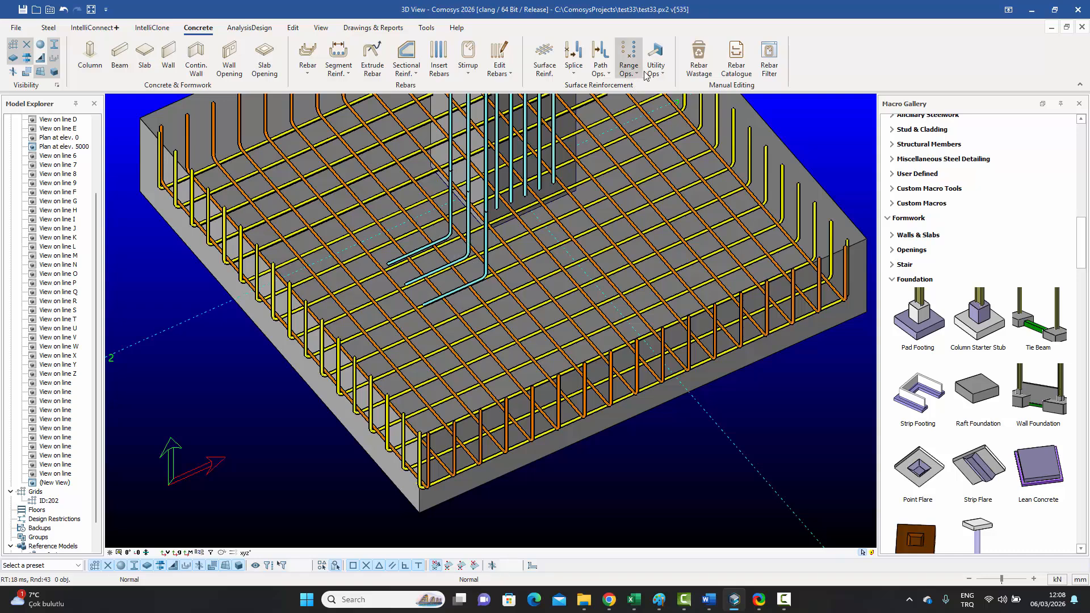
pyautogui.click(601, 67)
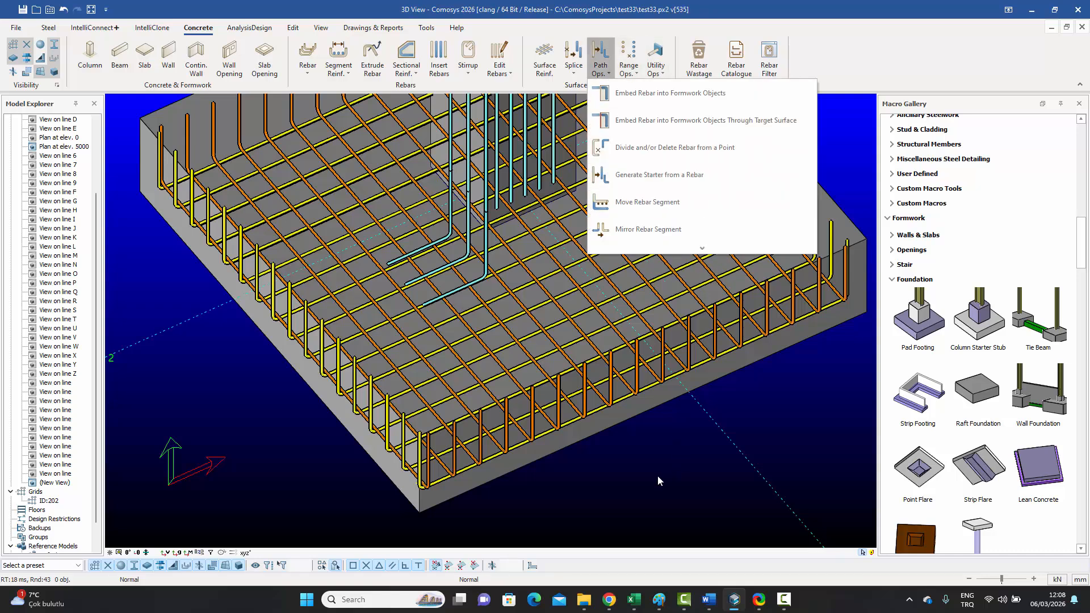
pyautogui.click(633, 453)
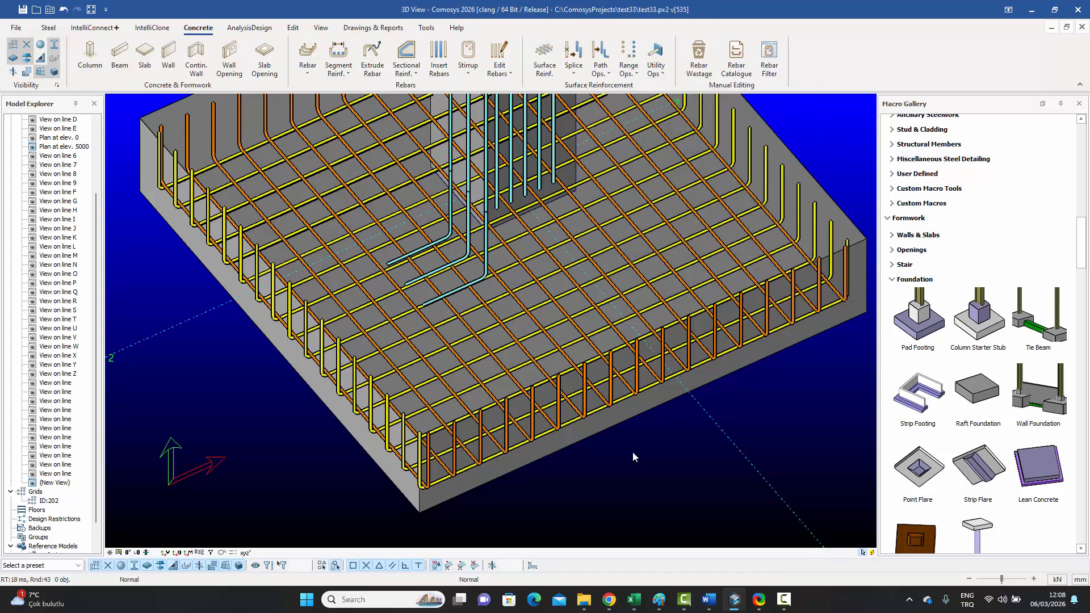
pyautogui.click(1066, 27)
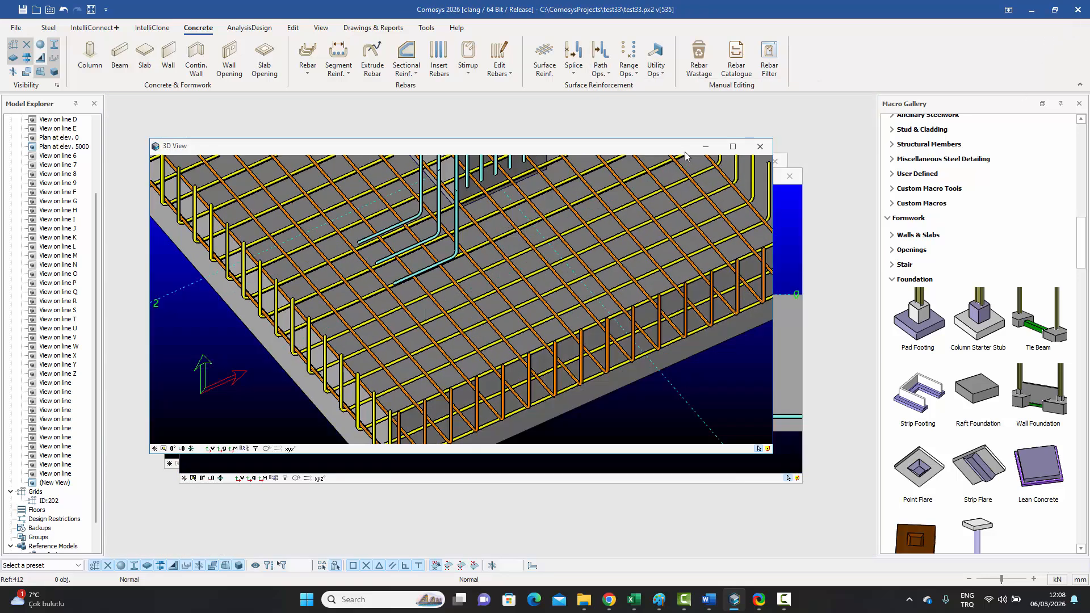
# Step: Move the 3D View aside and maximize the (New View) section window
pyautogui.moveTo(624, 145); pyautogui.dragTo(662, 249)
pyautogui.click(565, 180)
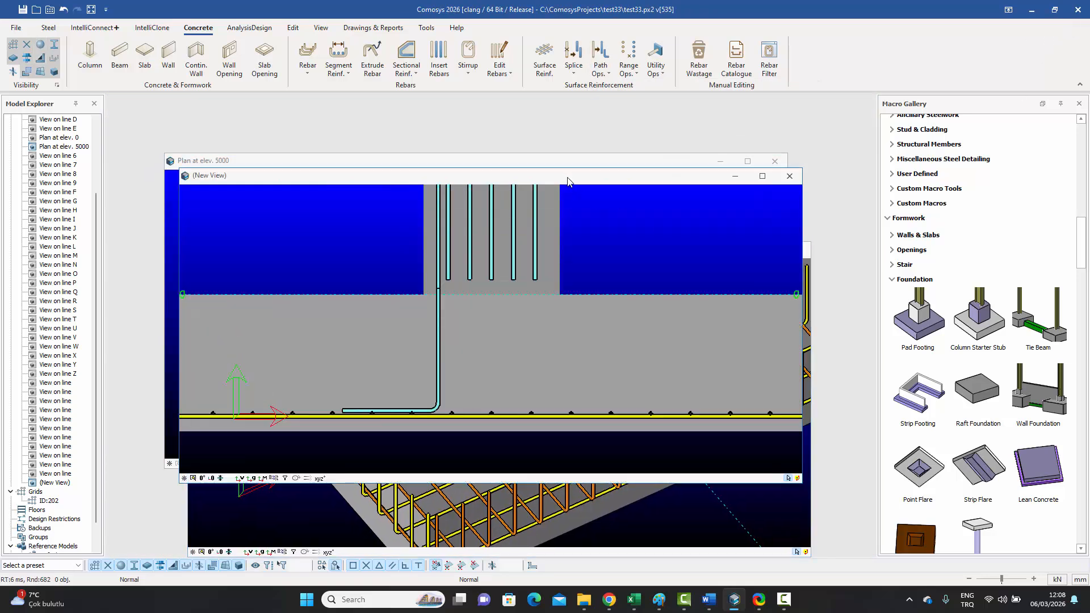
pyautogui.click(762, 176)
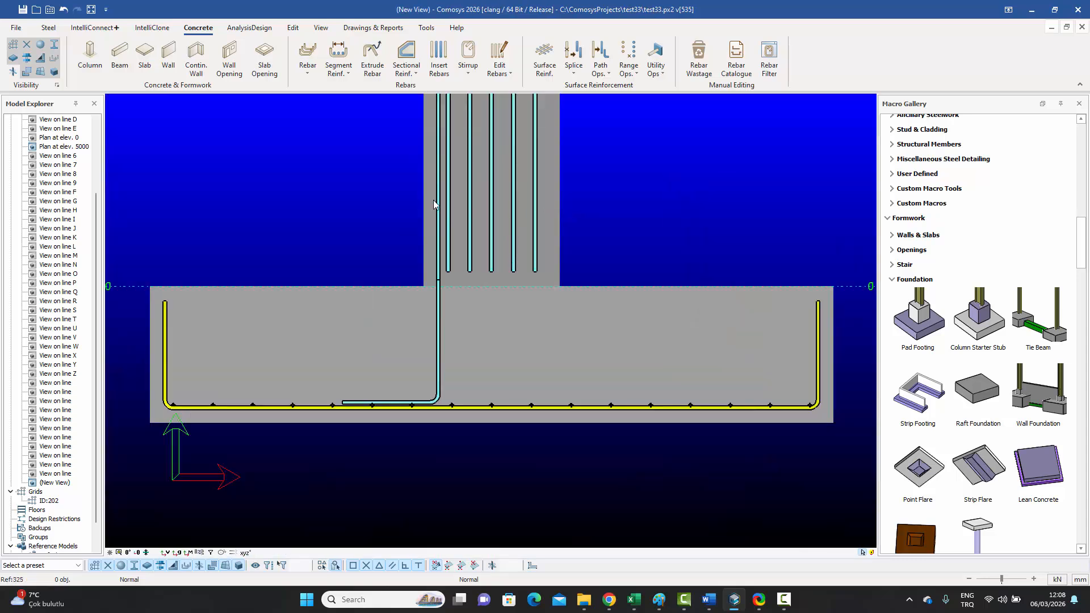
# Step: Inspect the hooked starter bar and L-shaped bottom bar in the section, then bring up Path Ops
pyautogui.scroll(10, 411, 343)
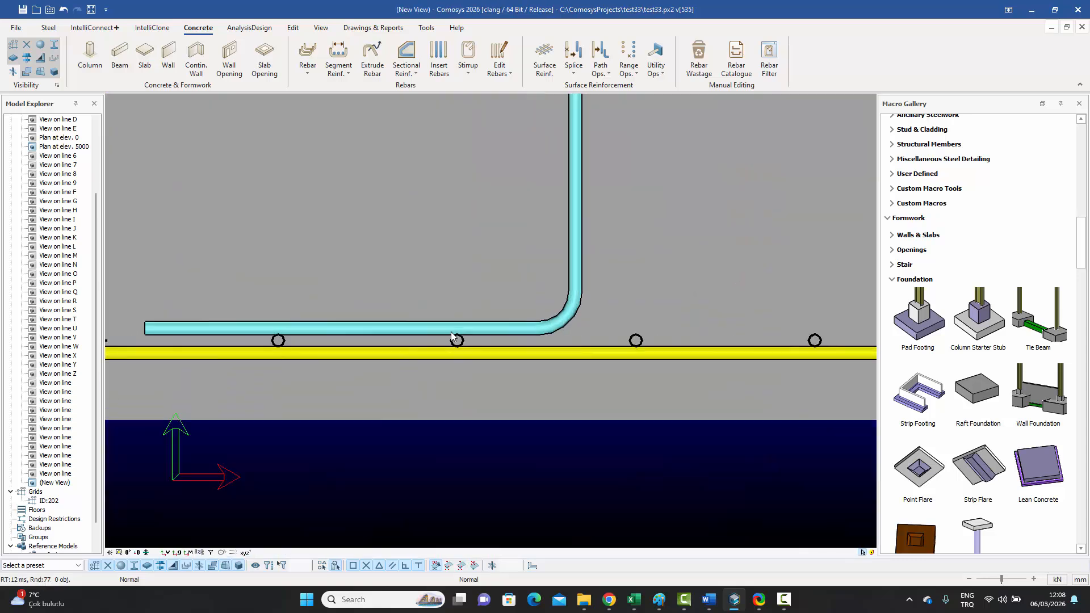
pyautogui.click(530, 332)
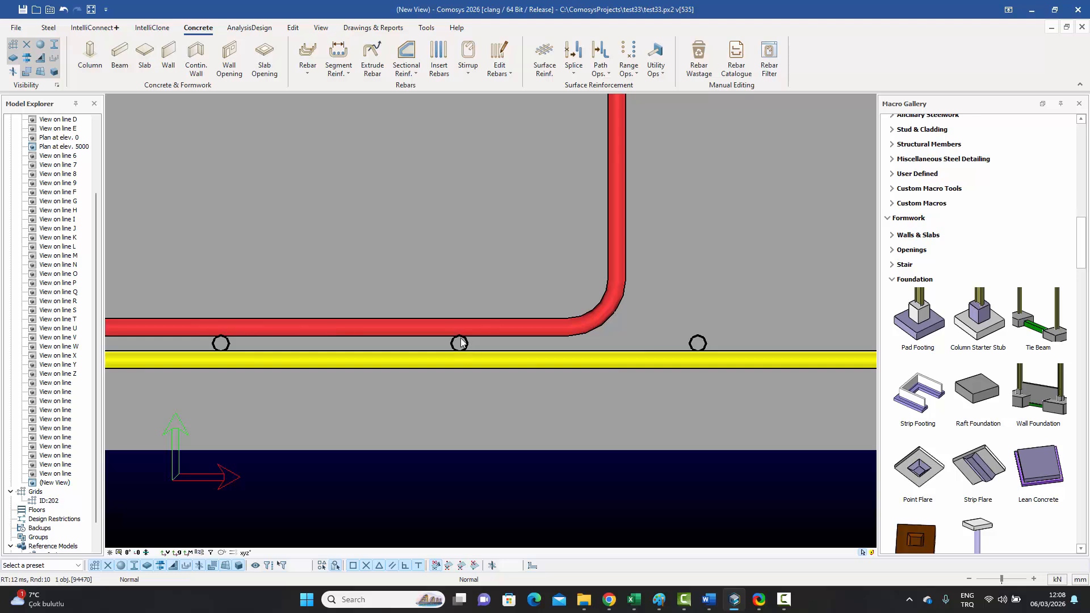
pyautogui.scroll(-6, 522, 301)
pyautogui.moveTo(208, 272); pyautogui.dragTo(322, 282, button='middle')
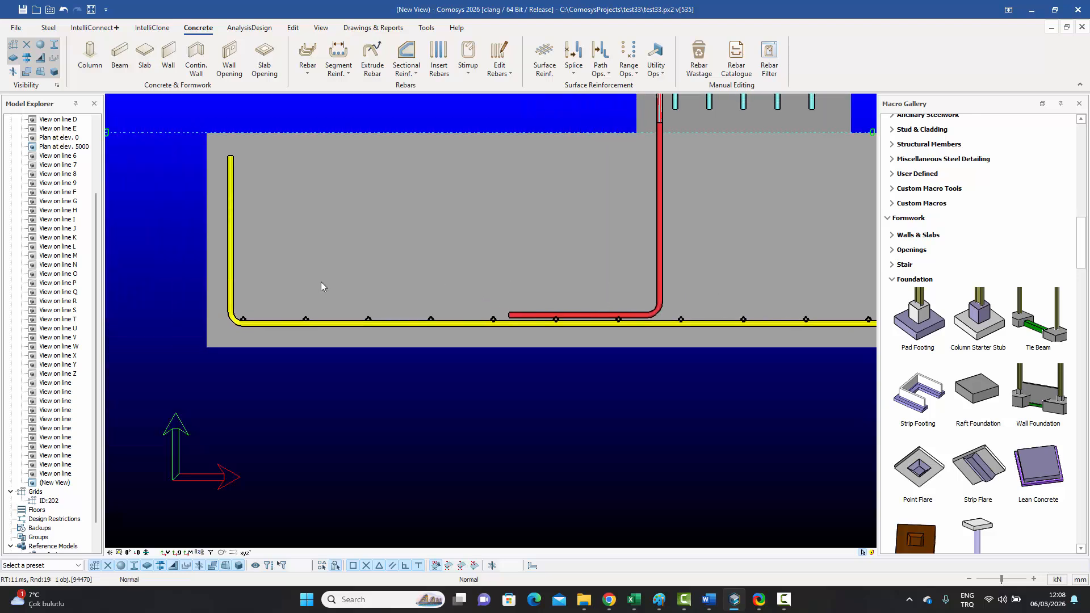
pyautogui.click(229, 251)
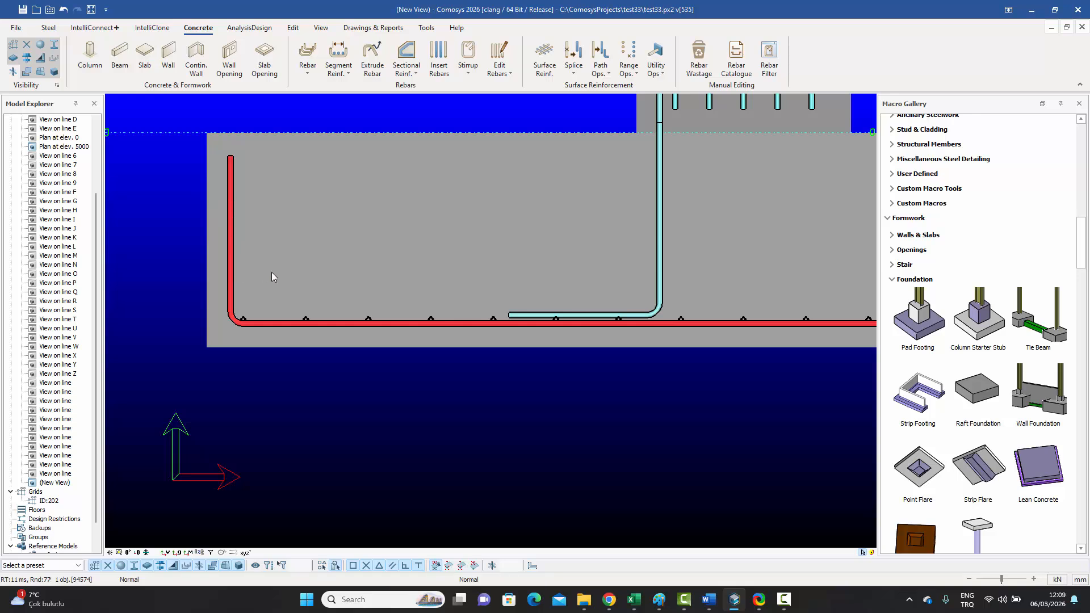
pyautogui.scroll(6, 362, 324)
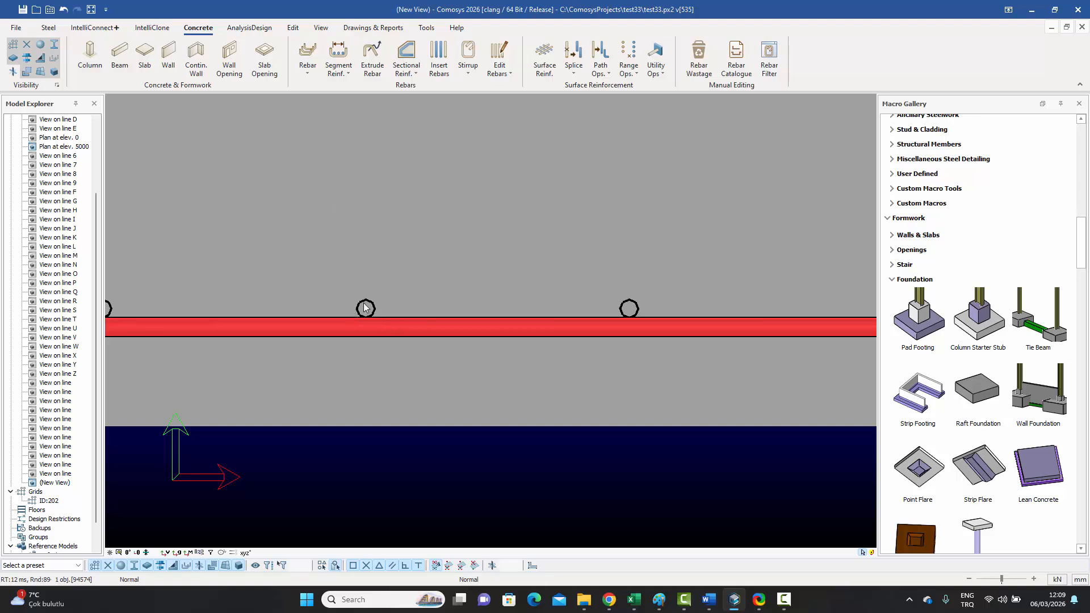
pyautogui.scroll(-7, 407, 324)
pyautogui.click(386, 372)
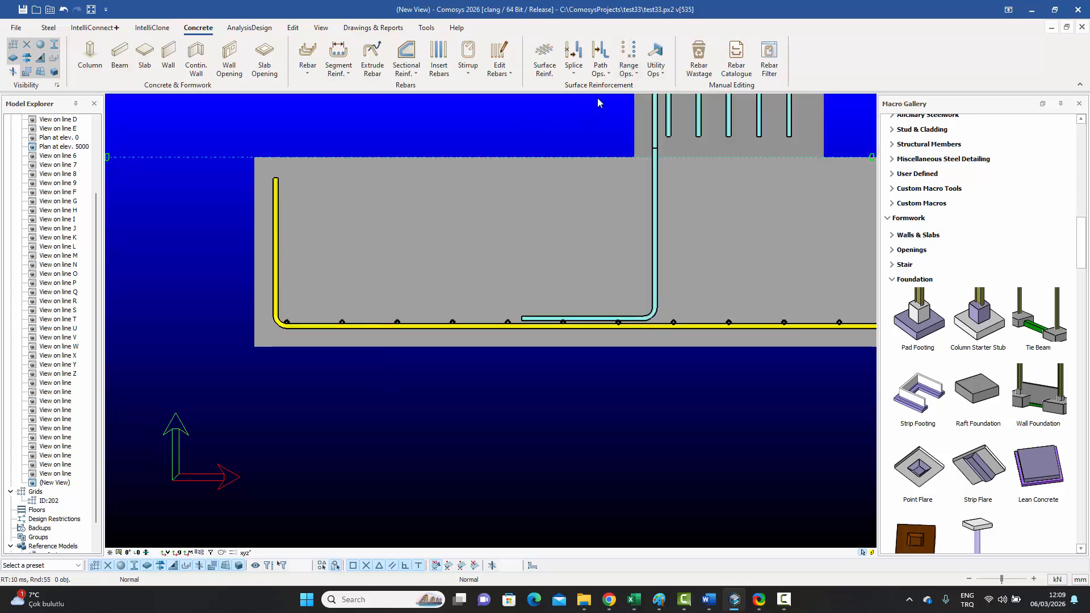
pyautogui.click(634, 77)
pyautogui.click(607, 79)
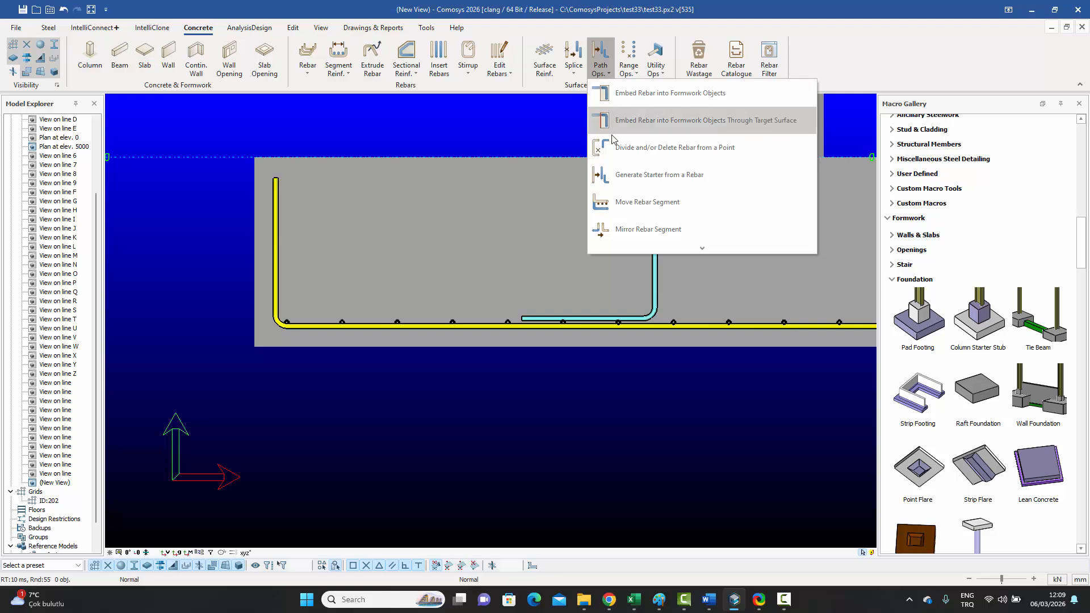
# Step: Start a rebar segment move, then cancel its settings
pyautogui.click(624, 203)
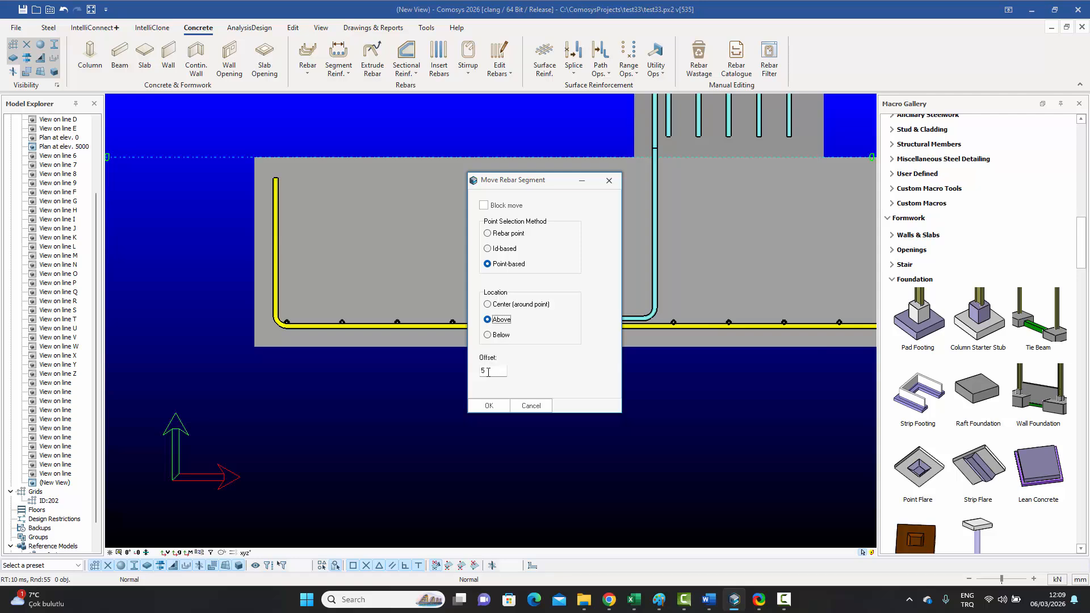
pyautogui.click(531, 406)
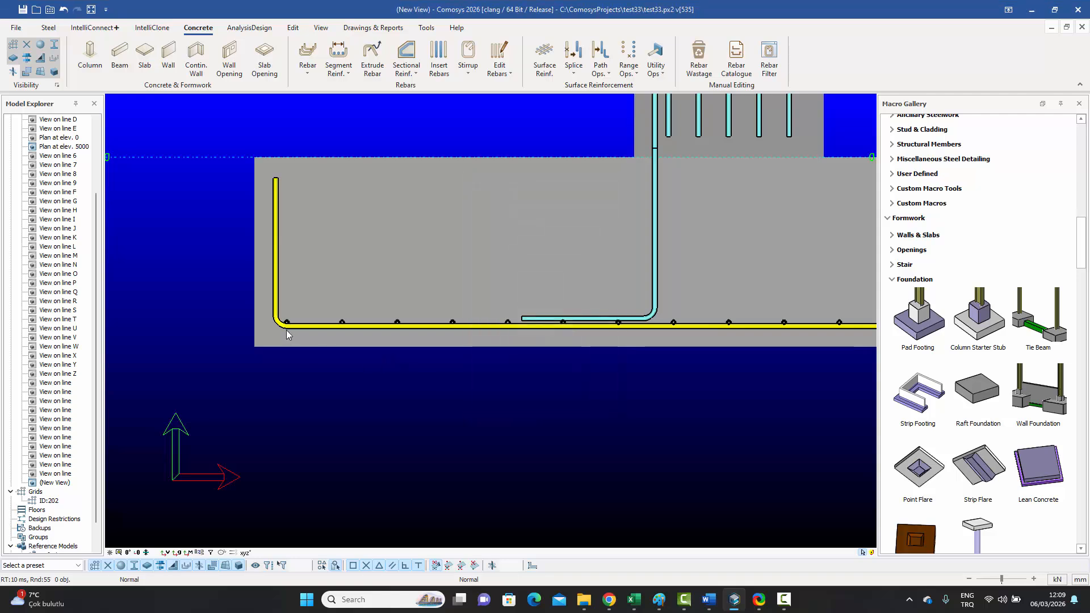
pyautogui.scroll(4, 287, 335)
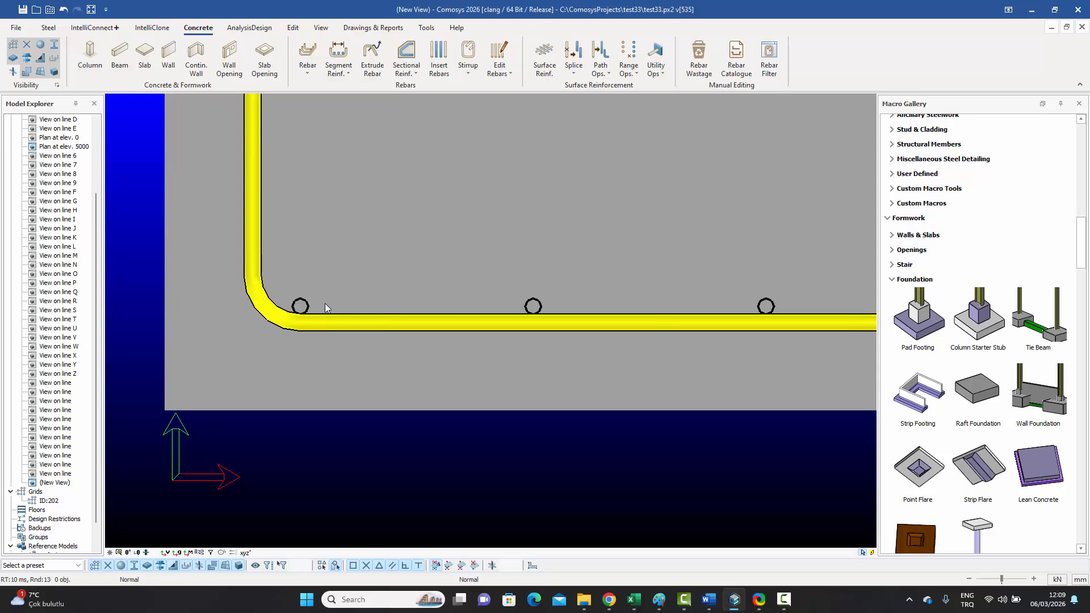
pyautogui.scroll(-2, 291, 278)
# Step: Set the rebar segment move to Above with an Offset of 25 and confirm
pyautogui.click(601, 74)
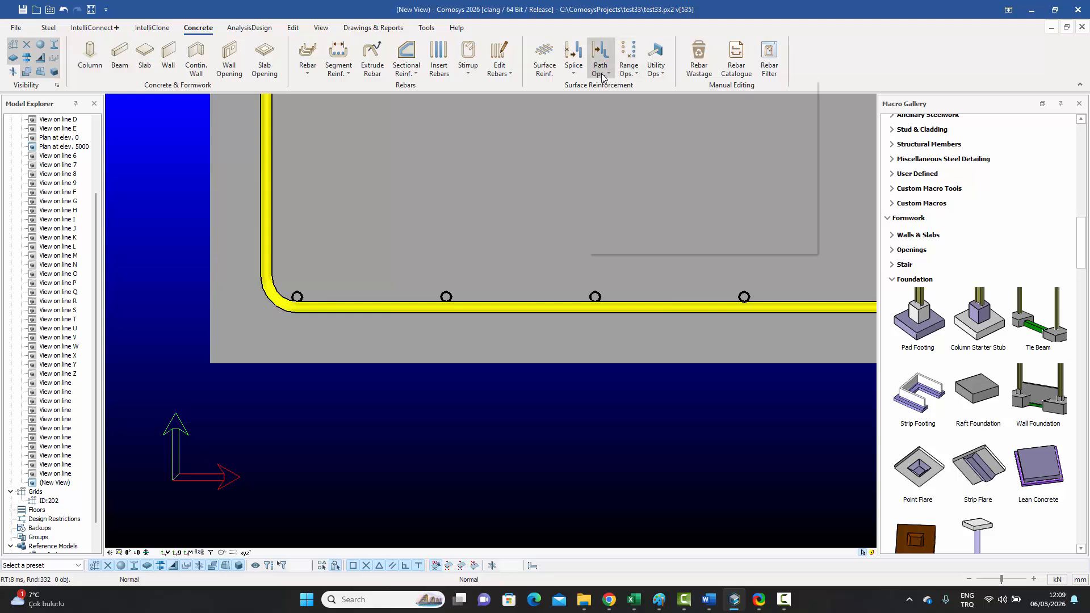
pyautogui.click(624, 205)
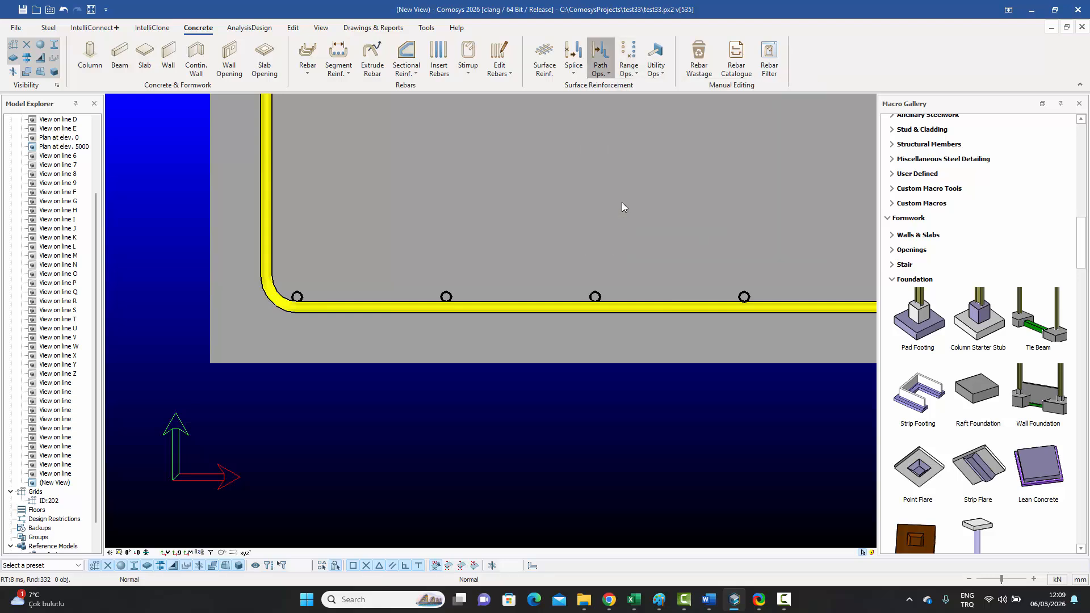
pyautogui.doubleClick(492, 370)
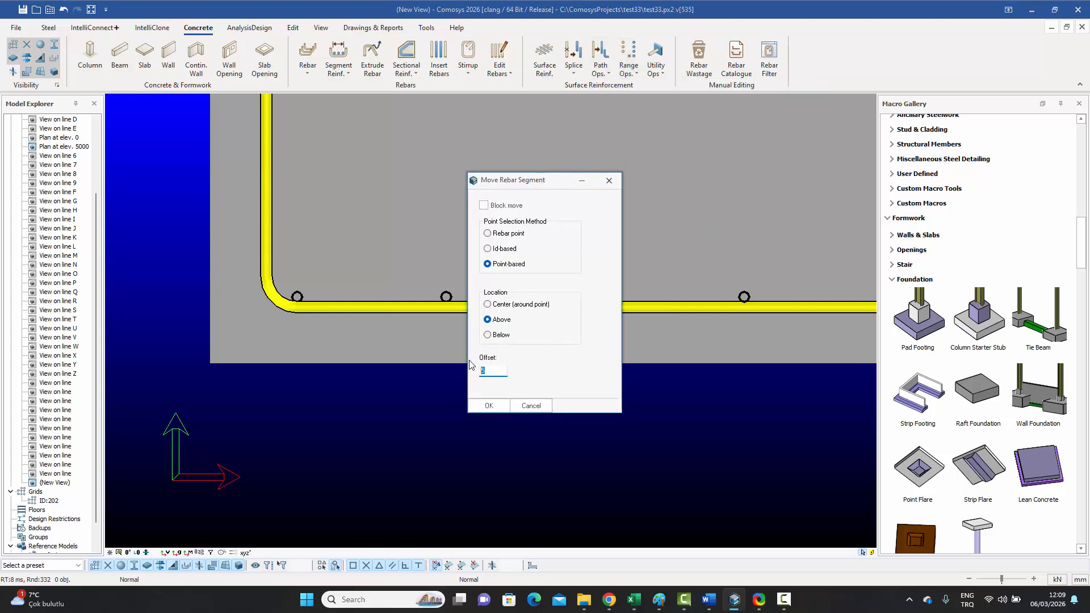
pyautogui.write('25')
pyautogui.click(489, 406)
# Step: Check the L-shaped bar's properties, then rerun the segment move with the 25 offset above
pyautogui.doubleClick(509, 309)
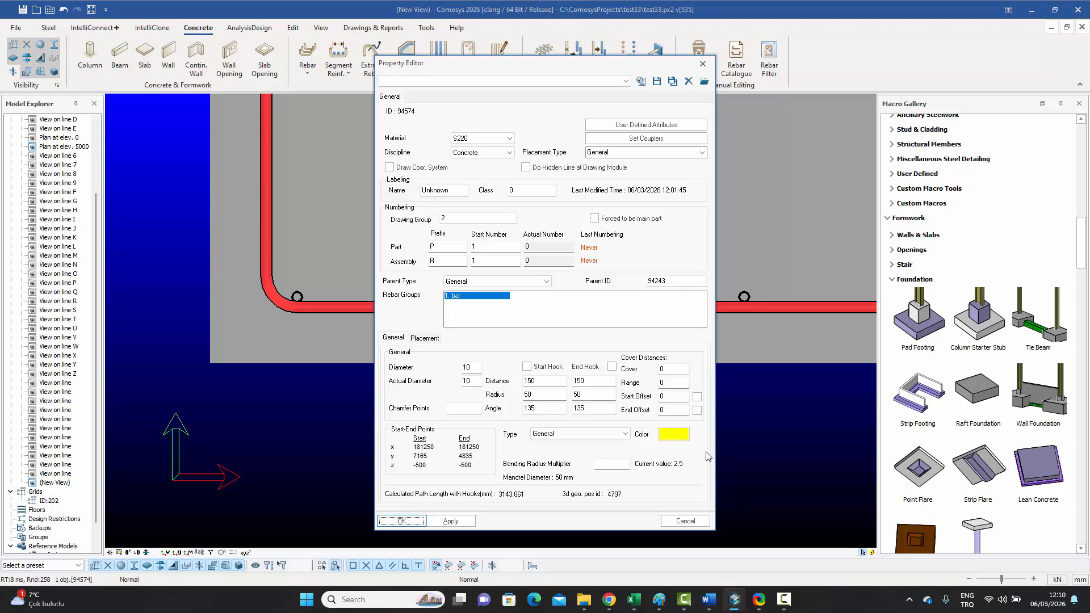
pyautogui.click(703, 64)
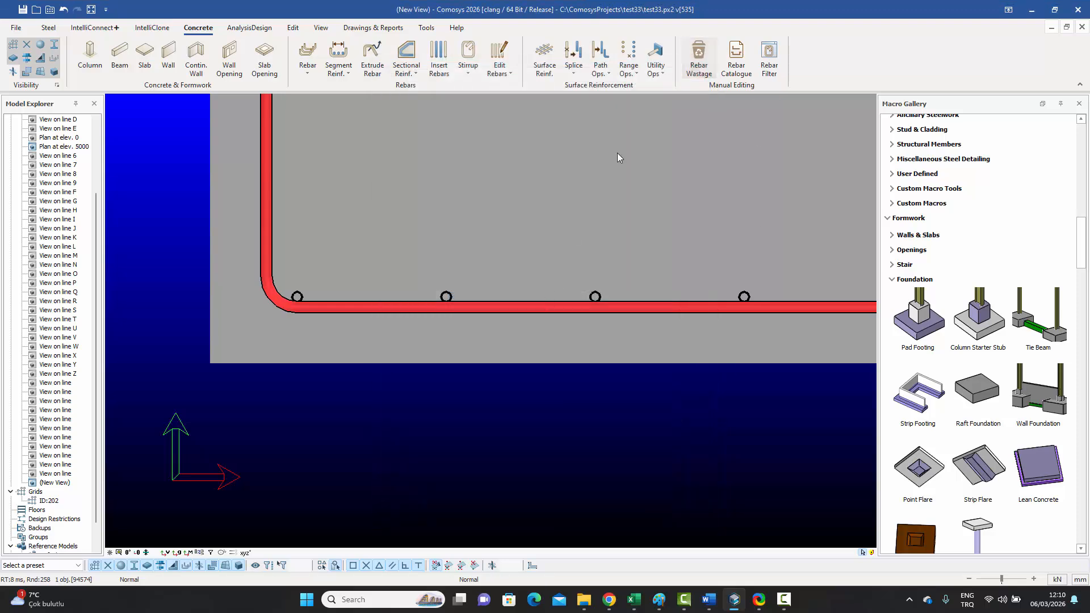
pyautogui.click(602, 68)
pyautogui.click(626, 202)
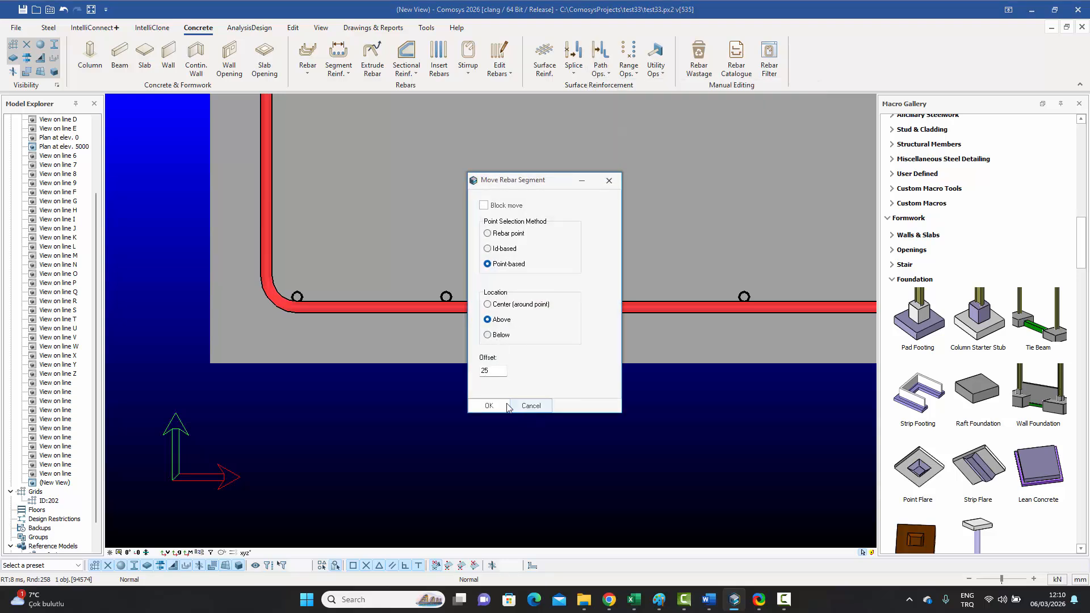
pyautogui.click(488, 406)
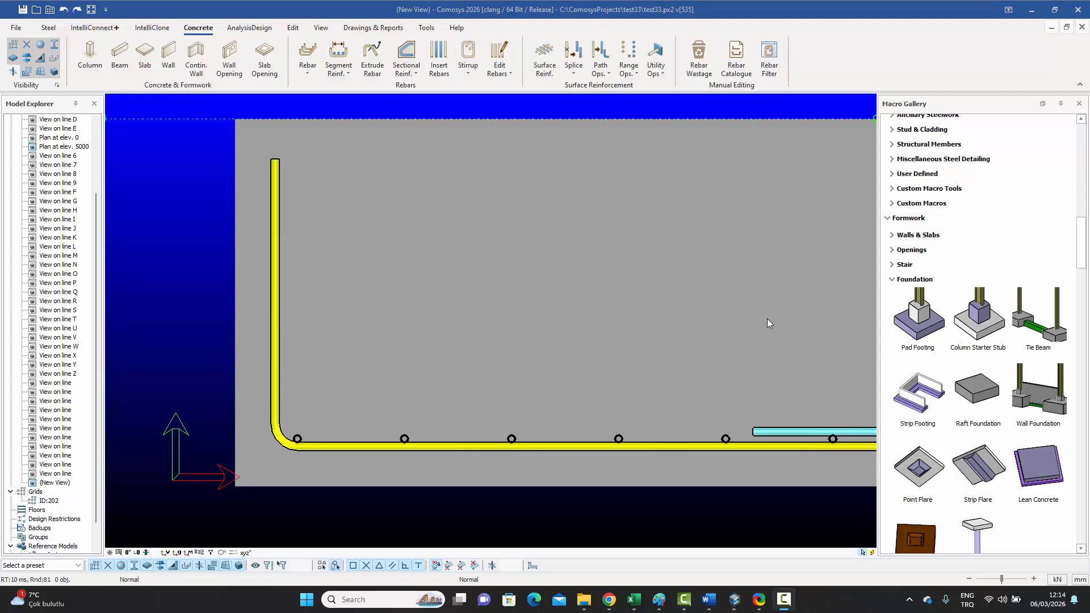
# Step: Pick the L-shaped bar's top end and move its upright leg to the third bottom bar
pyautogui.click(606, 80)
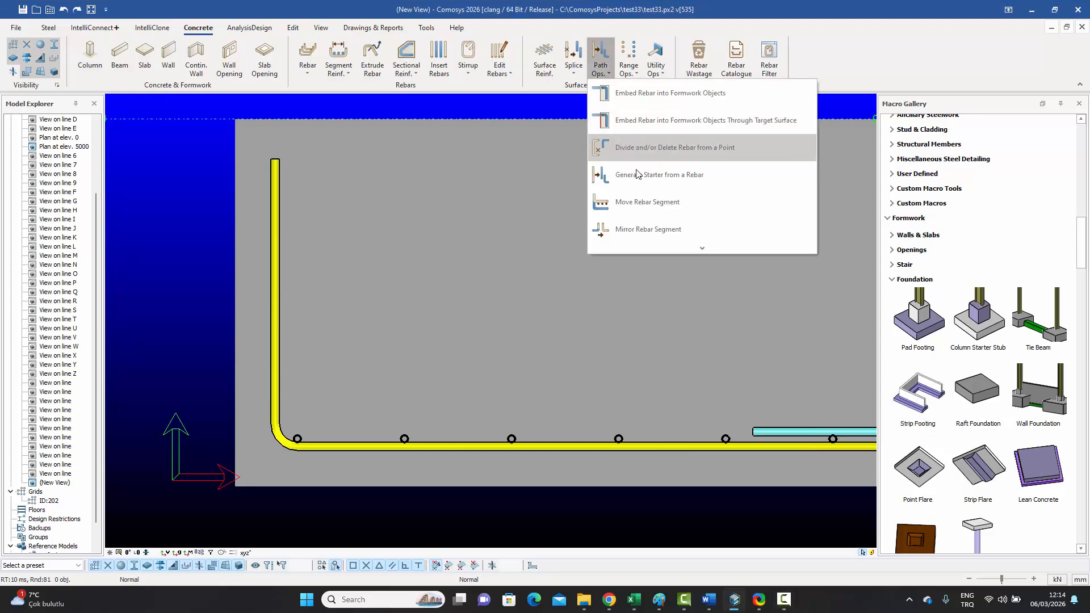
pyautogui.click(647, 204)
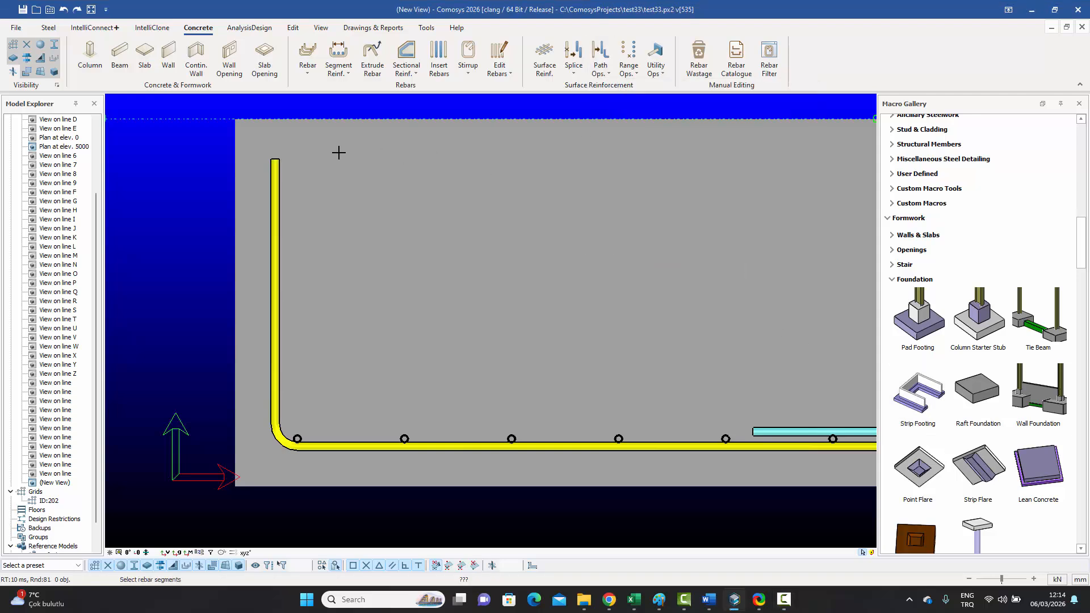
pyautogui.click(279, 164)
pyautogui.click(267, 154)
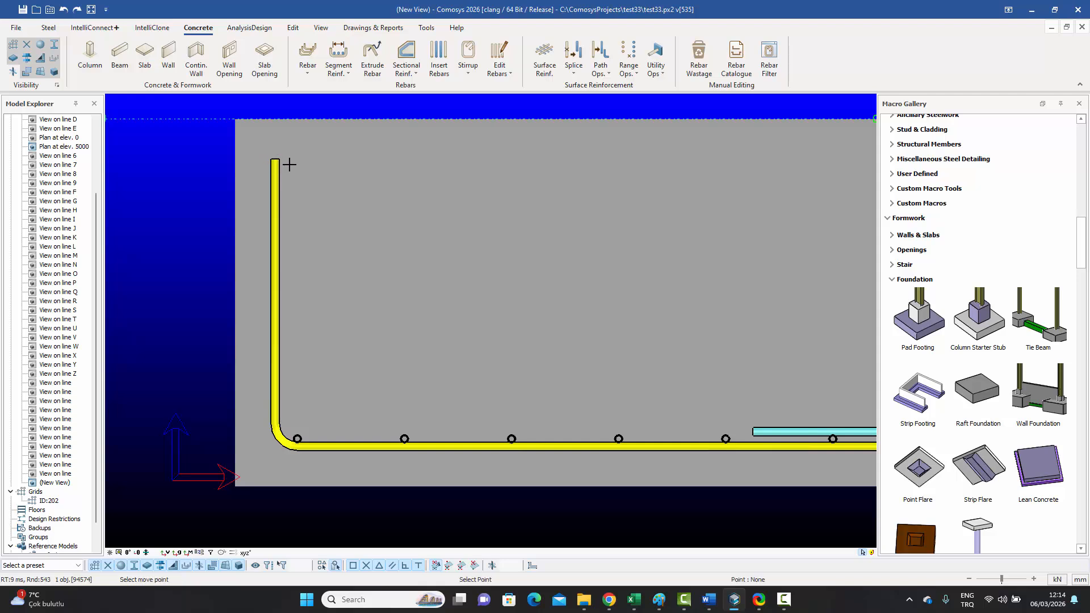
pyautogui.click(511, 438)
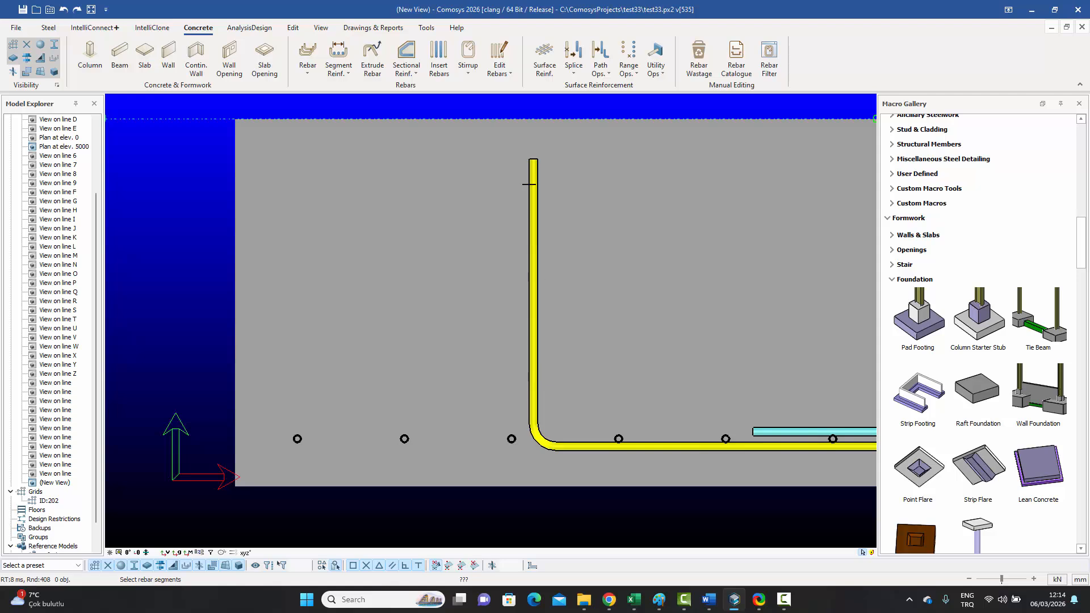
# Step: Open the operations list for the bent footing bar's rebar macro
pyautogui.click(656, 62)
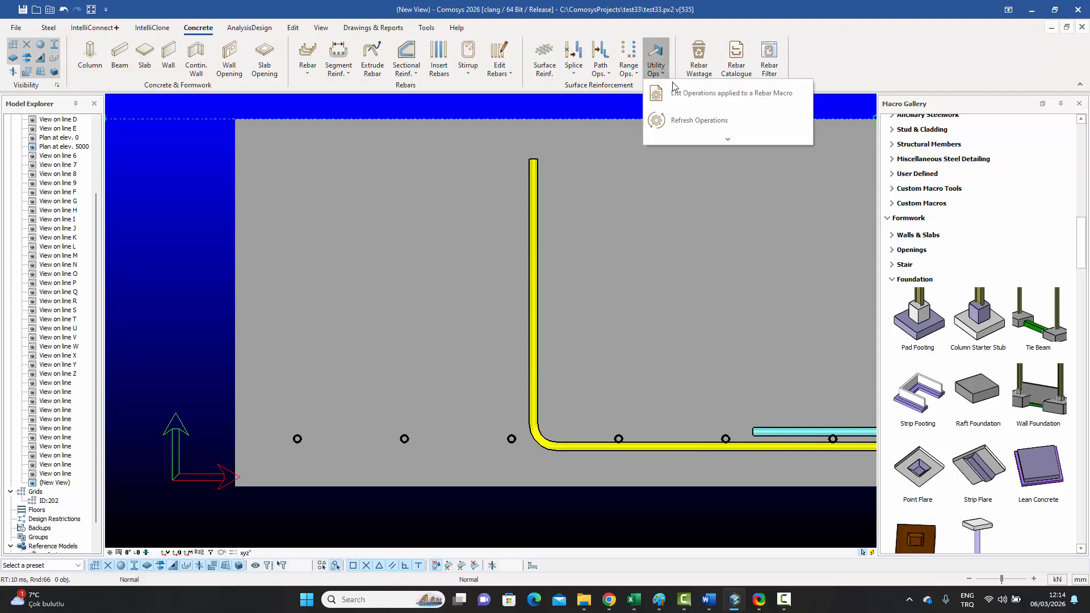
pyautogui.click(676, 95)
pyautogui.click(533, 247)
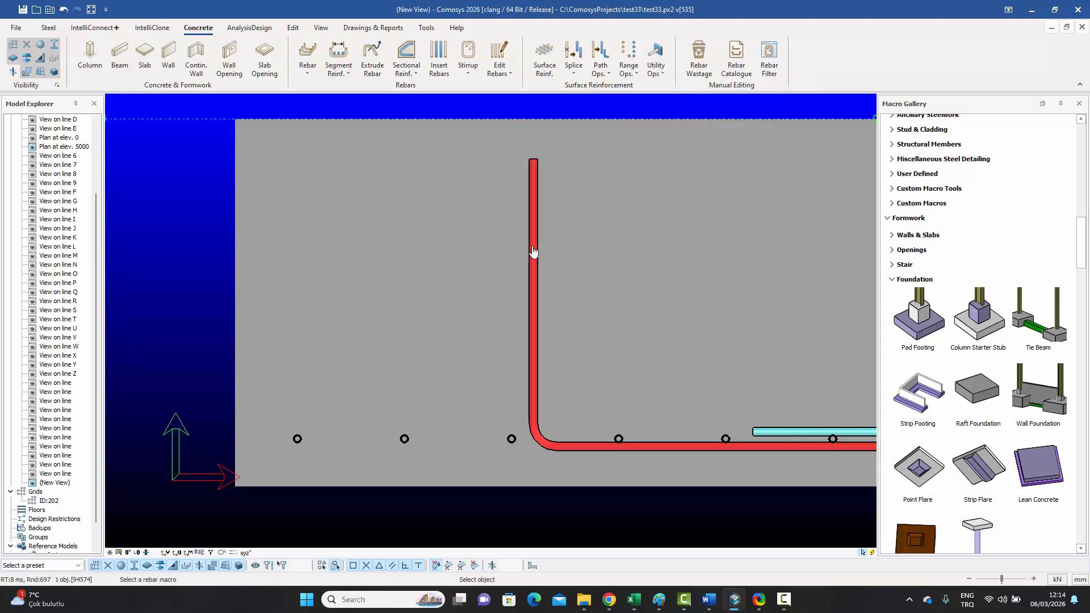
pyautogui.moveTo(504, 200); pyautogui.dragTo(708, 171)
# Step: Change the Move rebar segment operation to place the segment Below and apply it
pyautogui.doubleClick(686, 183)
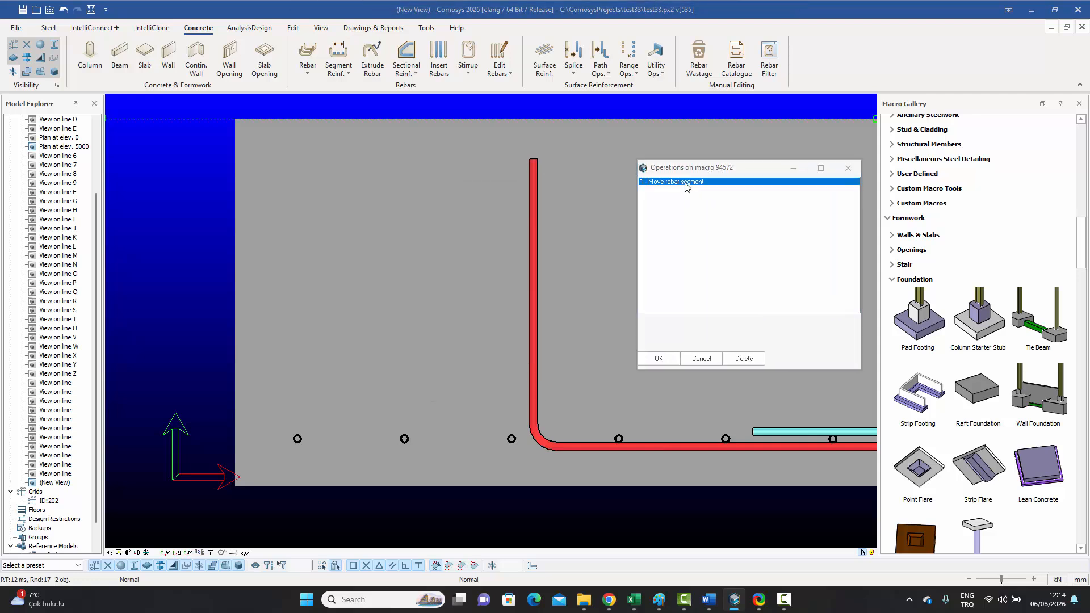
pyautogui.moveTo(555, 186); pyautogui.dragTo(782, 179)
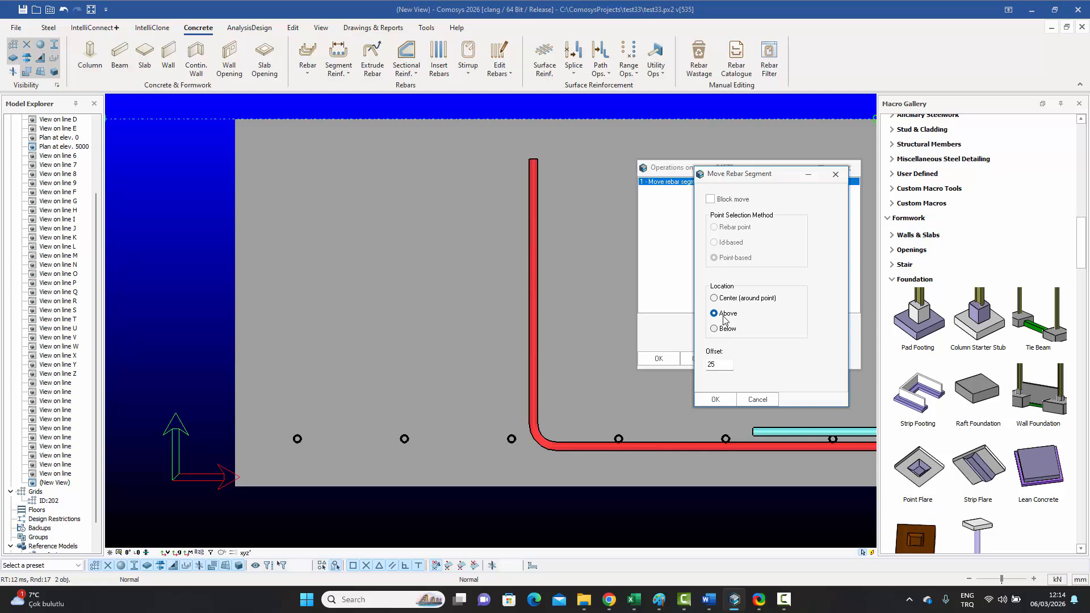
pyautogui.click(713, 329)
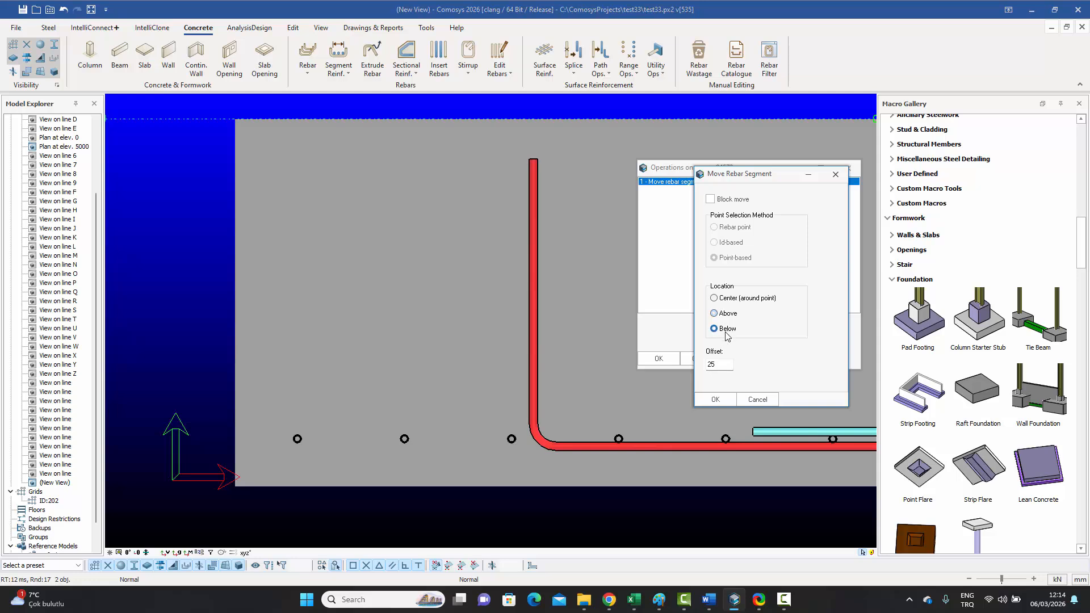
pyautogui.click(718, 399)
pyautogui.click(669, 363)
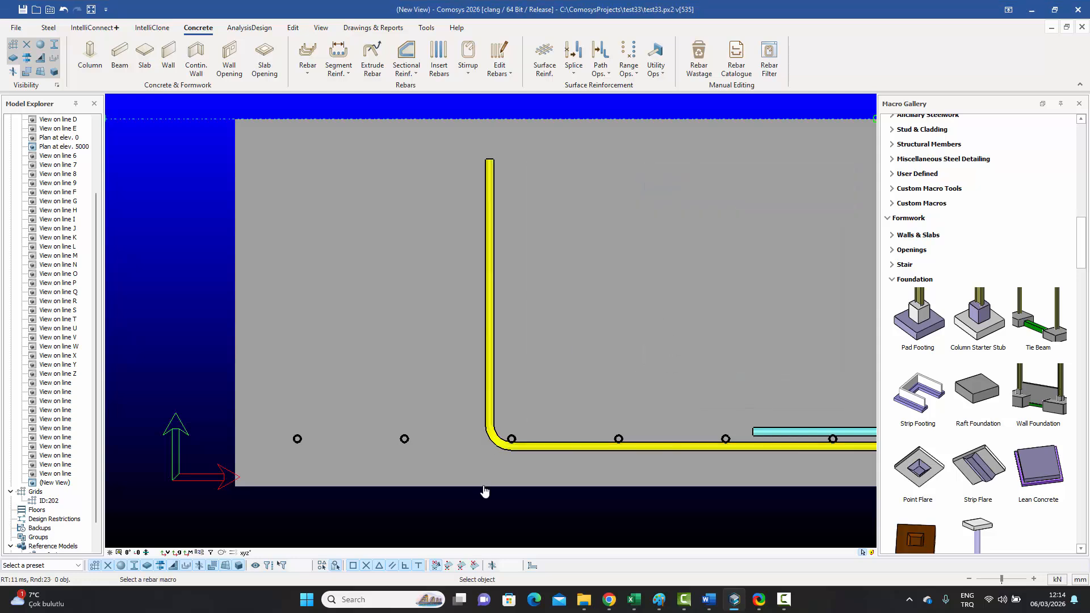
pyautogui.scroll(4, 511, 440)
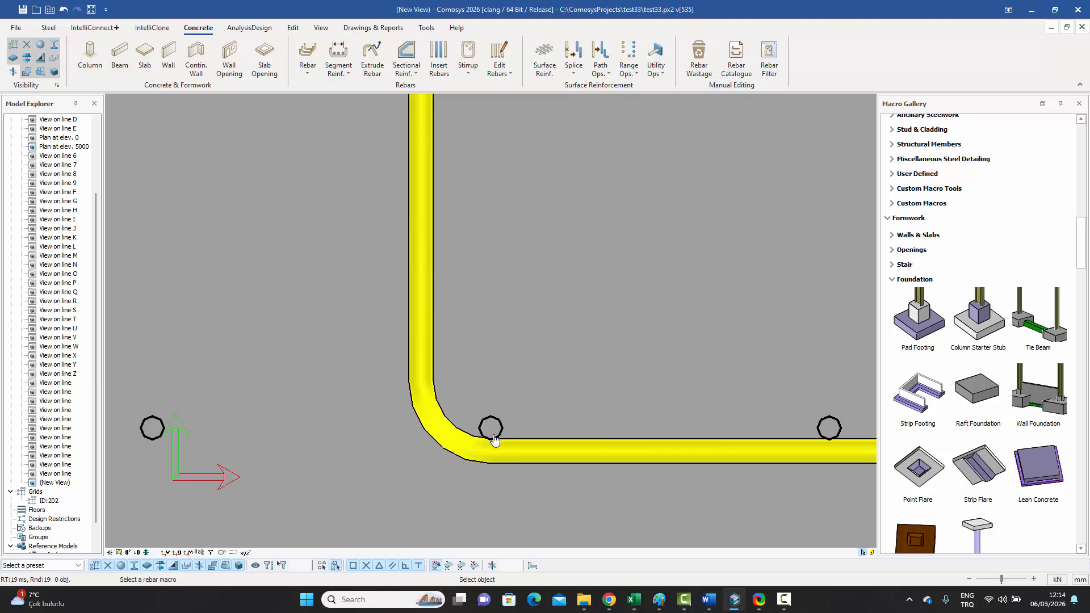
pyautogui.press('Escape')
pyautogui.scroll(-5, 527, 318)
pyautogui.scroll(-3, 522, 328)
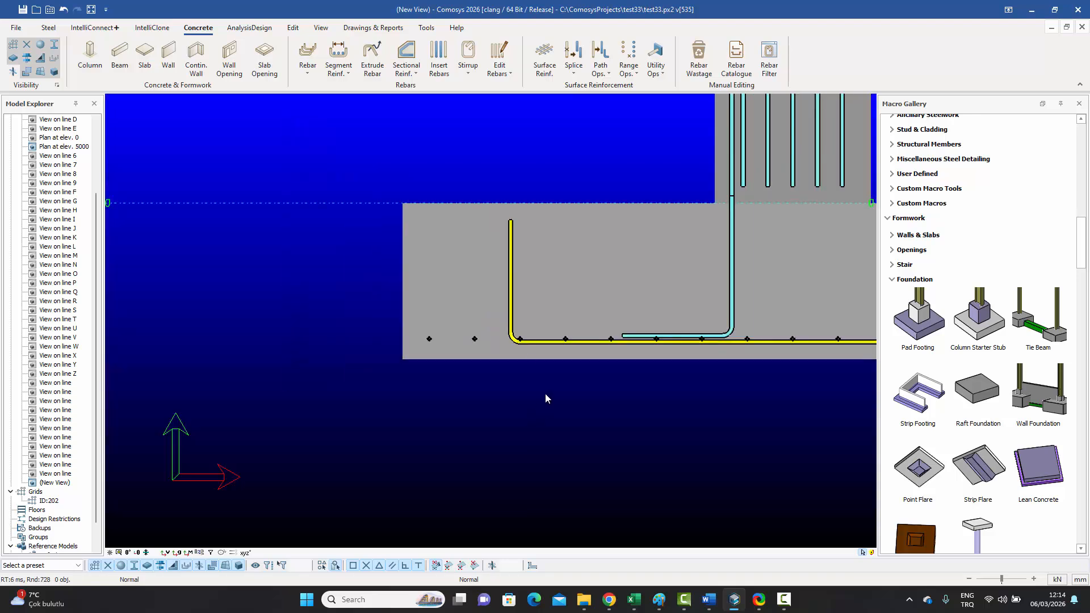
# Step: Restore the New View window and maximize the 3D View in its place
pyautogui.scroll(-2, 545, 393)
pyautogui.click(1067, 28)
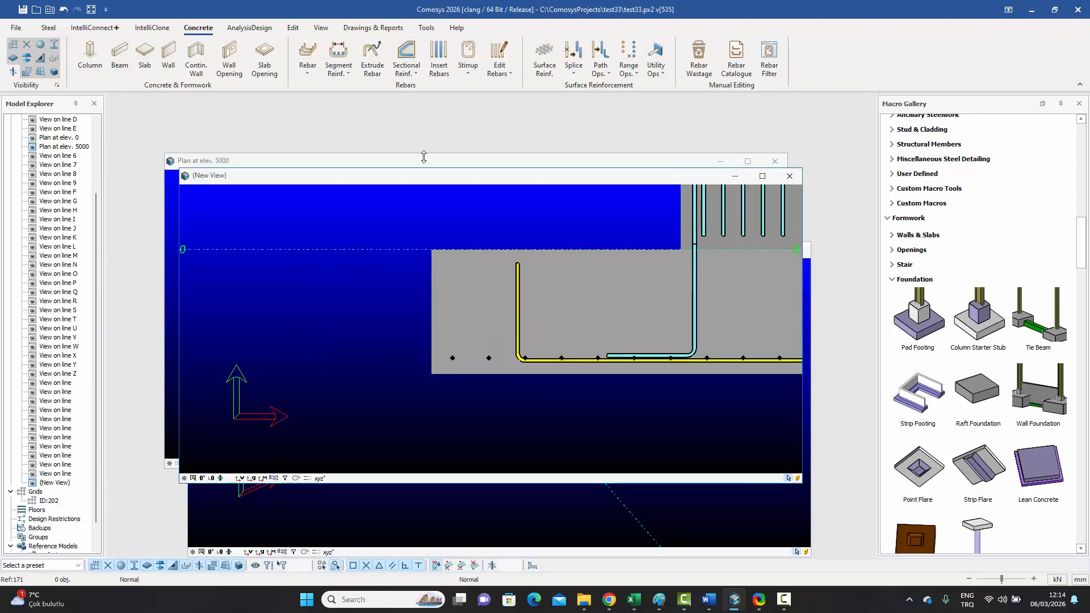
pyautogui.moveTo(383, 179); pyautogui.dragTo(472, 145)
pyautogui.click(288, 477)
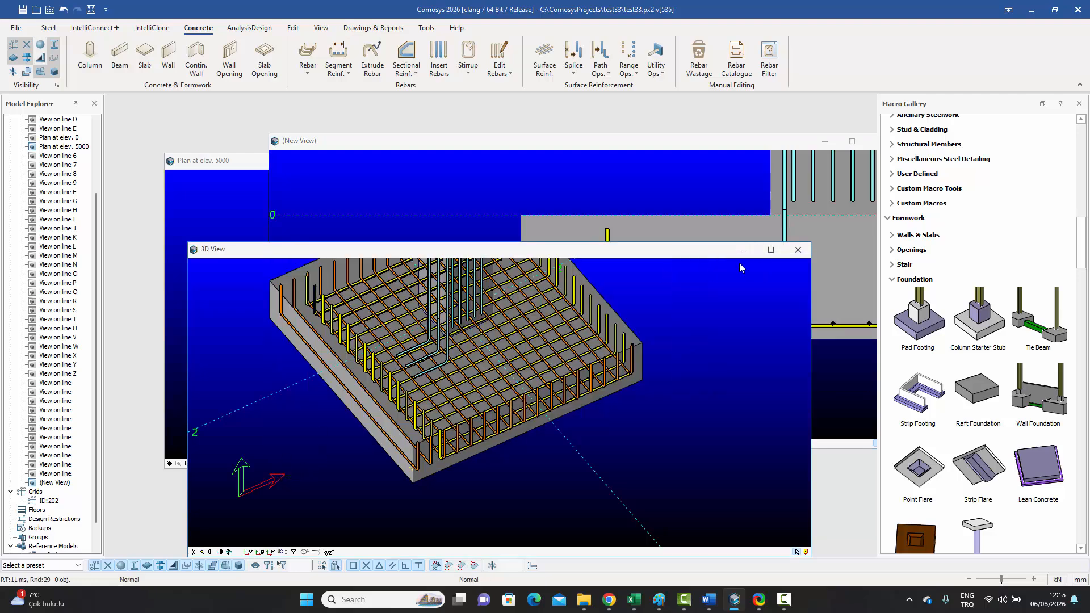
pyautogui.click(770, 250)
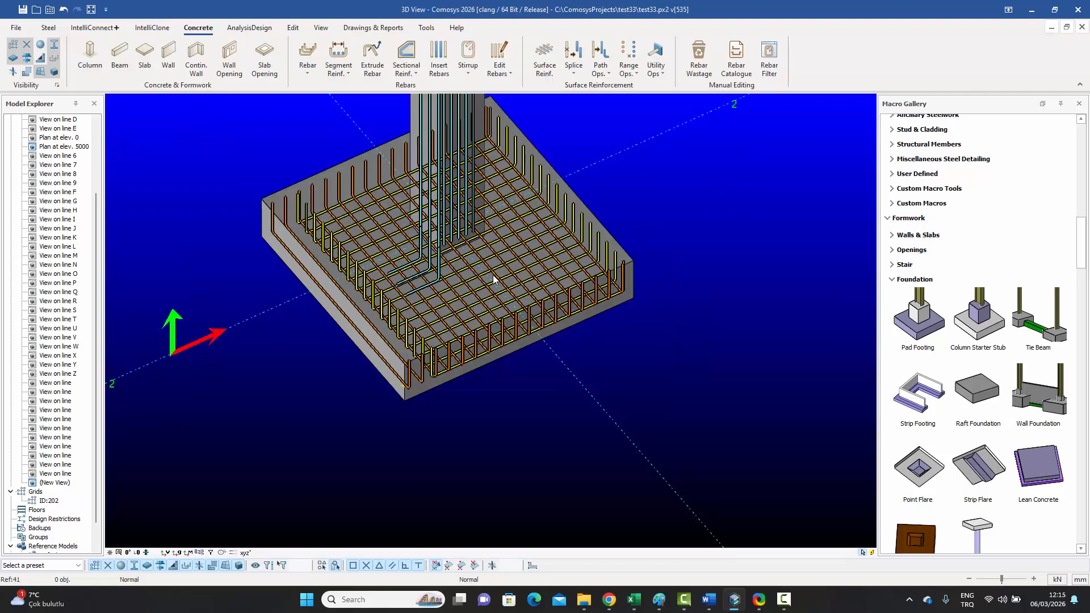
# Step: Orbit the footing's rebar cage flatter, browse Path Ops., then bring up Range Ops
pyautogui.scroll(3, 493, 275)
pyautogui.moveTo(489, 274); pyautogui.dragTo(403, 301, button='middle')
pyautogui.scroll(6, 269, 423)
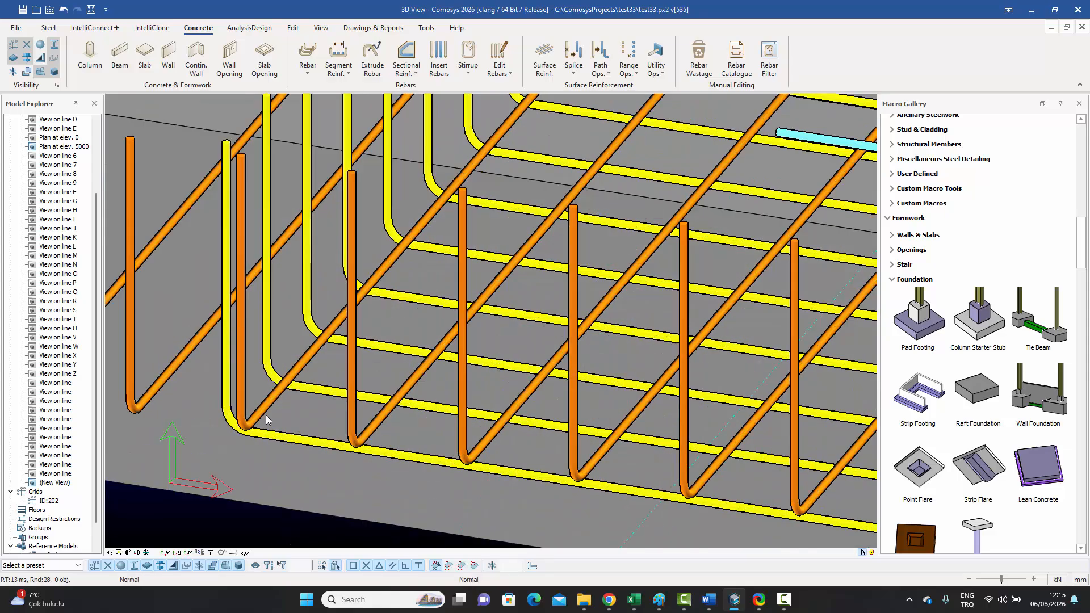
pyautogui.scroll(-5, 266, 420)
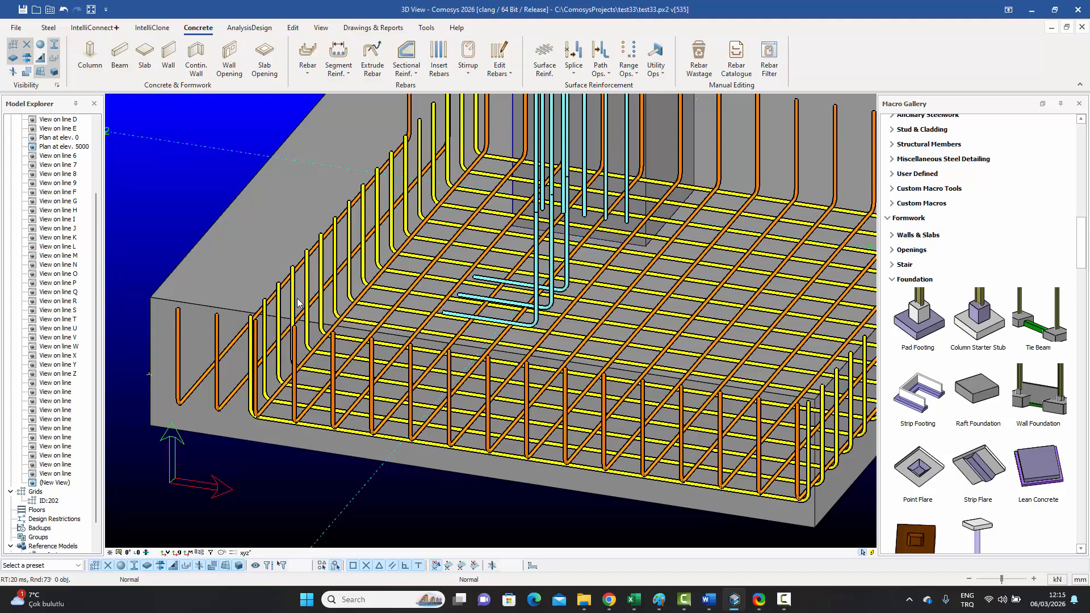
pyautogui.keyDown('shift'); pyautogui.moveTo(291, 301); pyautogui.dragTo(487, 348, button='middle'); pyautogui.keyUp('shift')
pyautogui.click(605, 73)
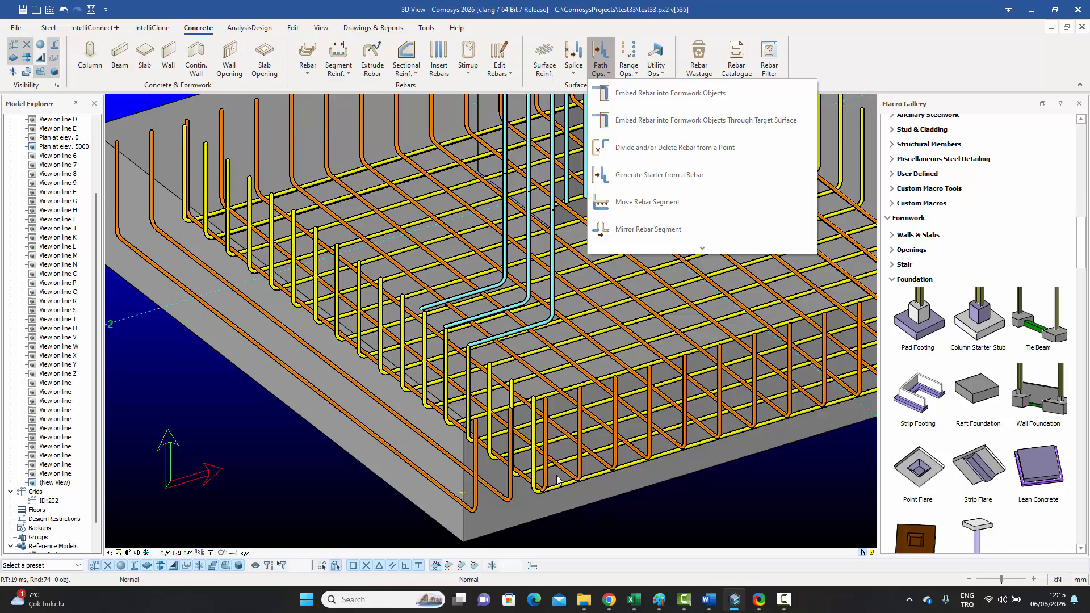
pyautogui.scroll(-3, 536, 425)
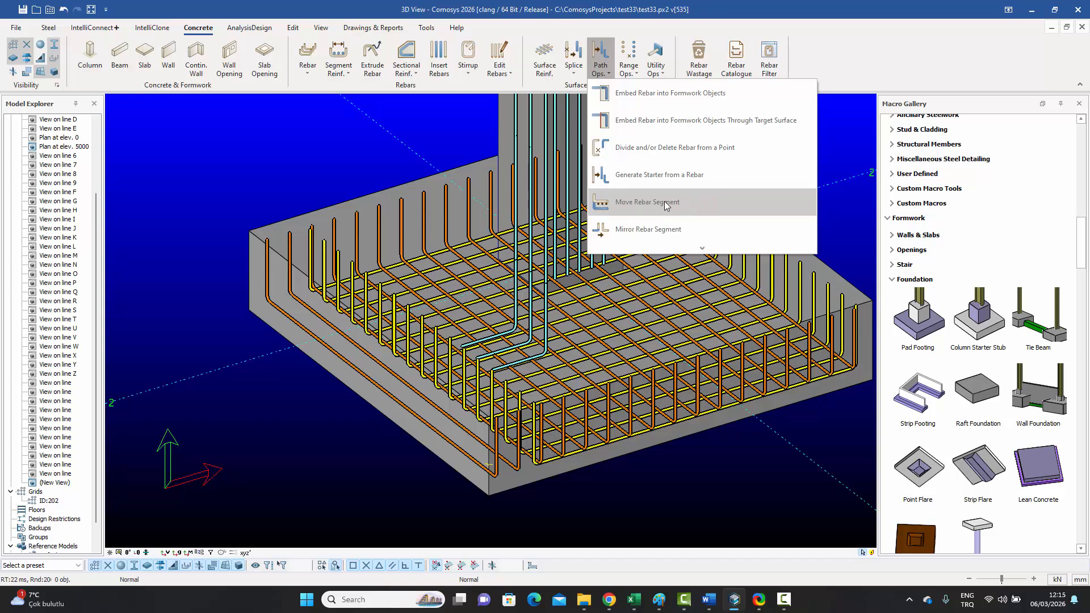
pyautogui.click(270, 479)
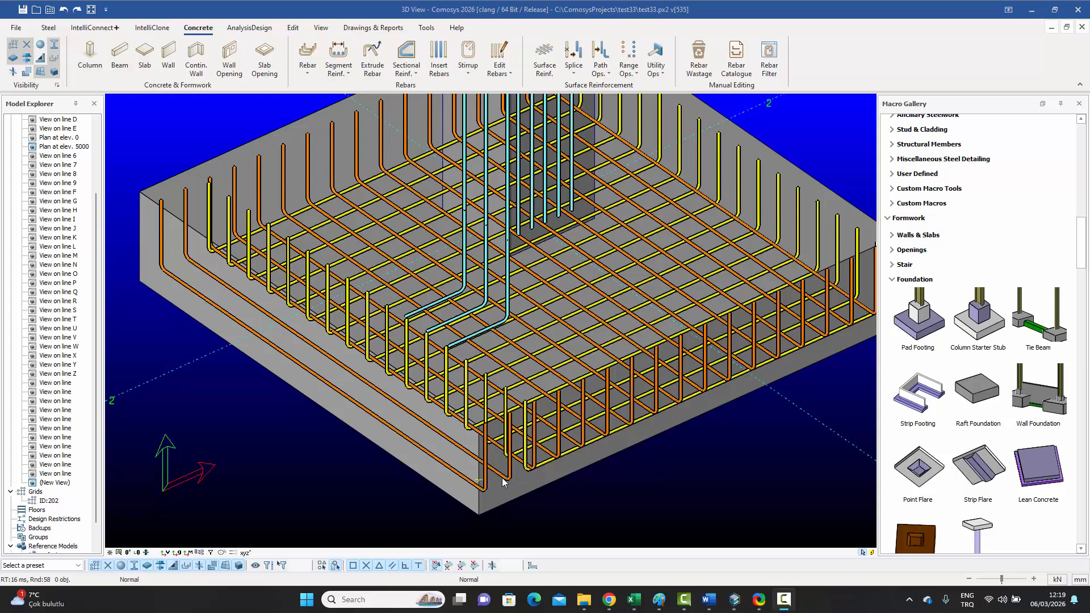
pyautogui.click(637, 75)
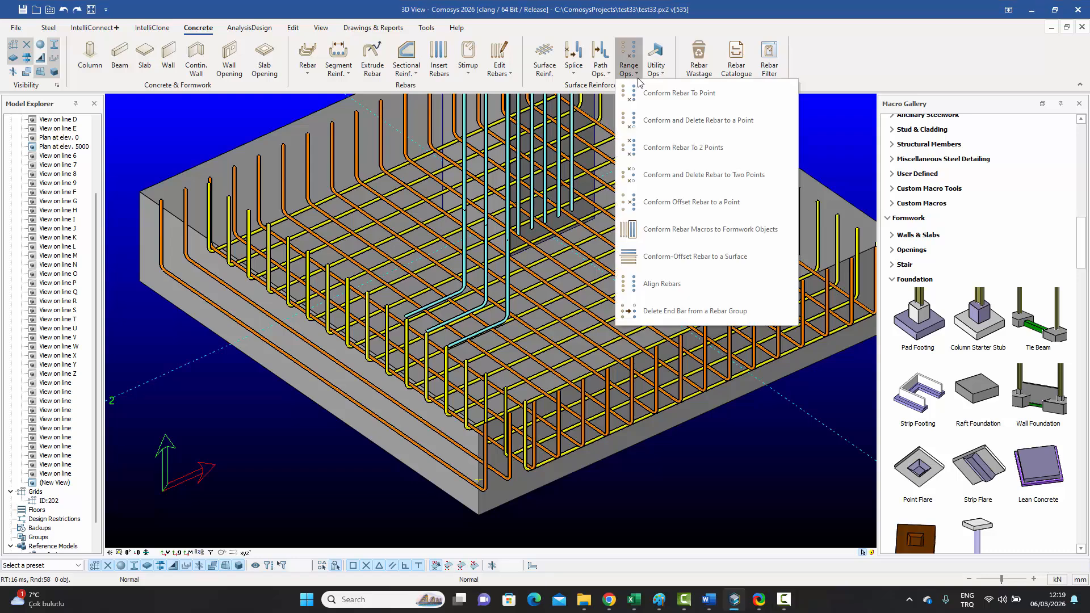
# Step: Conform the orange footing bar set to a target point and side point picked on its leg
pyautogui.click(649, 97)
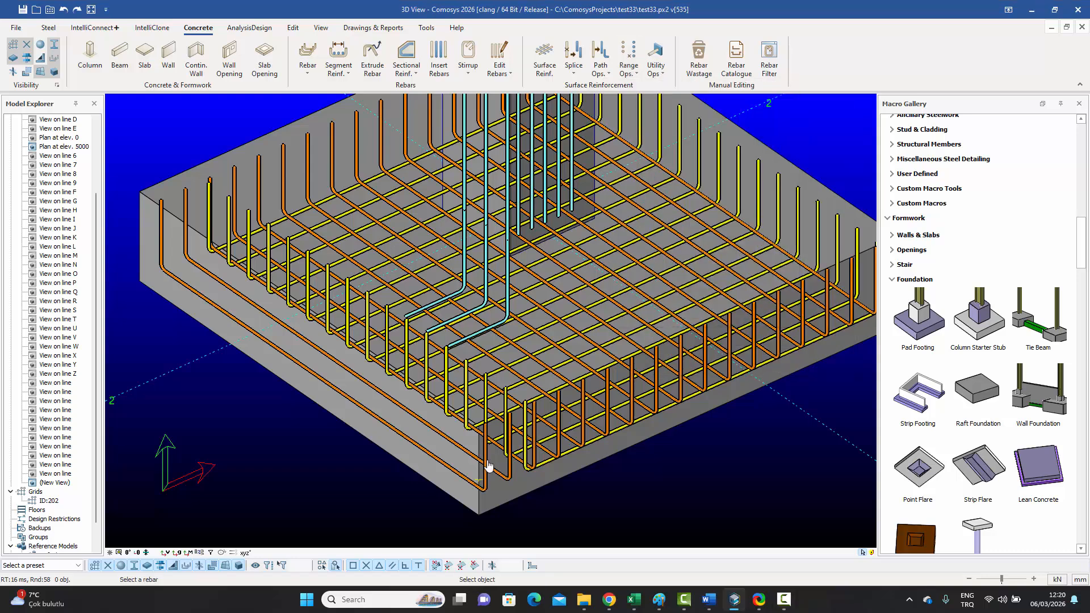
pyautogui.scroll(3, 488, 477)
pyautogui.click(534, 487)
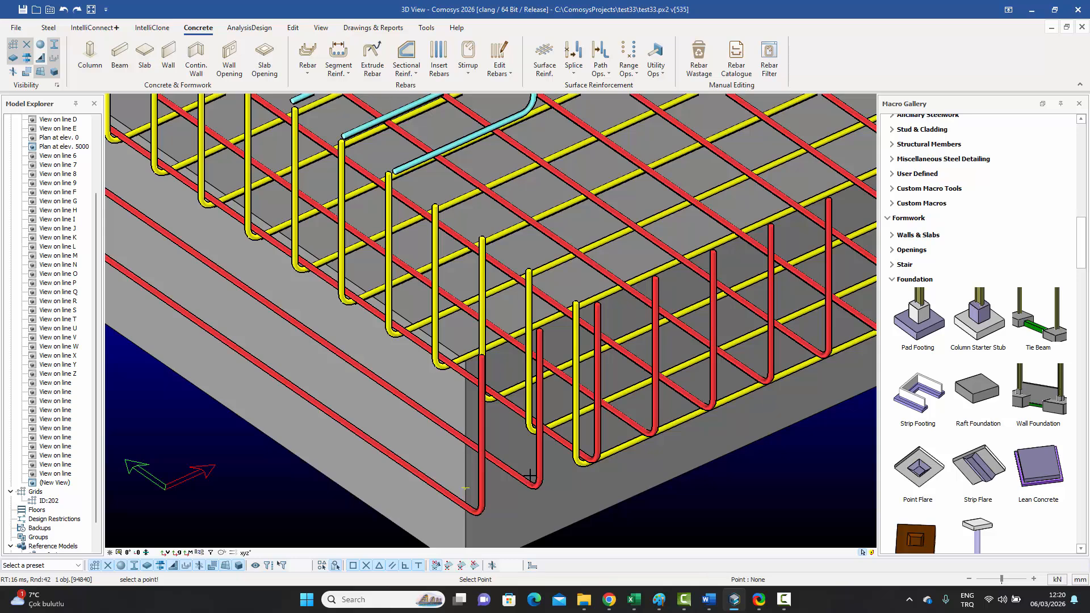
pyautogui.click(597, 304)
pyautogui.click(658, 276)
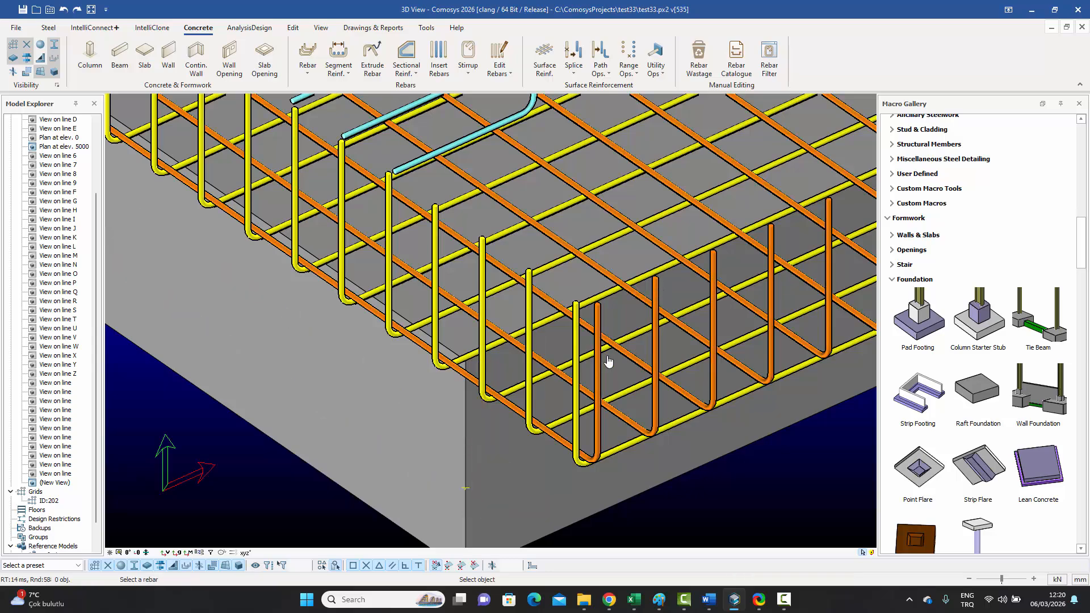
# Step: Orbit and recentre the view to inspect the conformed footing bars
pyautogui.scroll(-2, 606, 360)
pyautogui.moveTo(581, 376); pyautogui.dragTo(454, 394, button='middle')
pyautogui.scroll(-3, 529, 427)
pyautogui.scroll(3, 454, 393)
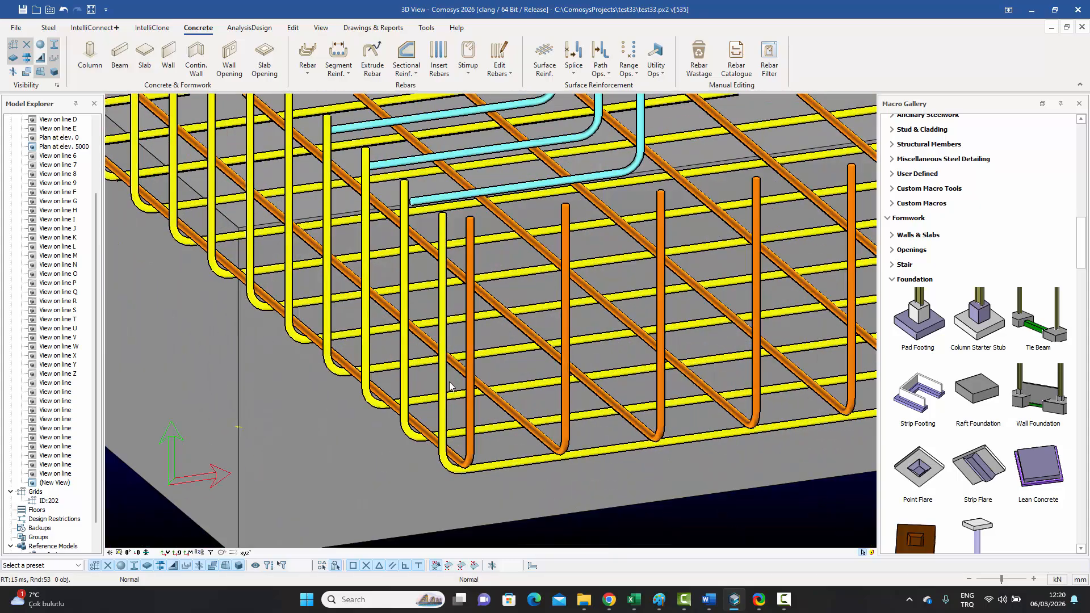
pyautogui.scroll(-4, 454, 392)
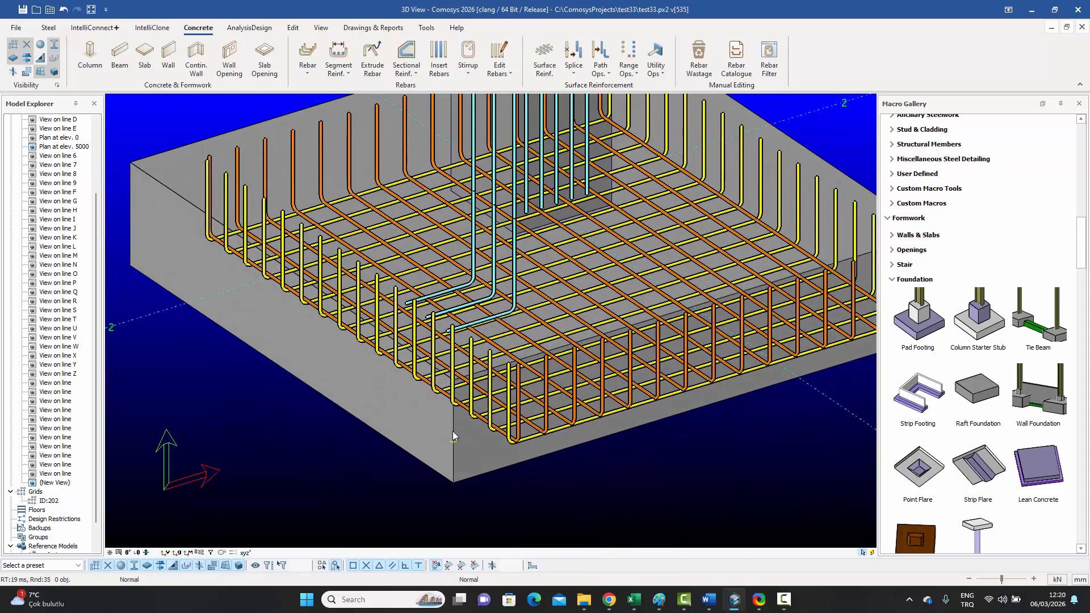
pyautogui.rightClick(524, 377)
pyautogui.click(573, 376)
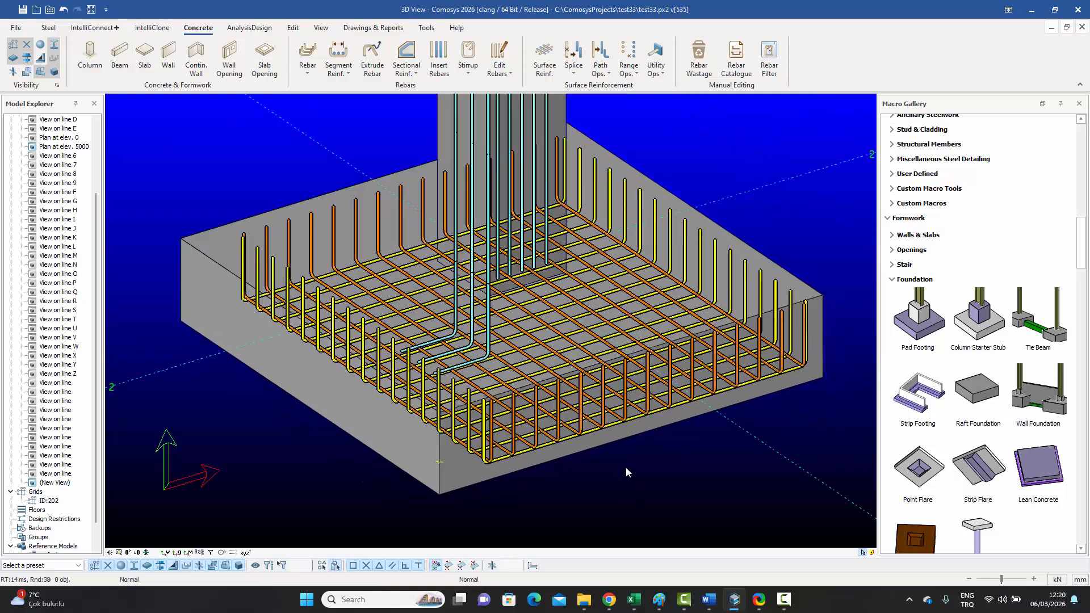
pyautogui.scroll(3, 497, 385)
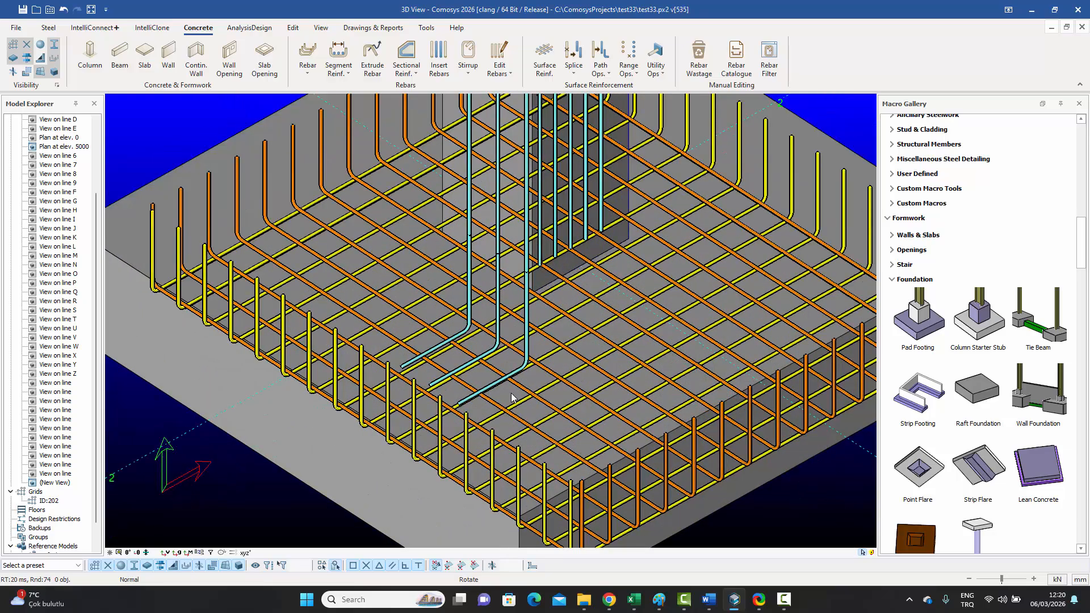
# Step: Browse the full list of rebar path operations
pyautogui.click(604, 71)
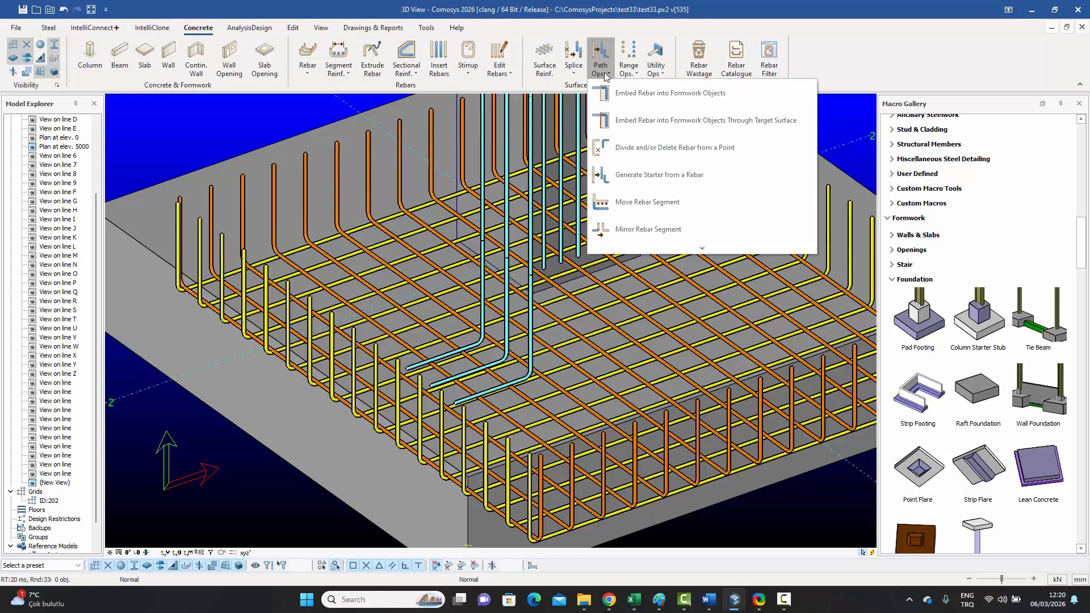
pyautogui.click(692, 250)
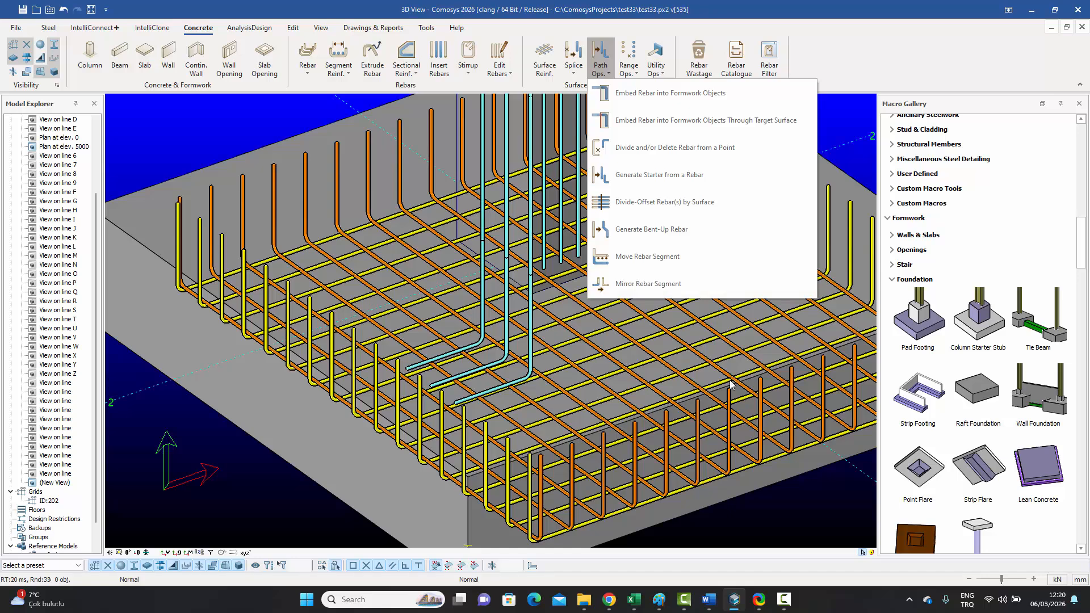
pyautogui.click(789, 520)
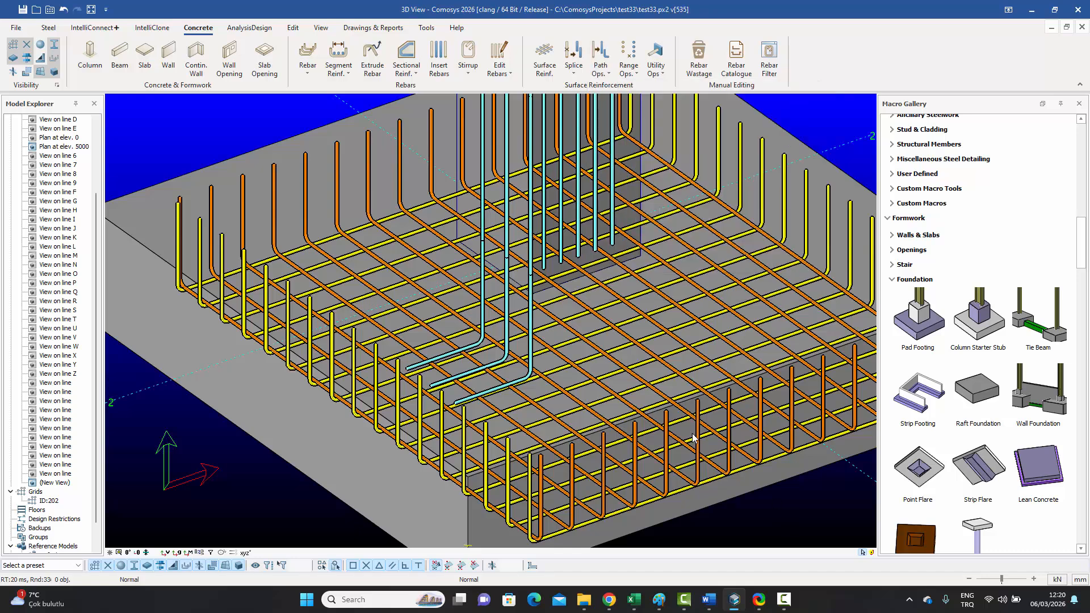
# Step: Select and deselect the cyan column starter bars, then bring the path operations list back up
pyautogui.click(532, 315)
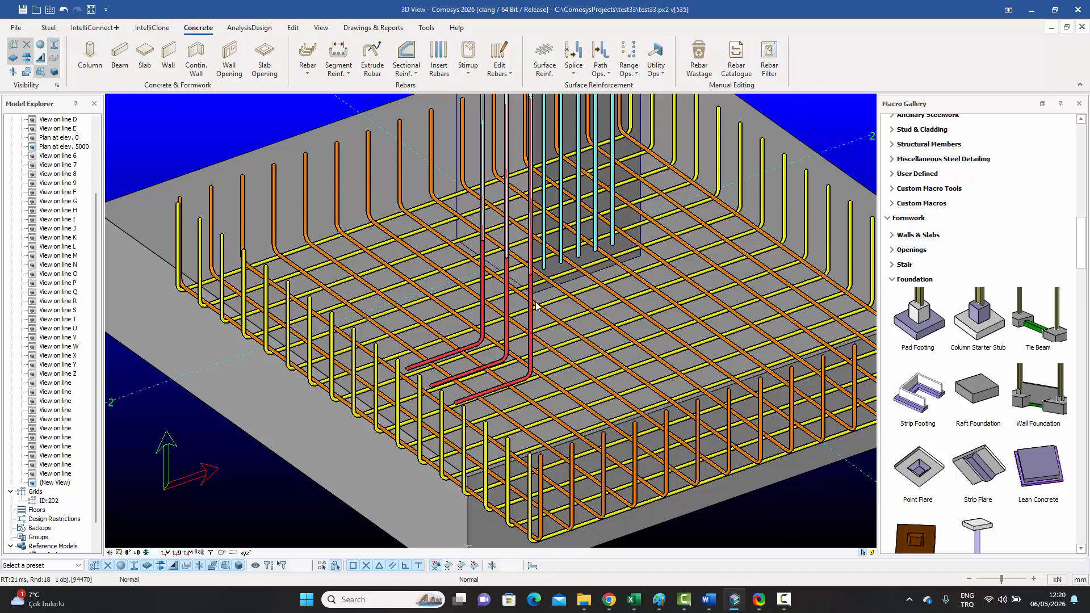
pyautogui.scroll(-3, 535, 313)
pyautogui.scroll(3, 530, 350)
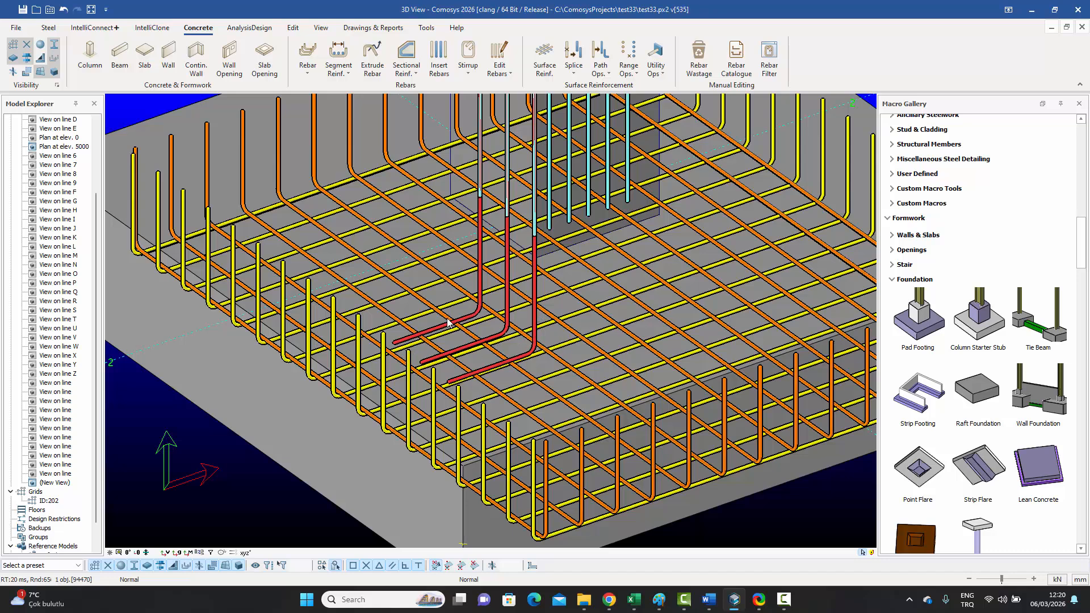
pyautogui.click(464, 343)
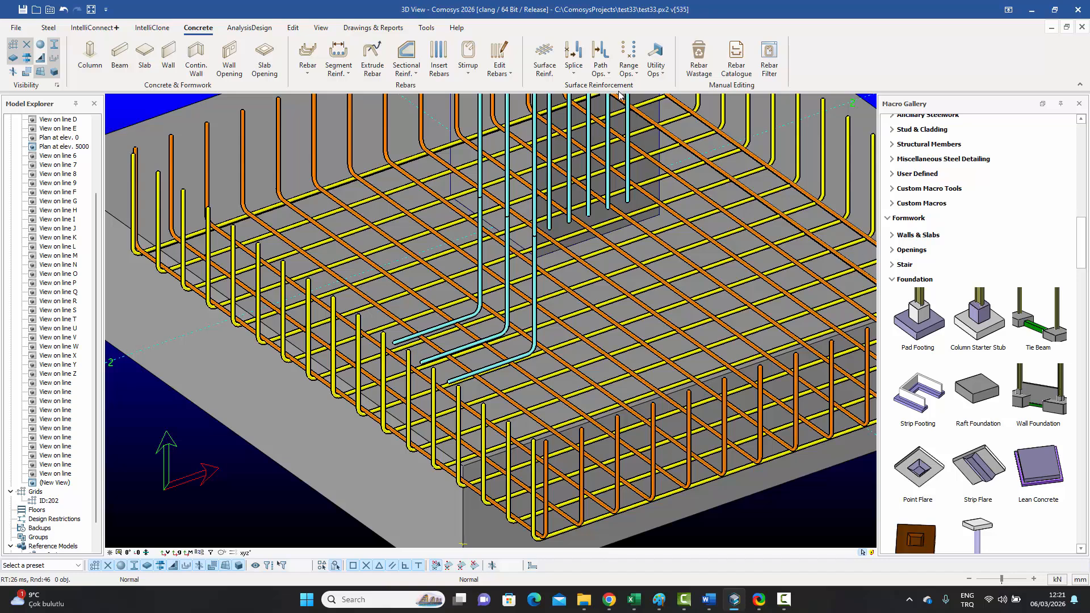
pyautogui.click(607, 72)
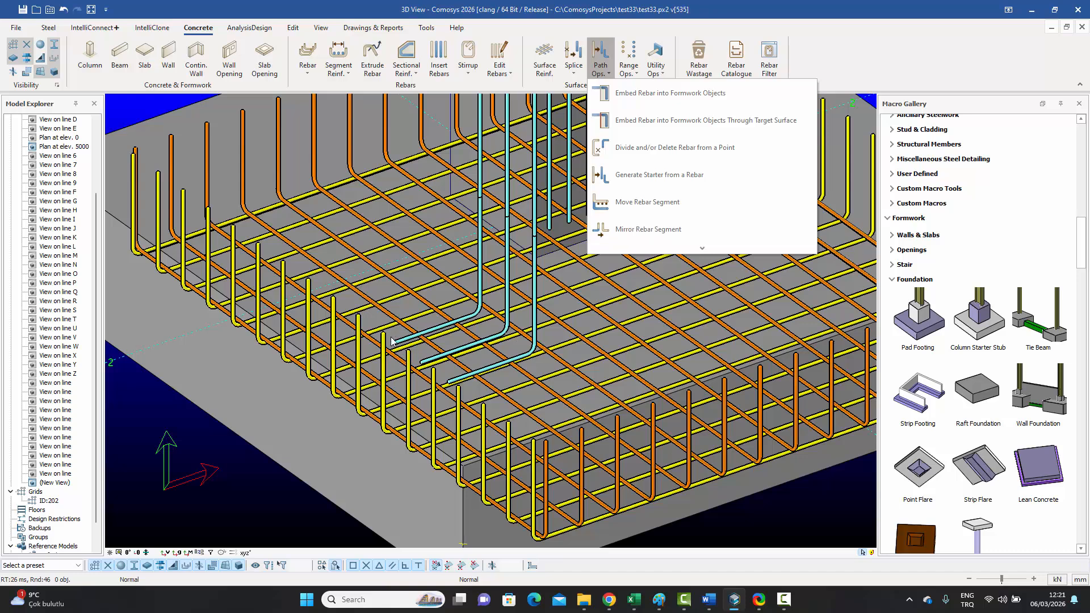
# Step: Try Mirror Rebar Segment on the cyan bar end, cancel it, and close Path Ops unused
pyautogui.click(656, 230)
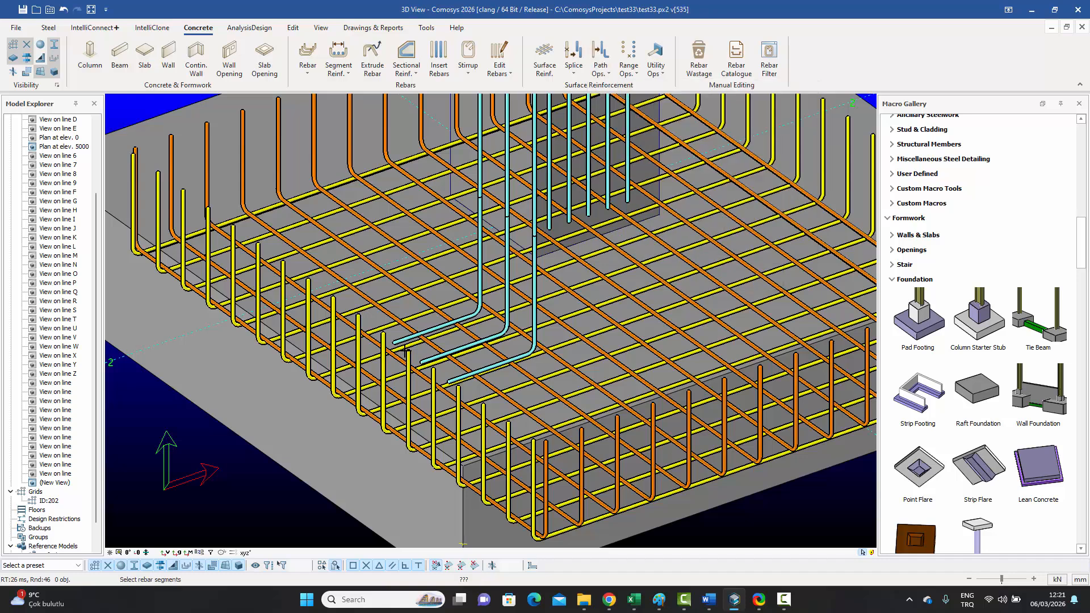
pyautogui.scroll(4, 405, 351)
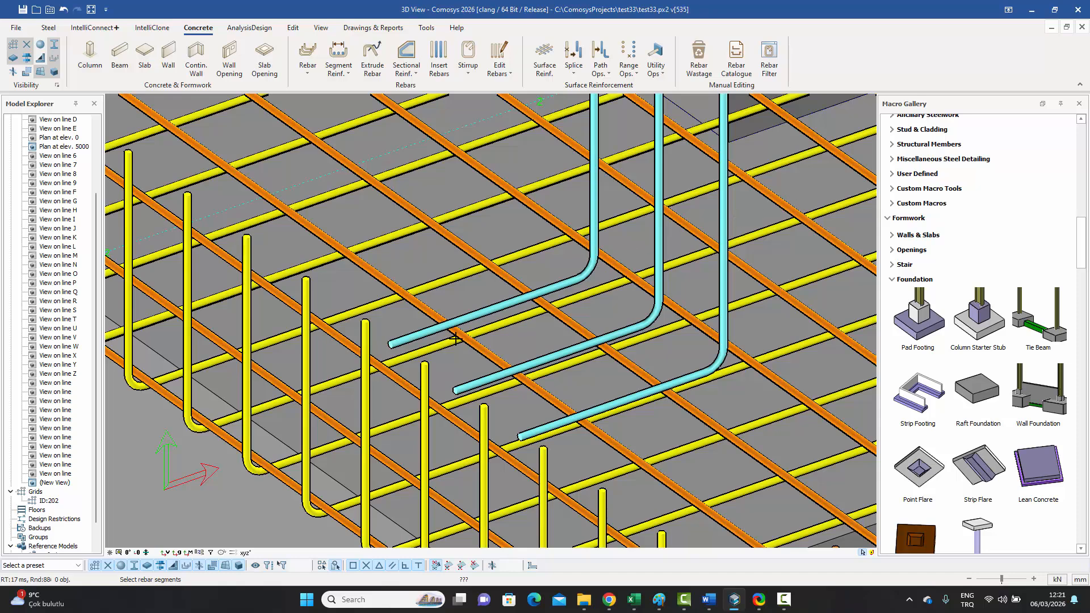
pyautogui.scroll(4, 397, 353)
pyautogui.moveTo(393, 348); pyautogui.dragTo(357, 310)
pyautogui.scroll(-8, 366, 303)
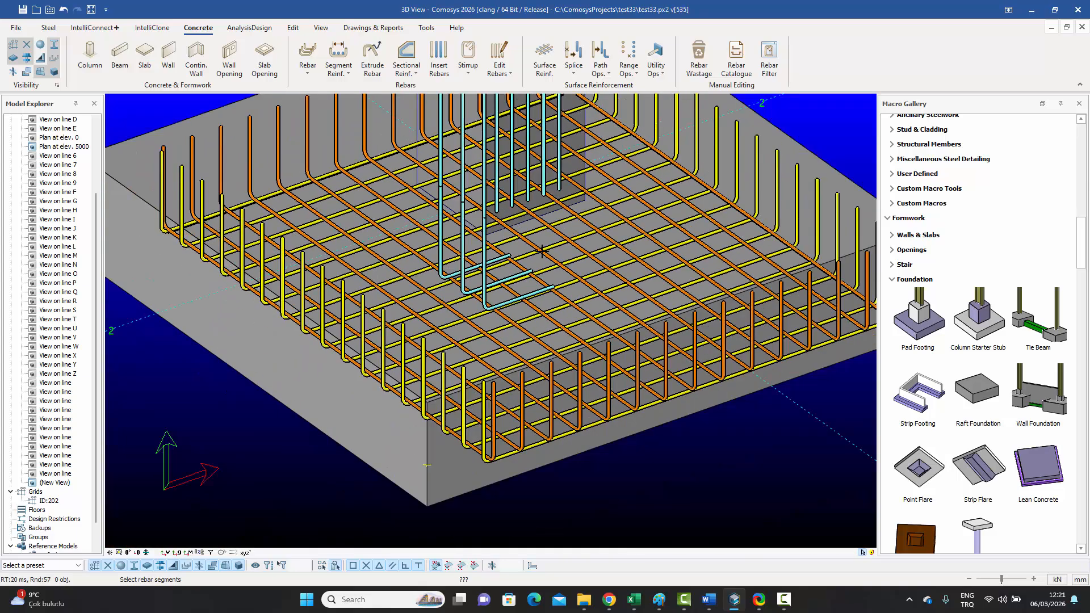
pyautogui.press('Escape')
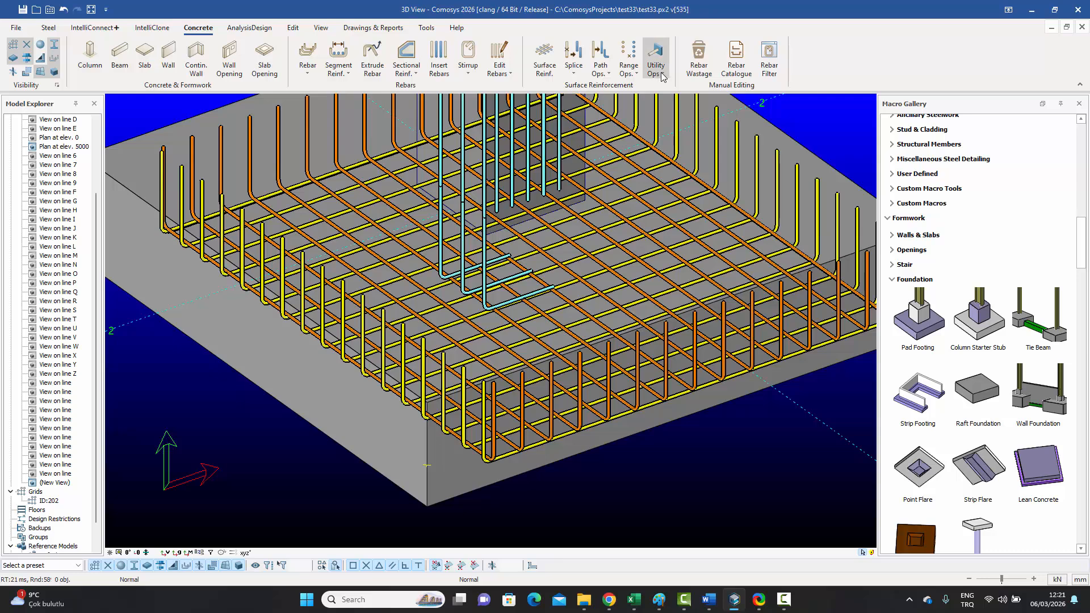
pyautogui.click(605, 74)
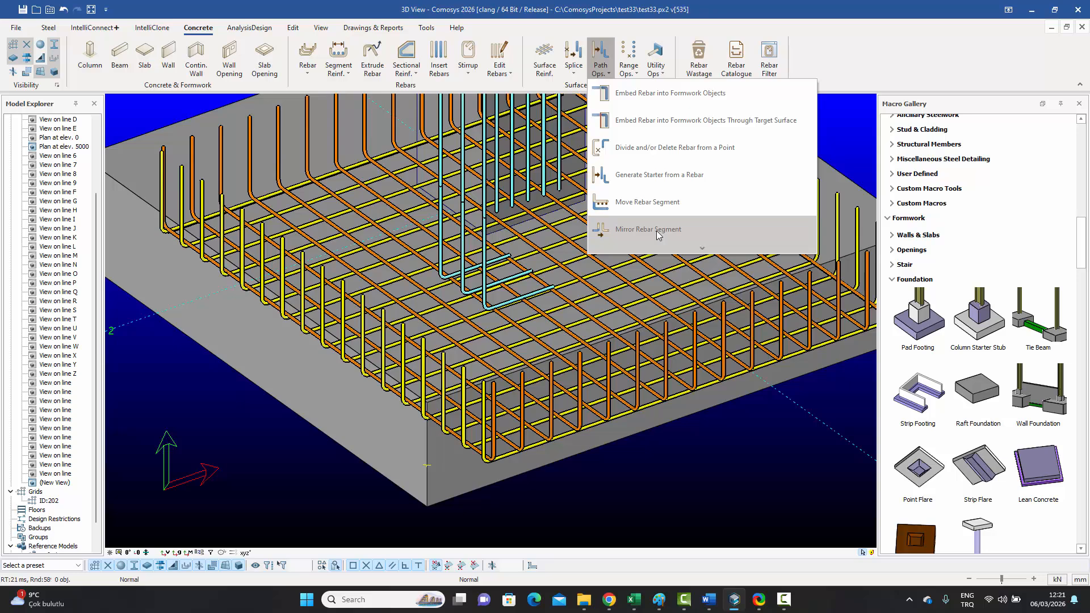
pyautogui.click(669, 483)
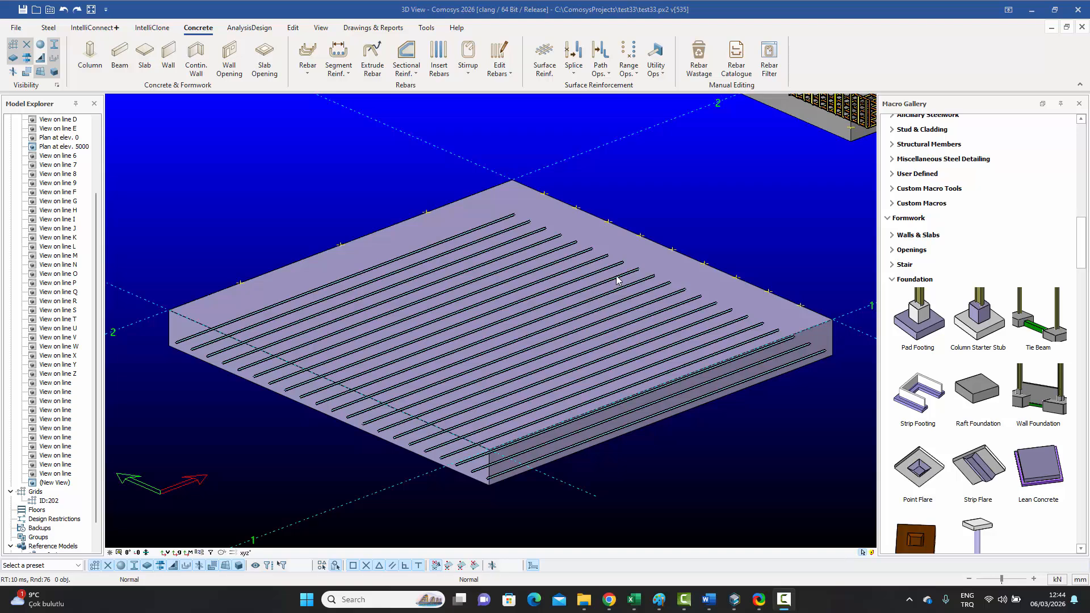
# Step: Set Generate Bent-Up Rebar to Factor1 and Factor2 0.35, angle 45°, with Detail1 checked
pyautogui.click(606, 74)
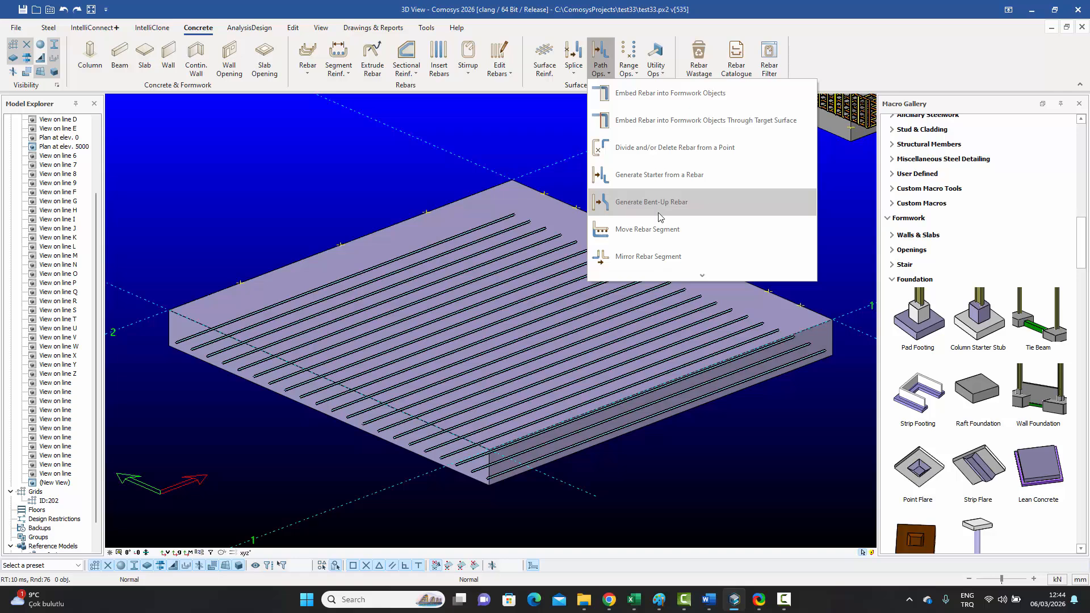
pyautogui.click(680, 431)
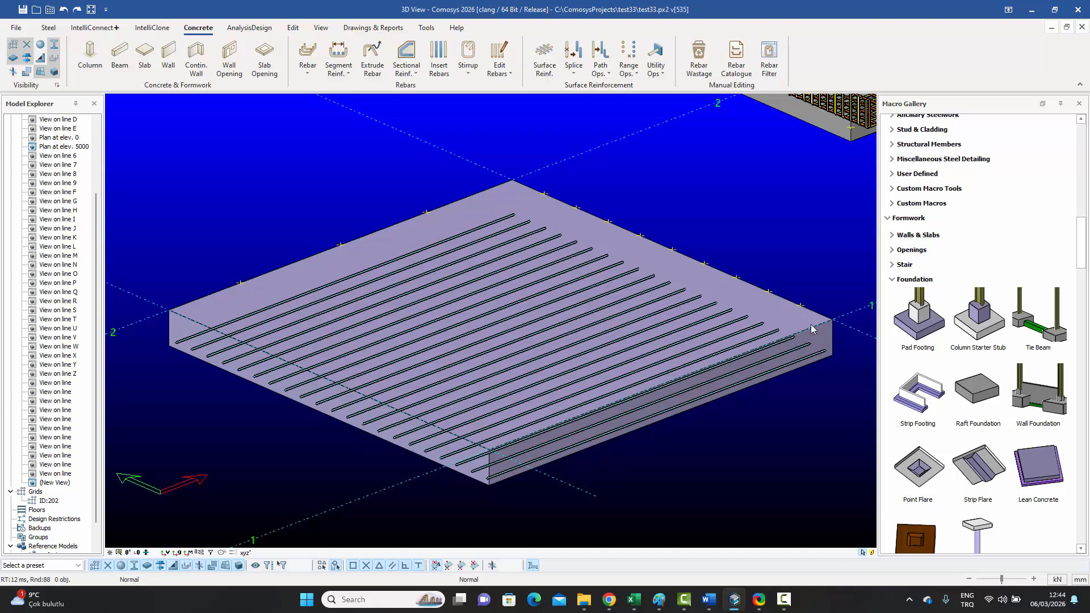
pyautogui.click(605, 78)
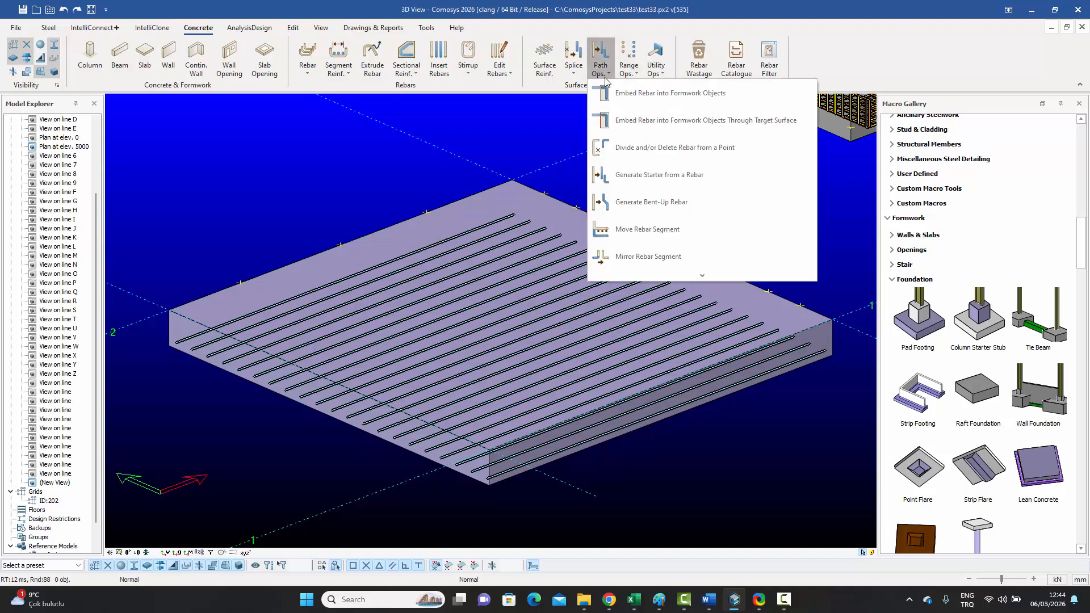
pyautogui.click(627, 206)
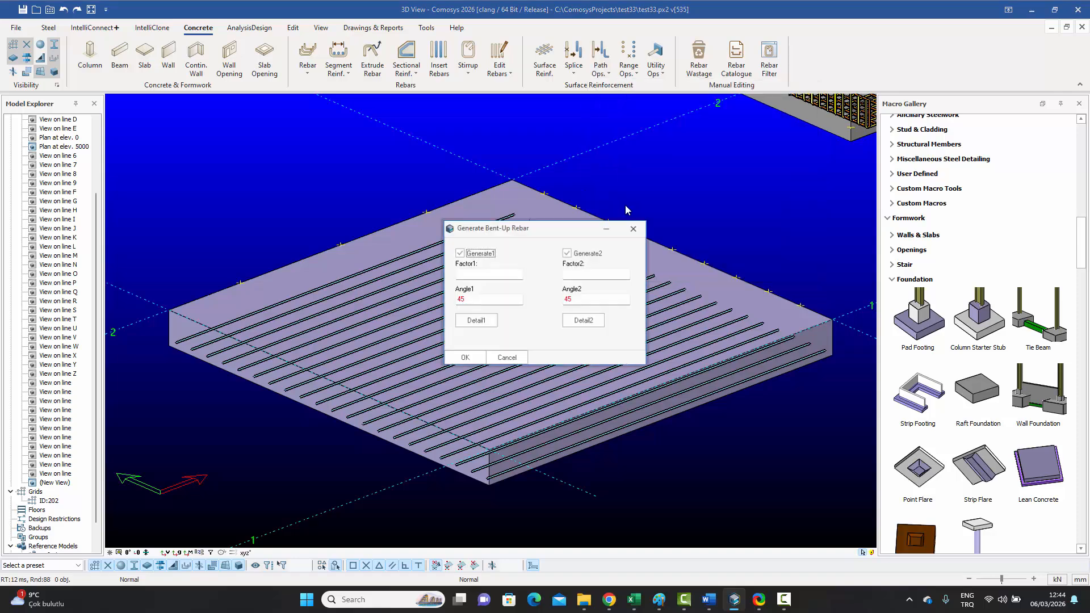
pyautogui.moveTo(525, 237); pyautogui.dragTo(340, 131)
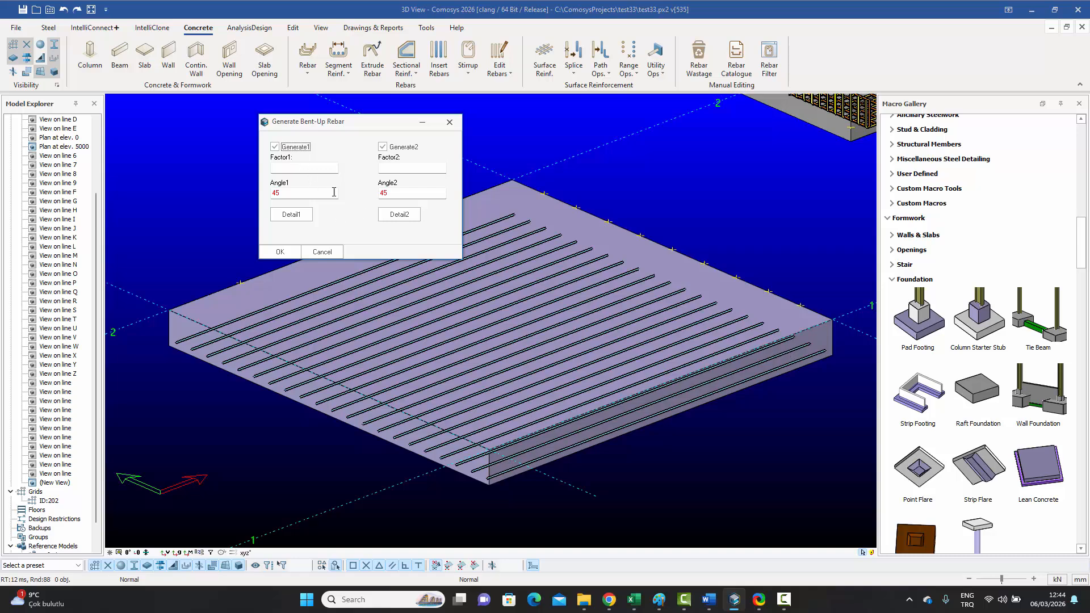
pyautogui.click(287, 167)
pyautogui.click(397, 170)
pyautogui.click(292, 217)
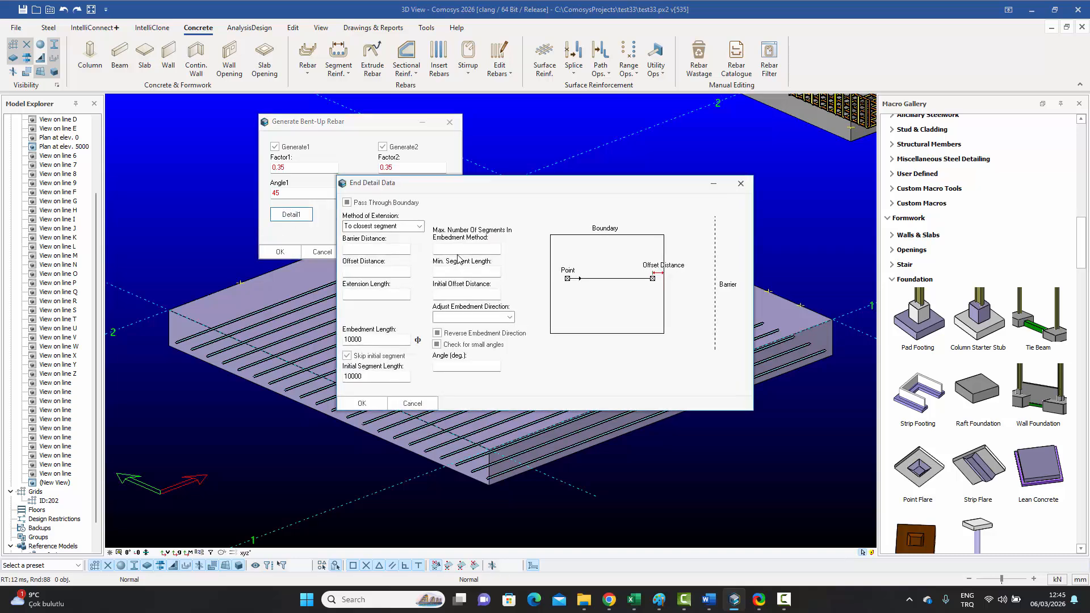
pyautogui.click(744, 186)
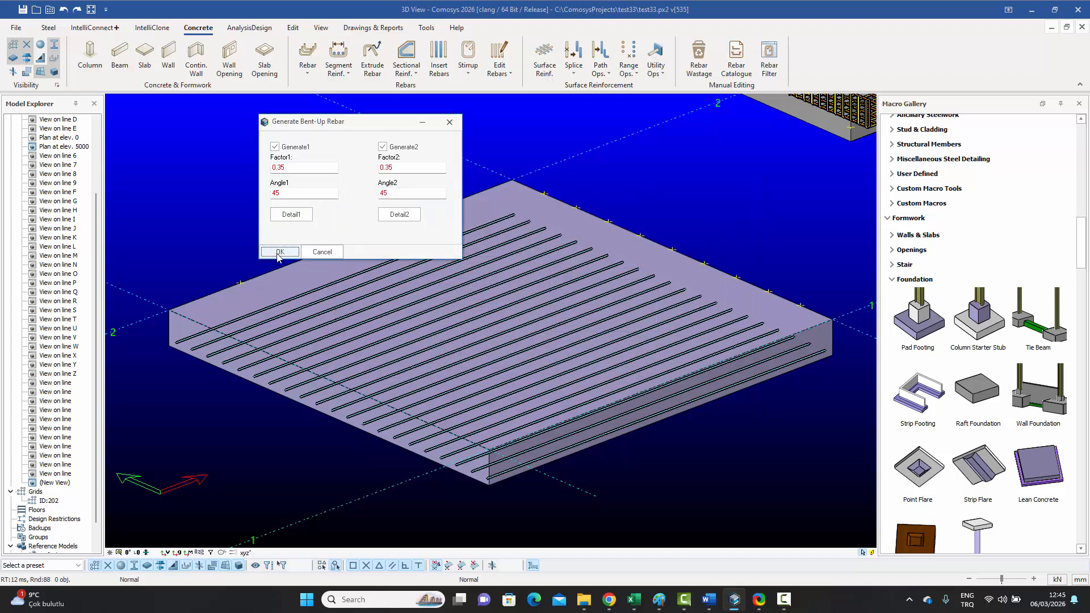
pyautogui.click(279, 252)
# Step: Run Generate Bent-Up Rebar on the slab's parallel bars
pyautogui.click(608, 75)
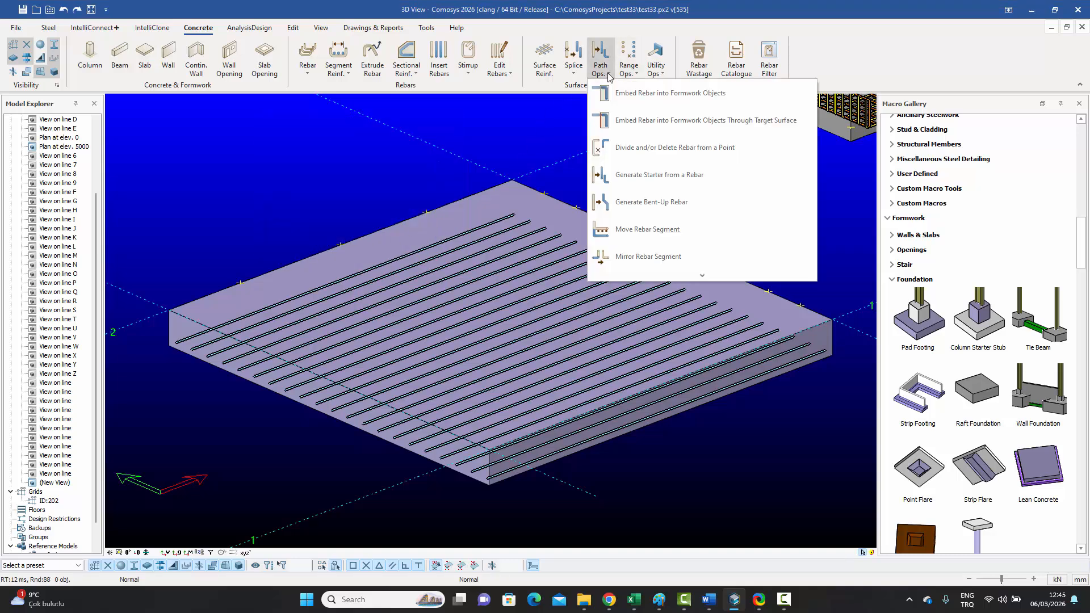
pyautogui.click(632, 202)
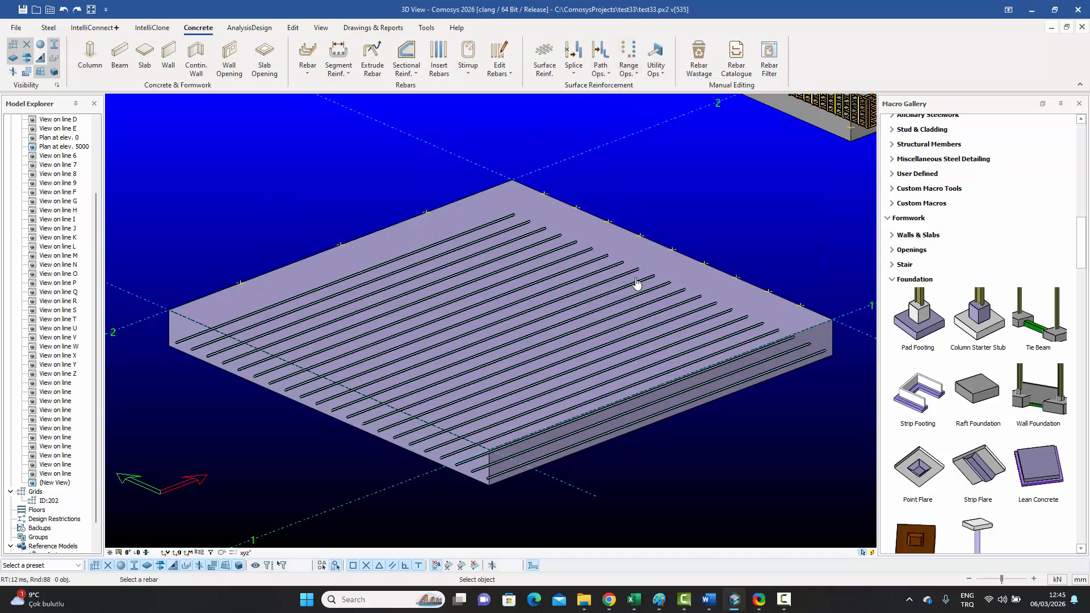
pyautogui.click(617, 379)
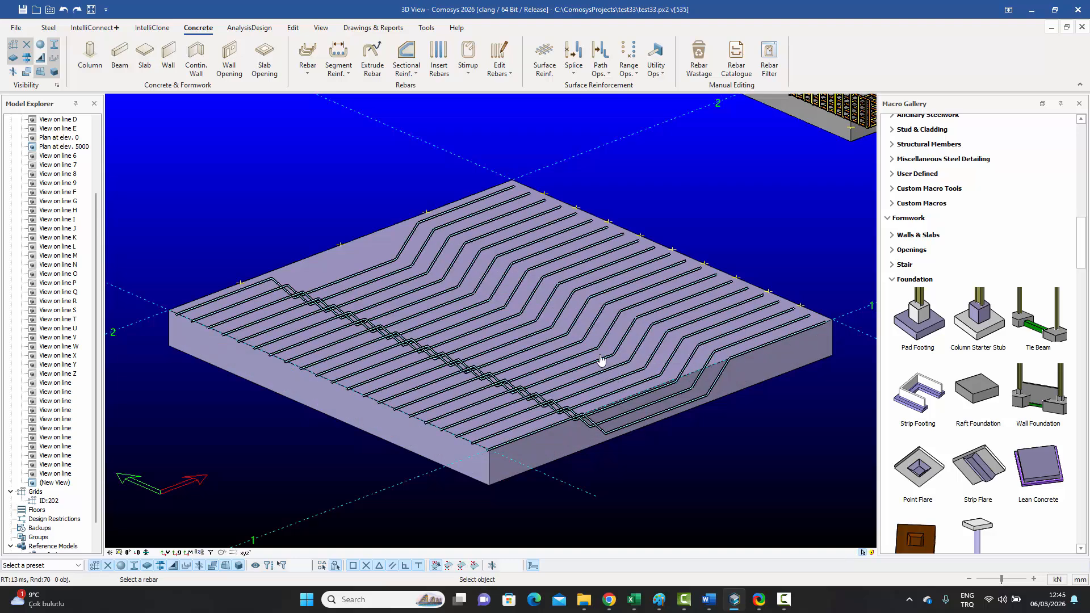
# Step: Orbit around the bent-up slab bars and start List Operations applied to a Rebar Macro
pyautogui.press('Escape')
pyautogui.moveTo(718, 342); pyautogui.dragTo(703, 321, button='middle')
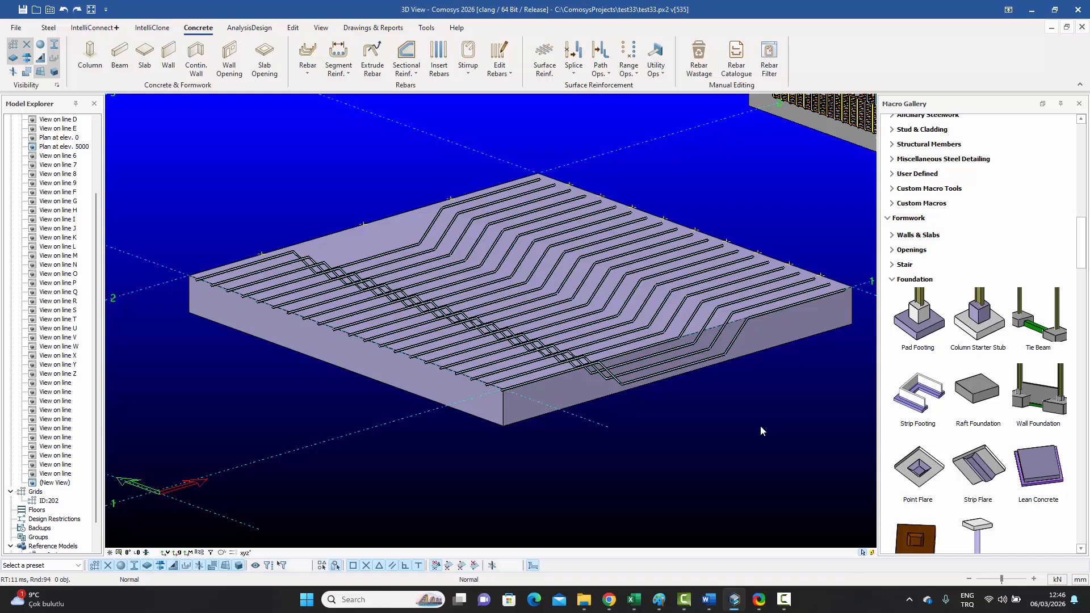
pyautogui.click(658, 77)
pyautogui.click(663, 94)
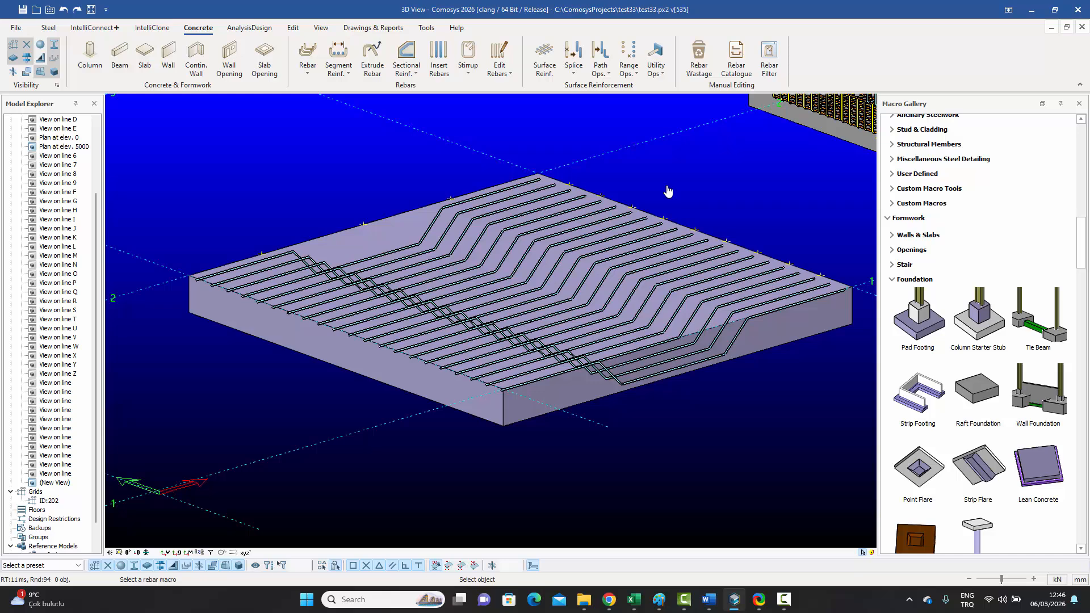
# Step: Open the slab macro's Generate bent-up rebar operation and its Detail2 end settings
pyautogui.click(641, 260)
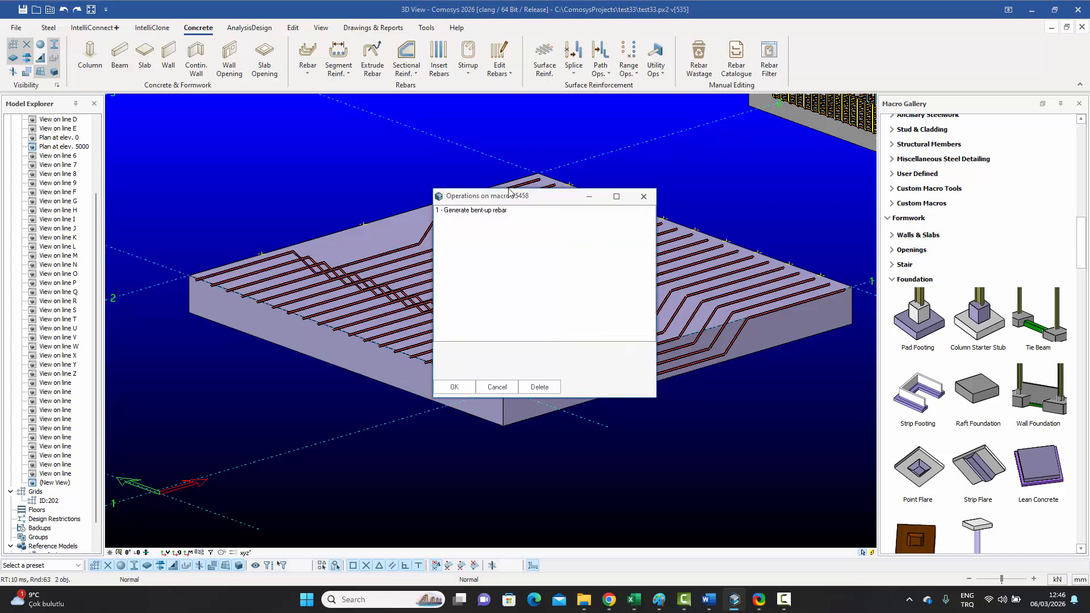
pyautogui.doubleClick(291, 150)
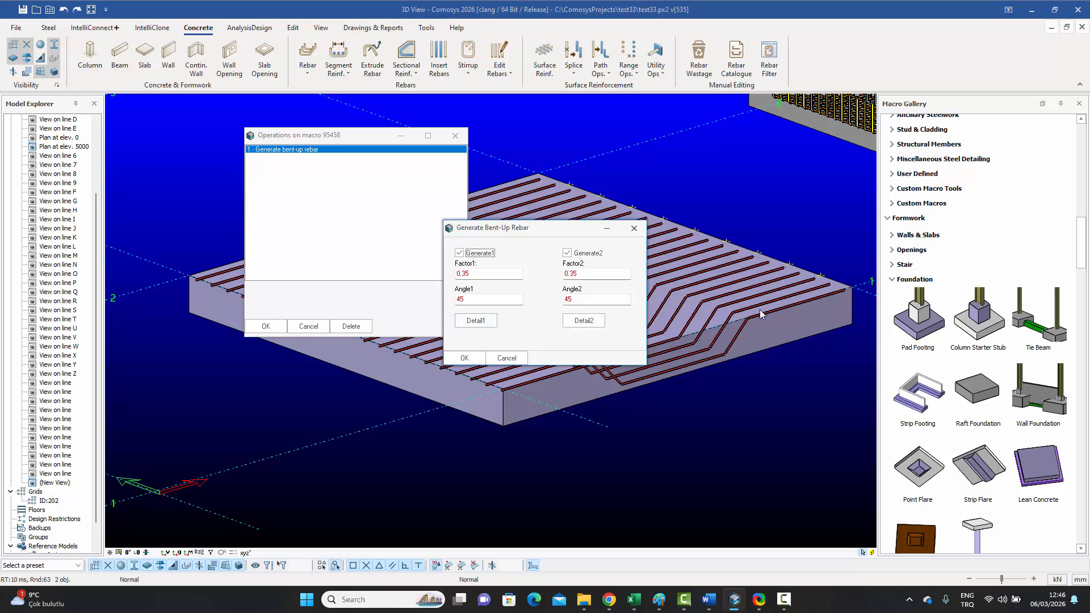
pyautogui.click(586, 322)
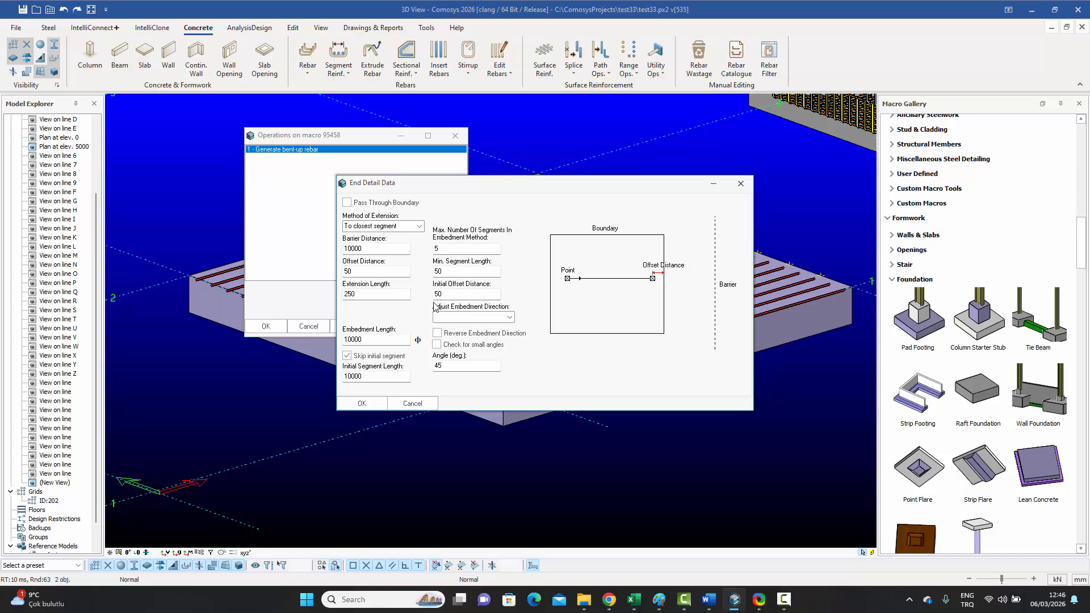
pyautogui.moveTo(593, 191); pyautogui.dragTo(403, 182)
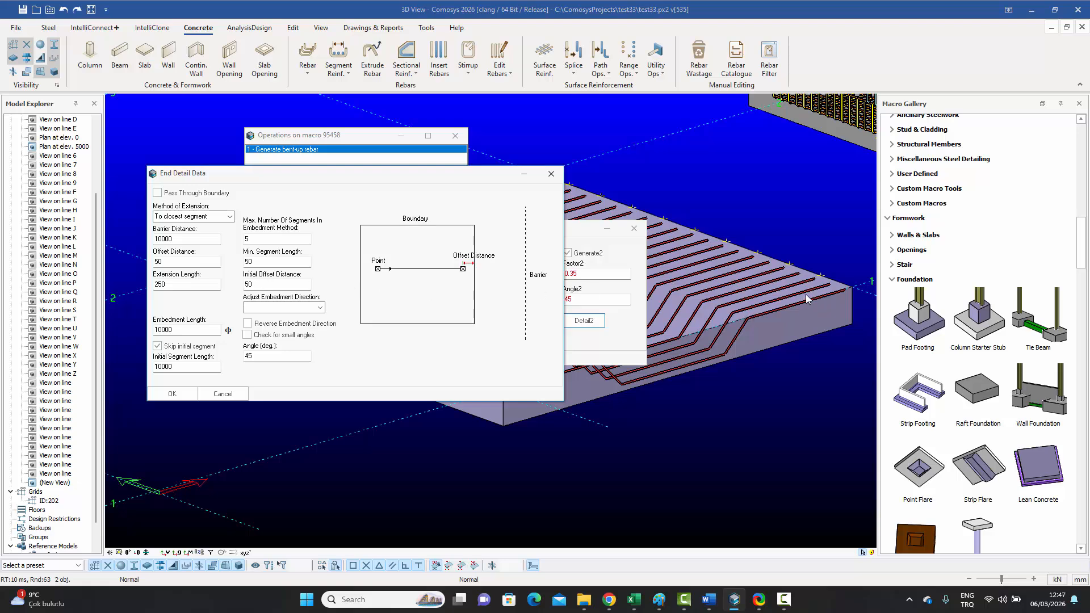
# Step: Change the Initial Offset Distance from 50 to 250 and confirm all dialogs
pyautogui.doubleClick(260, 284)
pyautogui.write('200')
pyautogui.click(251, 284)
pyautogui.press('Delete')
pyautogui.write('5')
pyautogui.click(223, 393)
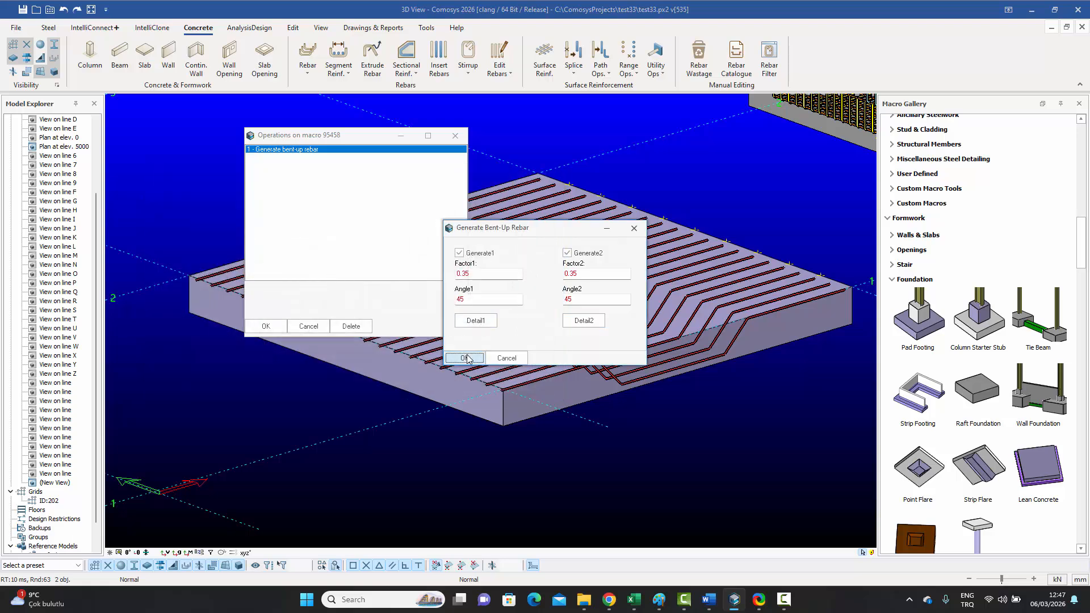
pyautogui.click(467, 358)
pyautogui.click(262, 327)
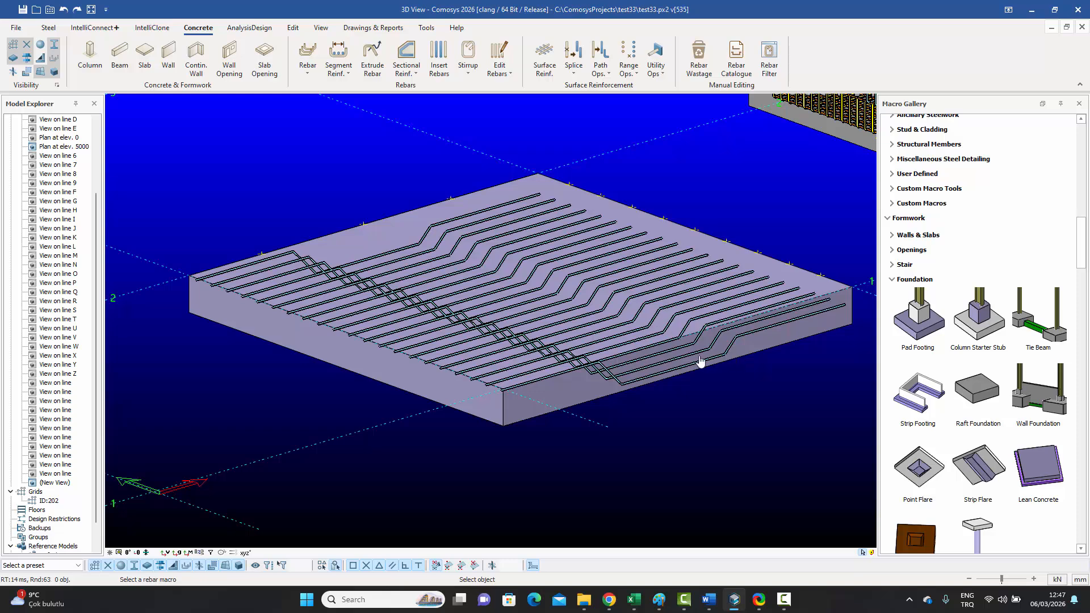
pyautogui.rightClick(692, 361)
# Step: Zoom and orbit the bent-up slab from a near edge-on angle to a higher view
pyautogui.rightClick(691, 361)
pyautogui.click(733, 365)
pyautogui.moveTo(746, 340); pyautogui.dragTo(726, 330, button='middle')
pyautogui.scroll(6, 772, 317)
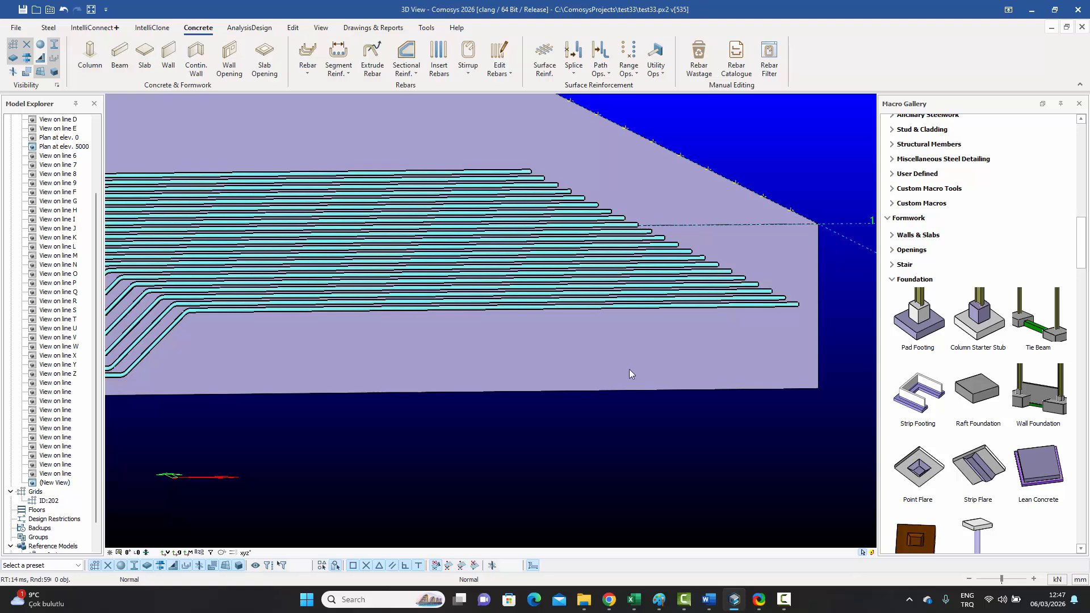
pyautogui.scroll(-6, 629, 369)
pyautogui.moveTo(626, 381); pyautogui.dragTo(669, 389, button='middle')
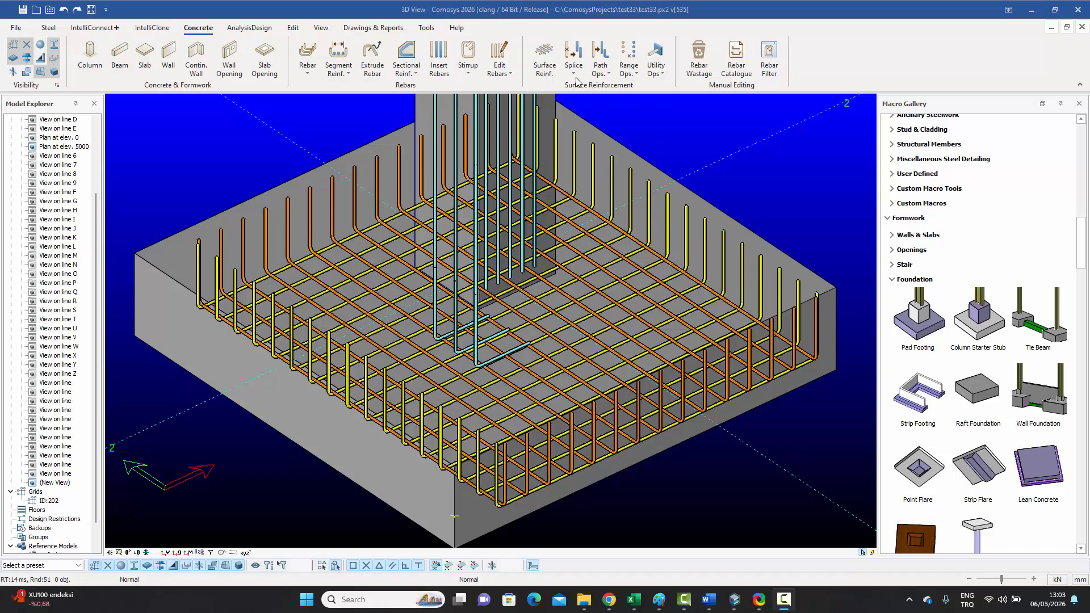
pyautogui.click(634, 76)
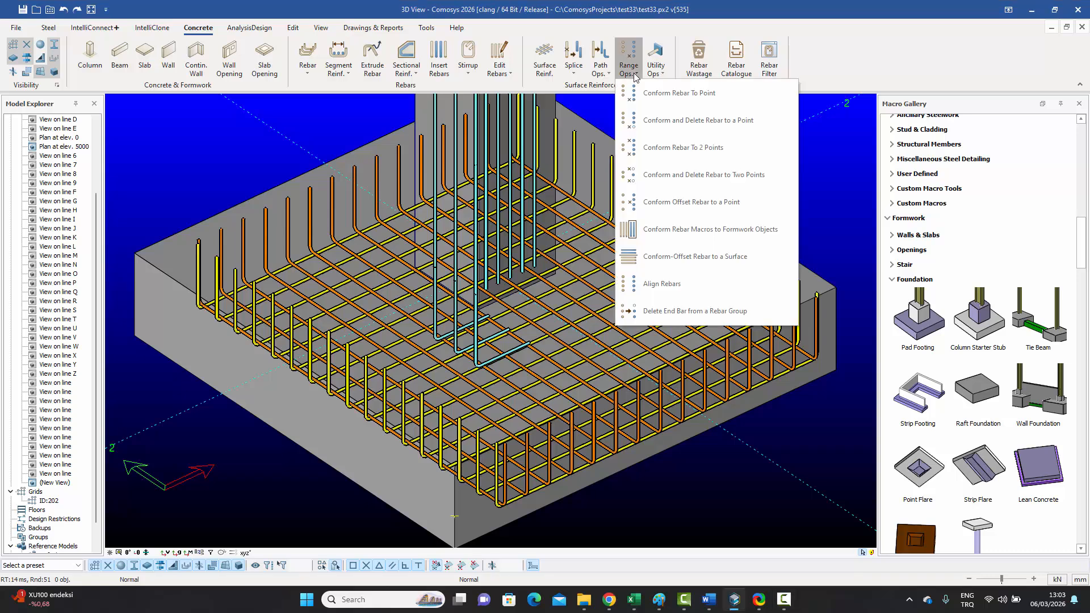
pyautogui.click(576, 75)
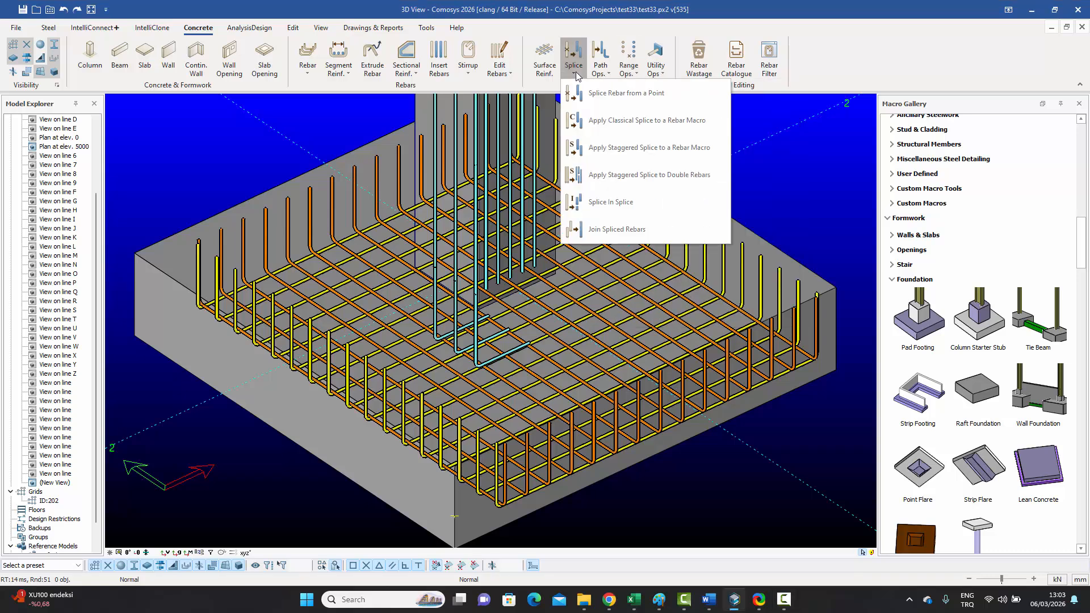
pyautogui.click(608, 76)
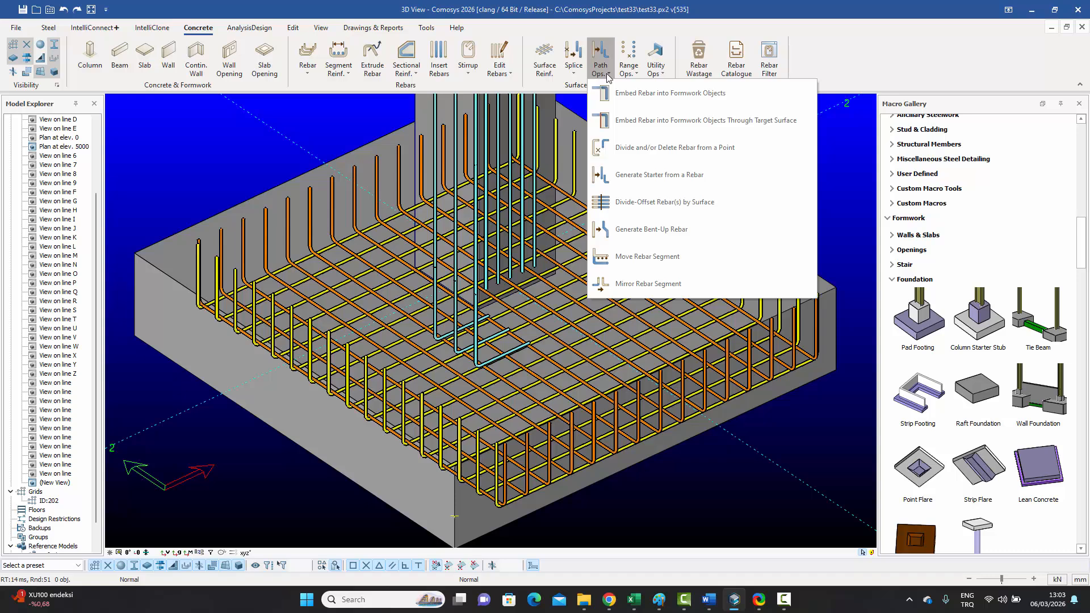
pyautogui.click(844, 157)
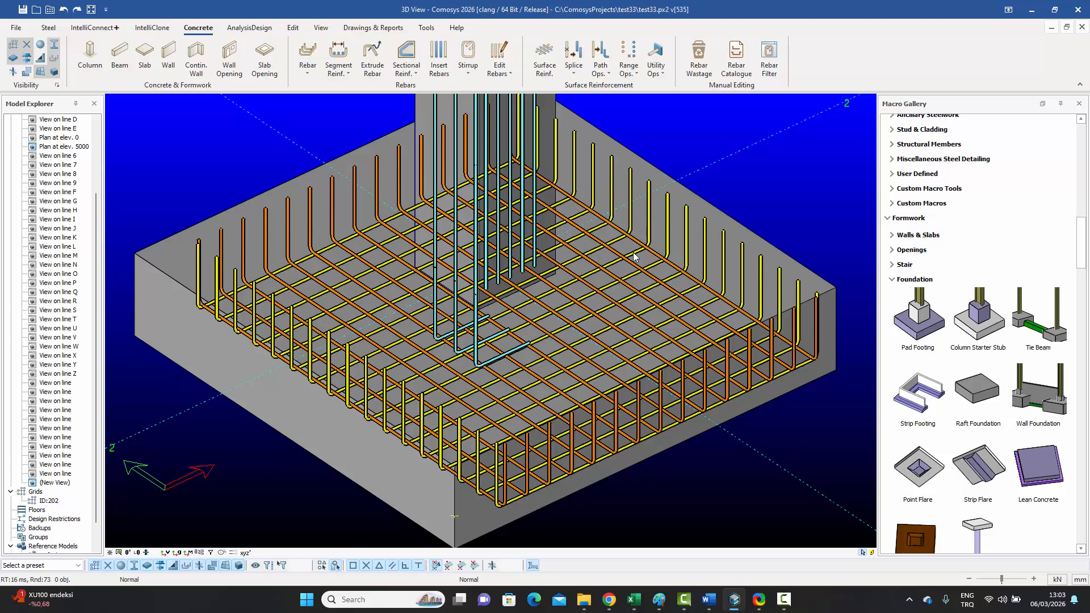
pyautogui.moveTo(630, 252); pyautogui.dragTo(633, 251, button='middle')
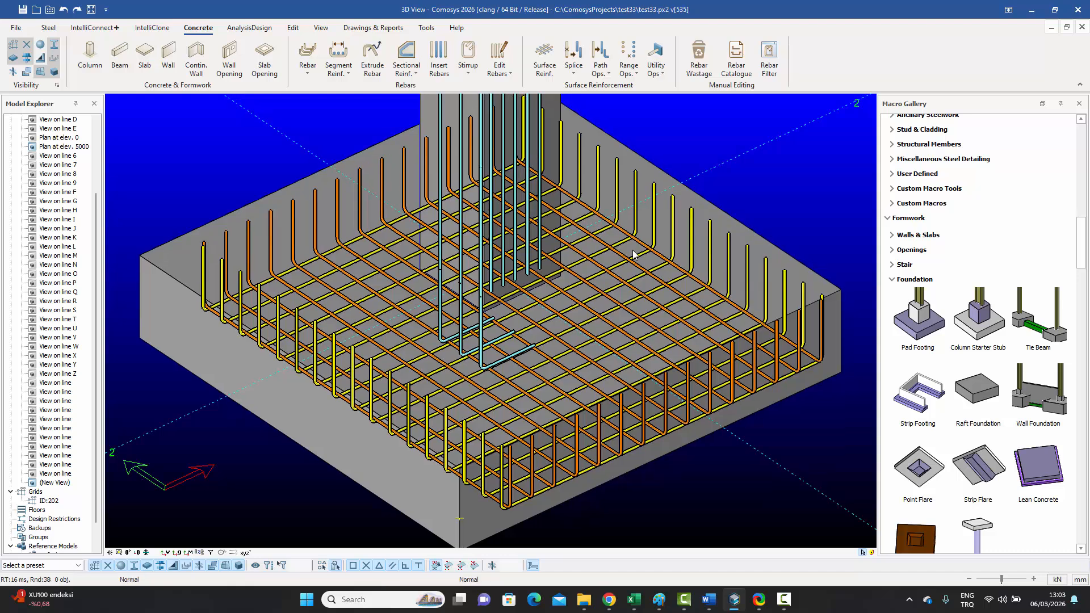
pyautogui.scroll(-1, 617, 251)
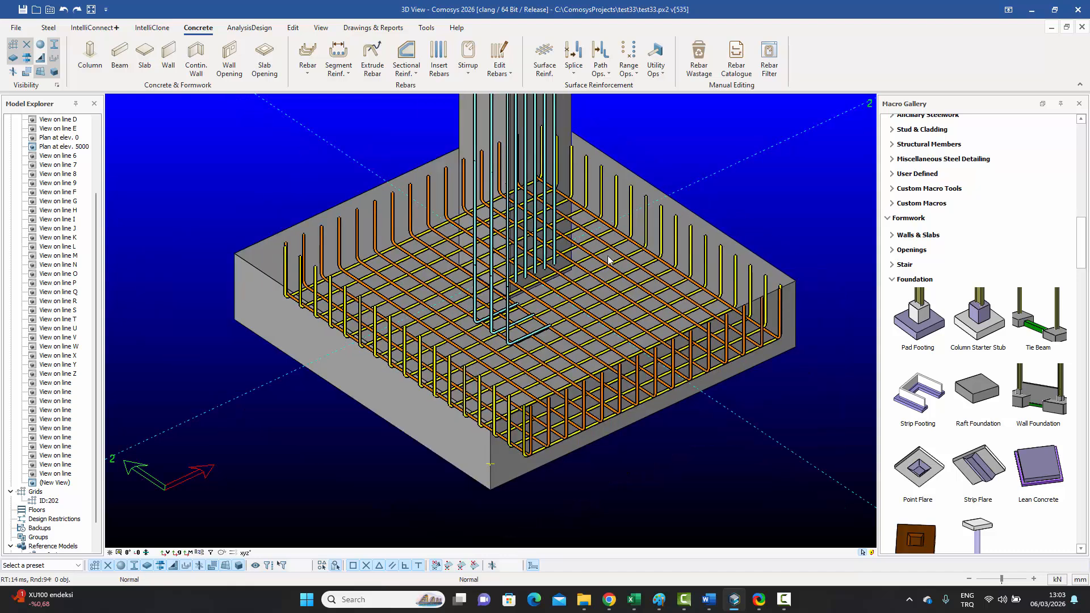
pyautogui.moveTo(608, 259); pyautogui.dragTo(597, 267, button='middle')
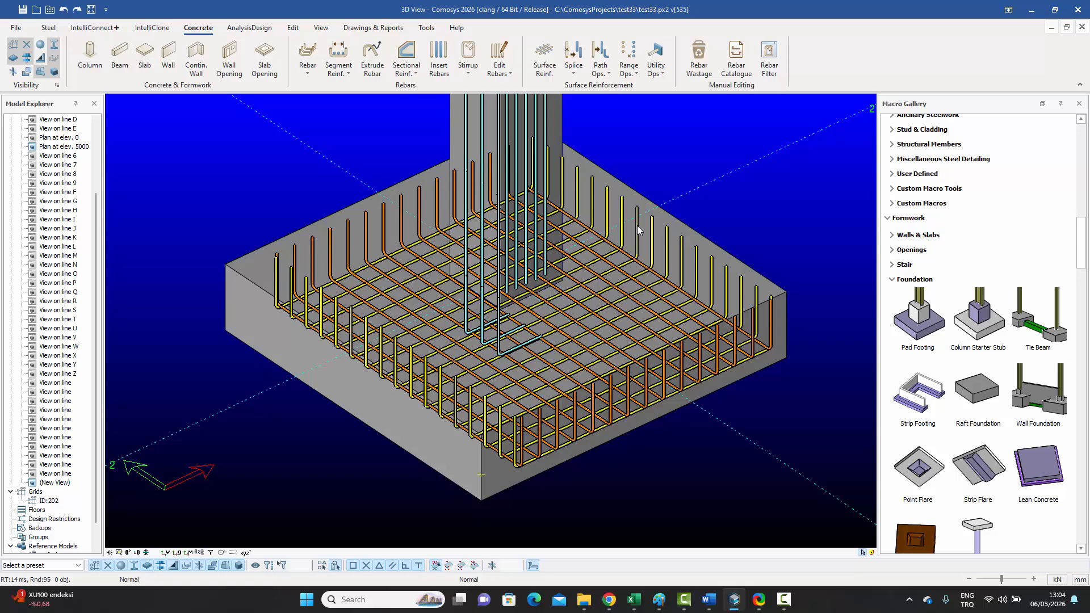
pyautogui.moveTo(648, 266); pyautogui.dragTo(625, 270, button='middle')
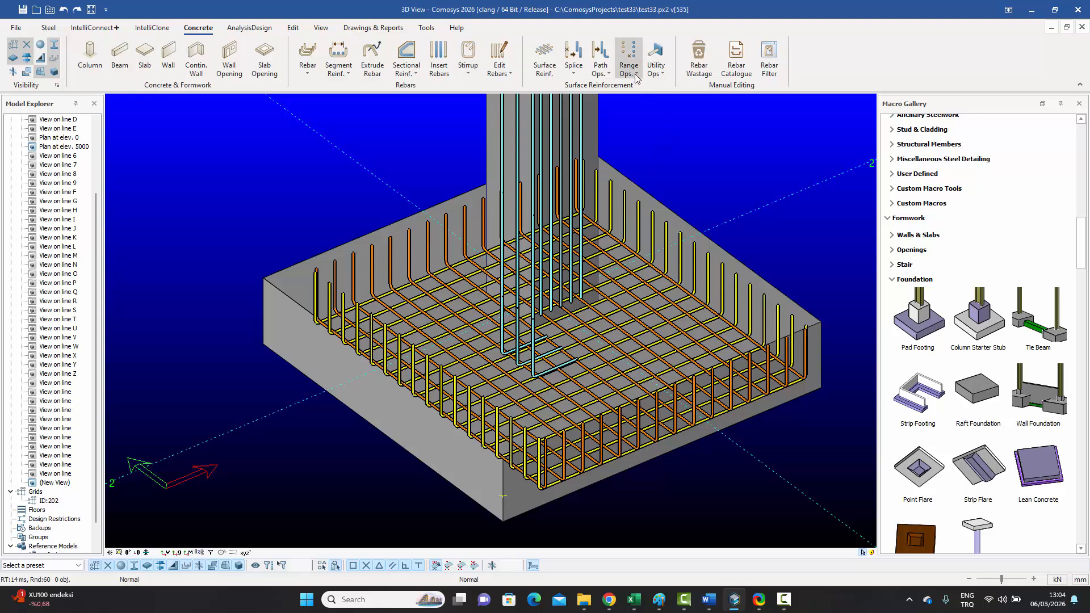
# Step: Select the footing's bottom rebar set twice to review its 390, 2098.8 and 2330 dimensions
pyautogui.click(638, 227)
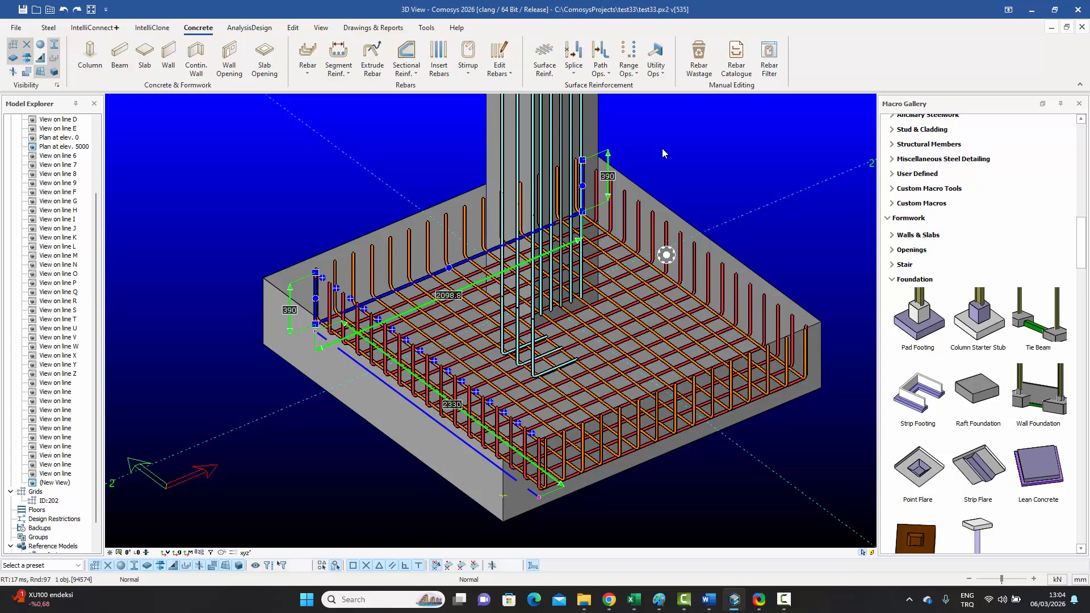
pyautogui.click(678, 148)
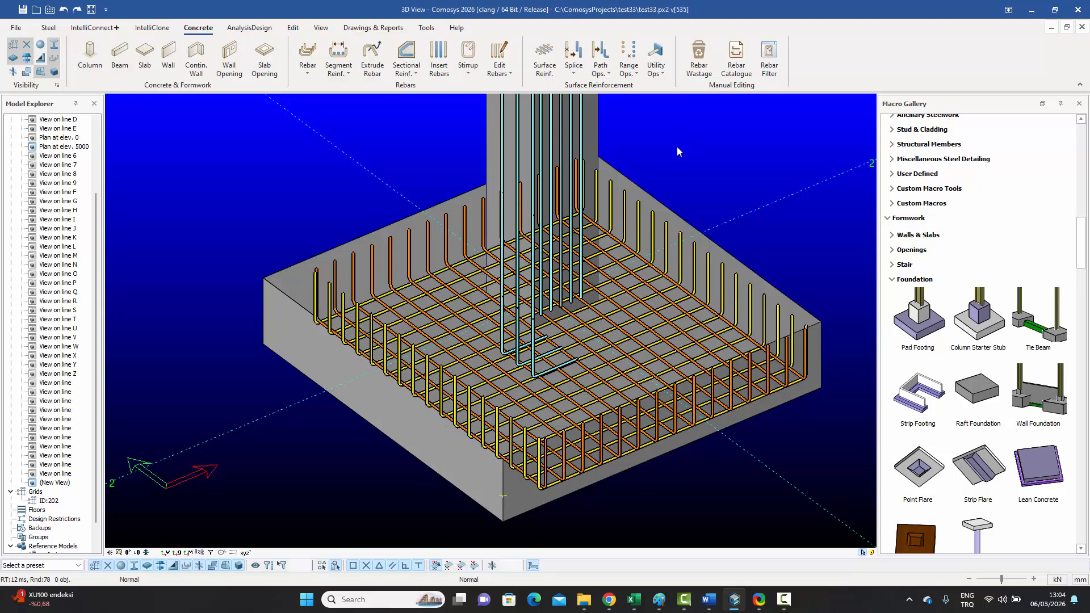
pyautogui.click(609, 205)
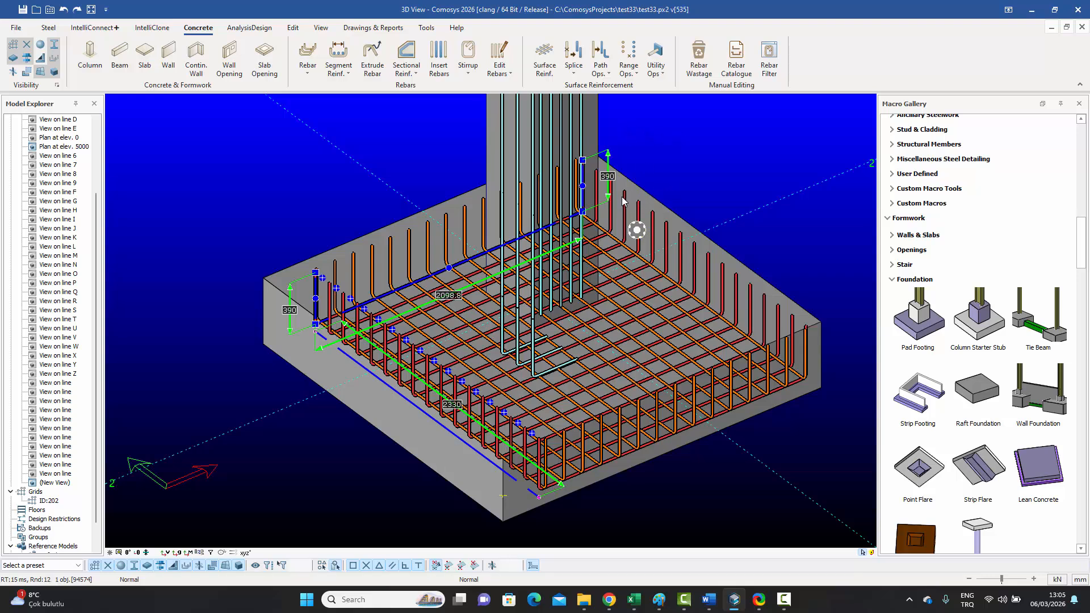
pyautogui.press('Escape')
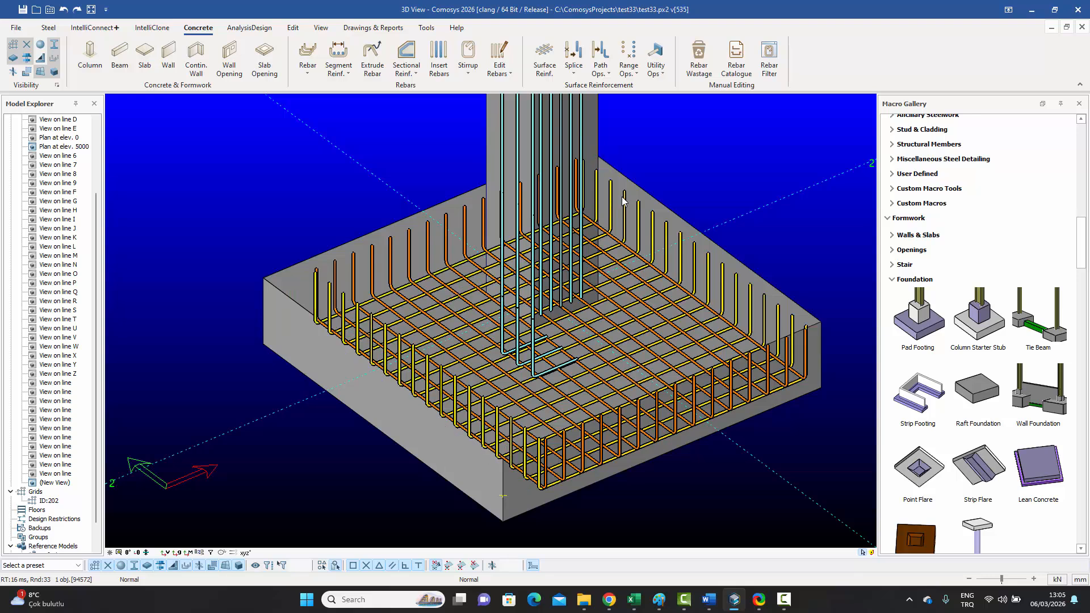
# Step: Browse the macro, Range Ops and Path Ops options, then select the footing's bottom rebar set
pyautogui.rightClick(622, 200)
pyautogui.moveTo(677, 487)
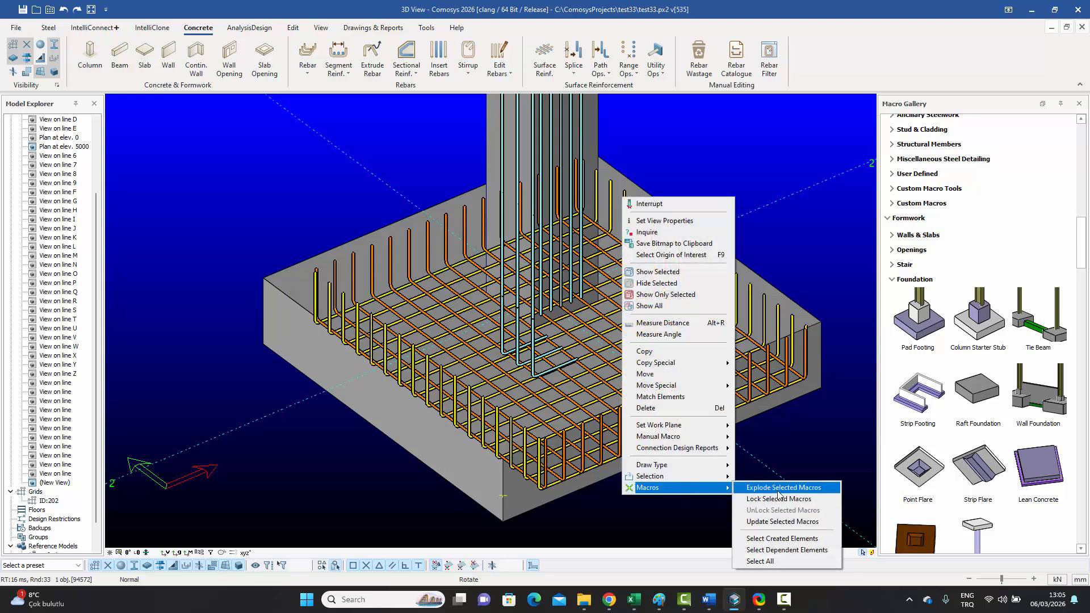
pyautogui.press('Escape')
pyautogui.press('Escape')
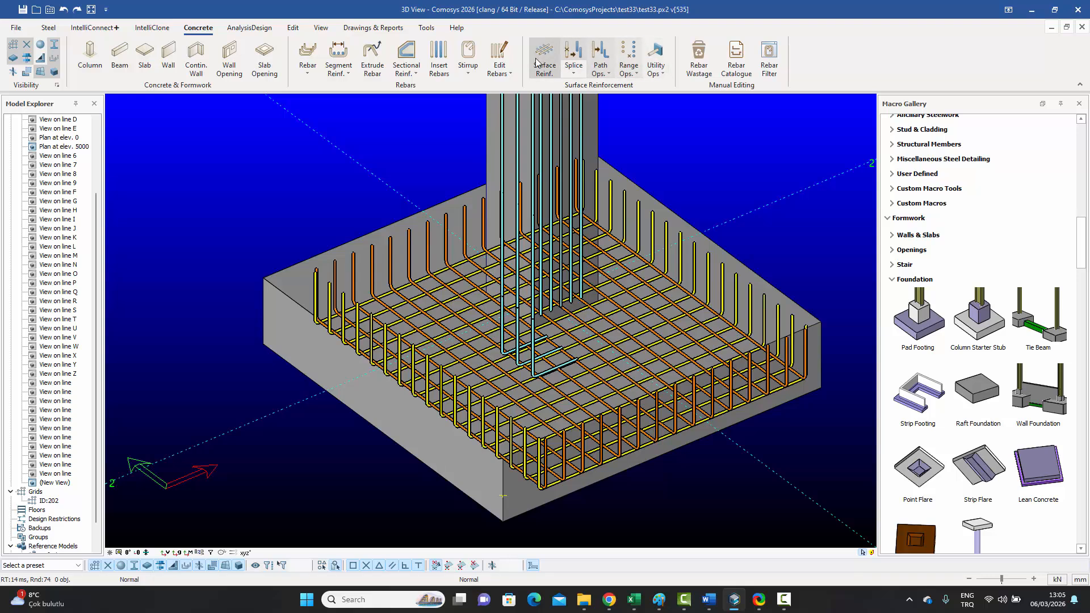
pyautogui.click(638, 72)
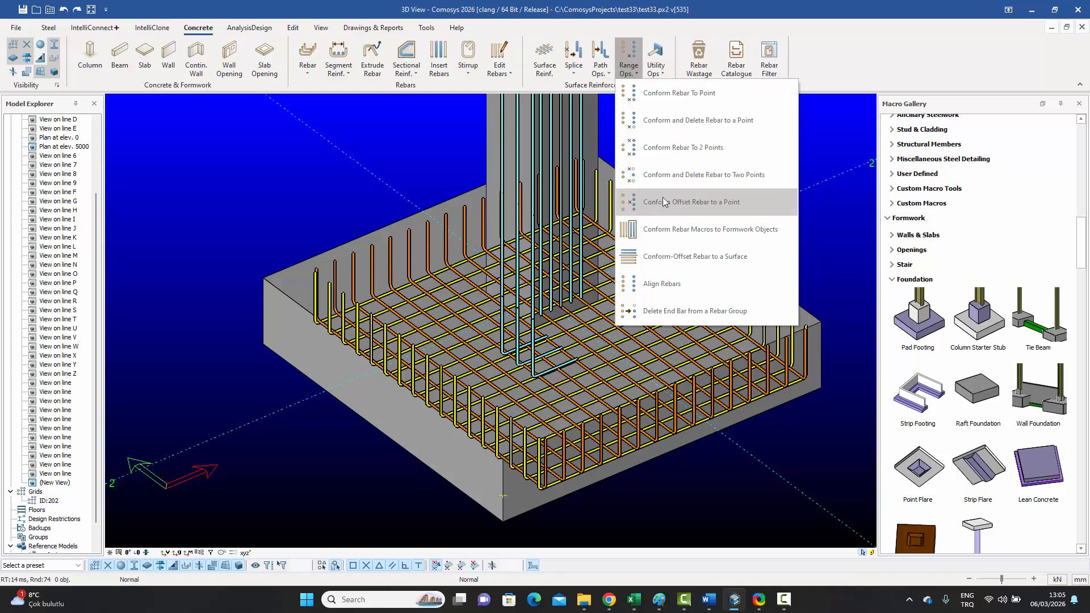
pyautogui.click(607, 76)
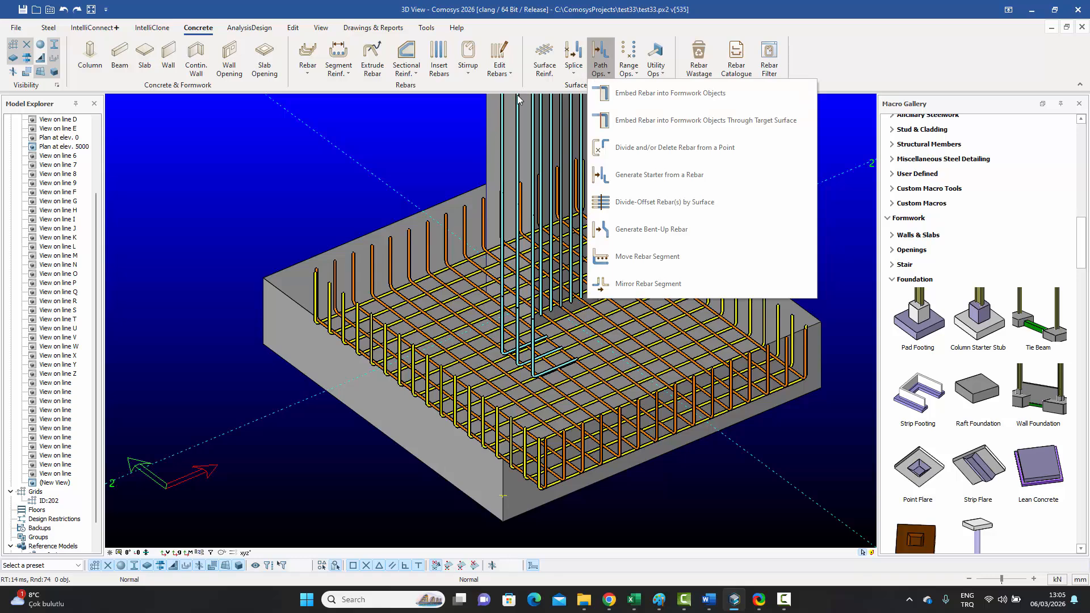
pyautogui.click(384, 175)
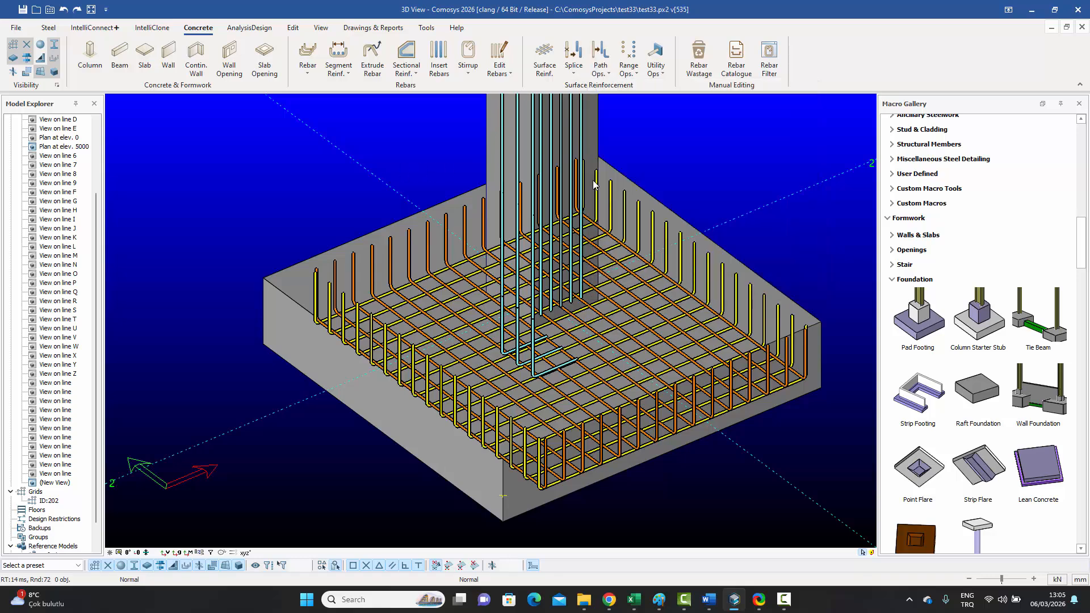
pyautogui.click(624, 211)
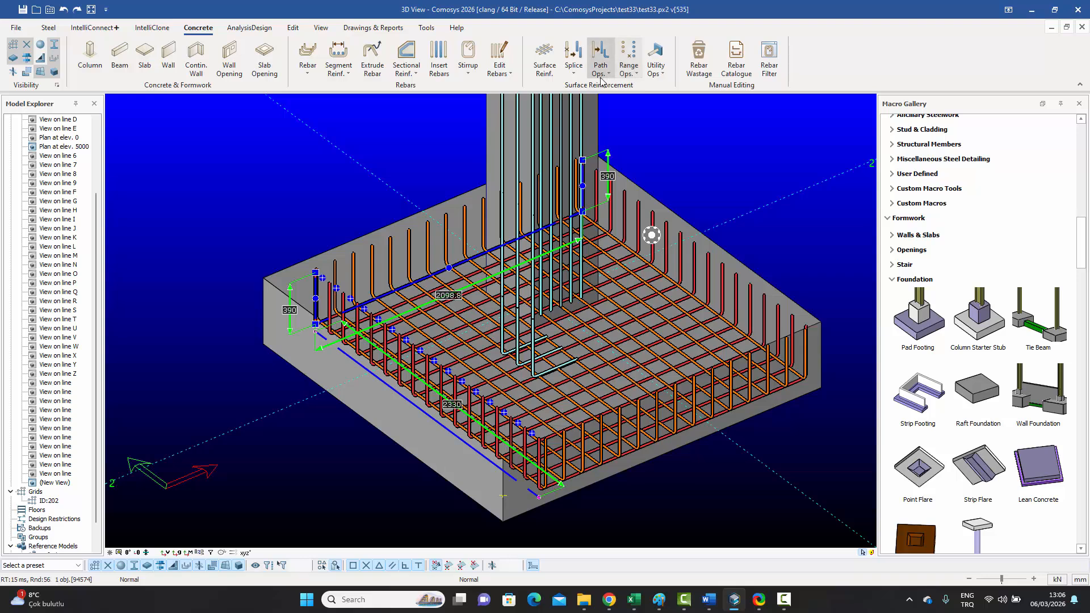
pyautogui.click(656, 67)
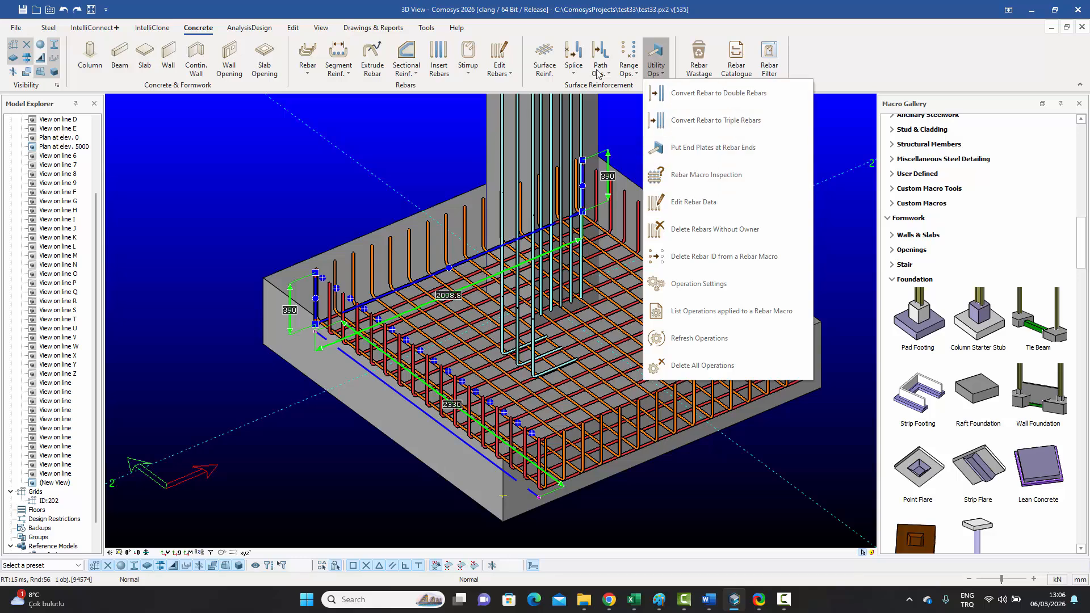
pyautogui.click(627, 69)
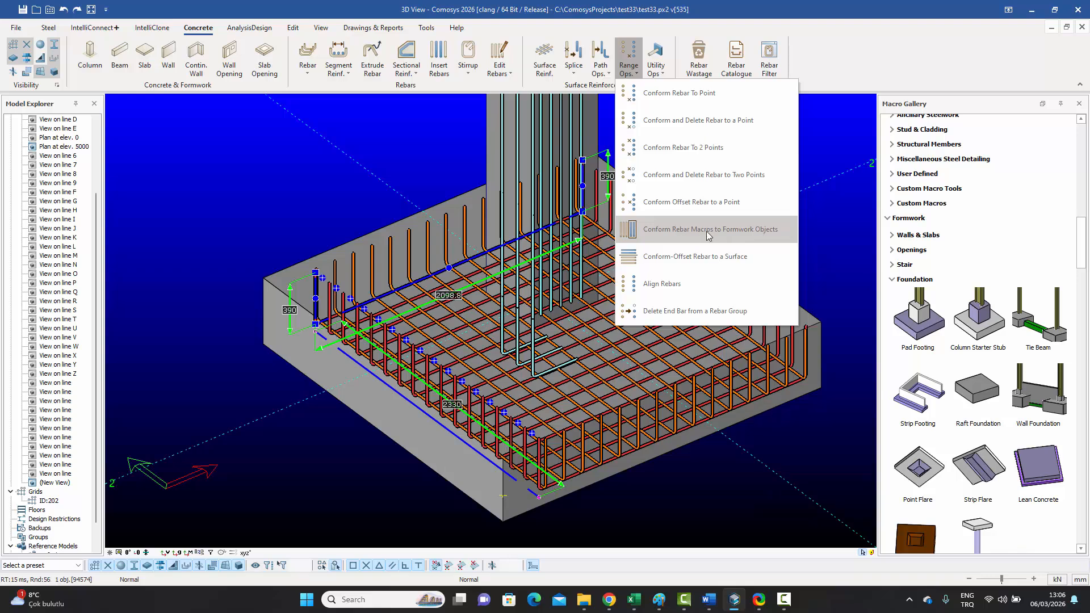
pyautogui.click(574, 73)
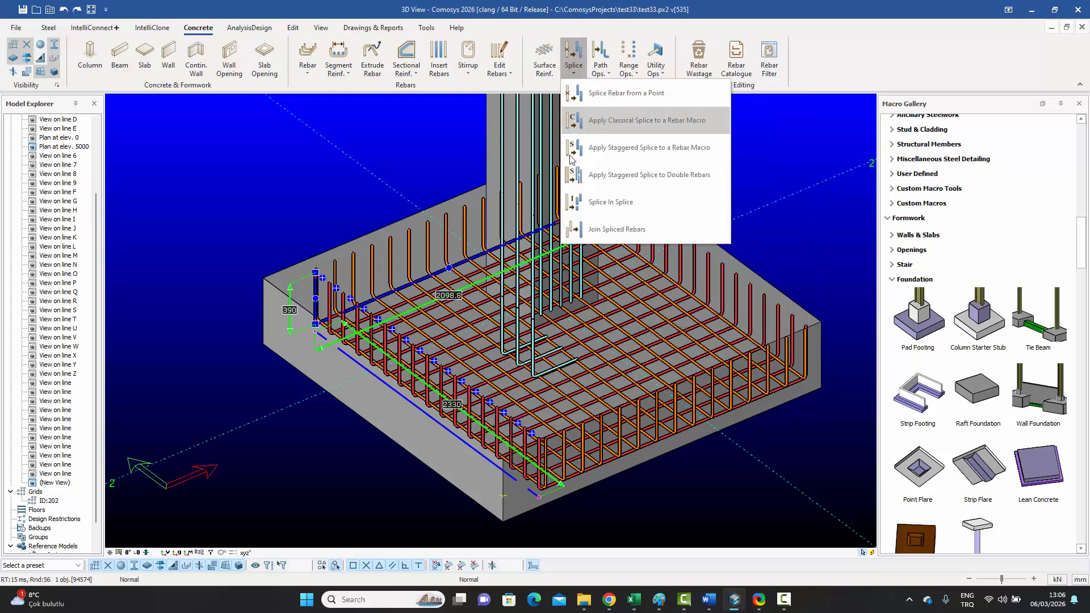
pyautogui.click(635, 74)
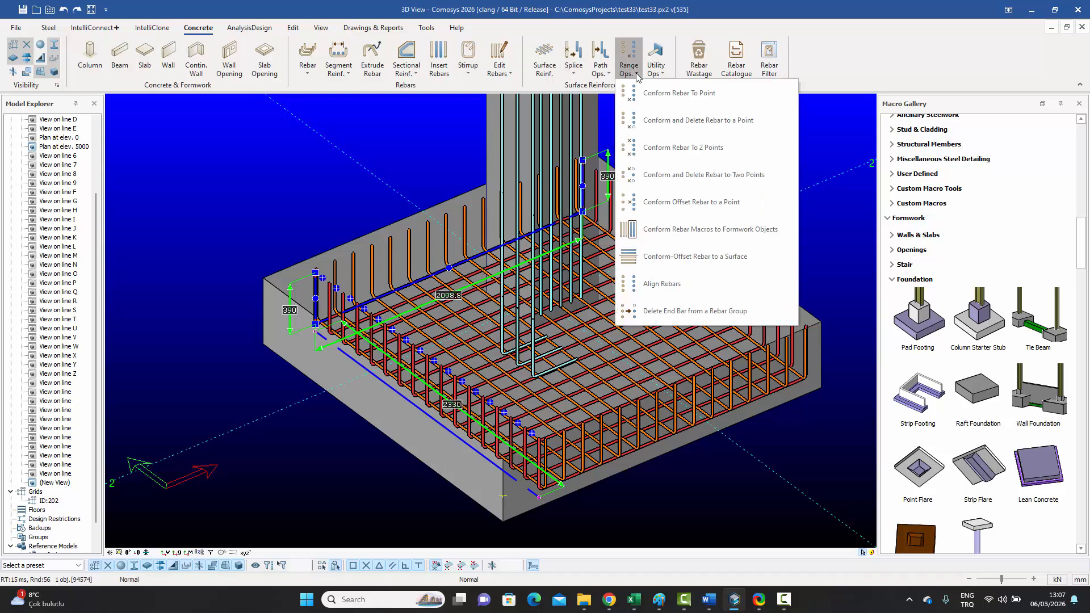
pyautogui.moveTo(729, 235)
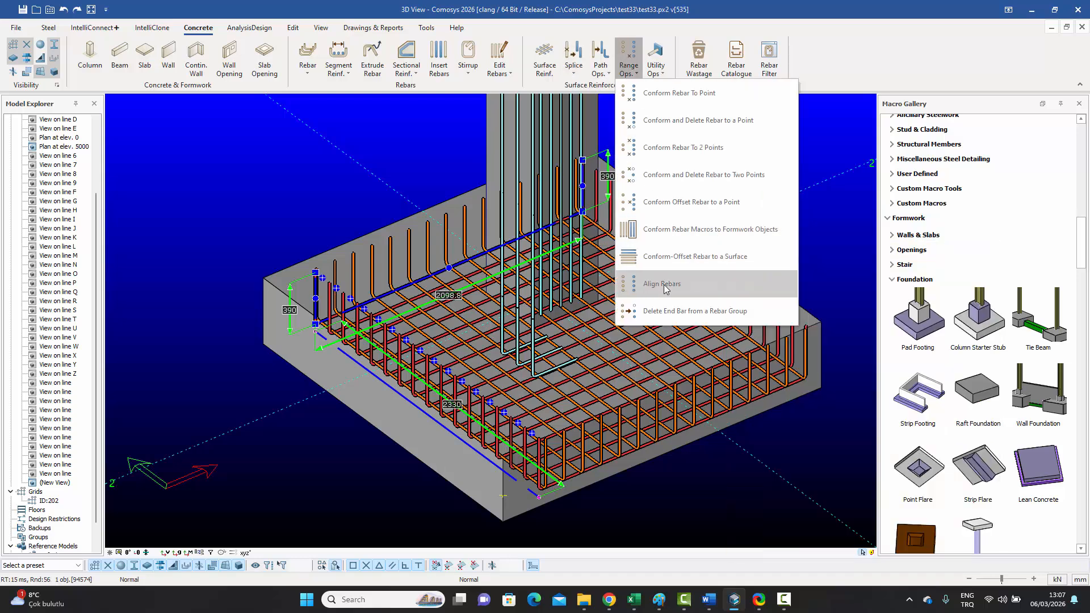
pyautogui.moveTo(668, 287)
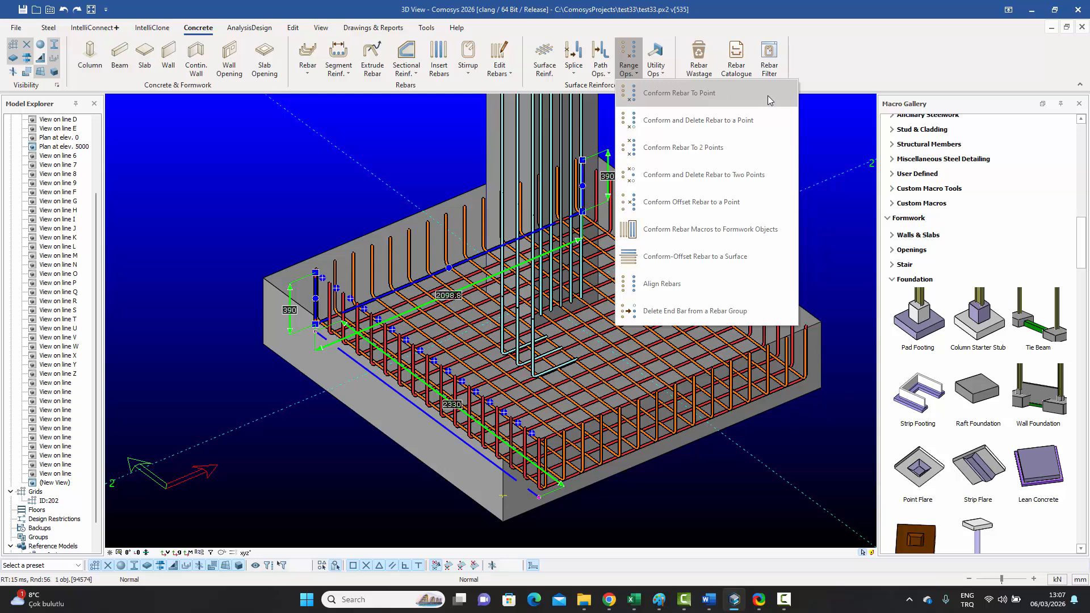
pyautogui.click(465, 119)
pyautogui.click(464, 119)
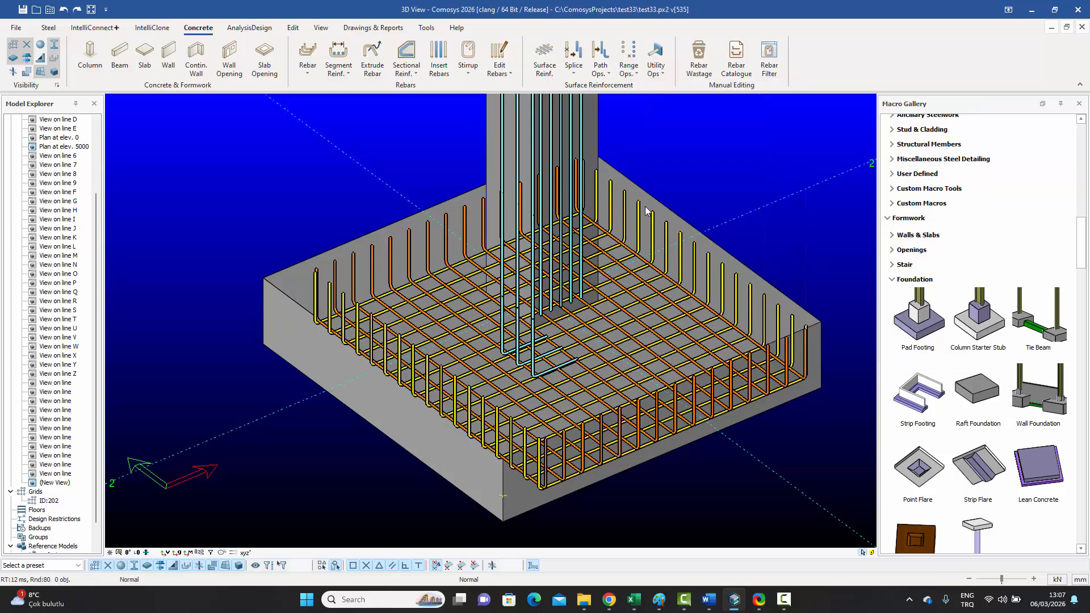